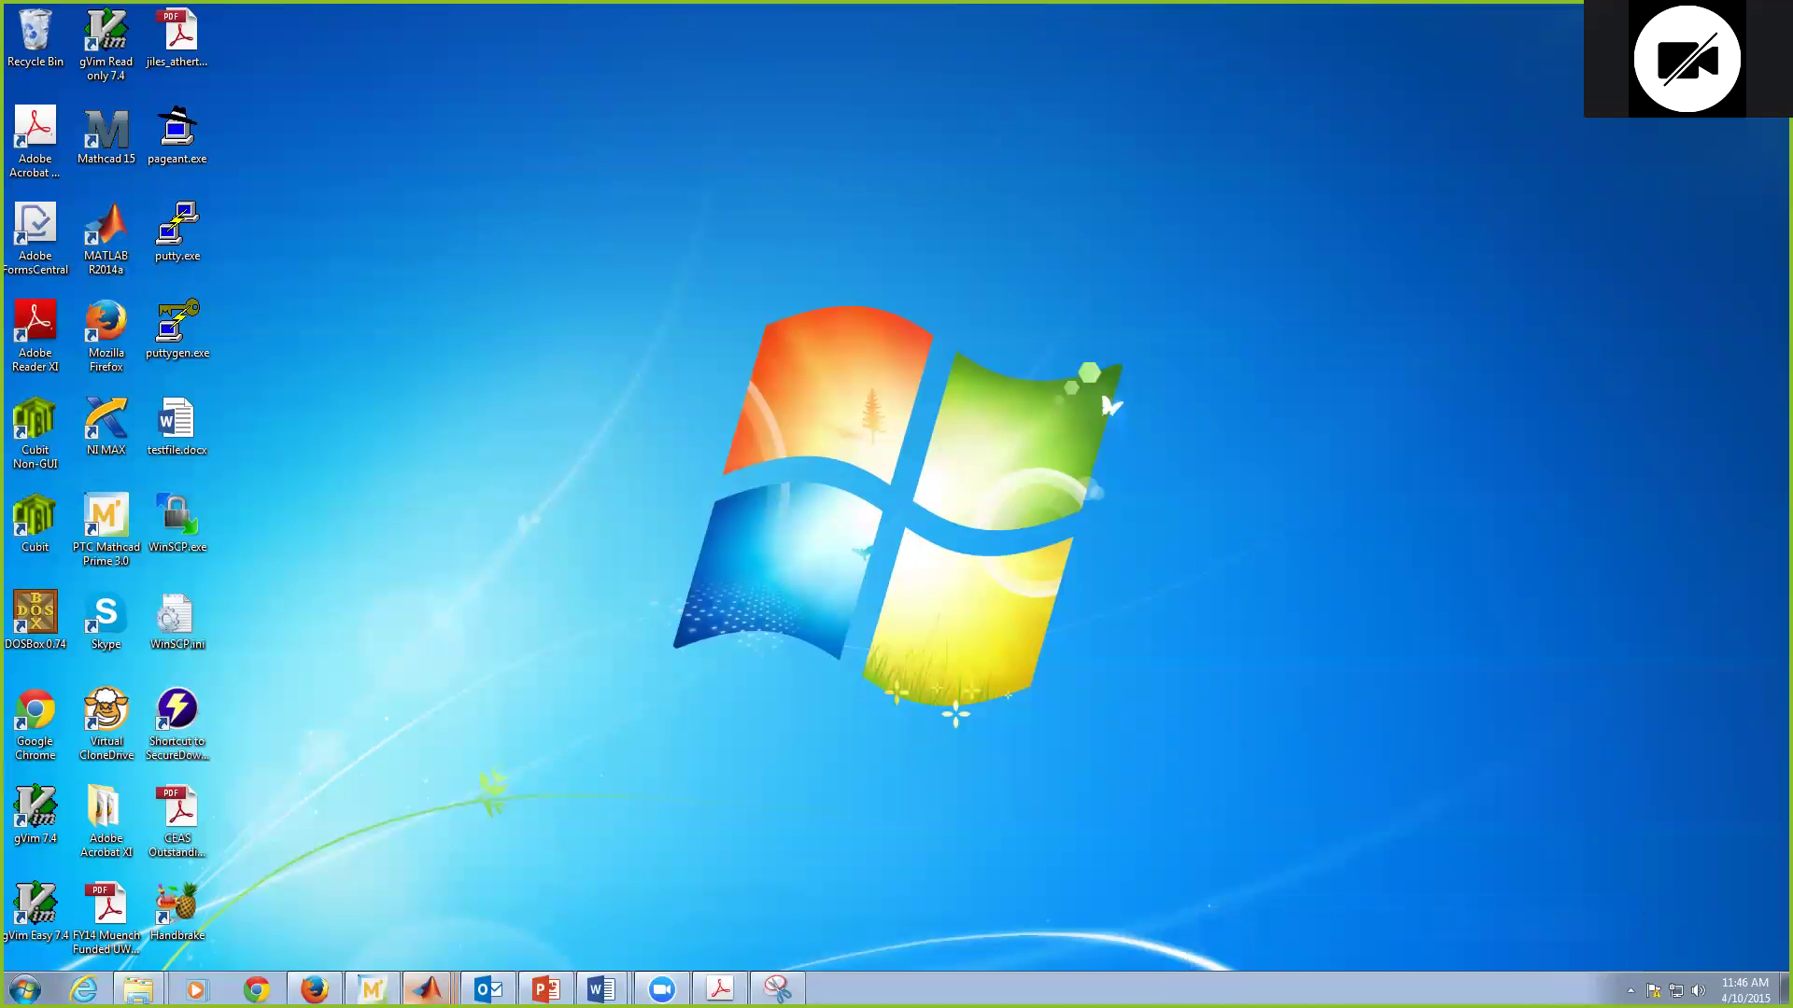
- Launch OrCAD Capture from Start > All Programs > Cadence > Release 16.6 and select a product suite
key(super)
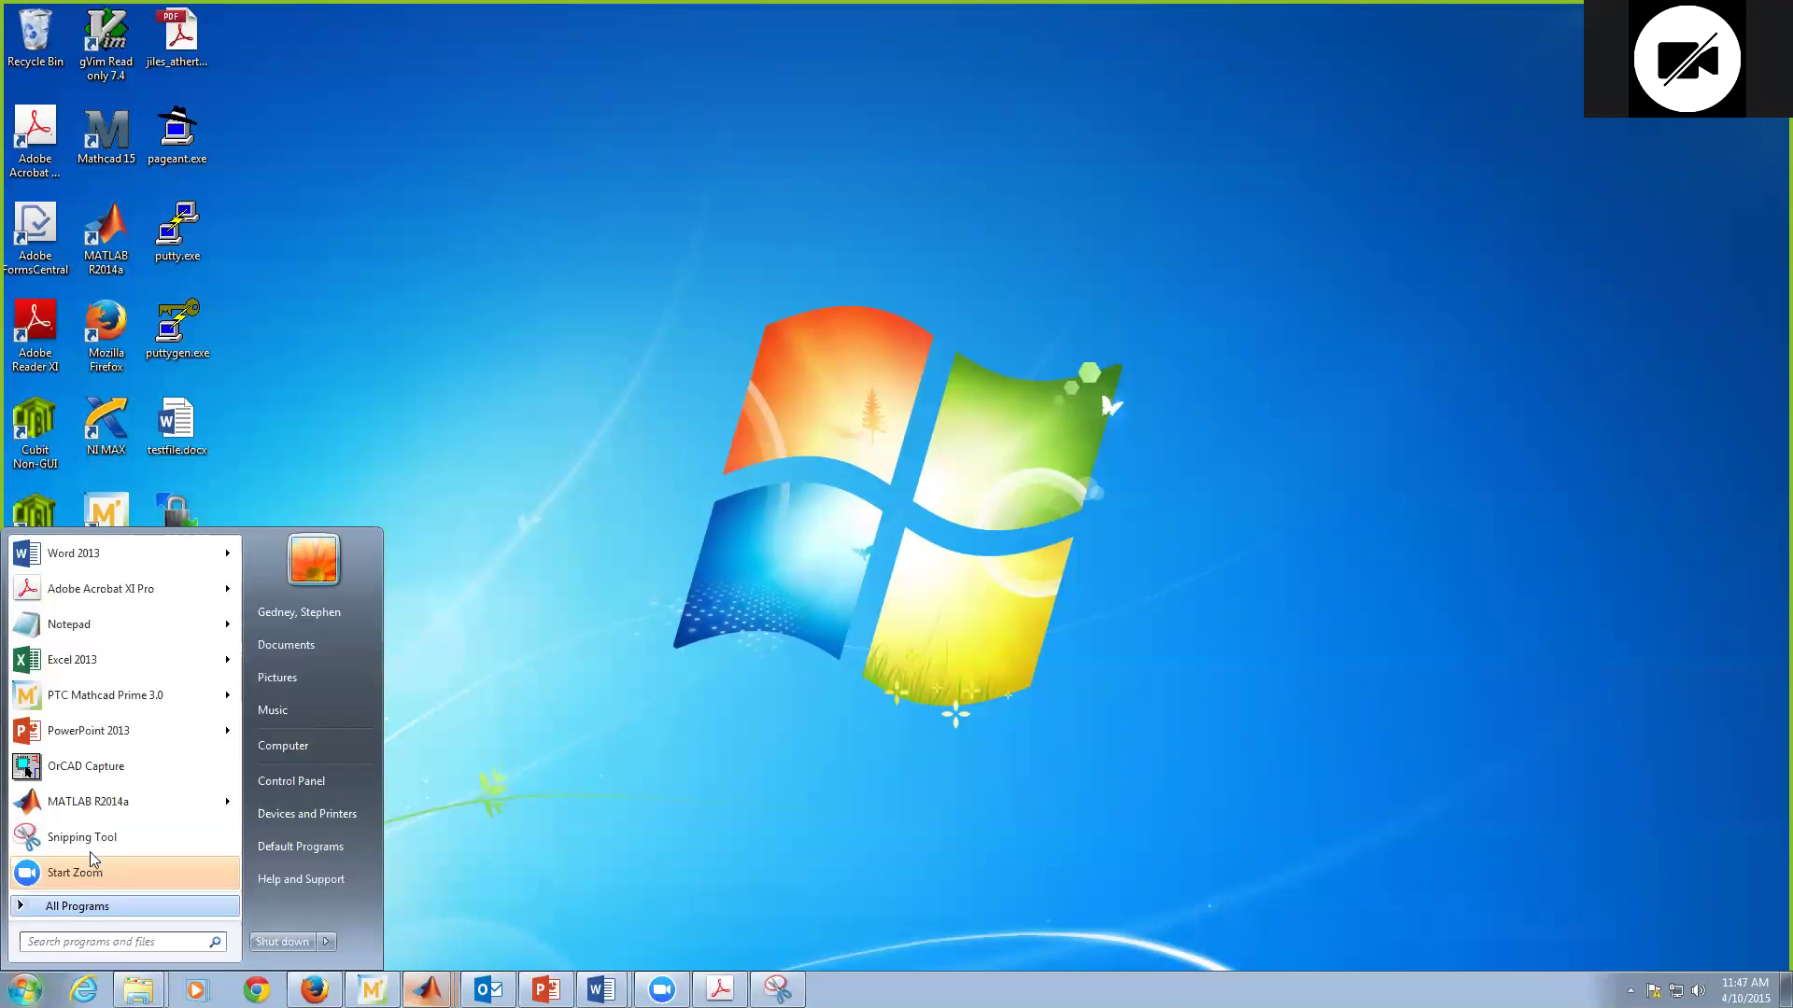
click(84, 906)
scroll(93, 789, down, 3)
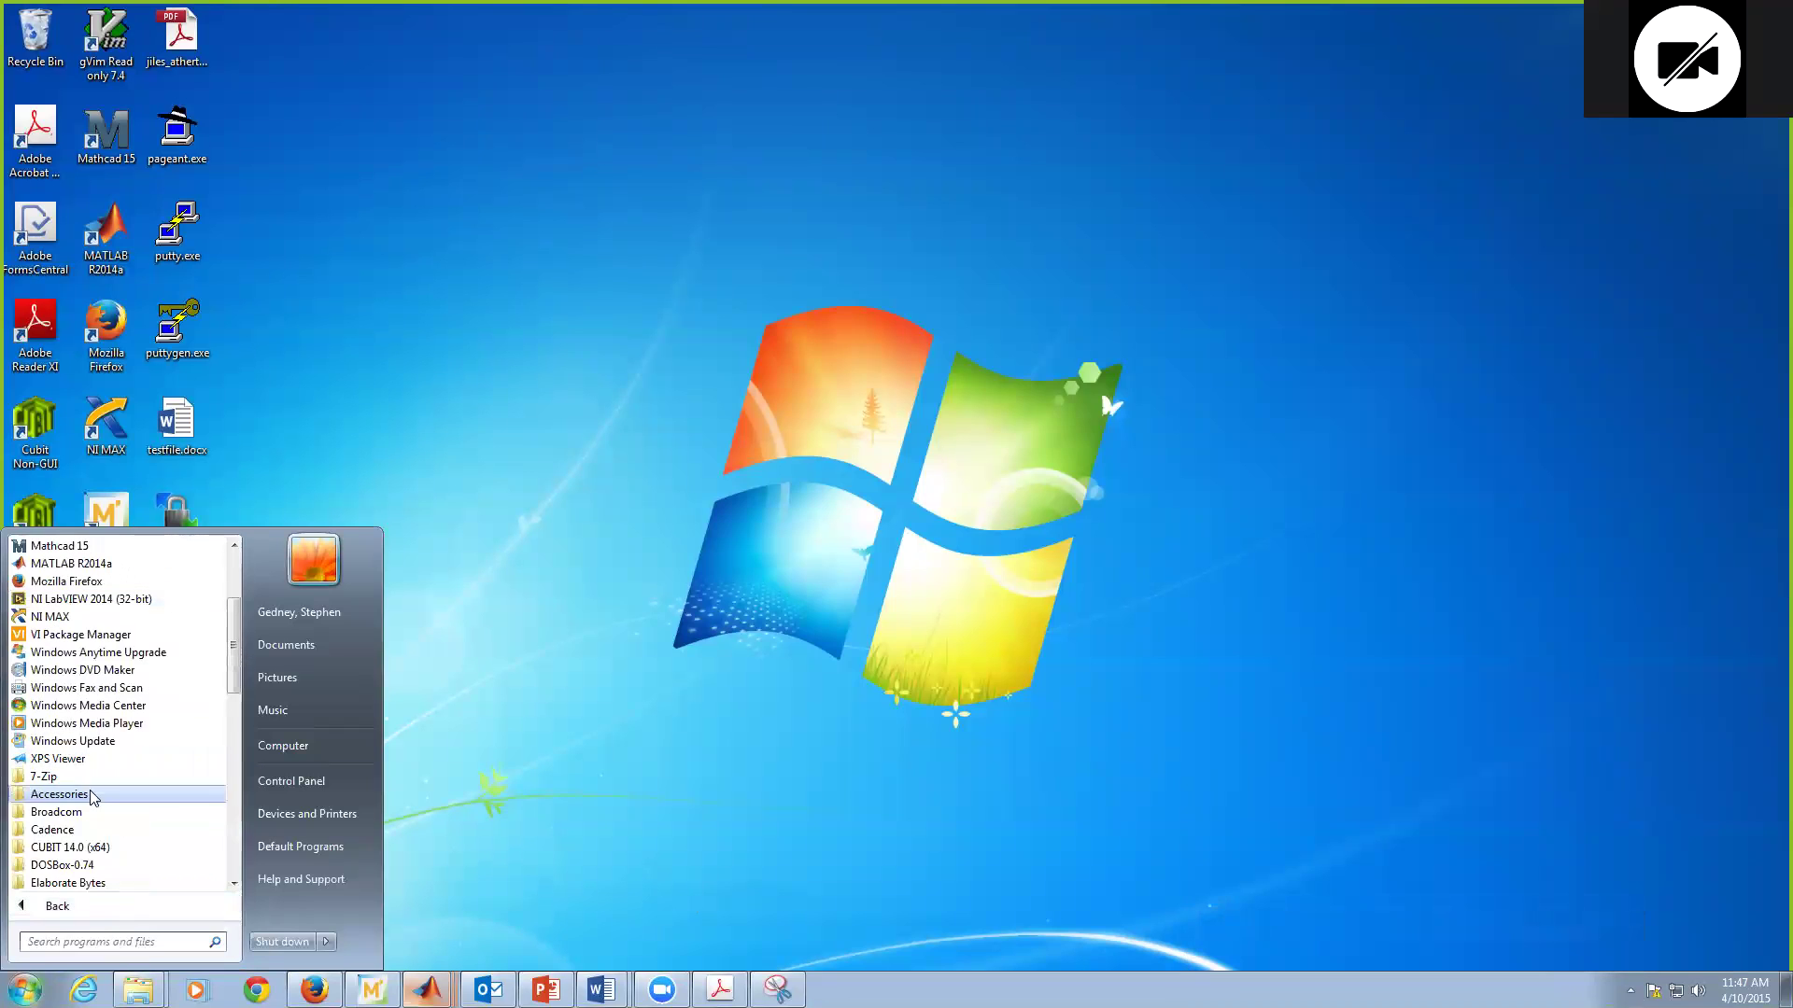
click(58, 829)
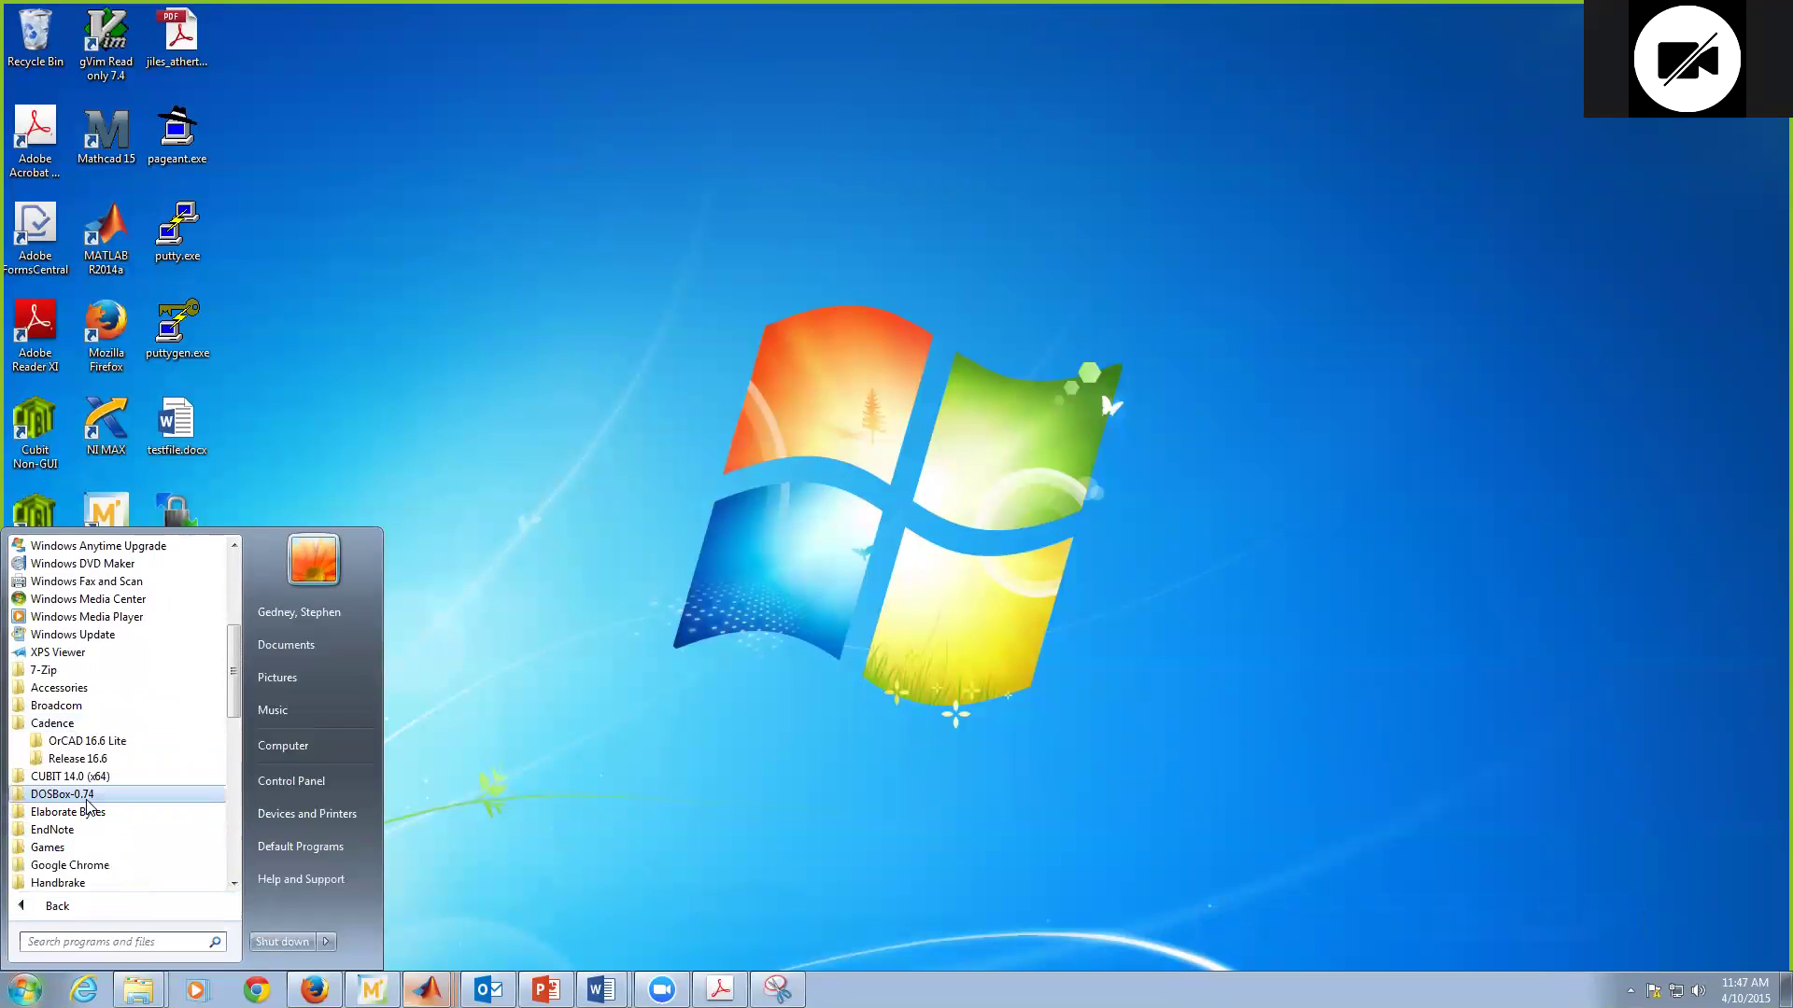
click(117, 761)
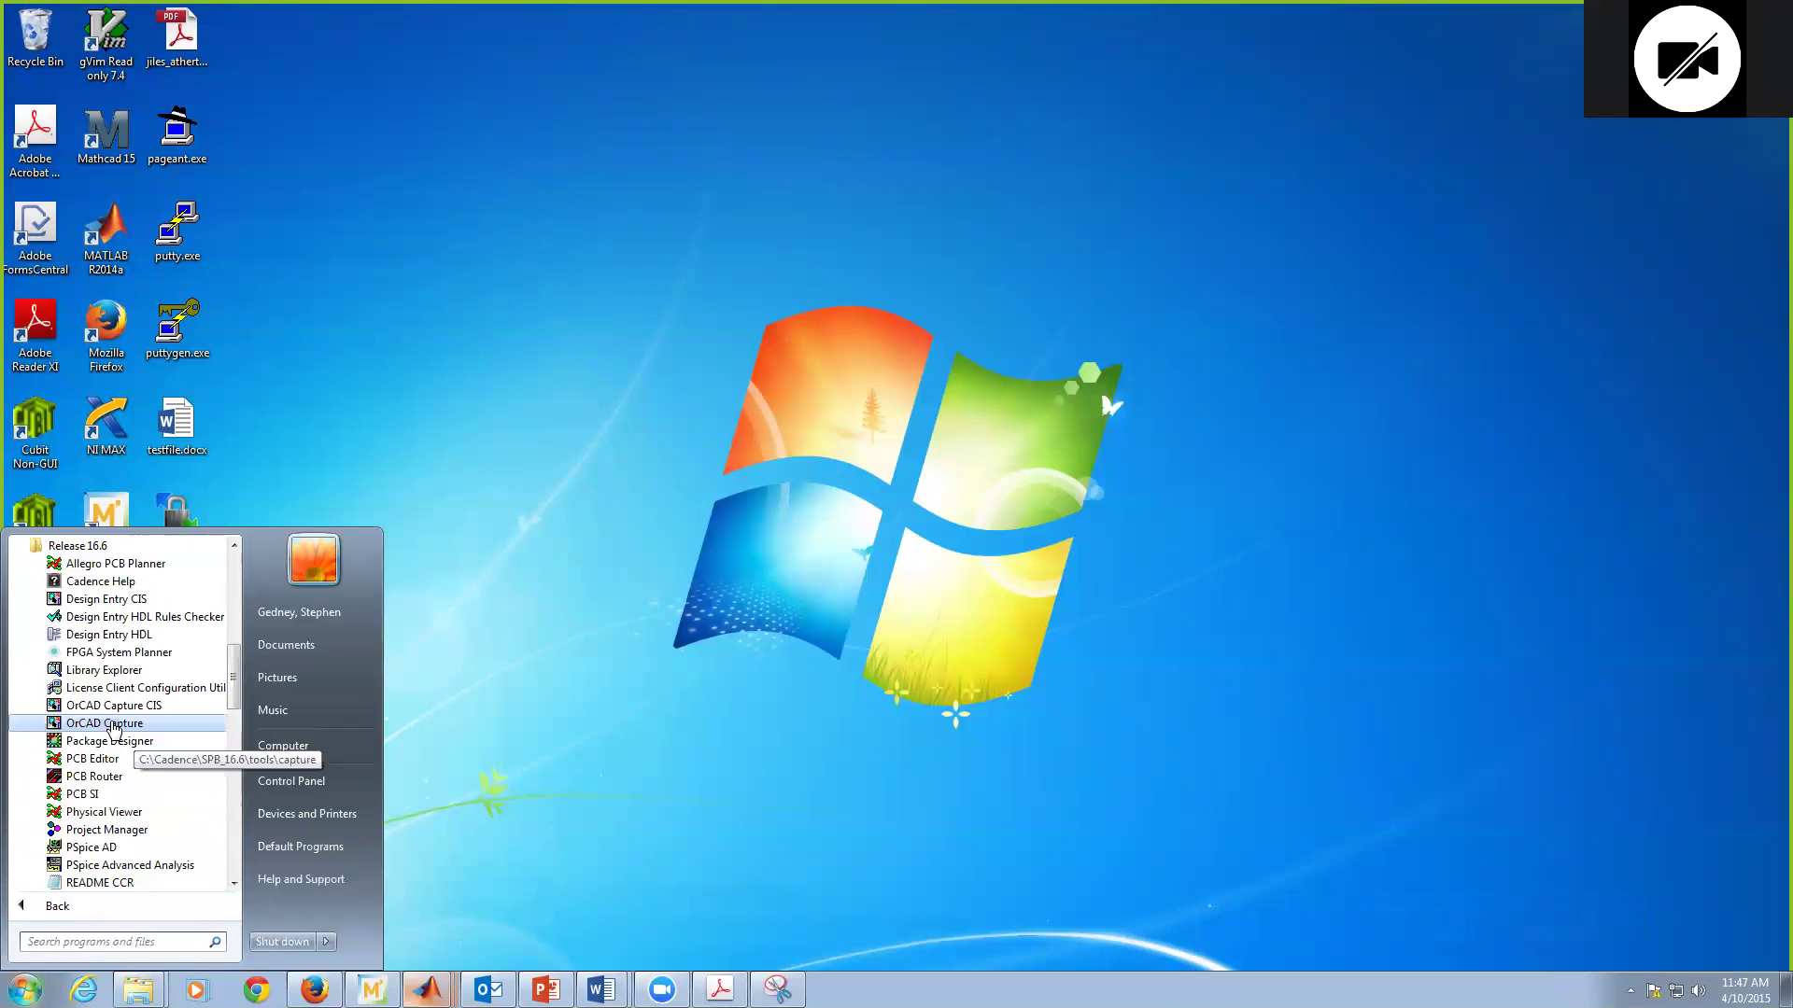
click(112, 726)
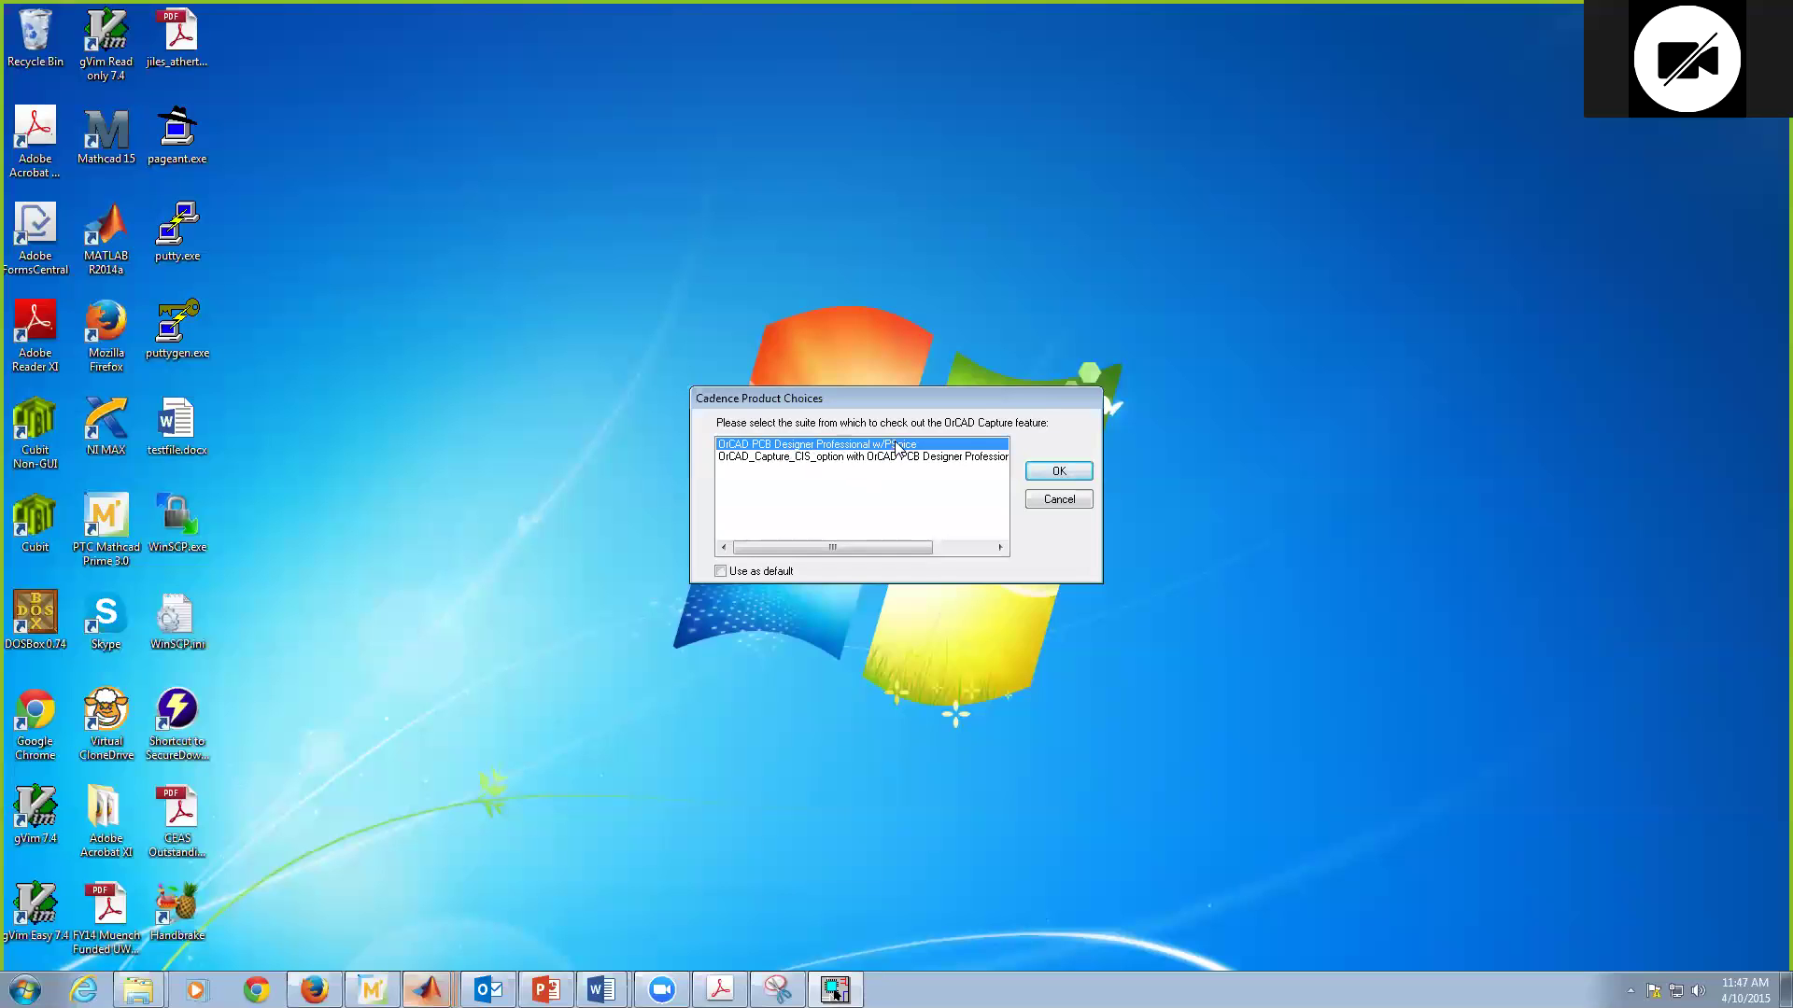
click(1059, 475)
- Confirm the product suite and create project ELEC2132DCTutorial based on AnalogGNDSymbol.opj
click(1059, 474)
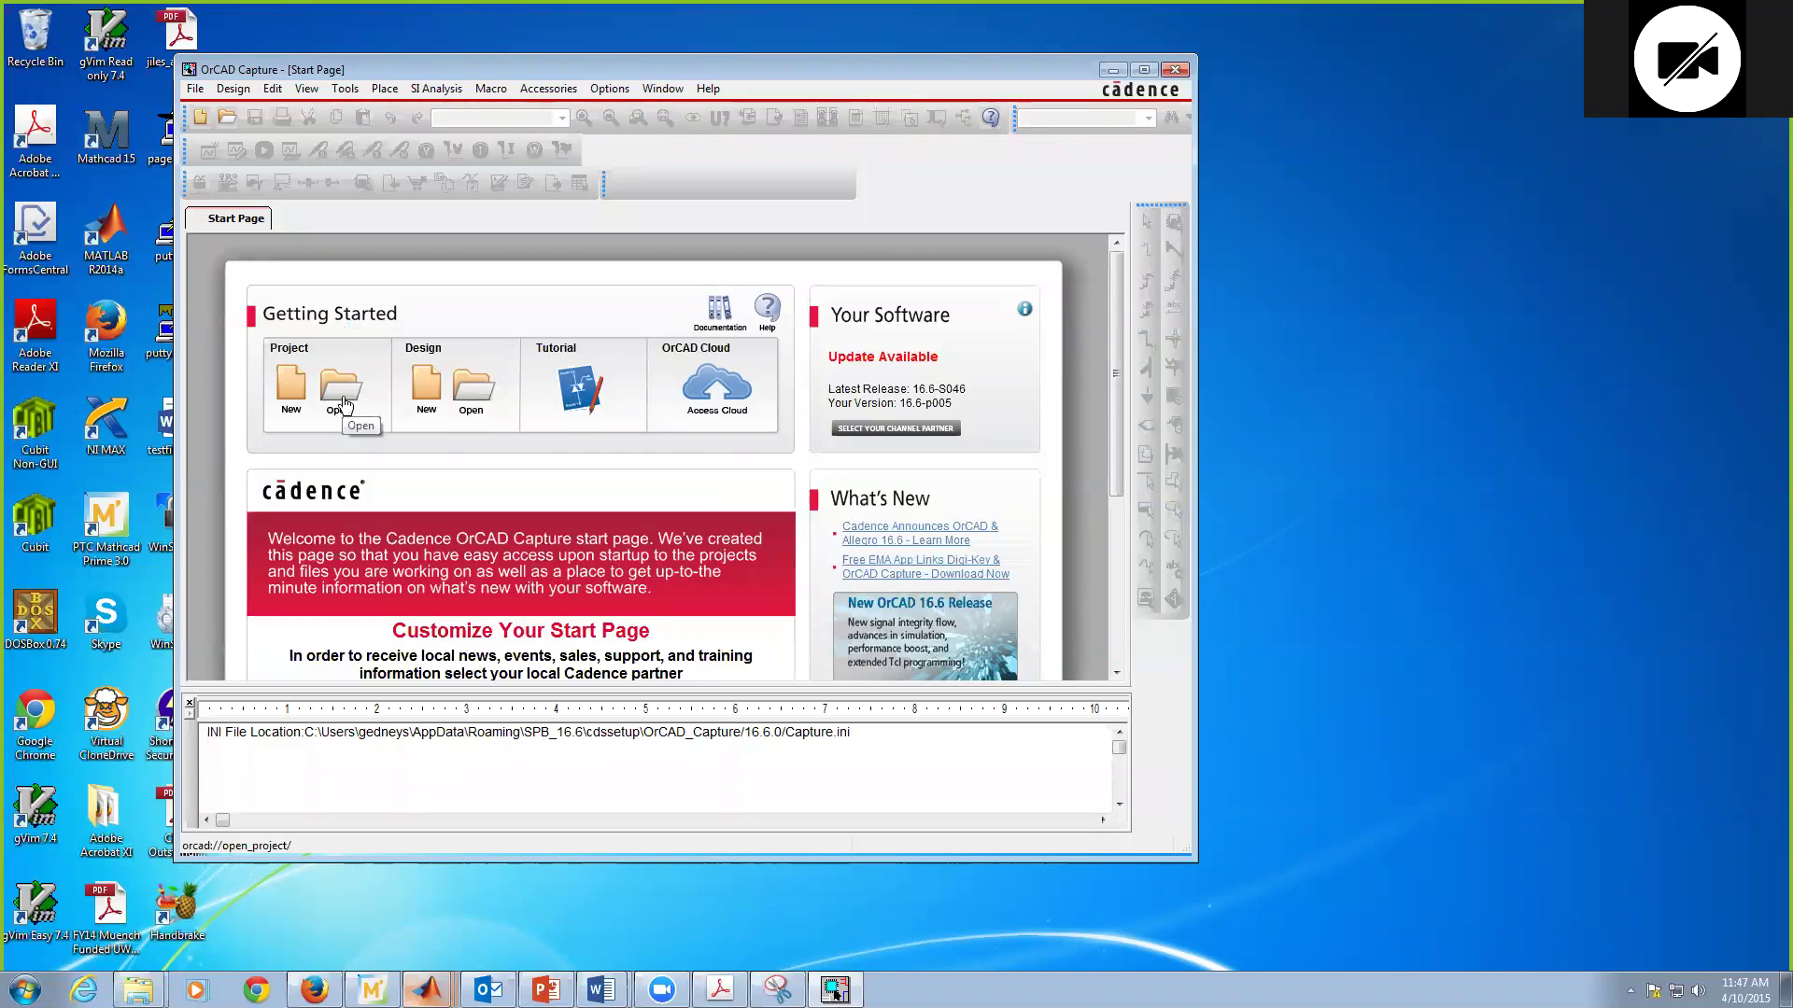
click(290, 390)
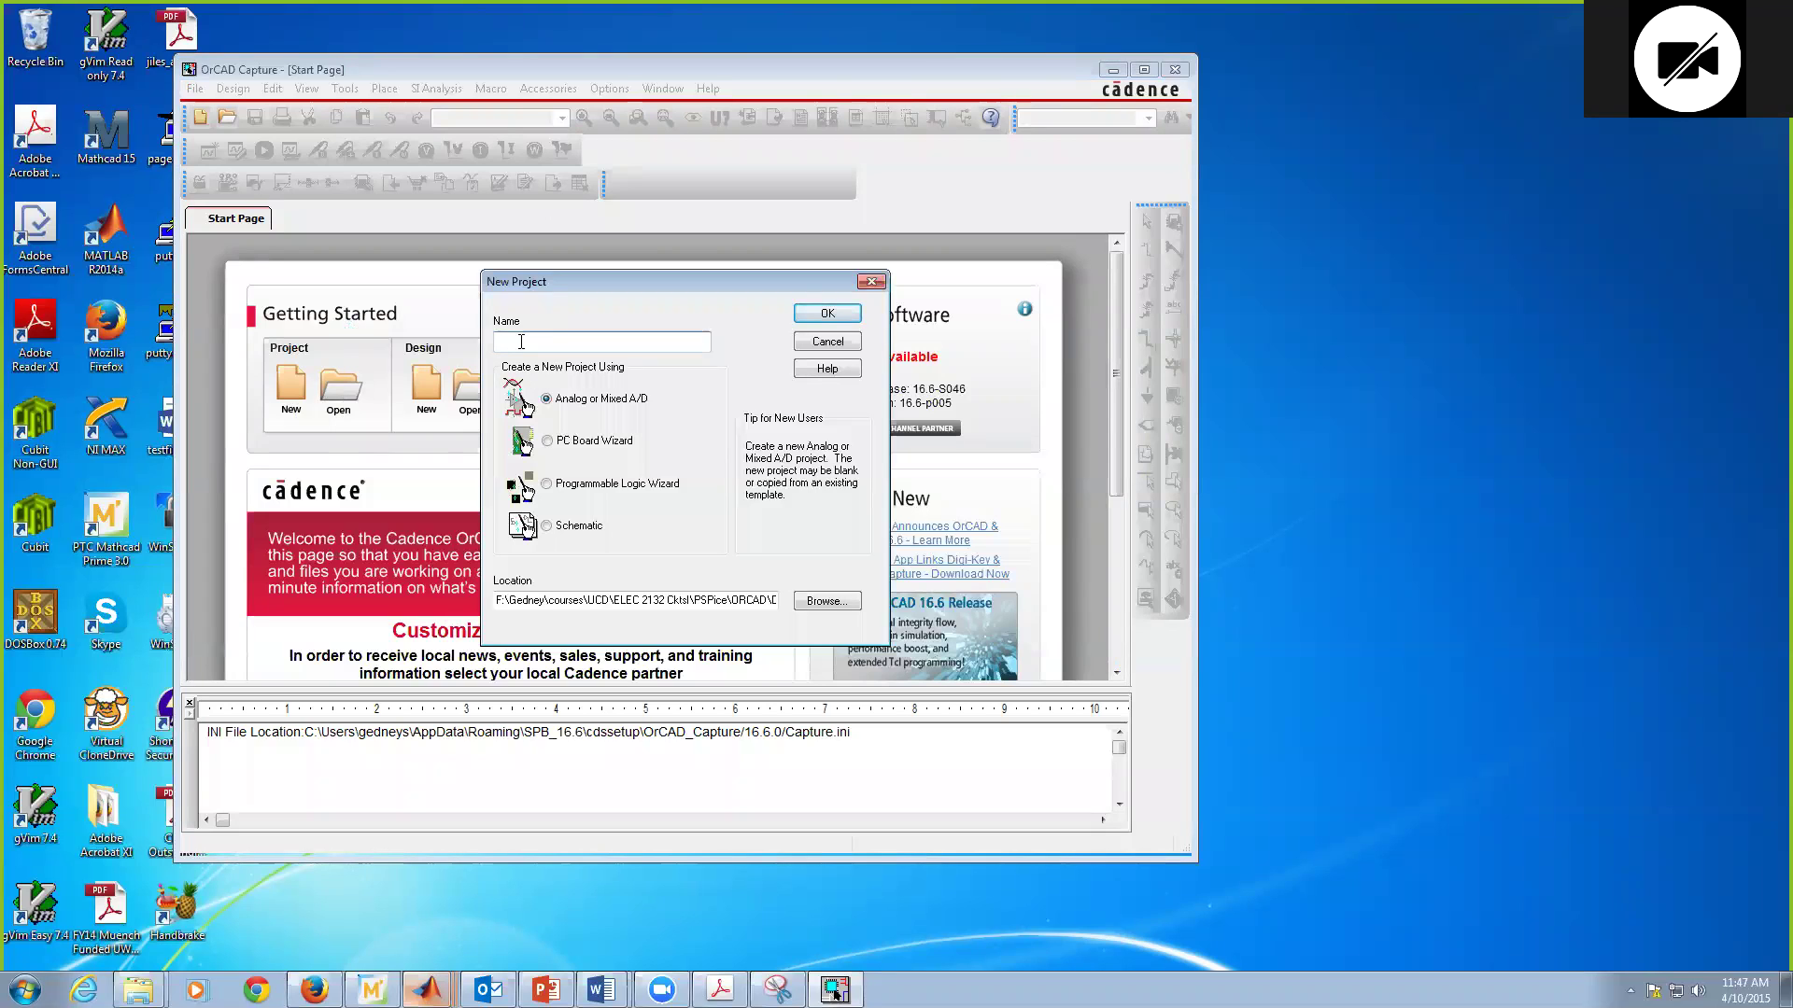
text(ELOE)
text(Tutorial)
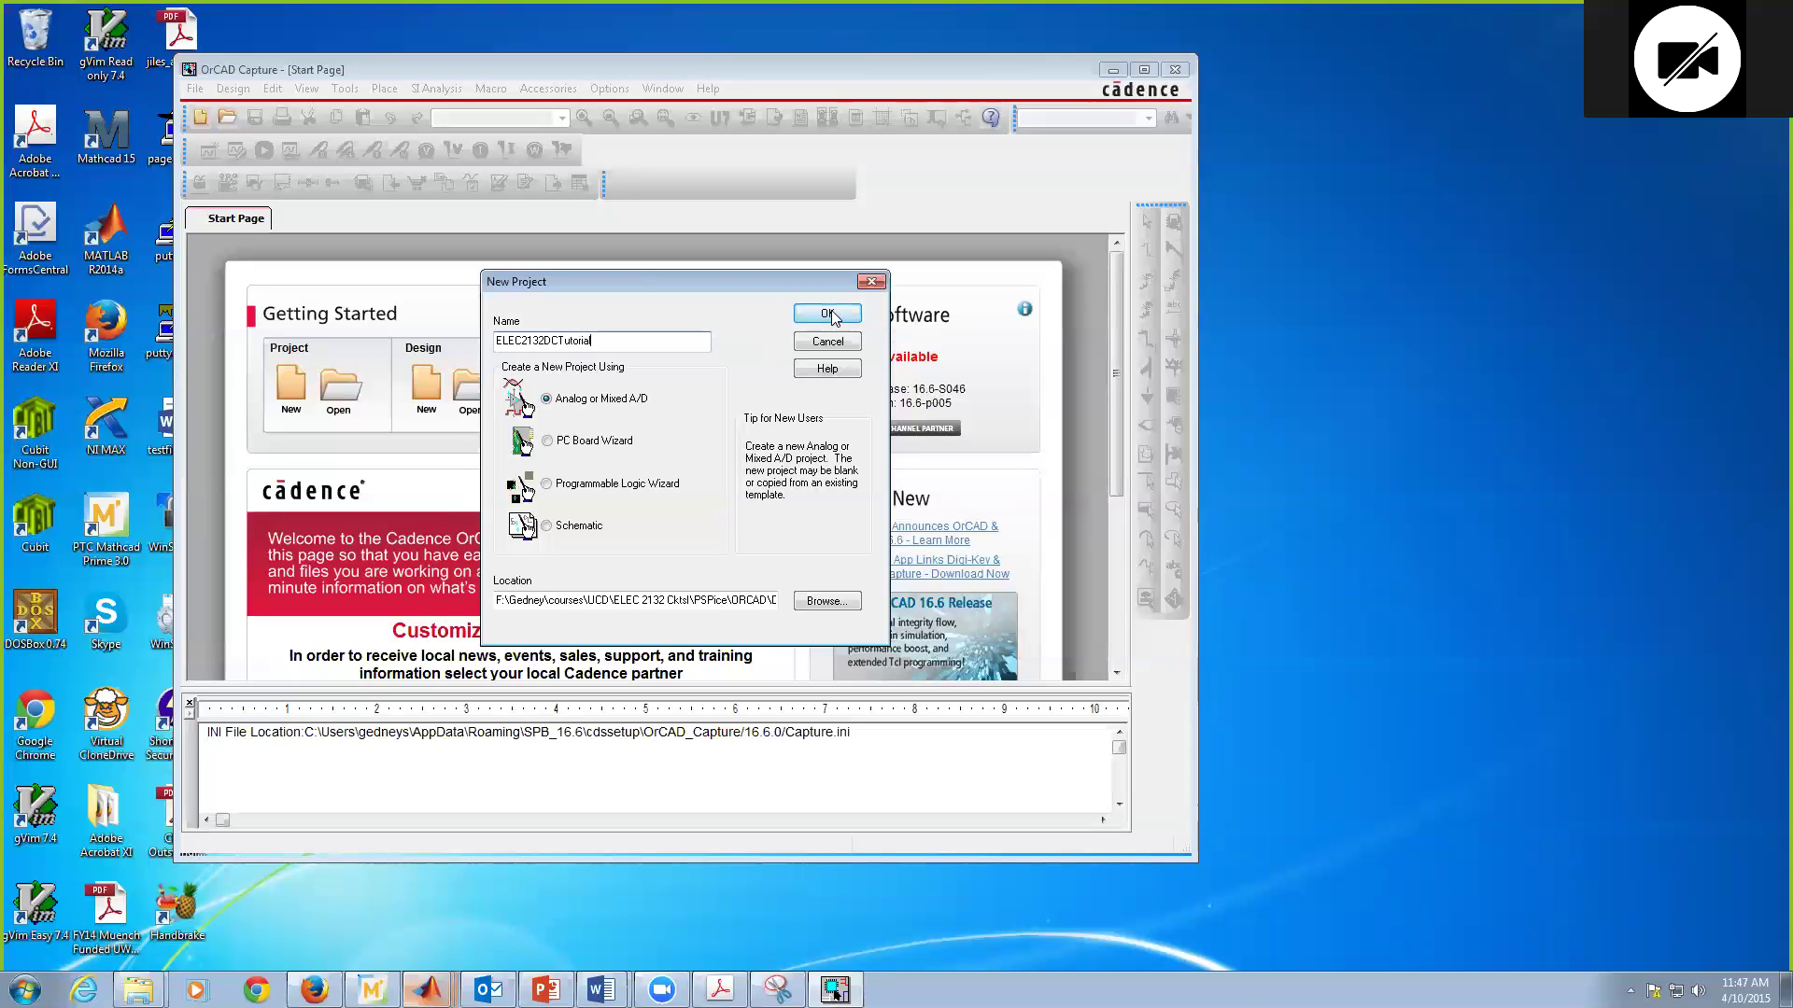
click(828, 313)
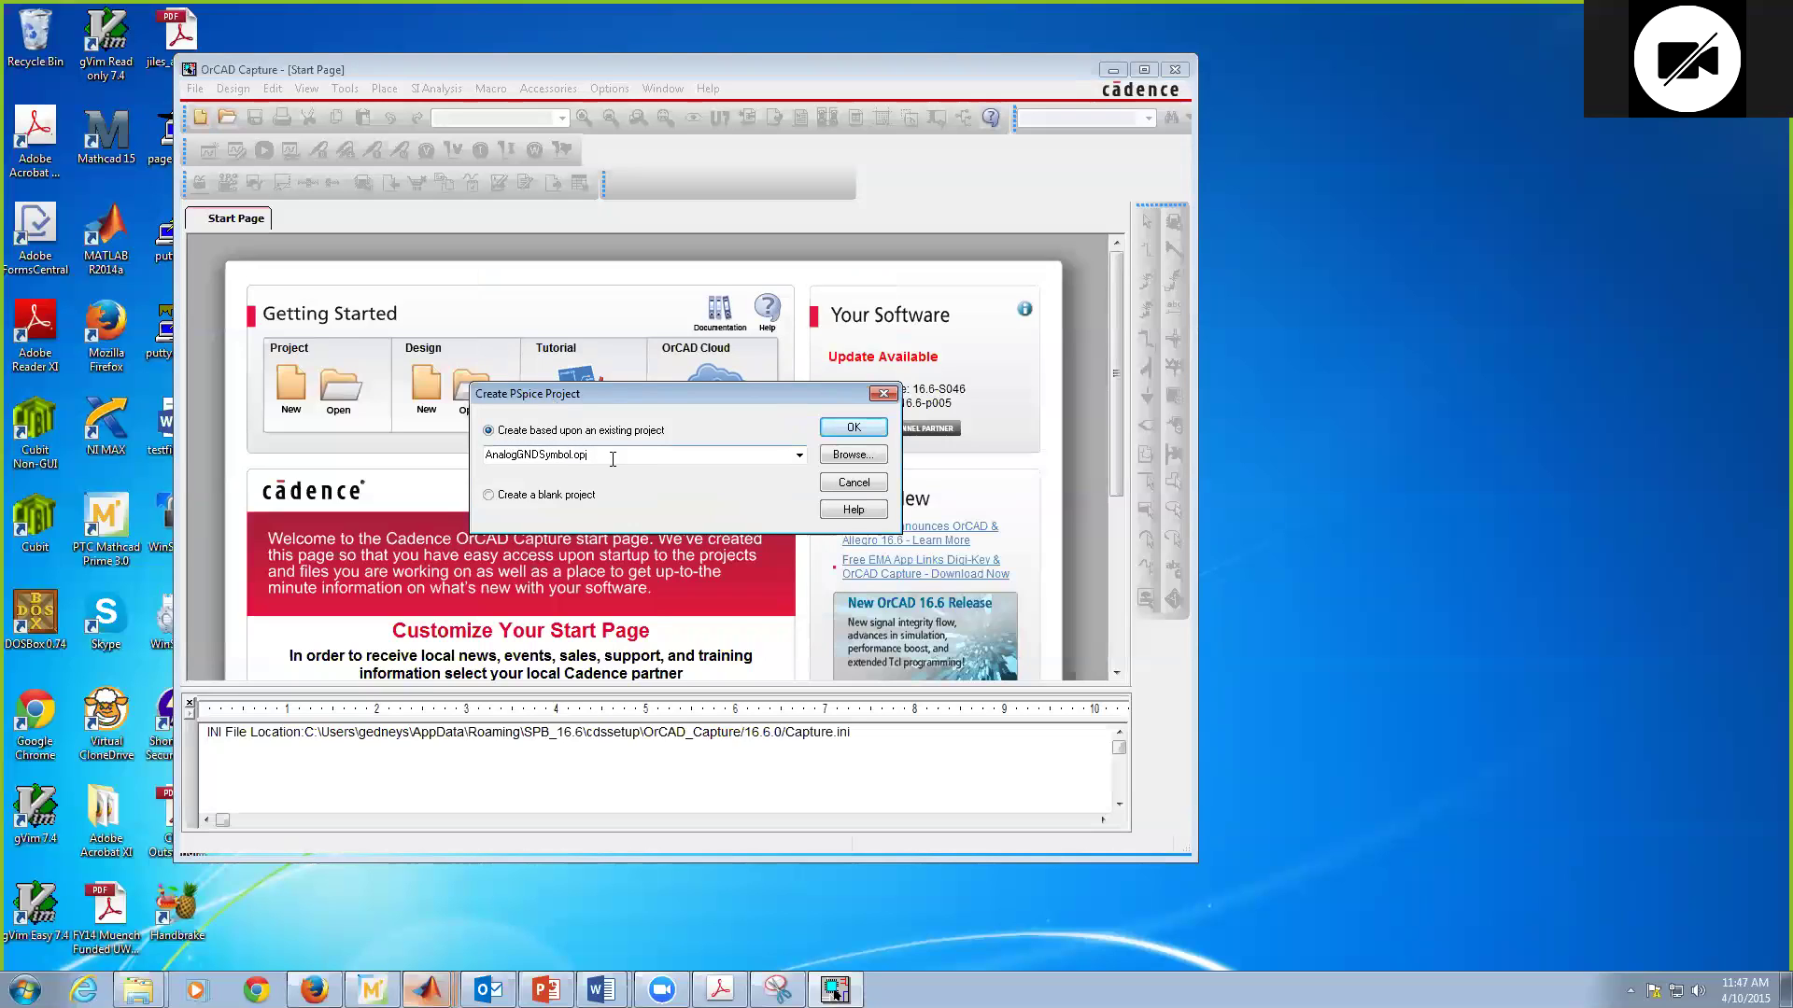
click(866, 431)
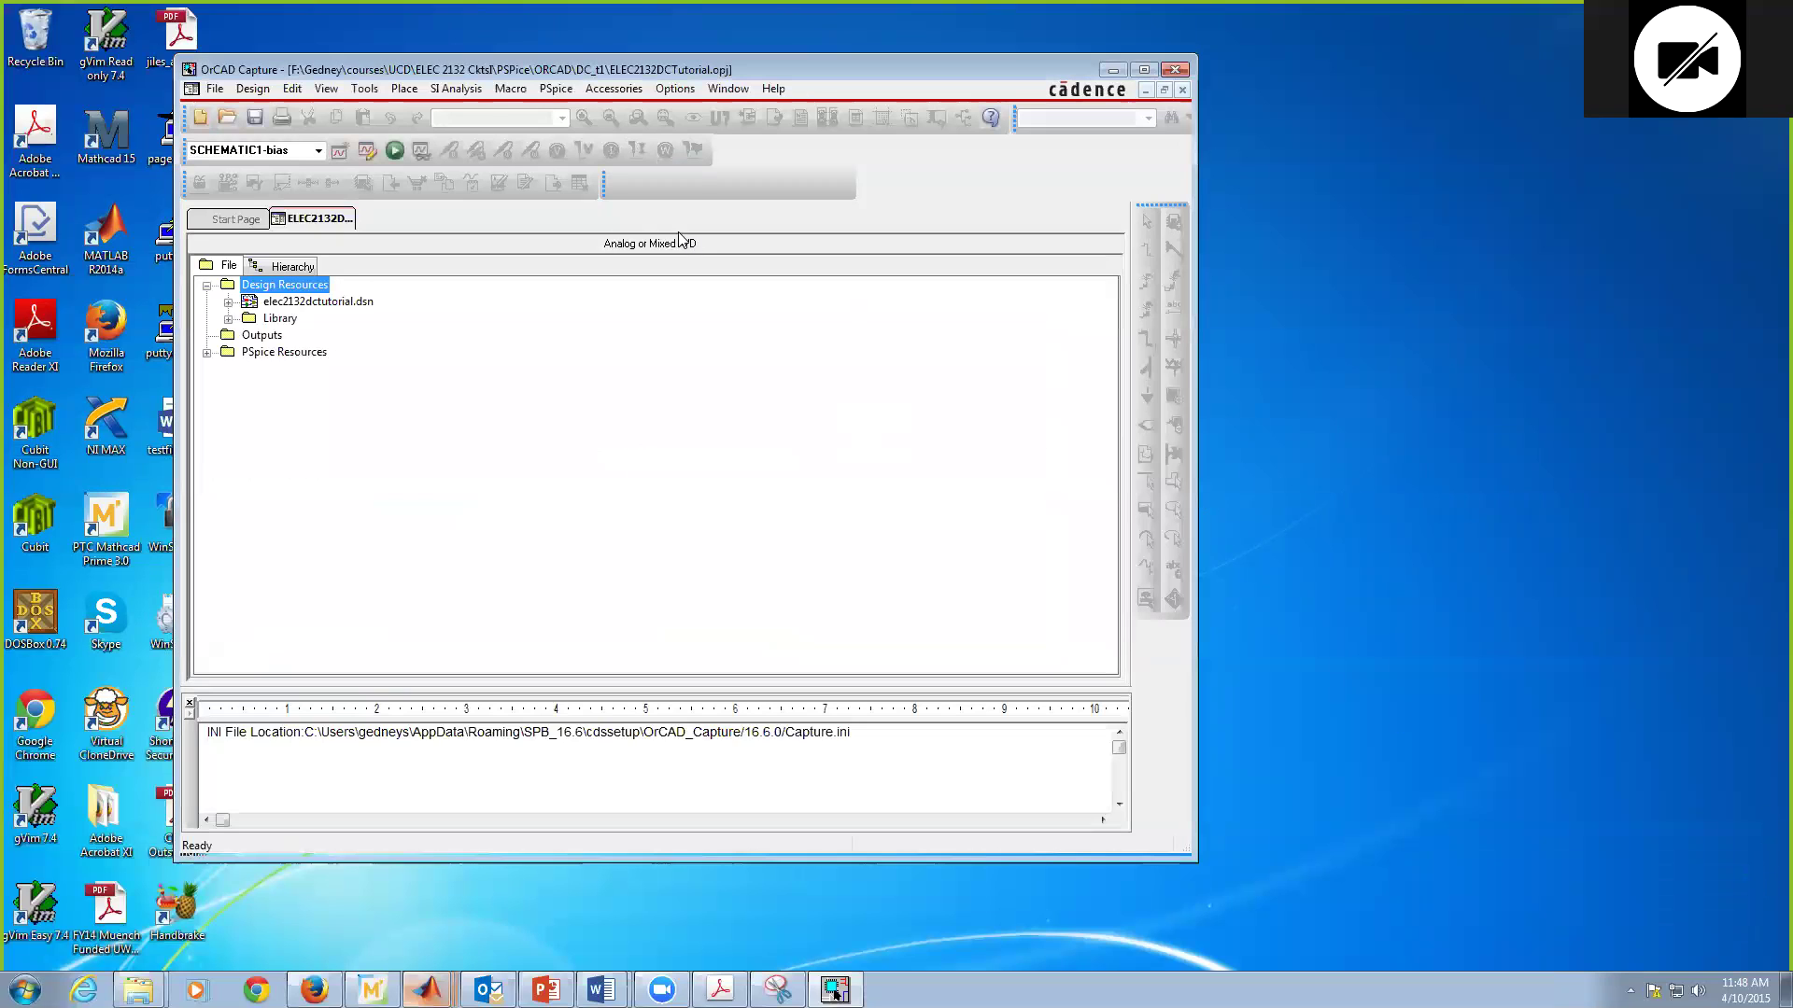
- Expand elec2132dctutorial.dsn and SCHEMATIC1 in the project tree and select PAGE1
drag(416, 70, 441, 70)
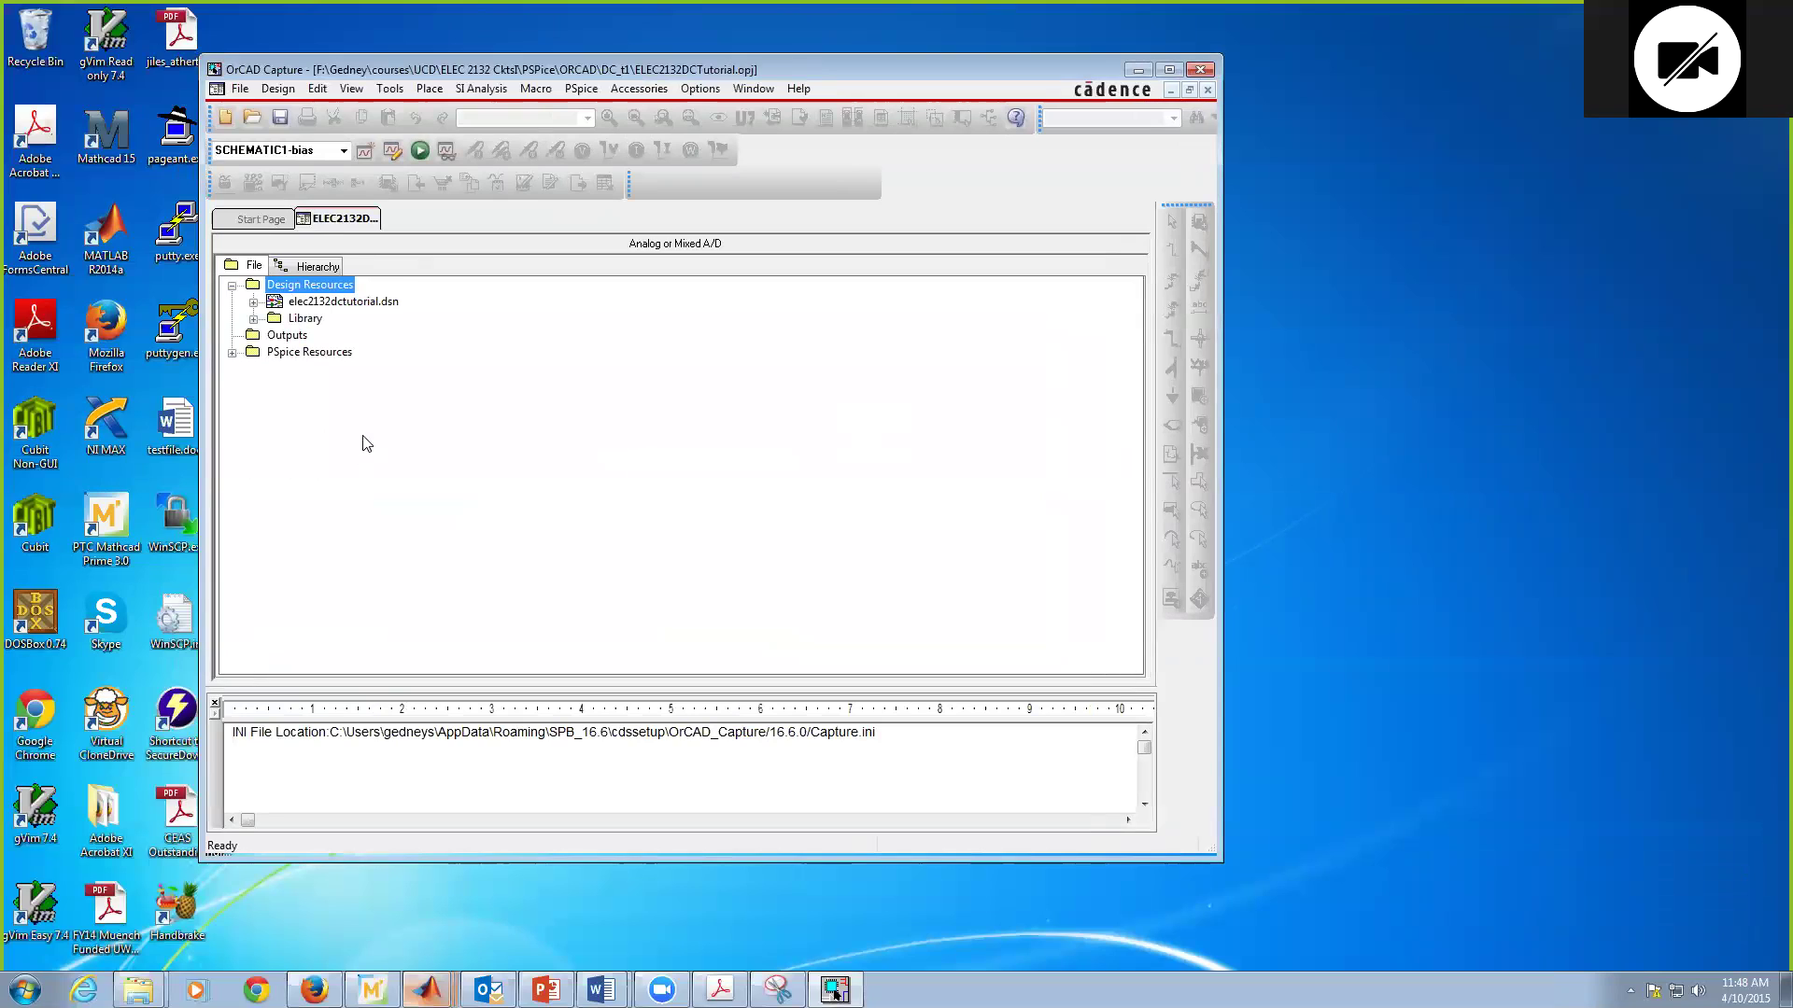
click(273, 303)
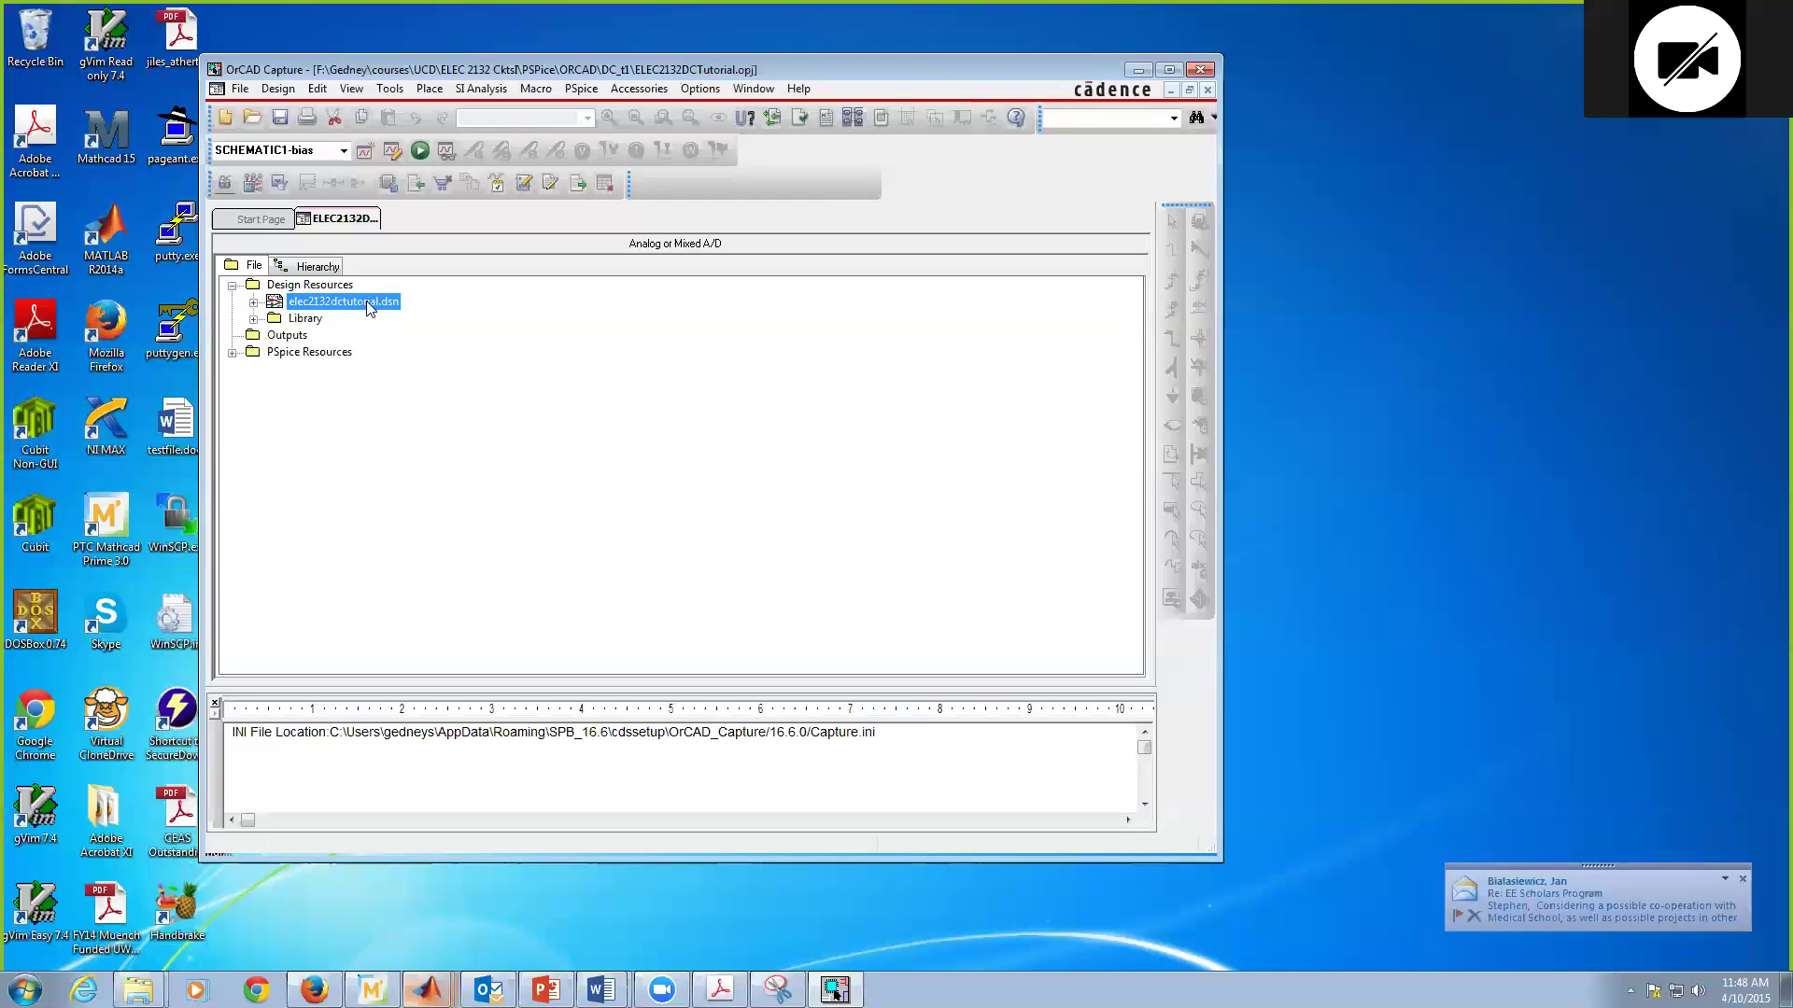
click(254, 303)
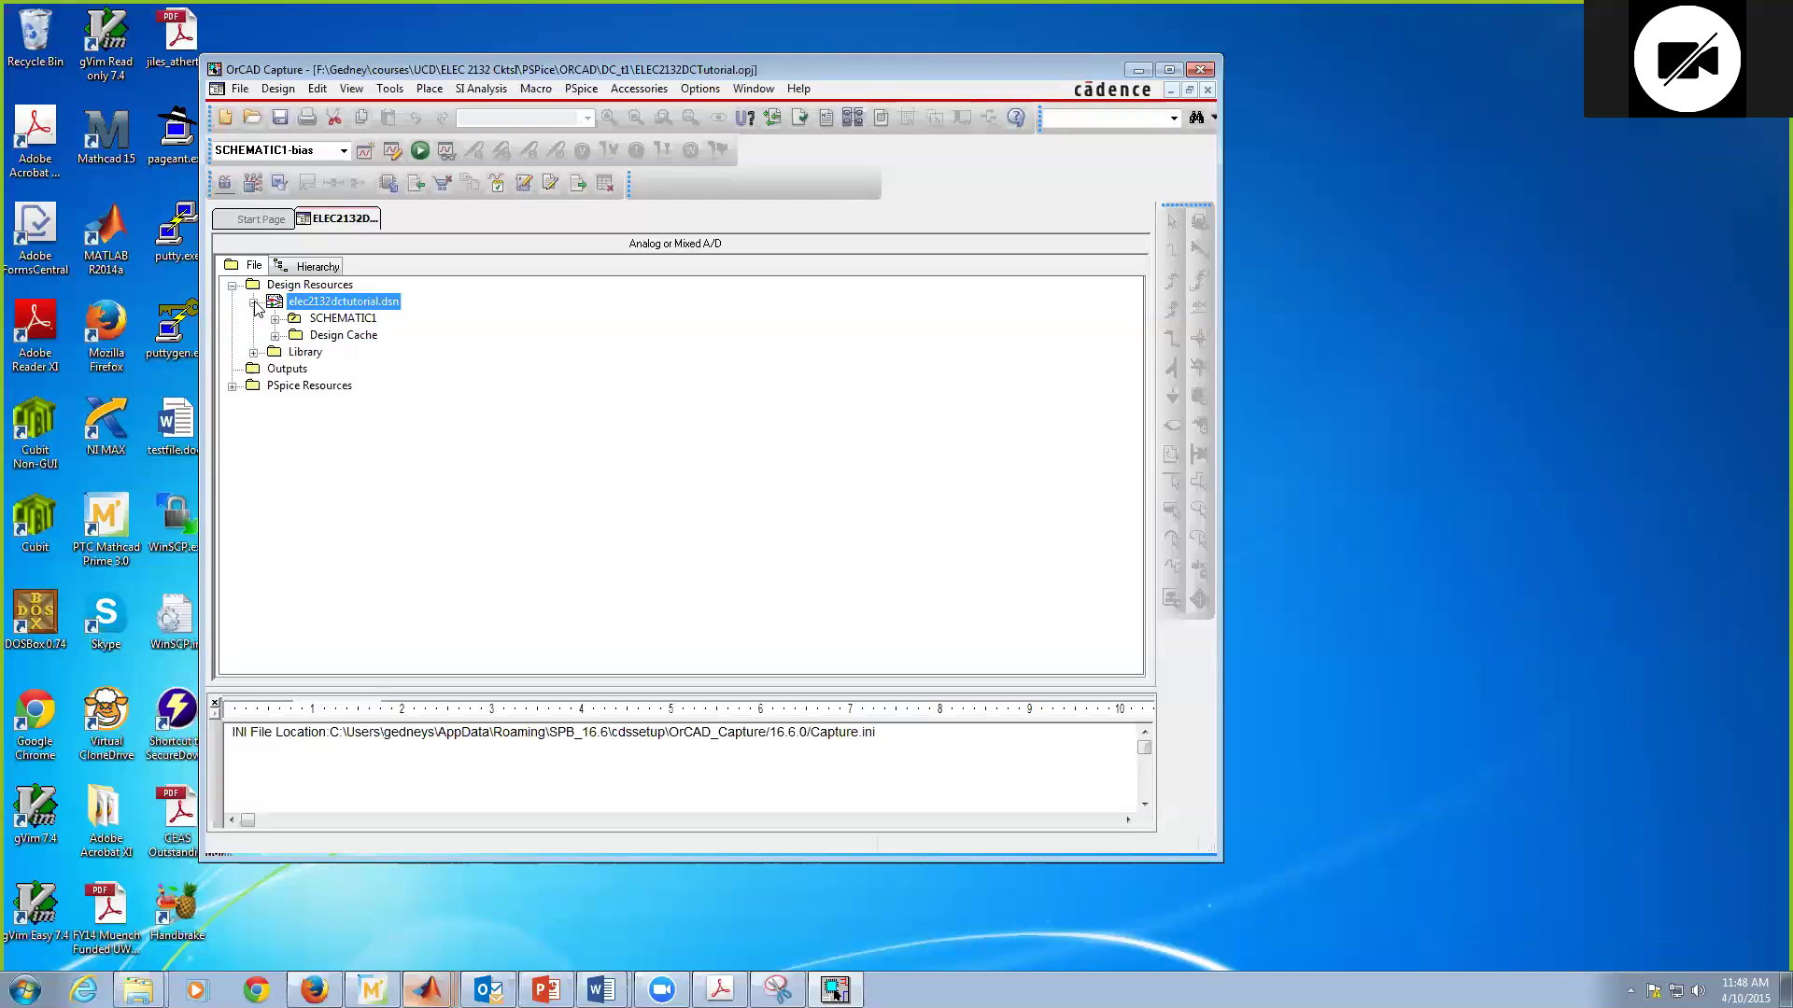
click(276, 319)
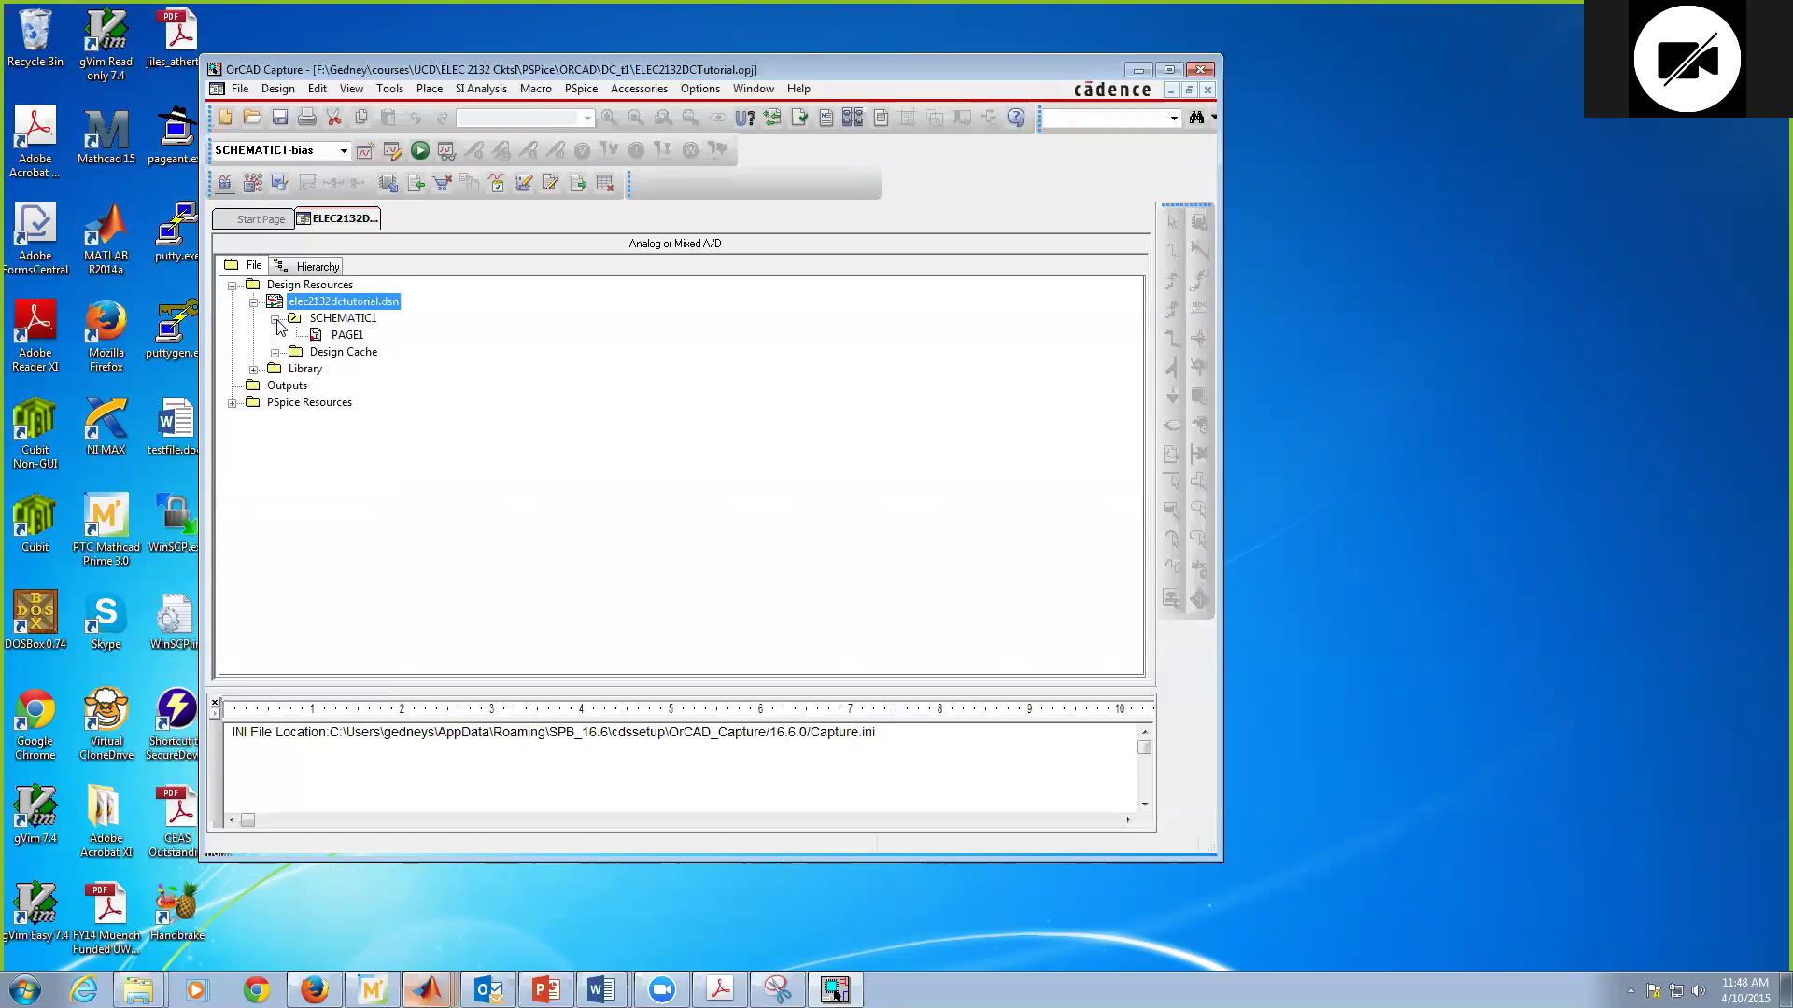
click(348, 340)
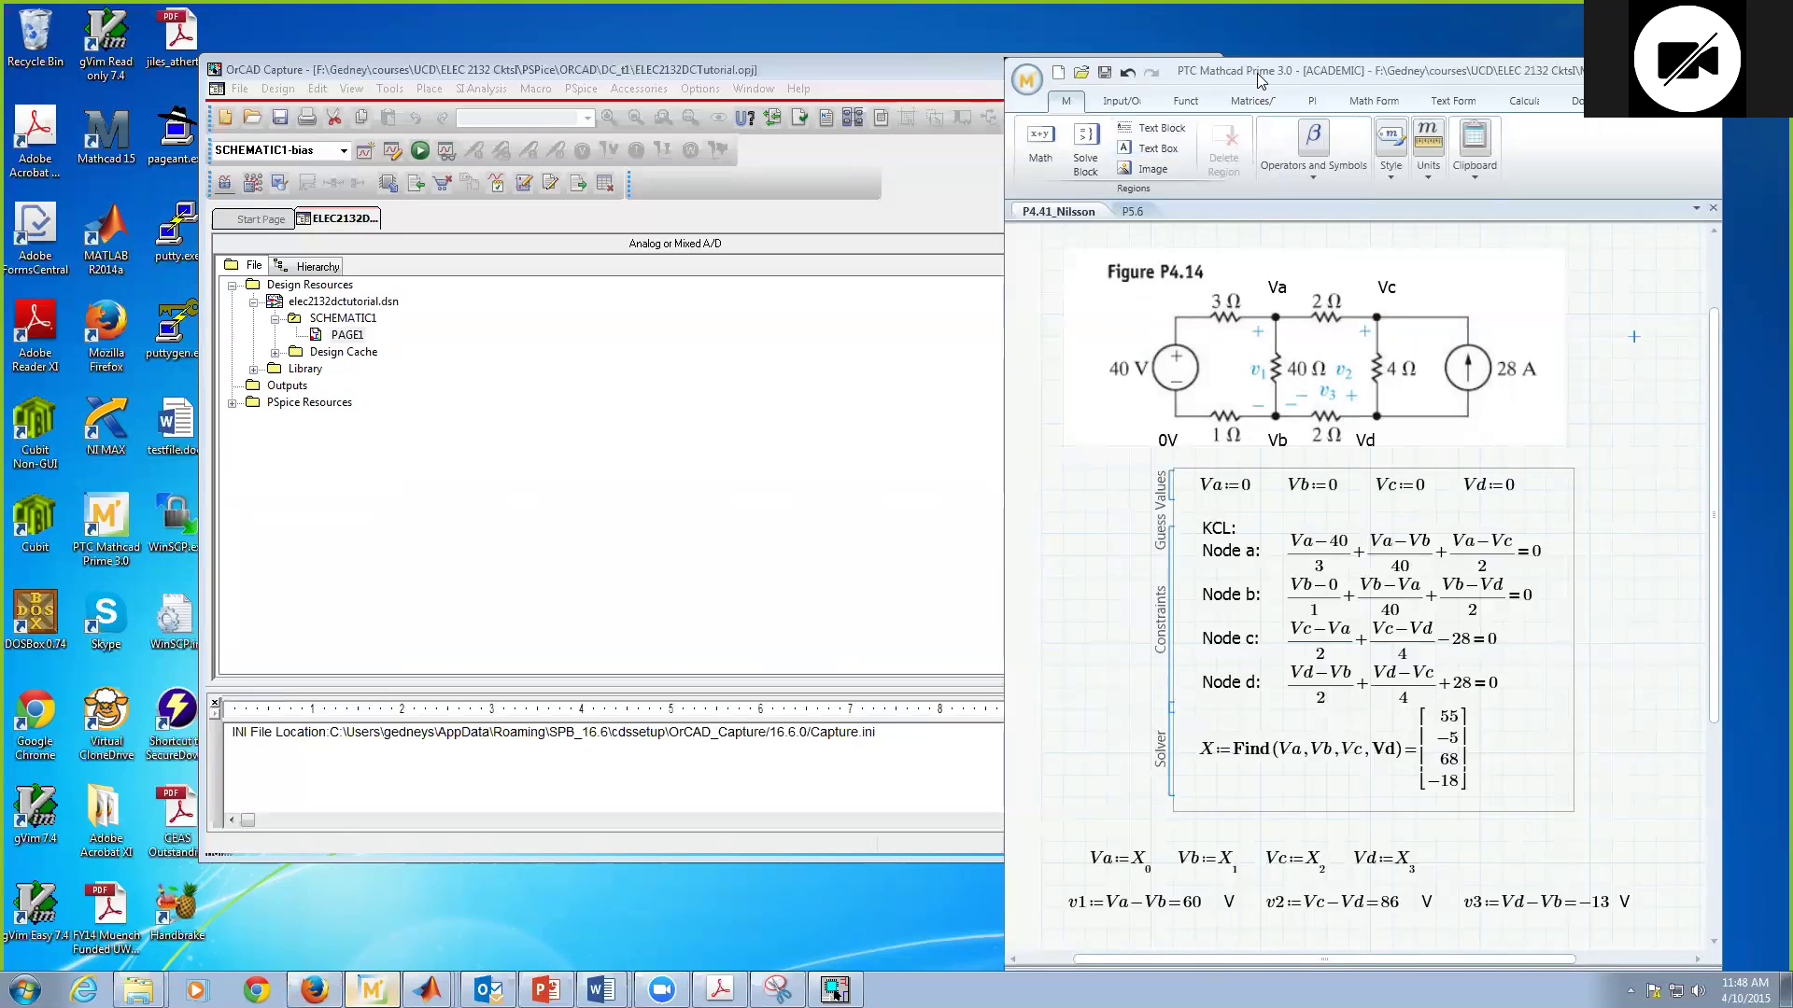
- Rename PAGE1 to P4.14 from its right-click menu
drag(1257, 79, 1275, 80)
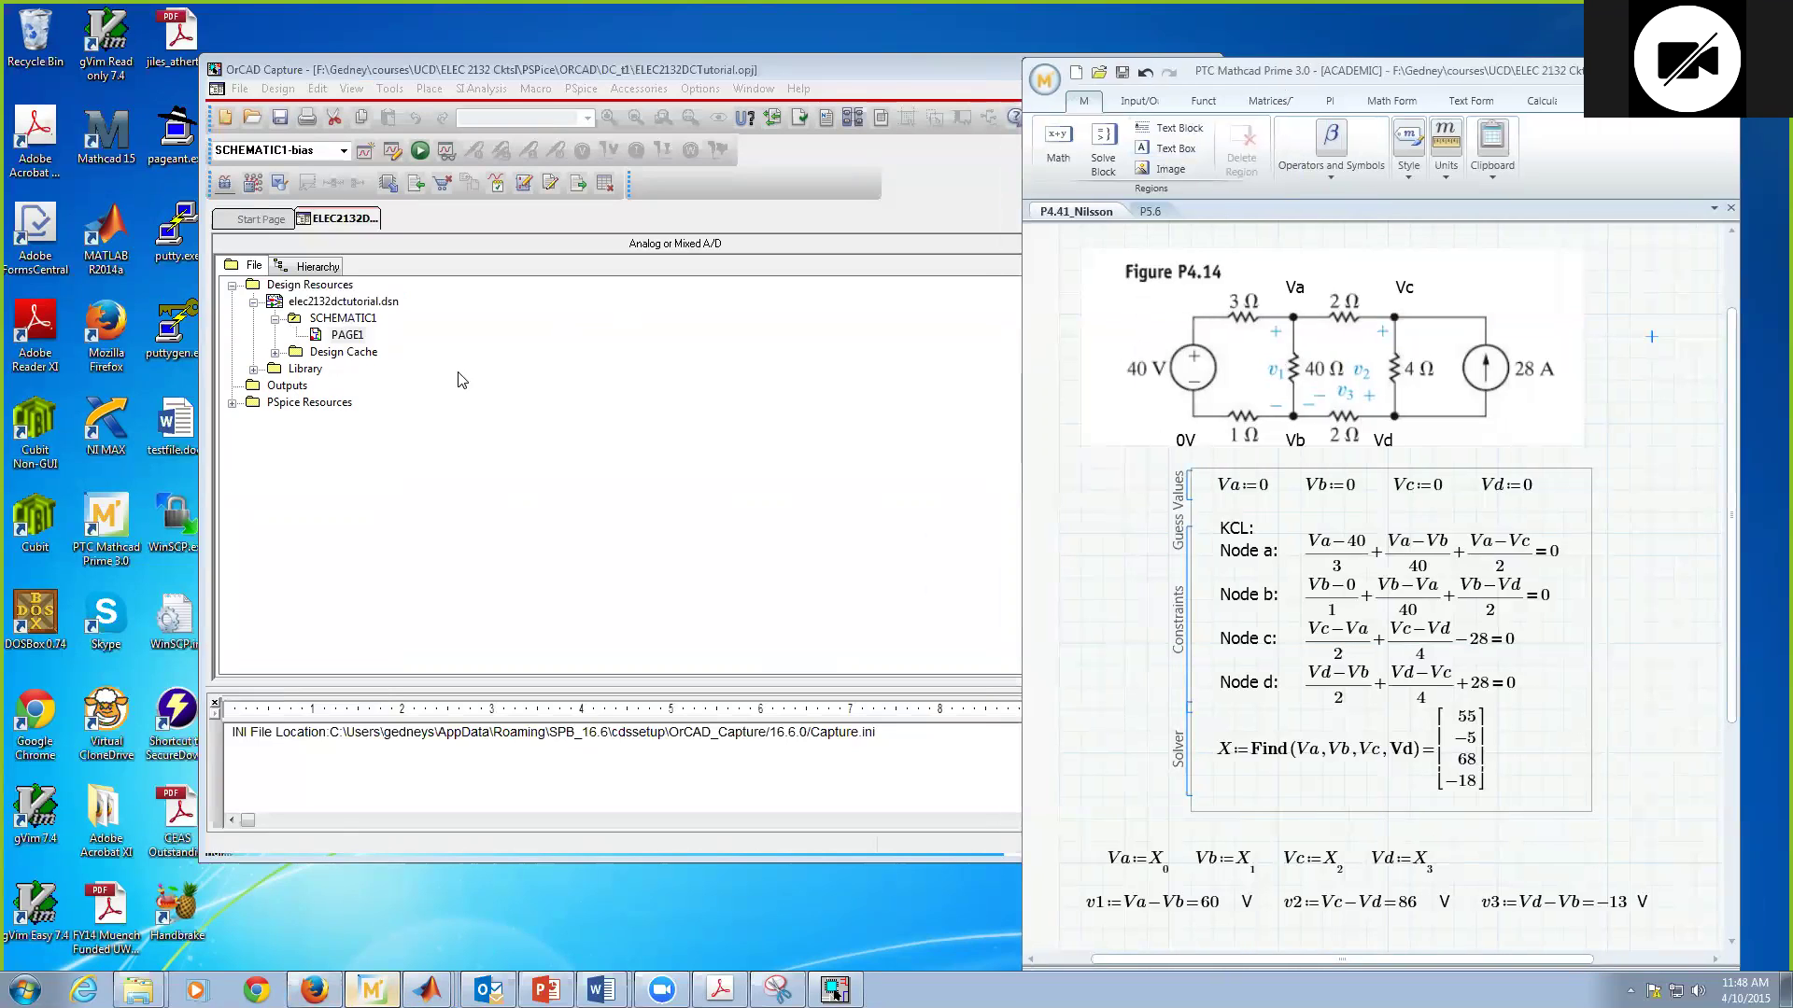
click(355, 336)
right_click(400, 340)
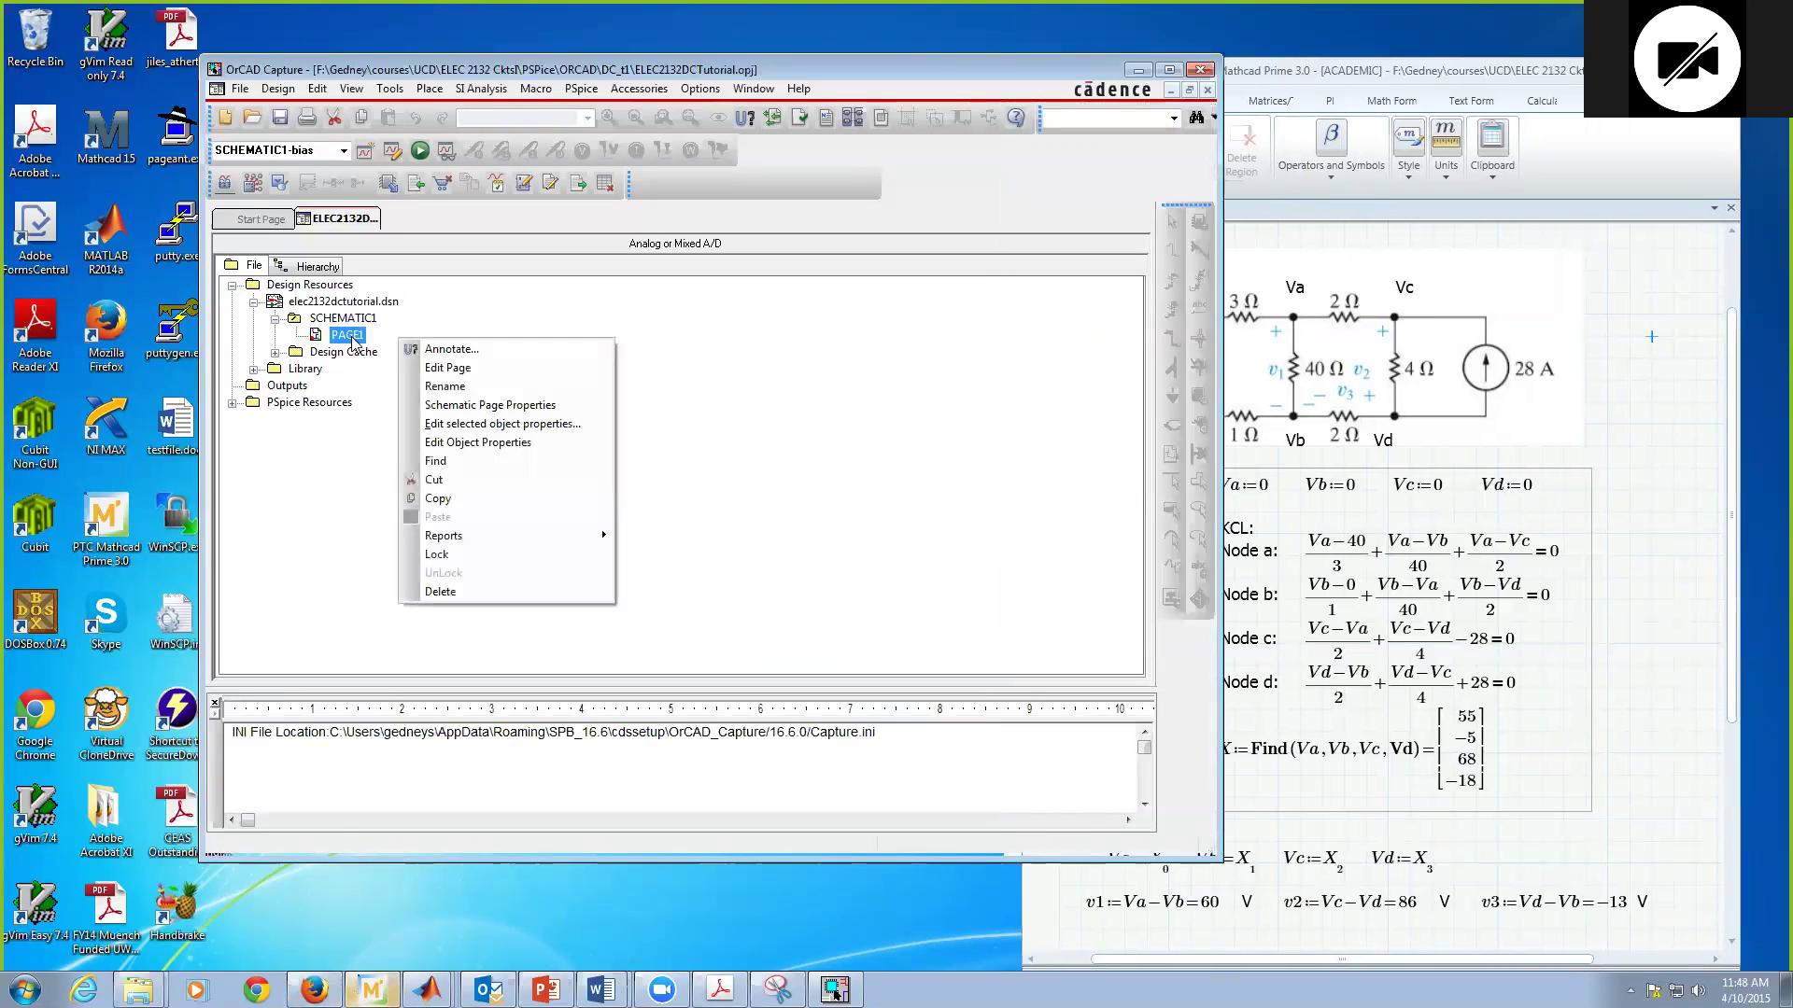
click(460, 386)
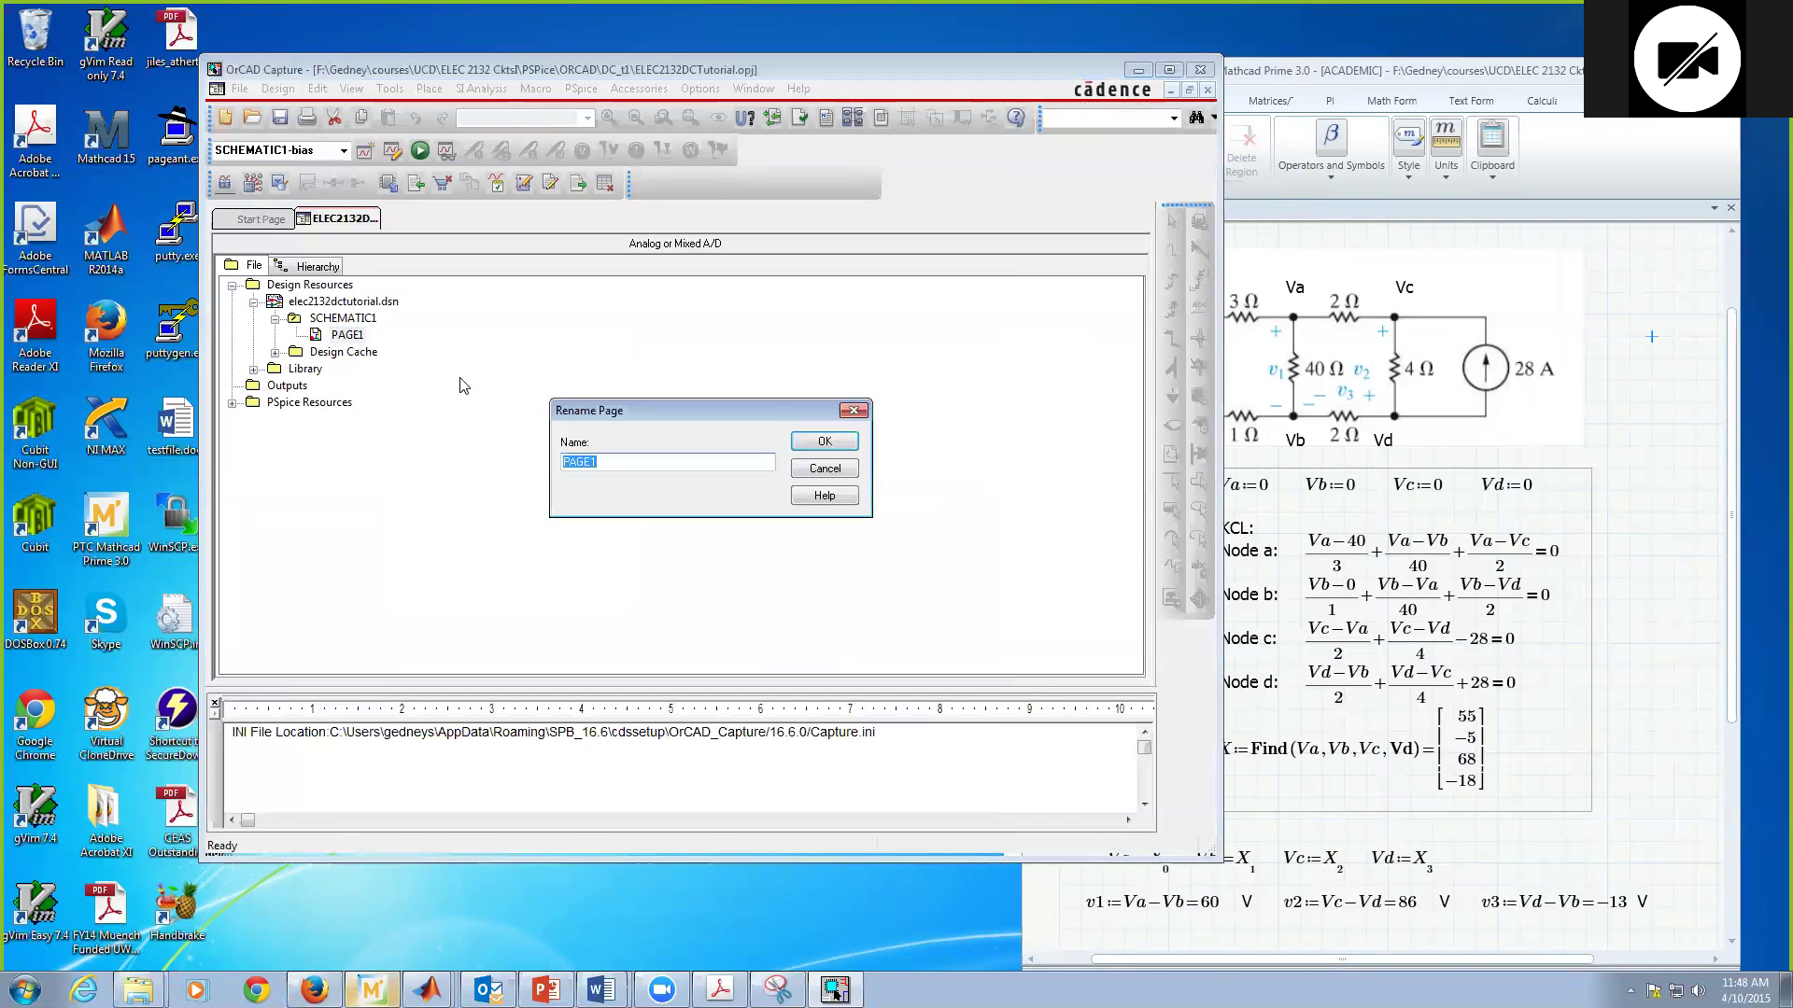
text(P4.14)
key(Return)
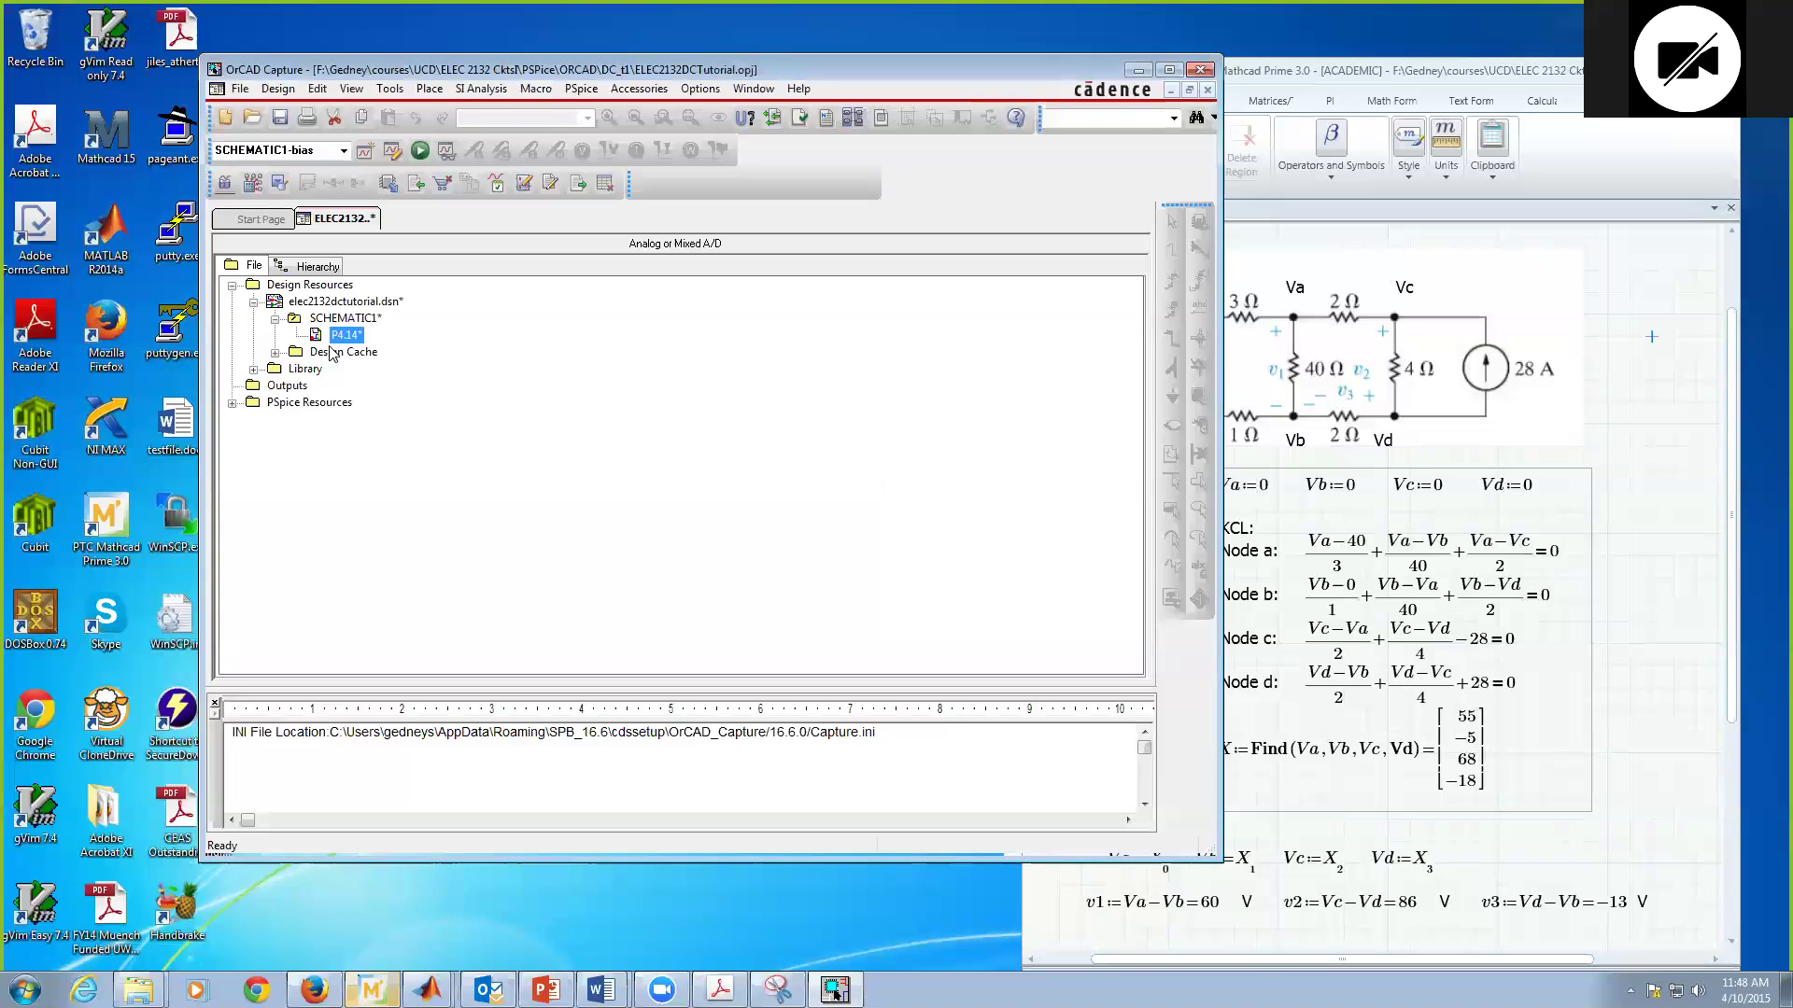
- Open page P4.14 showing the GND_0 symbol and its note, and look through the Place menu
double_click(317, 336)
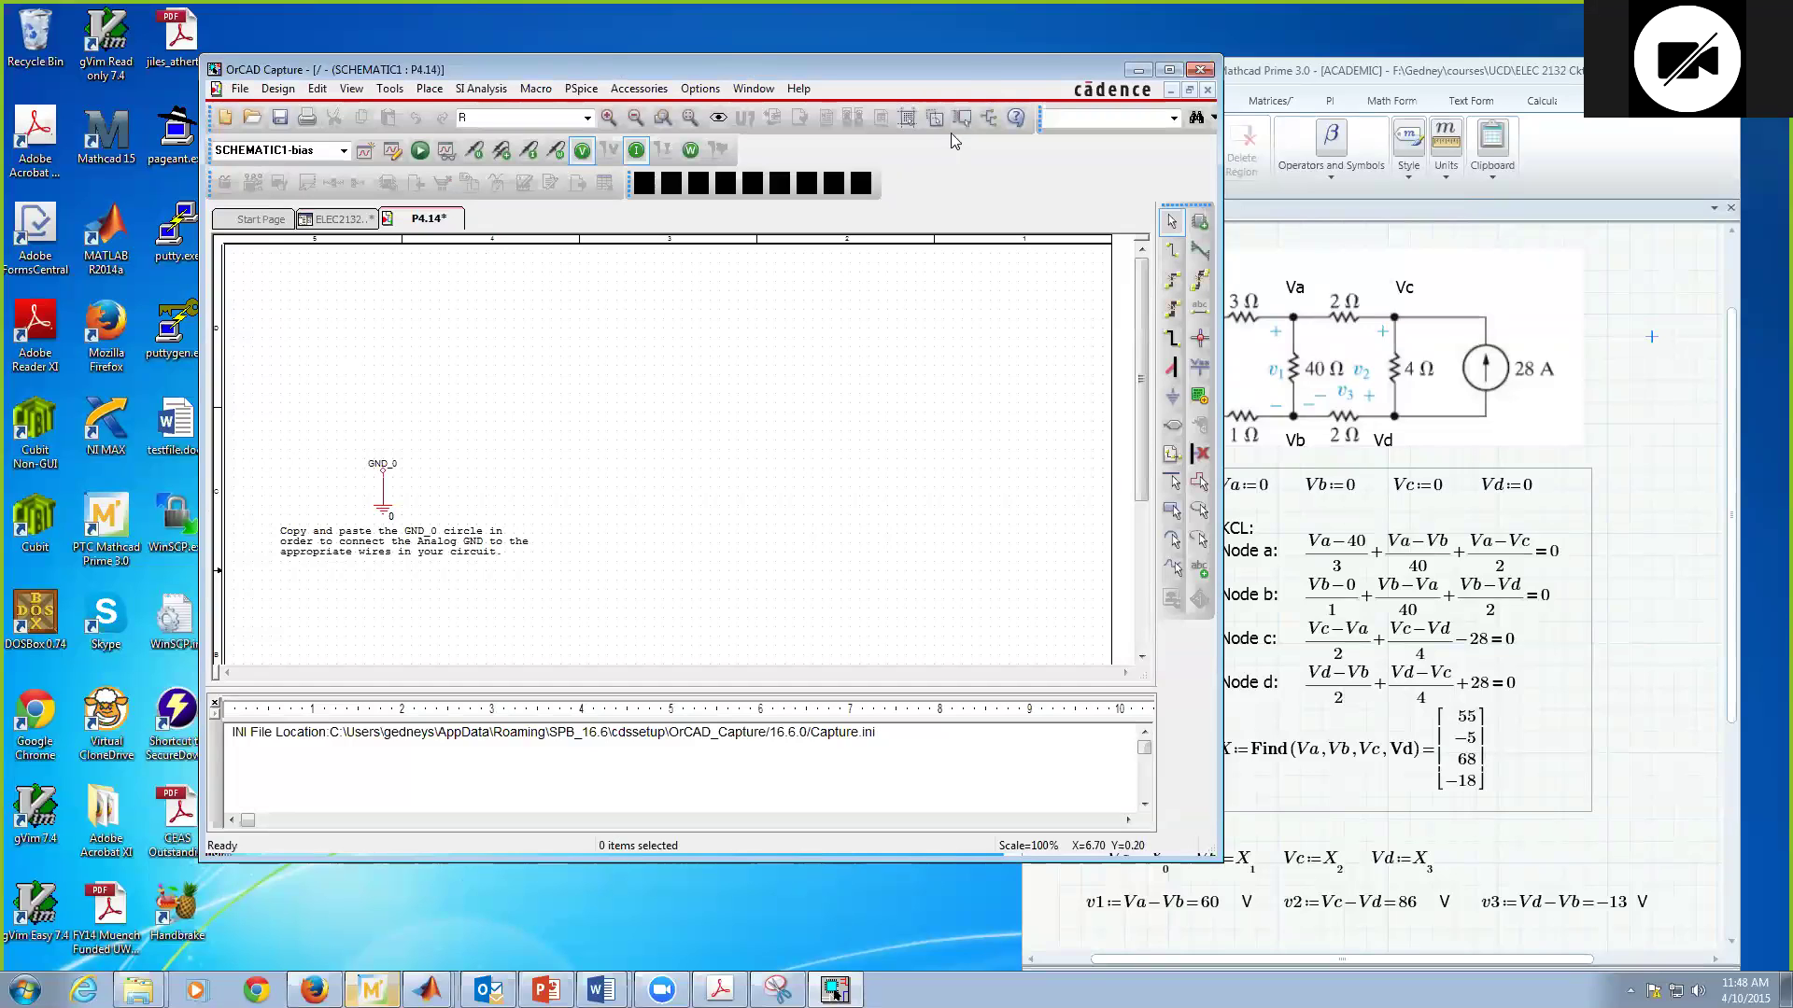
drag(467, 70, 342, 78)
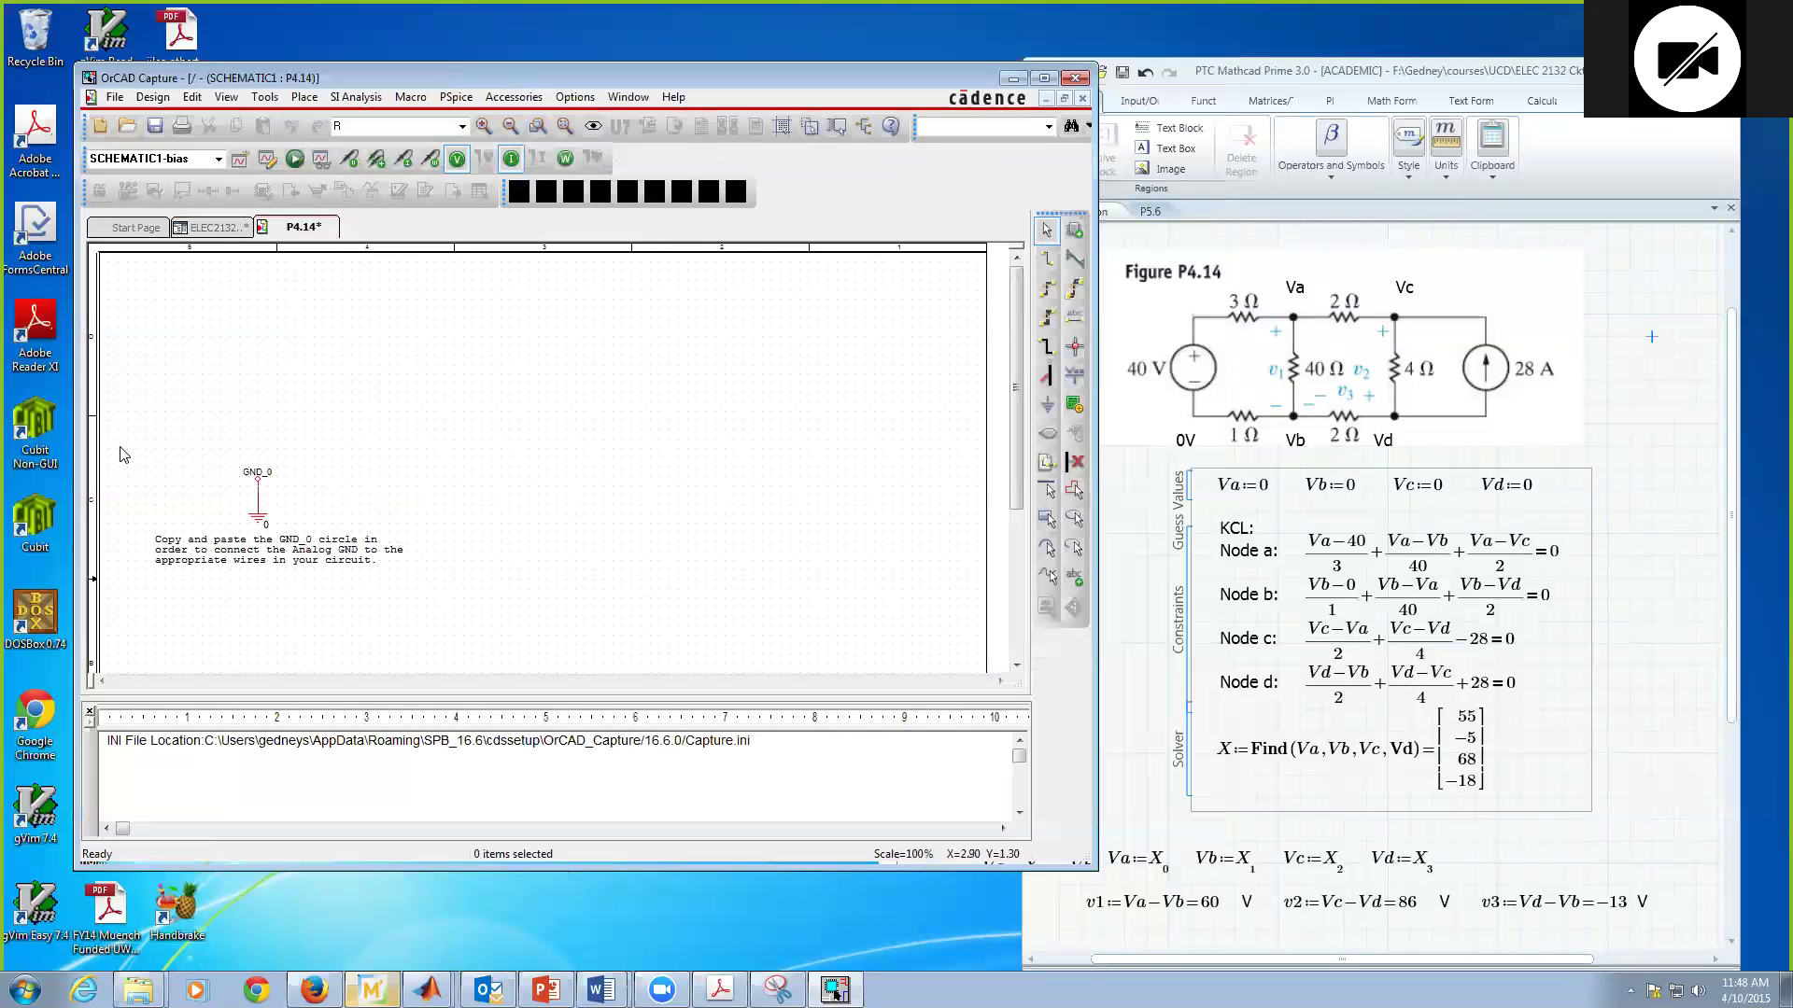
mouse_move(124, 450)
mouse_down()
mouse_move(355, 566)
mouse_move(401, 576)
mouse_move(368, 552)
mouse_move(428, 558)
mouse_move(393, 558)
mouse_up()
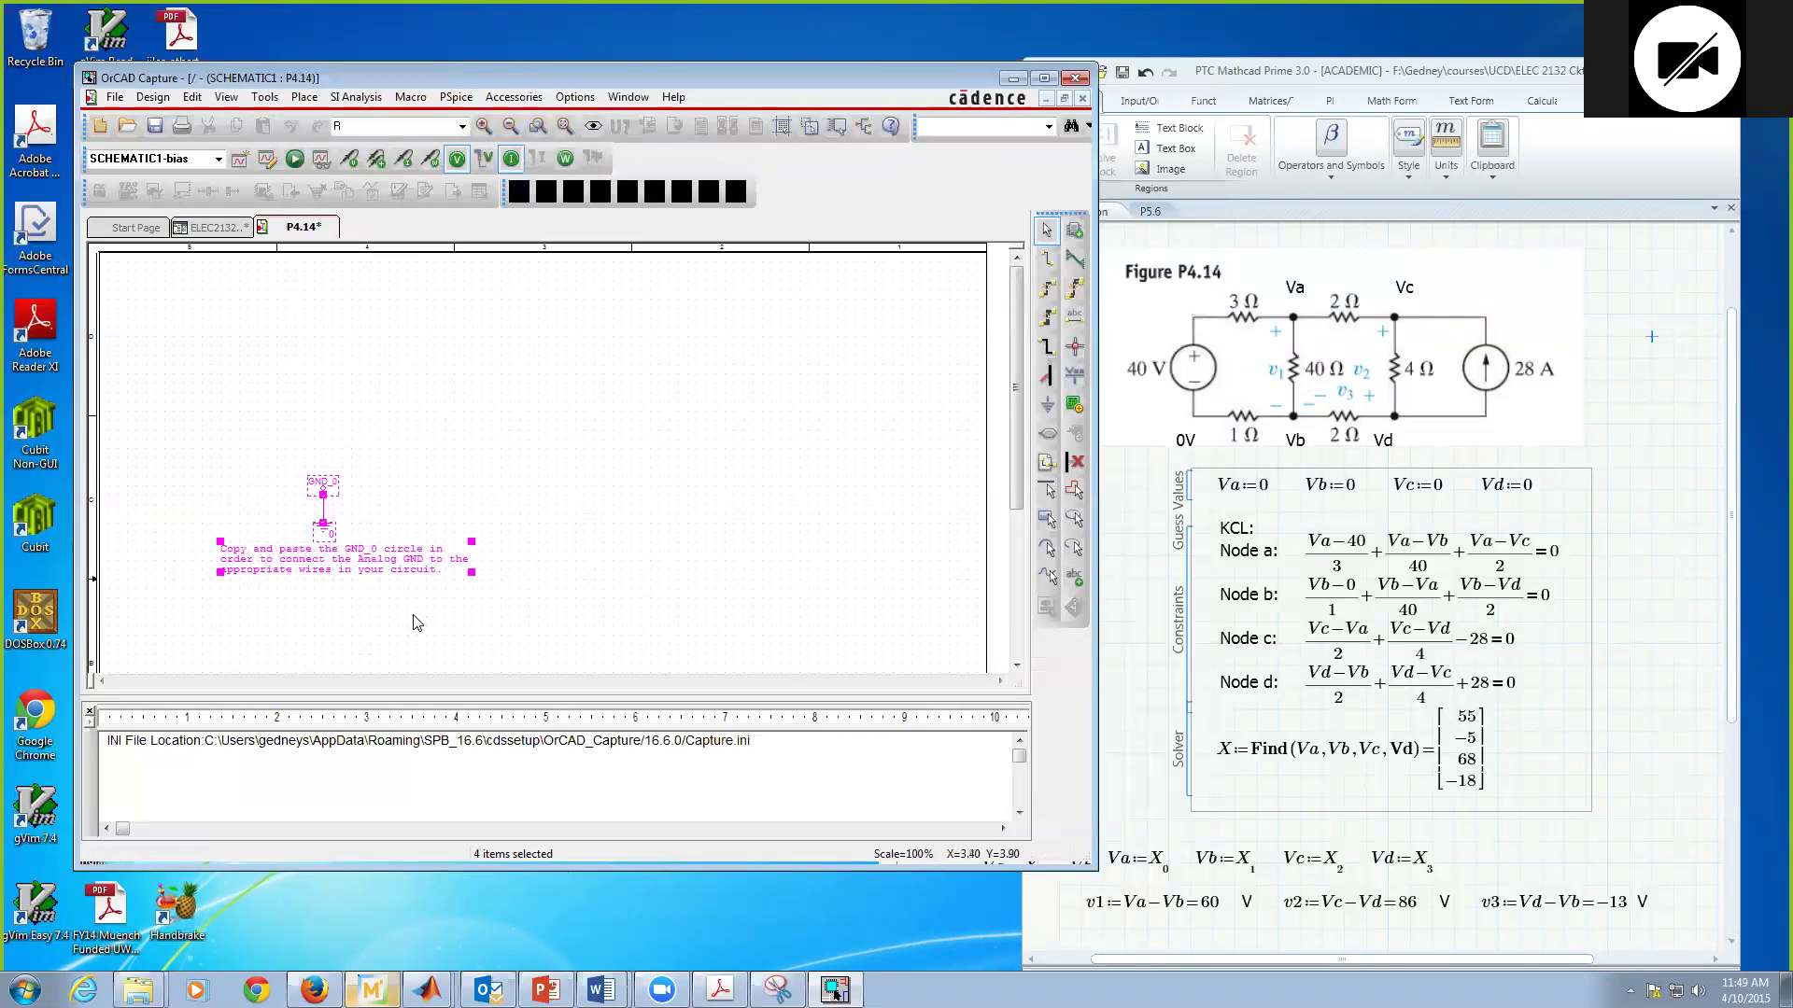
click(417, 623)
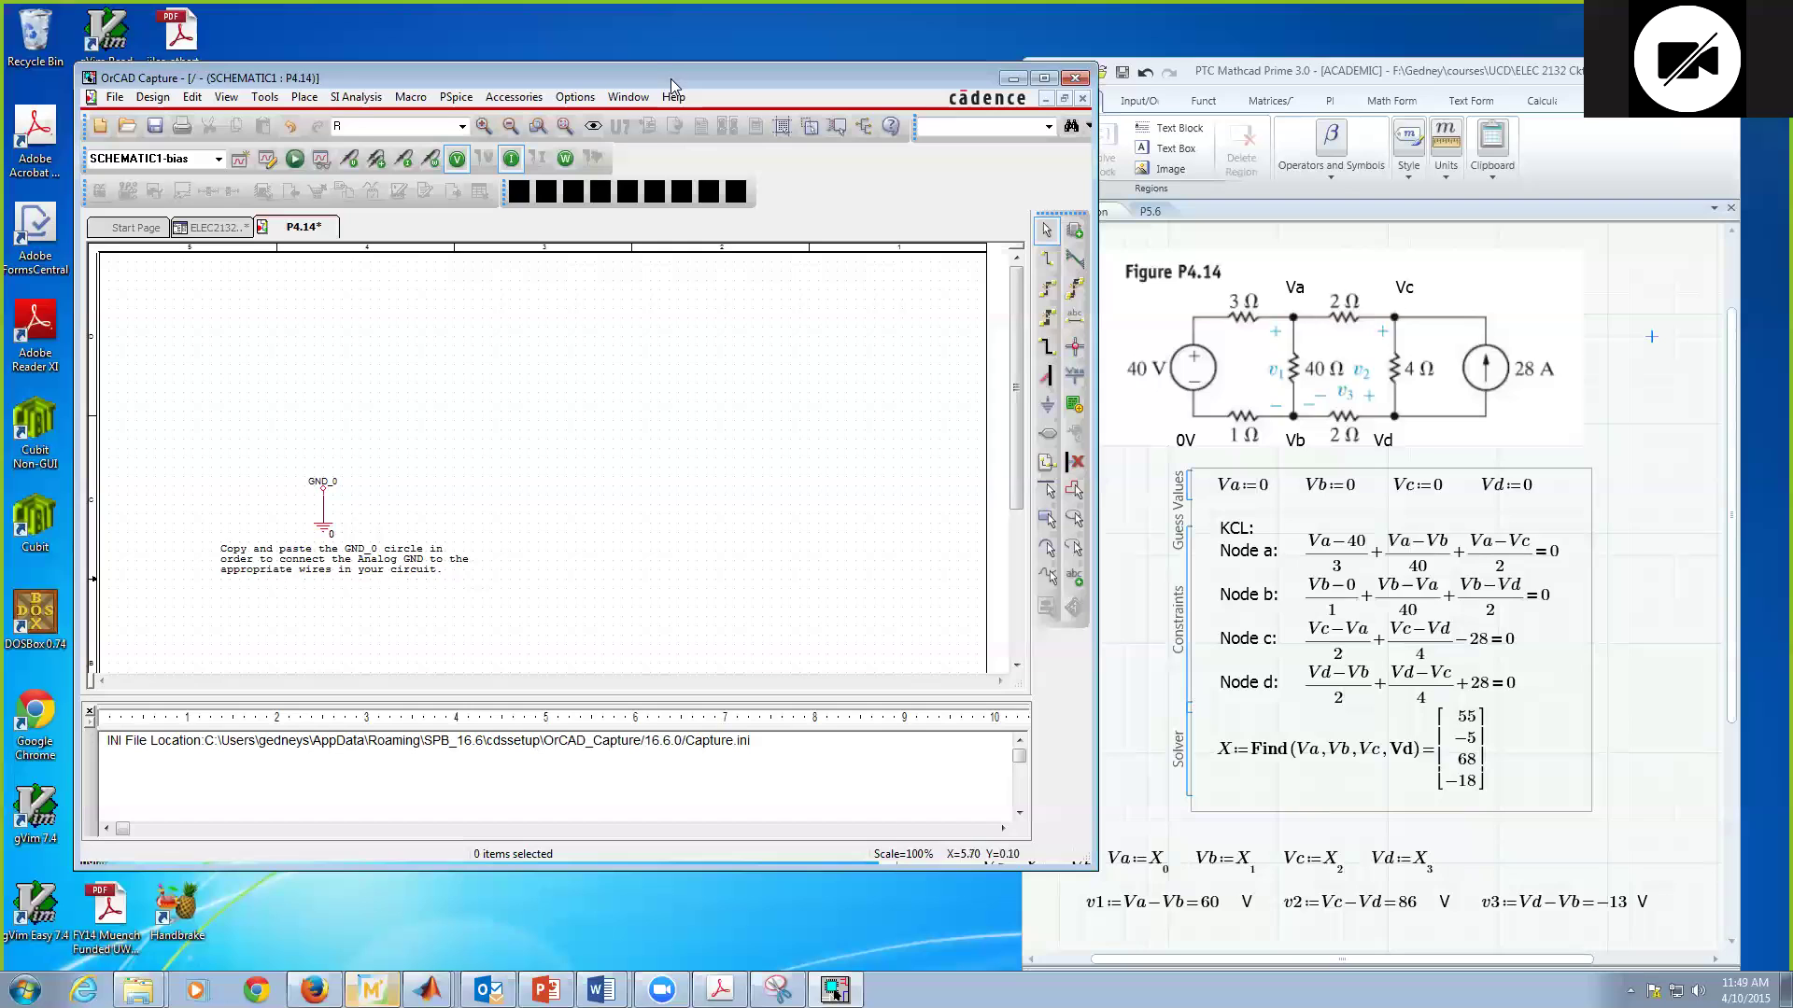
drag(670, 78, 649, 74)
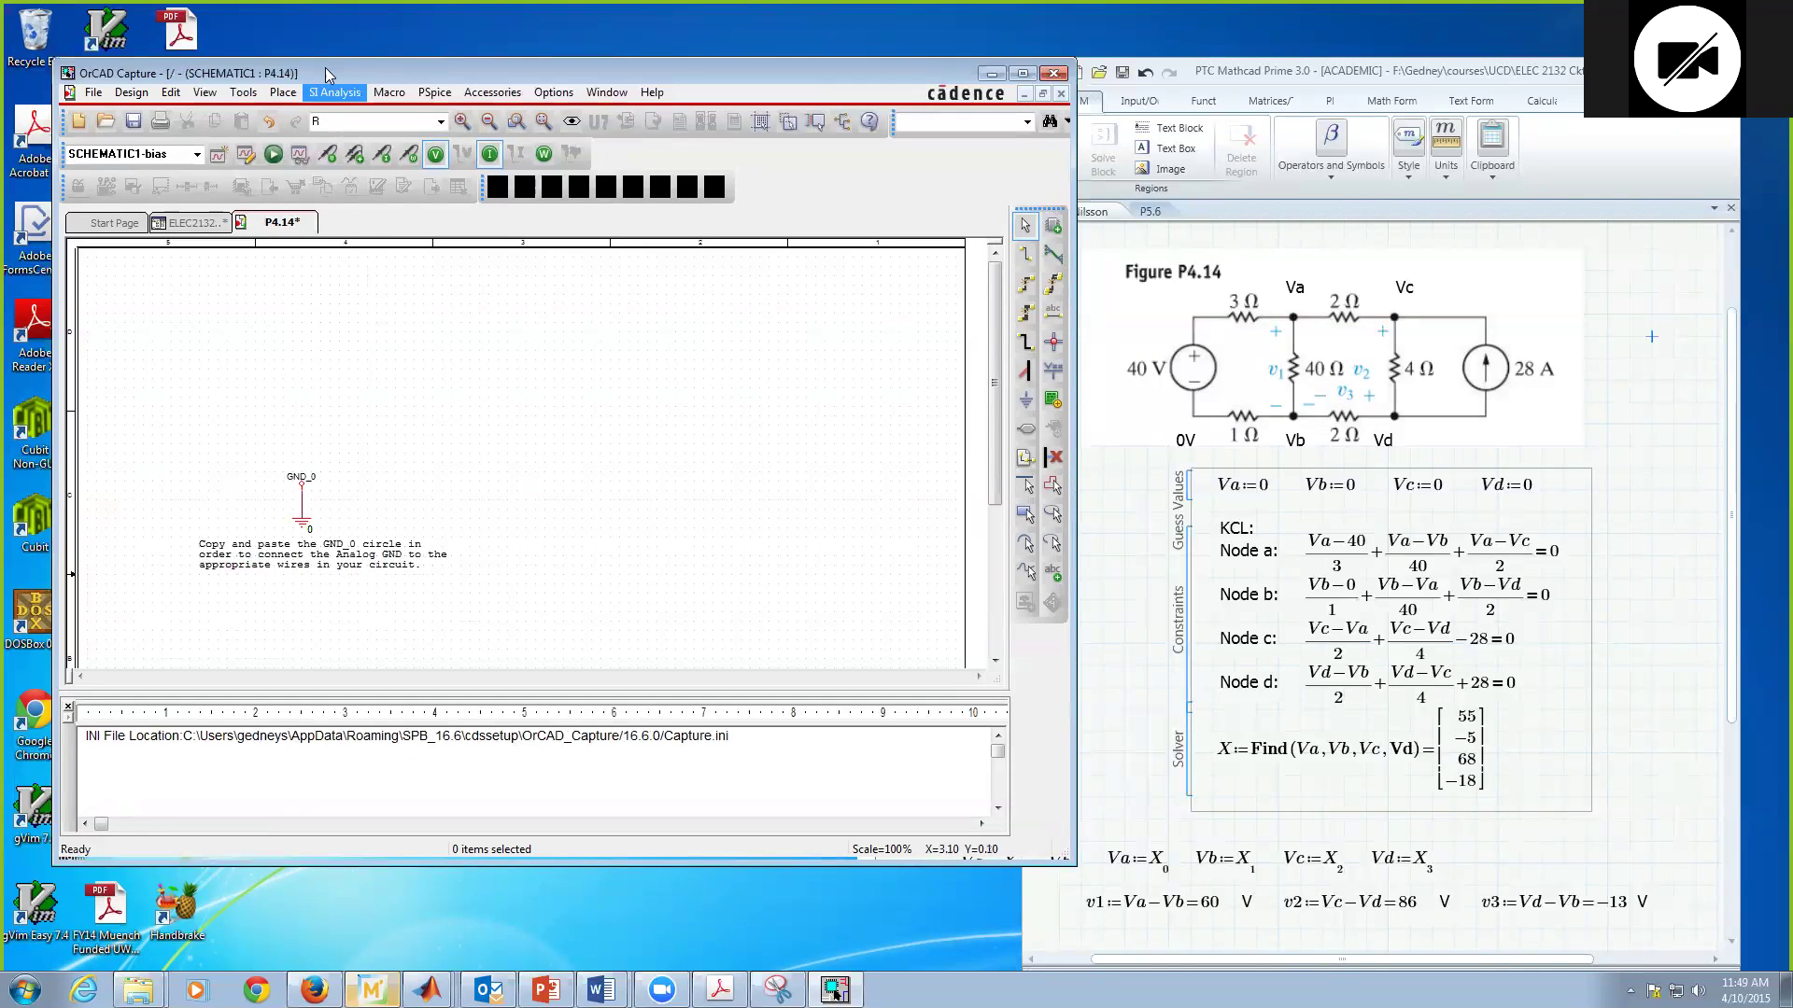
click(284, 93)
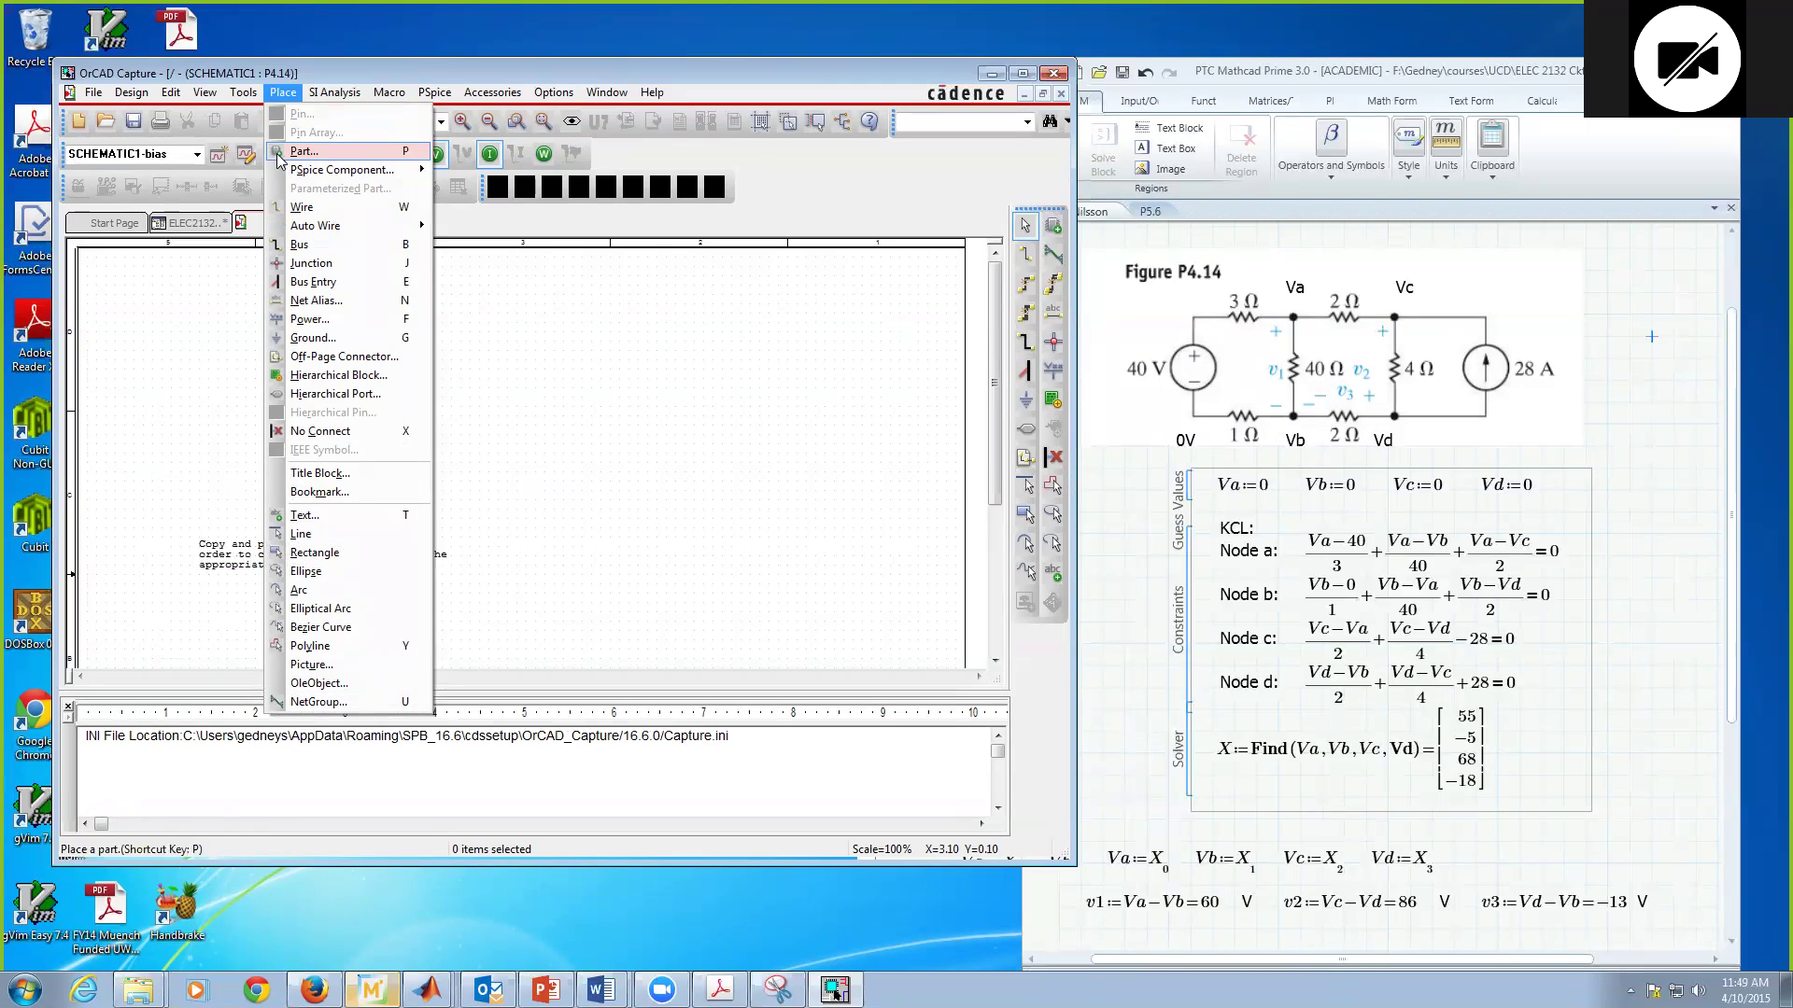
click(586, 359)
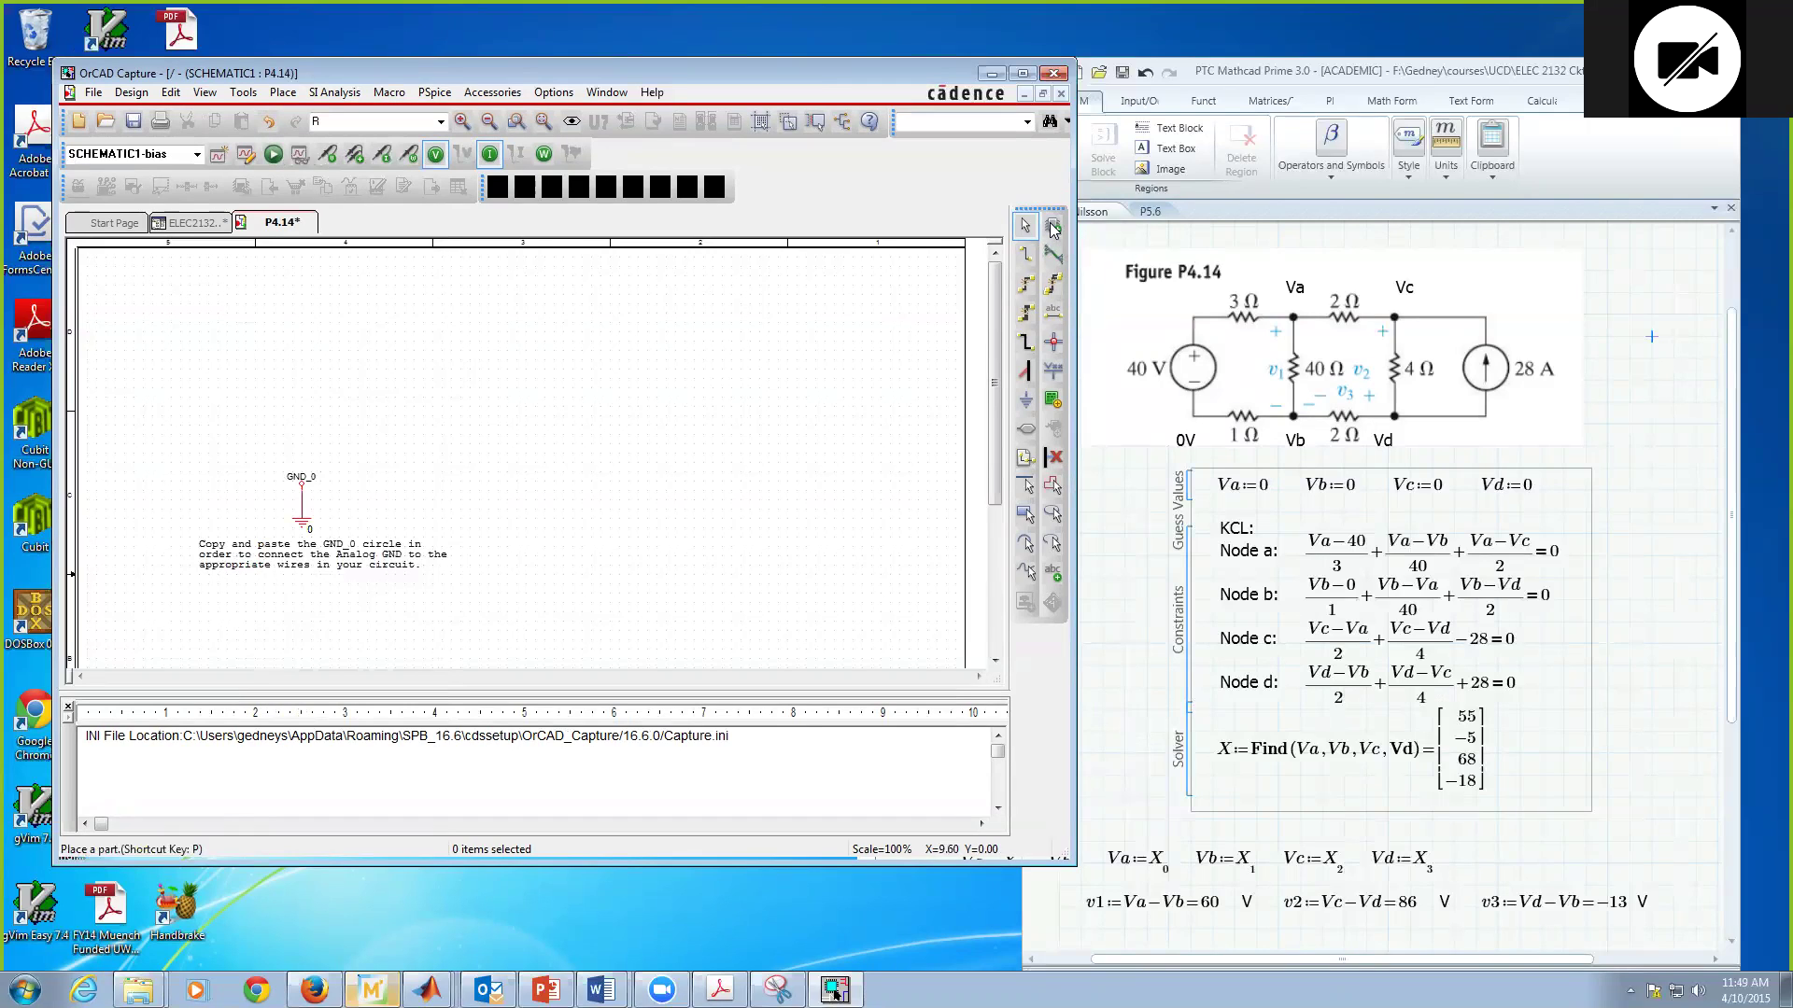
- Find the VSRC/SOURCE voltage source in Place Part and pick it for placement
click(1053, 227)
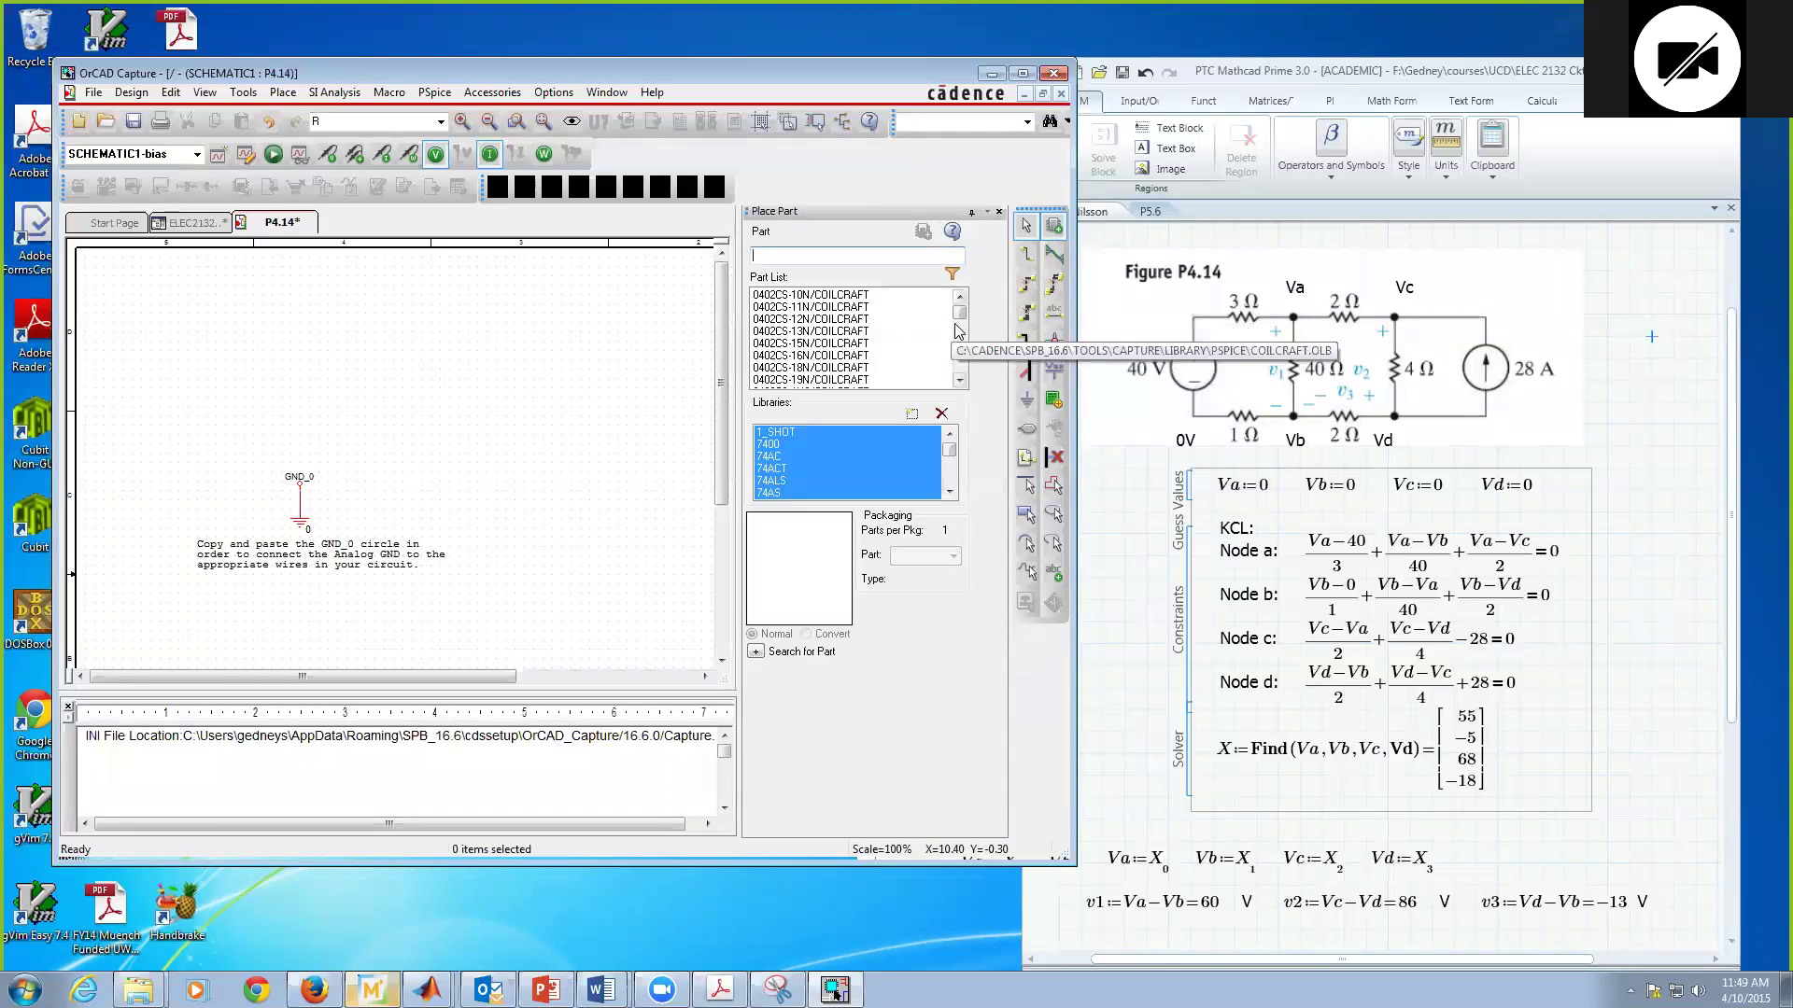
mouse_move(960, 314)
mouse_down()
mouse_move(971, 364)
mouse_move(971, 319)
mouse_up()
click(788, 256)
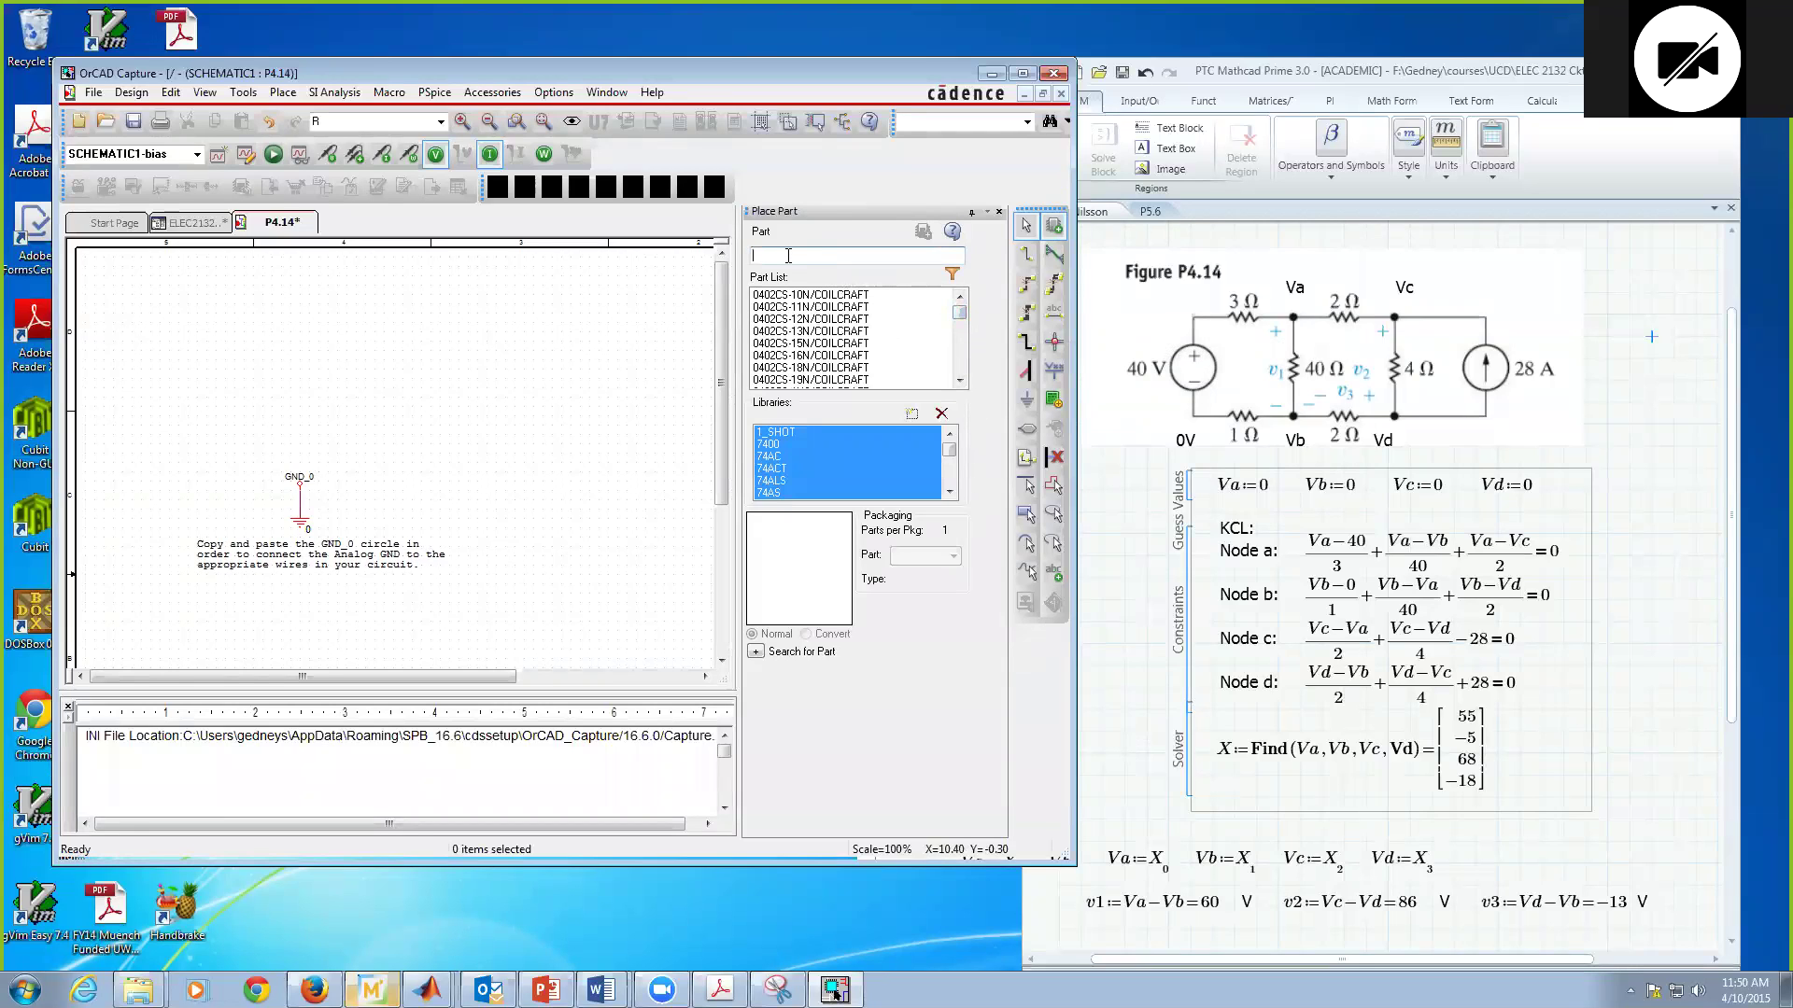
text(vs)
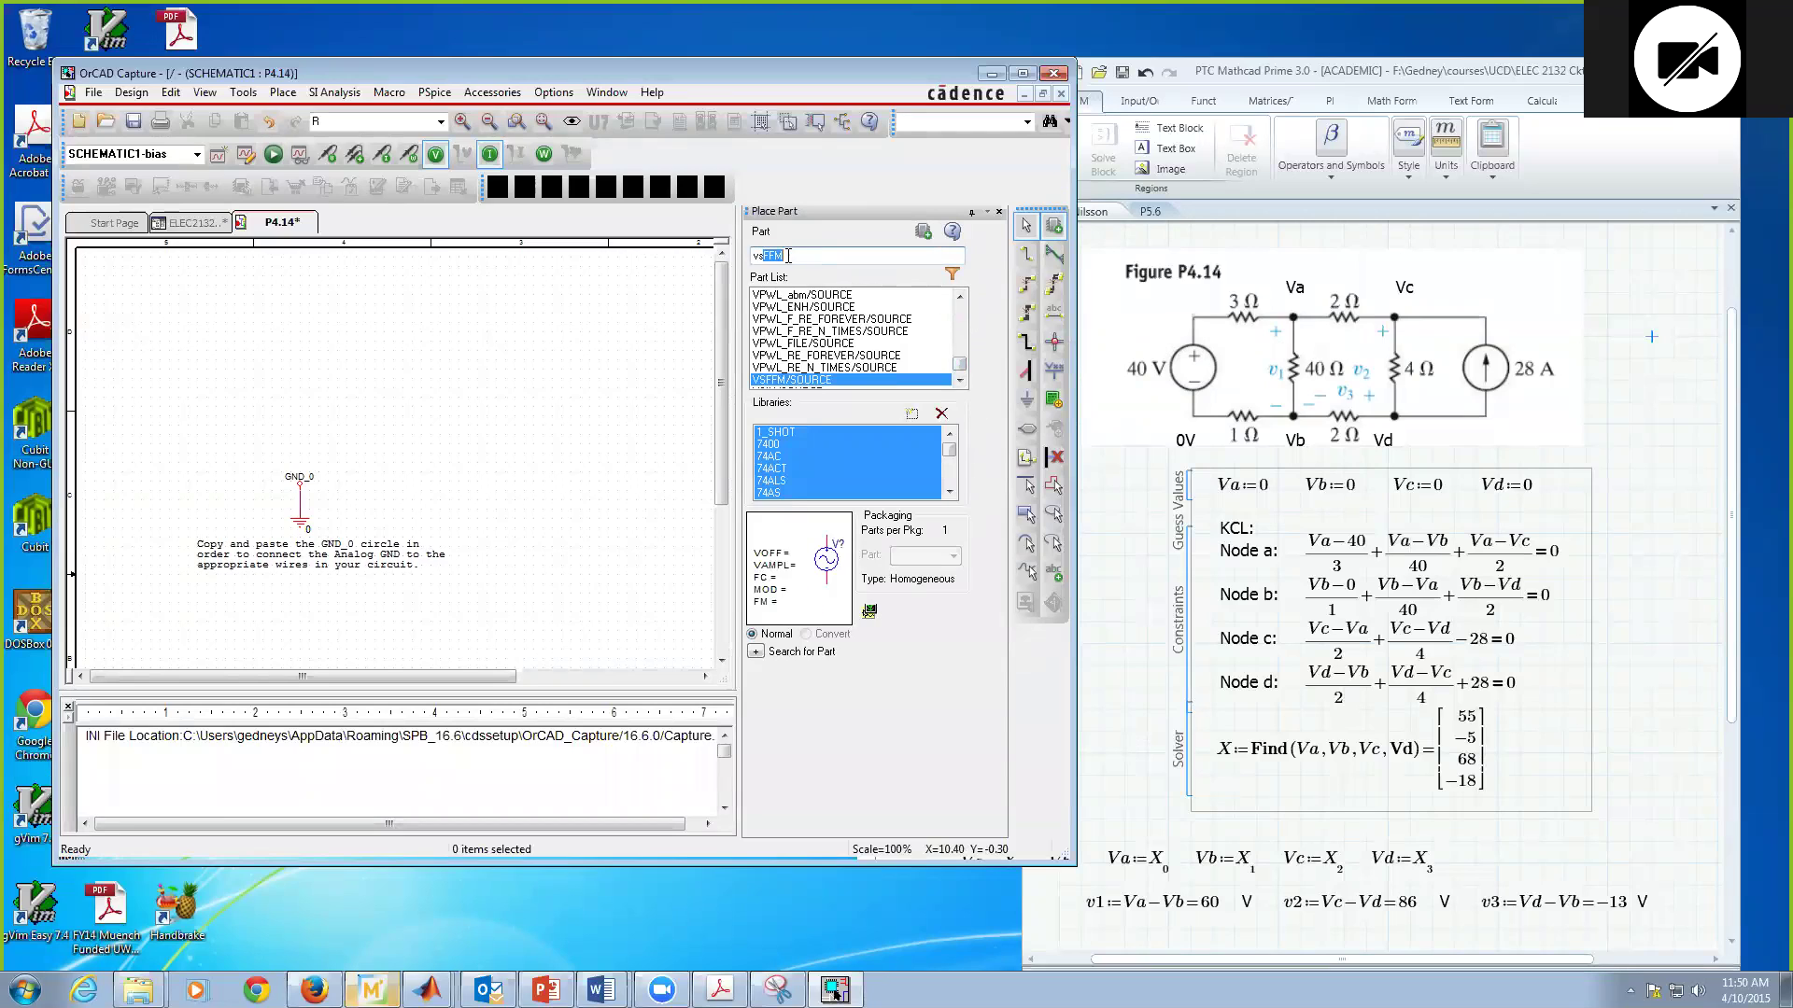
text(rc)
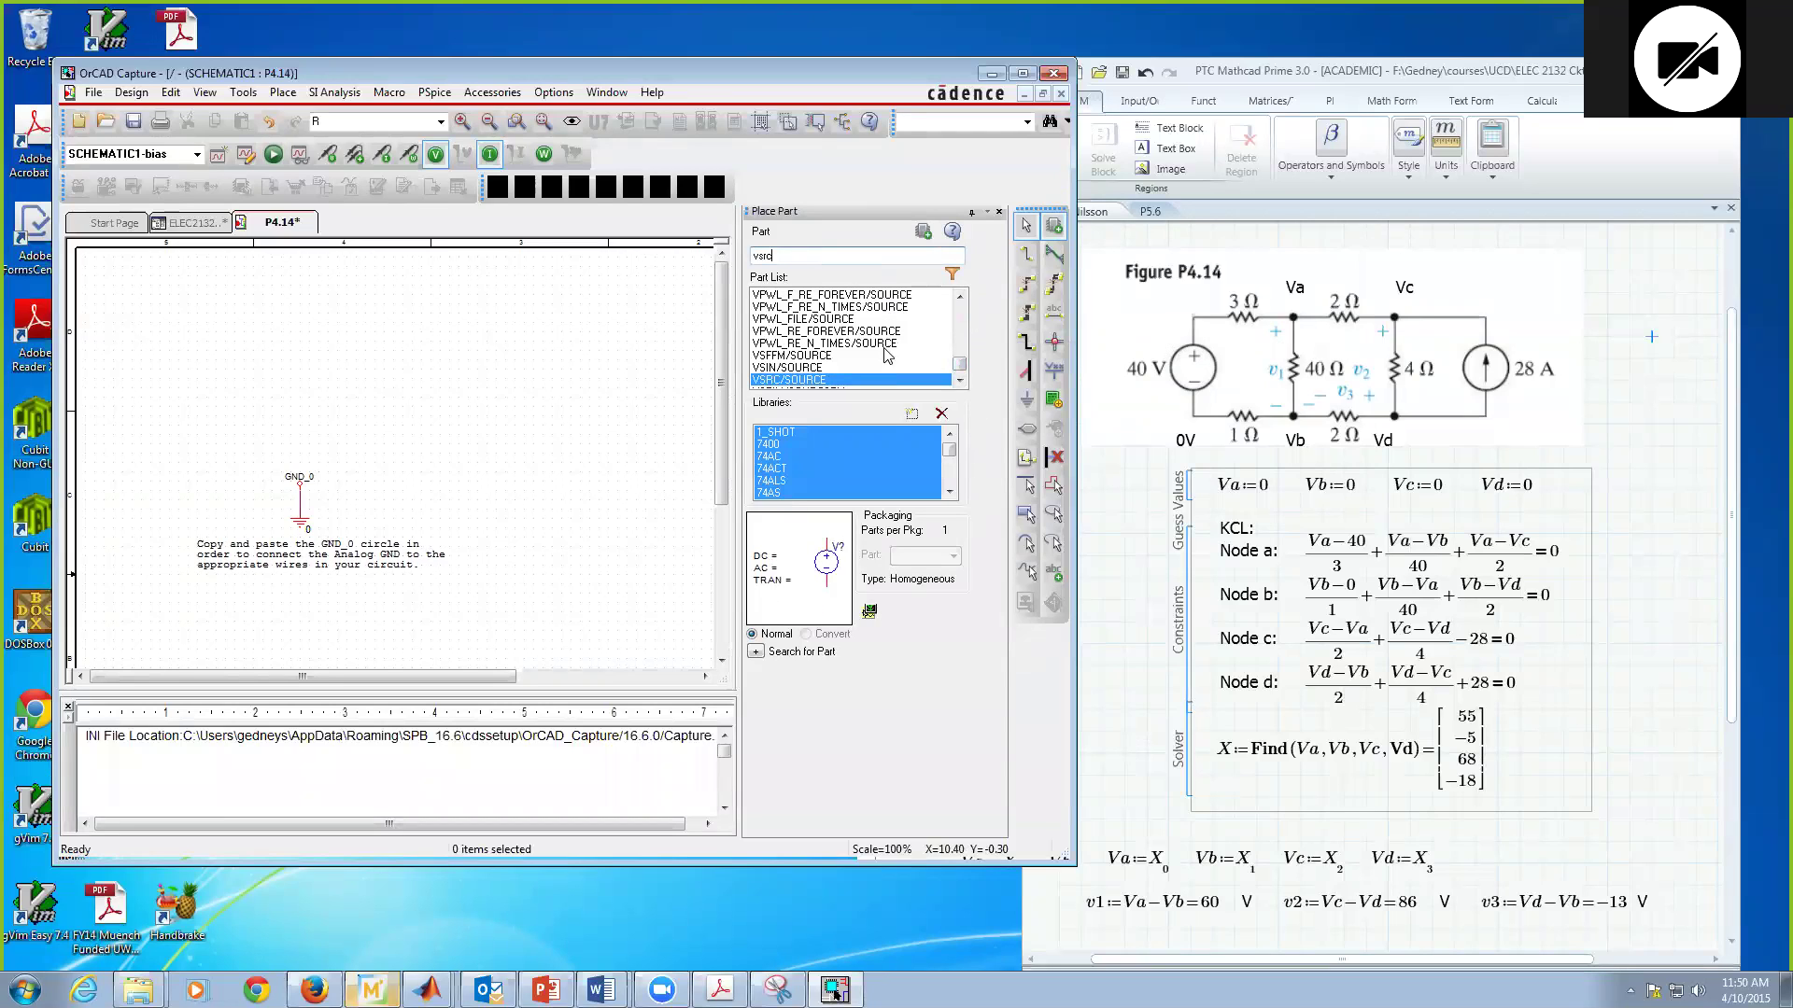
click(920, 378)
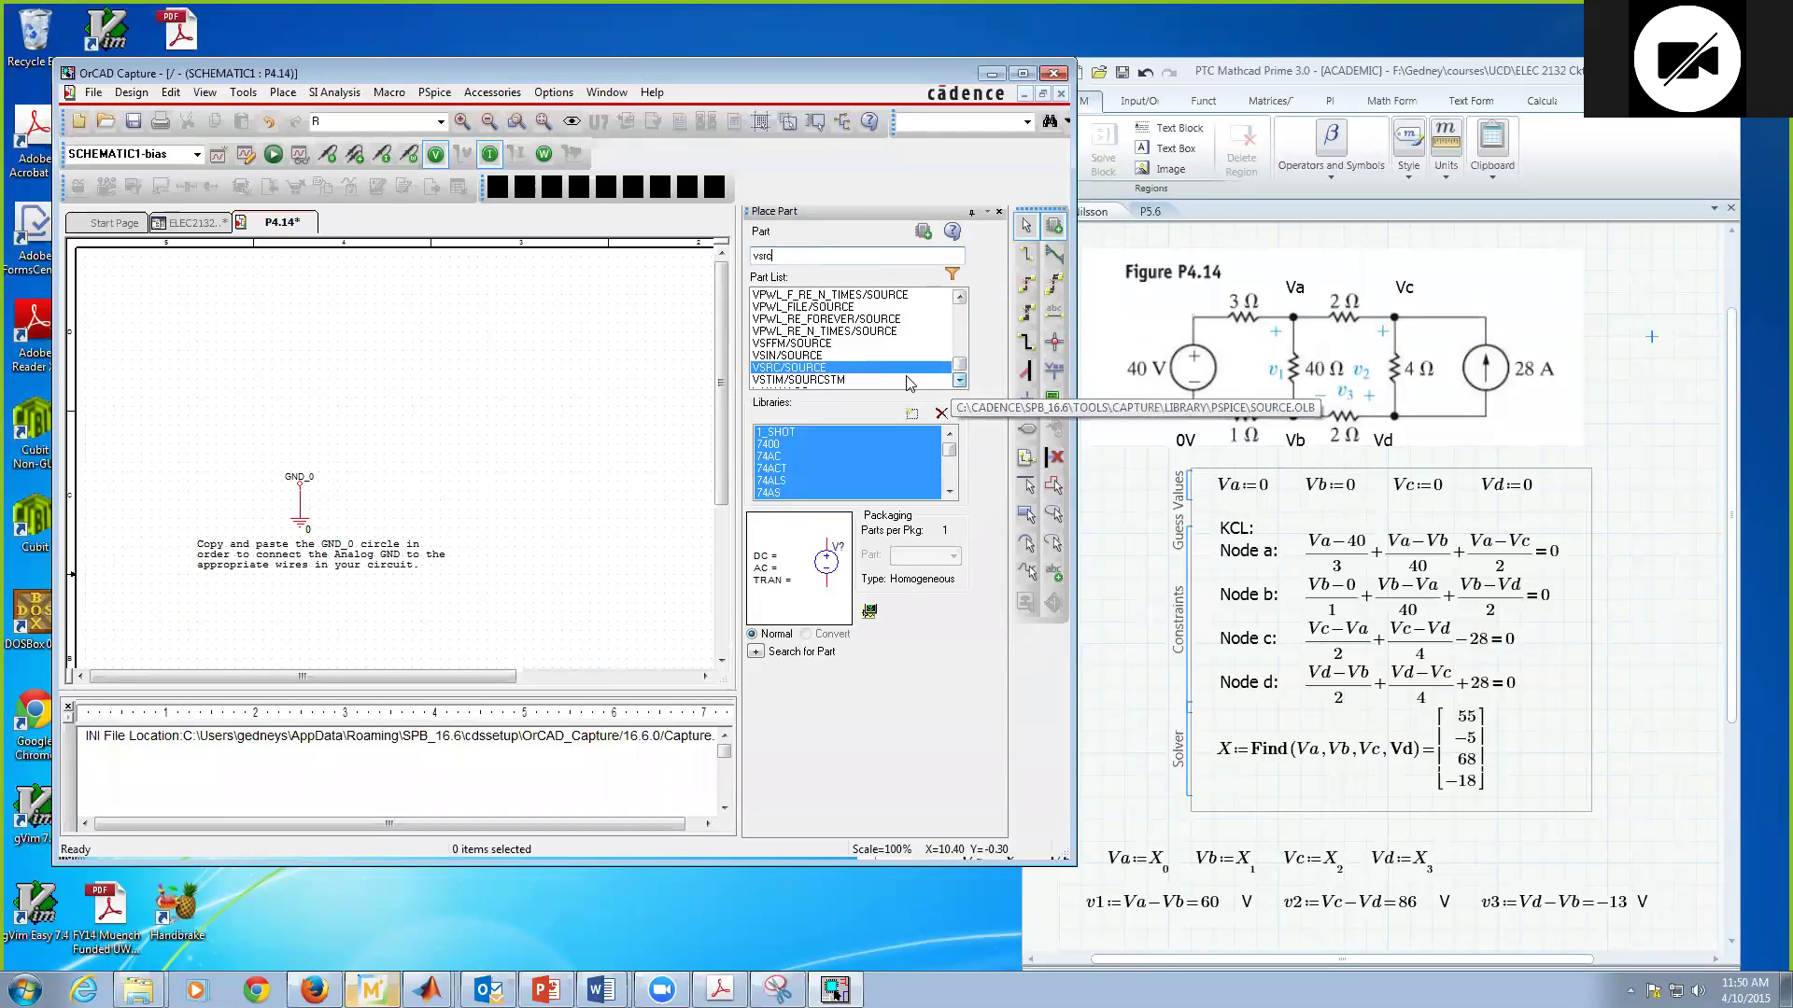
click(770, 376)
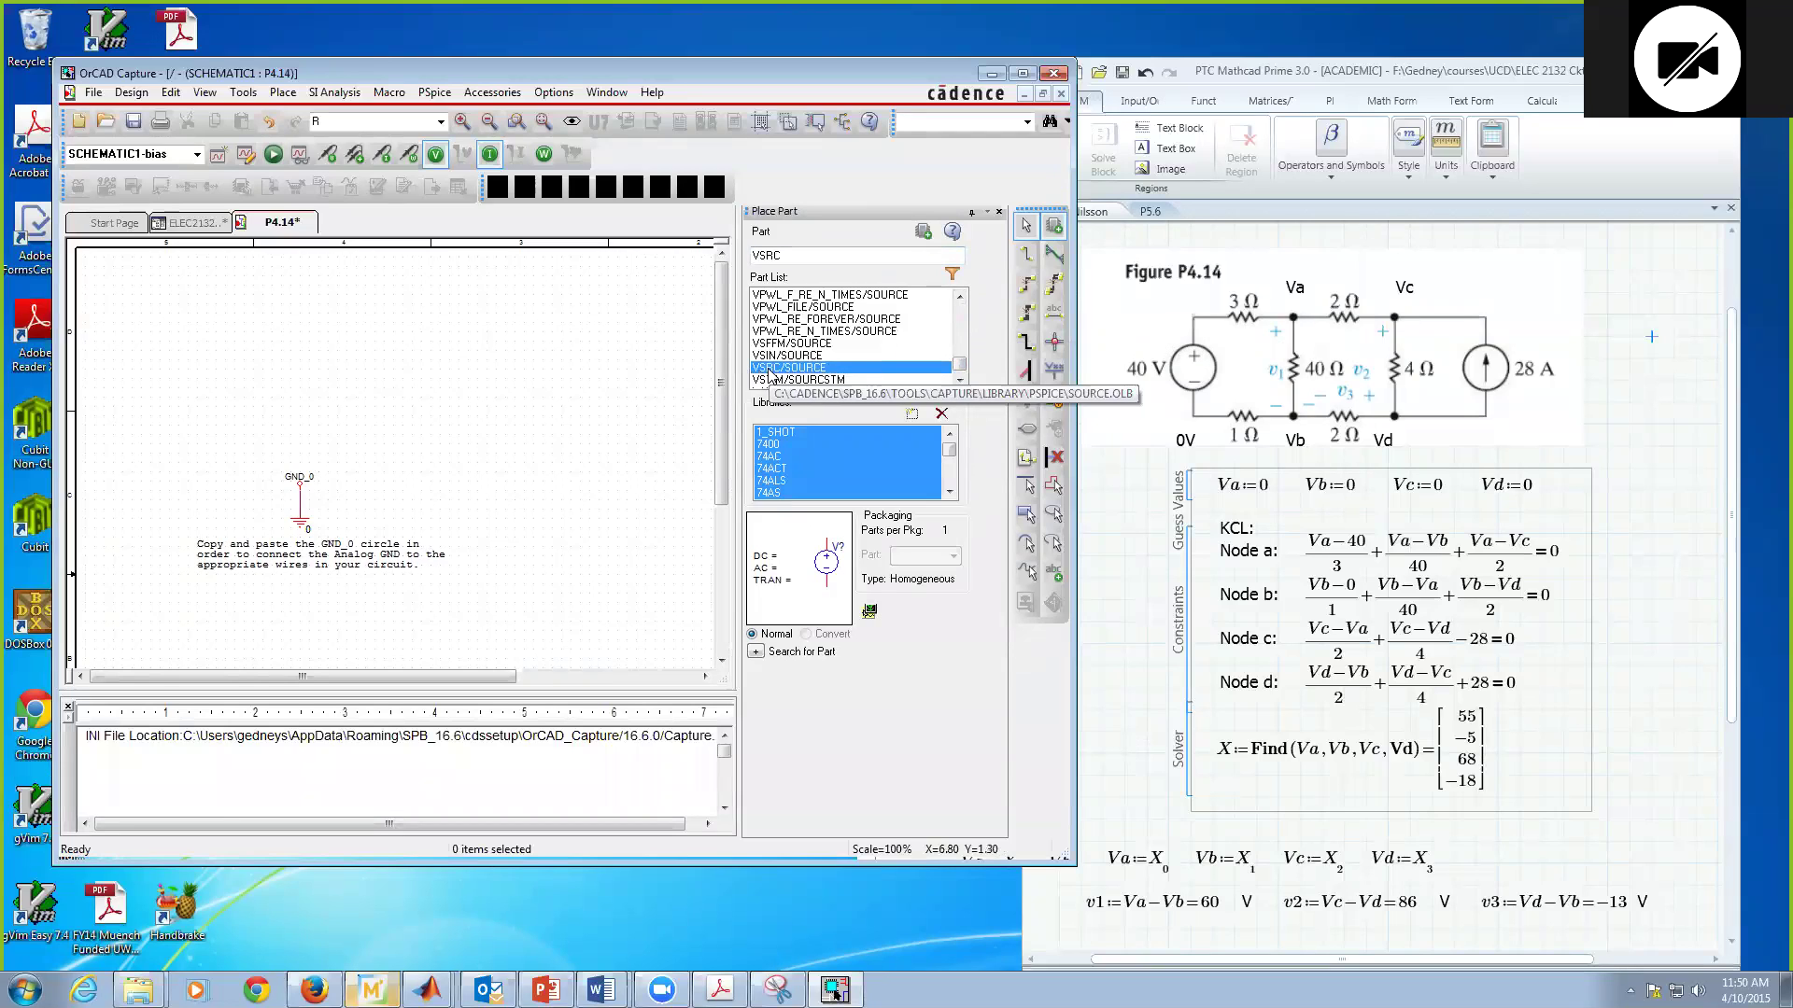
double_click(770, 377)
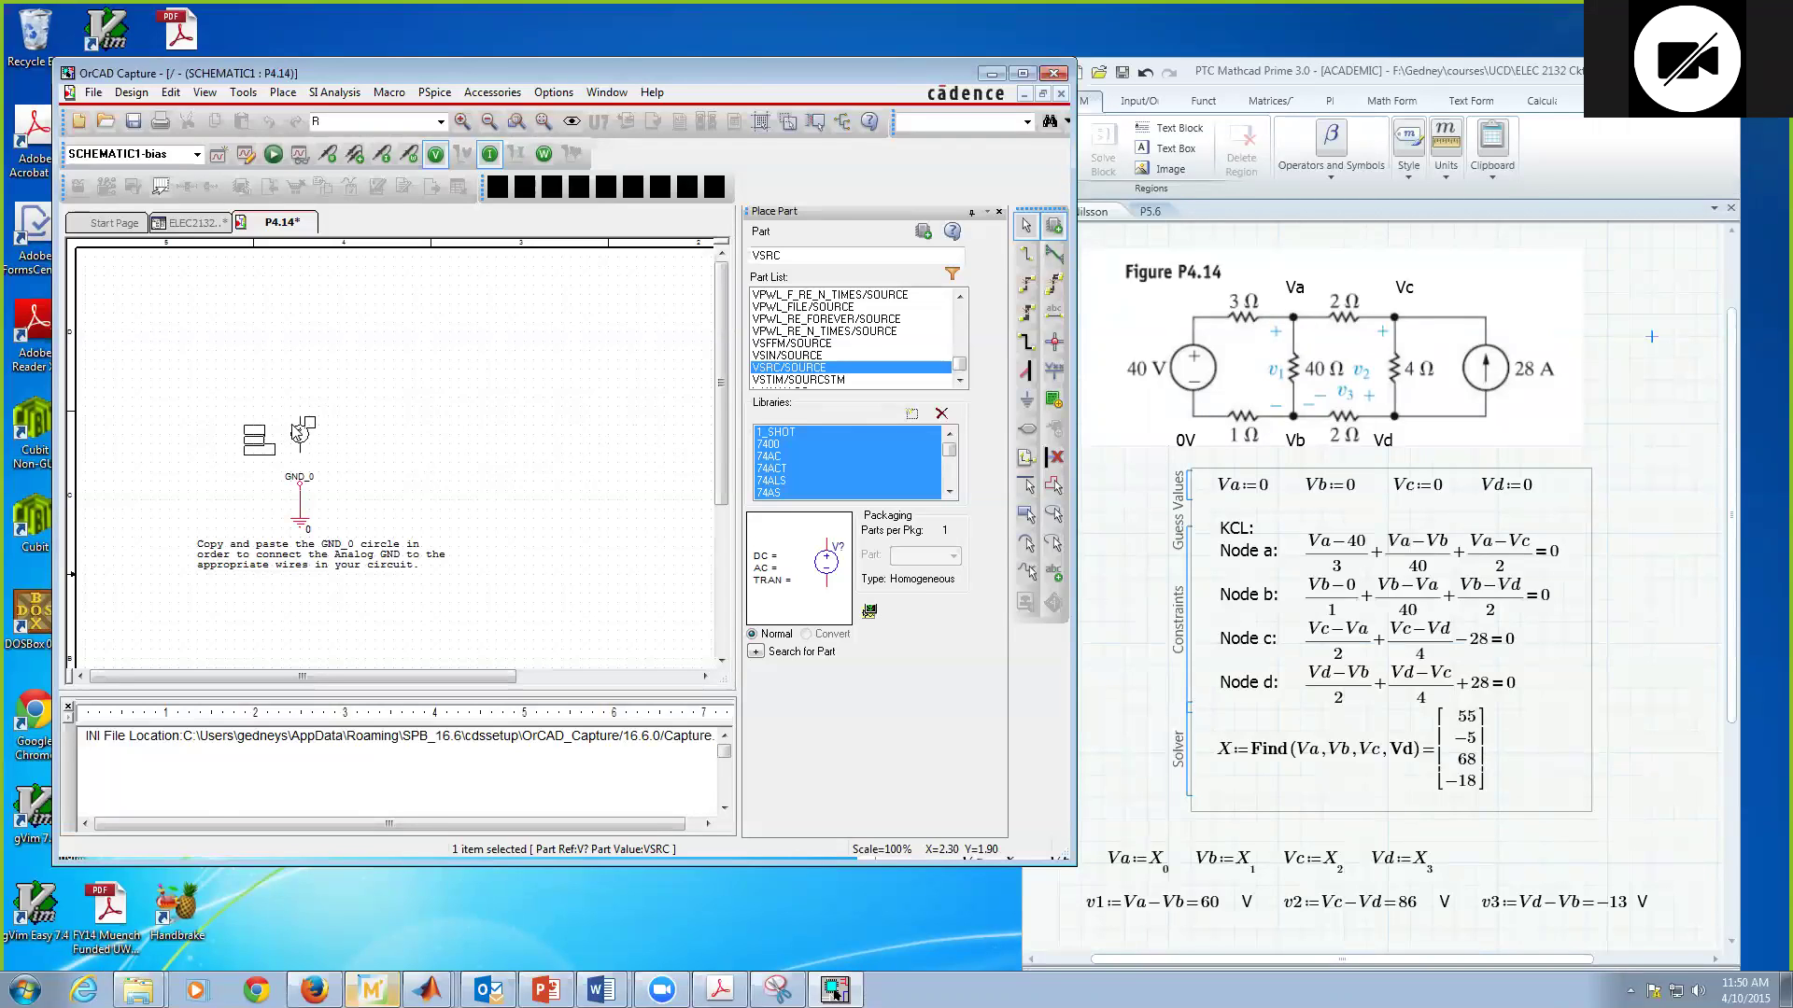
- Place V1 just above GND_0 and delete the accidental second source V2
click(298, 431)
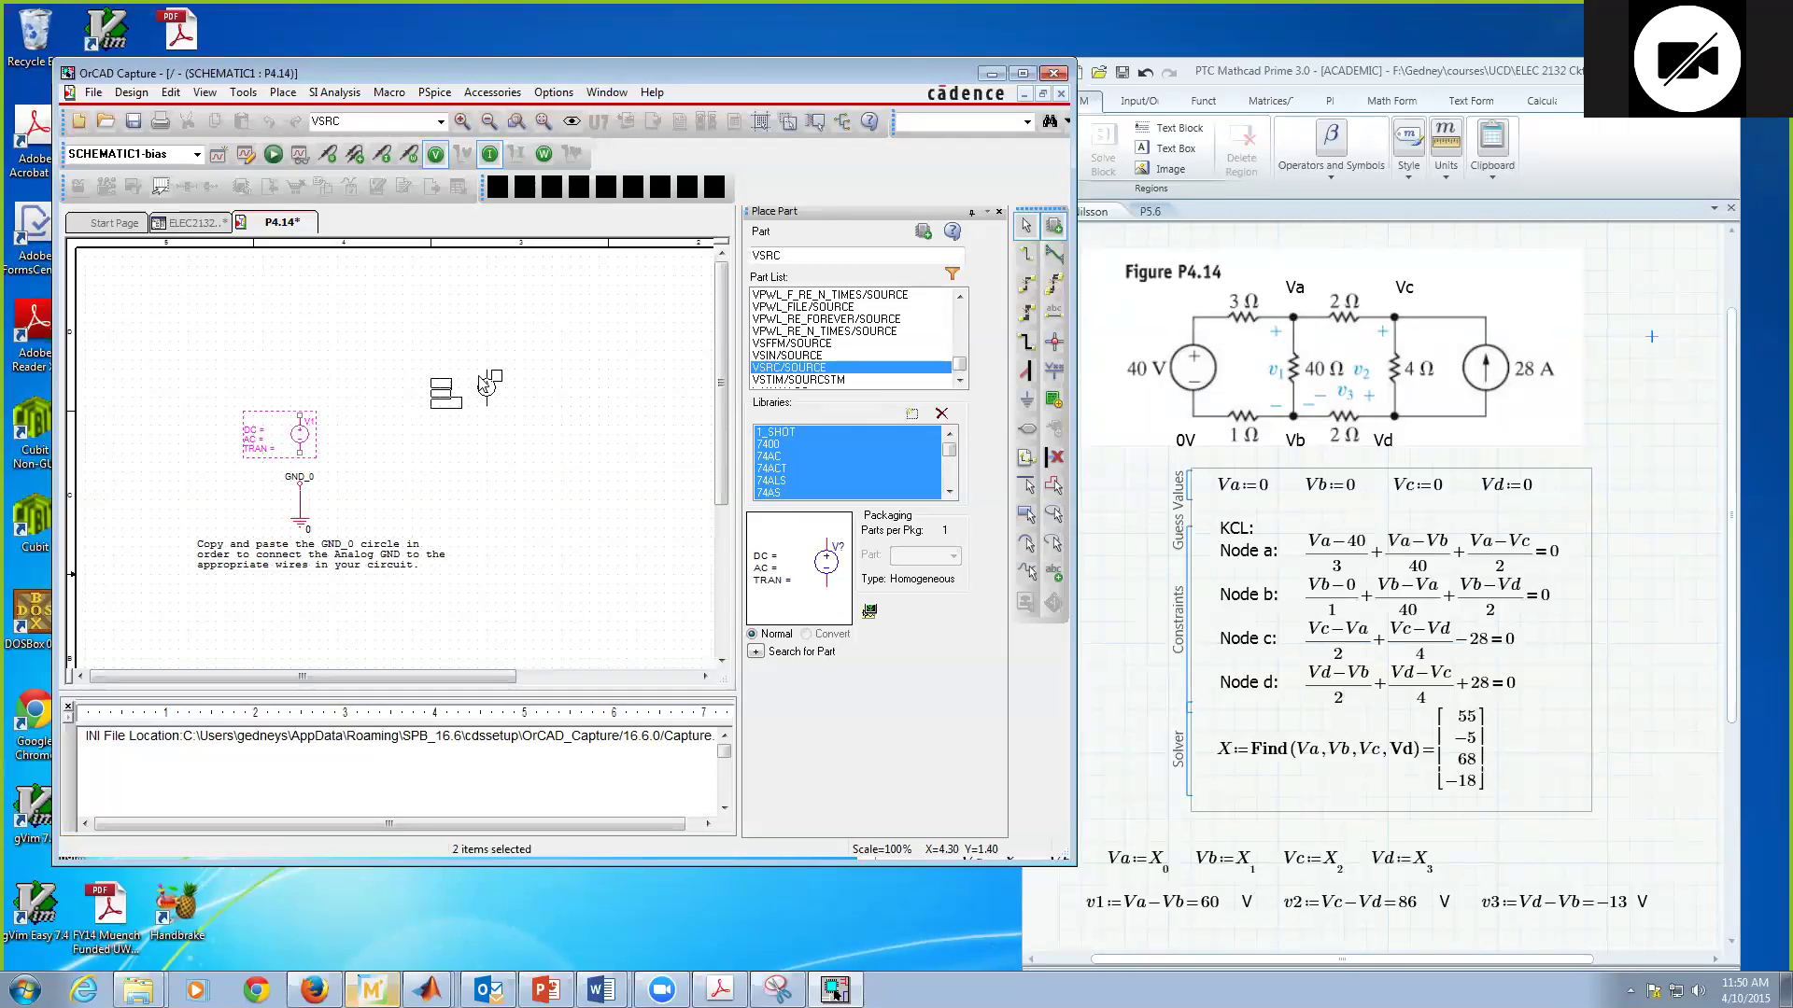
click(485, 385)
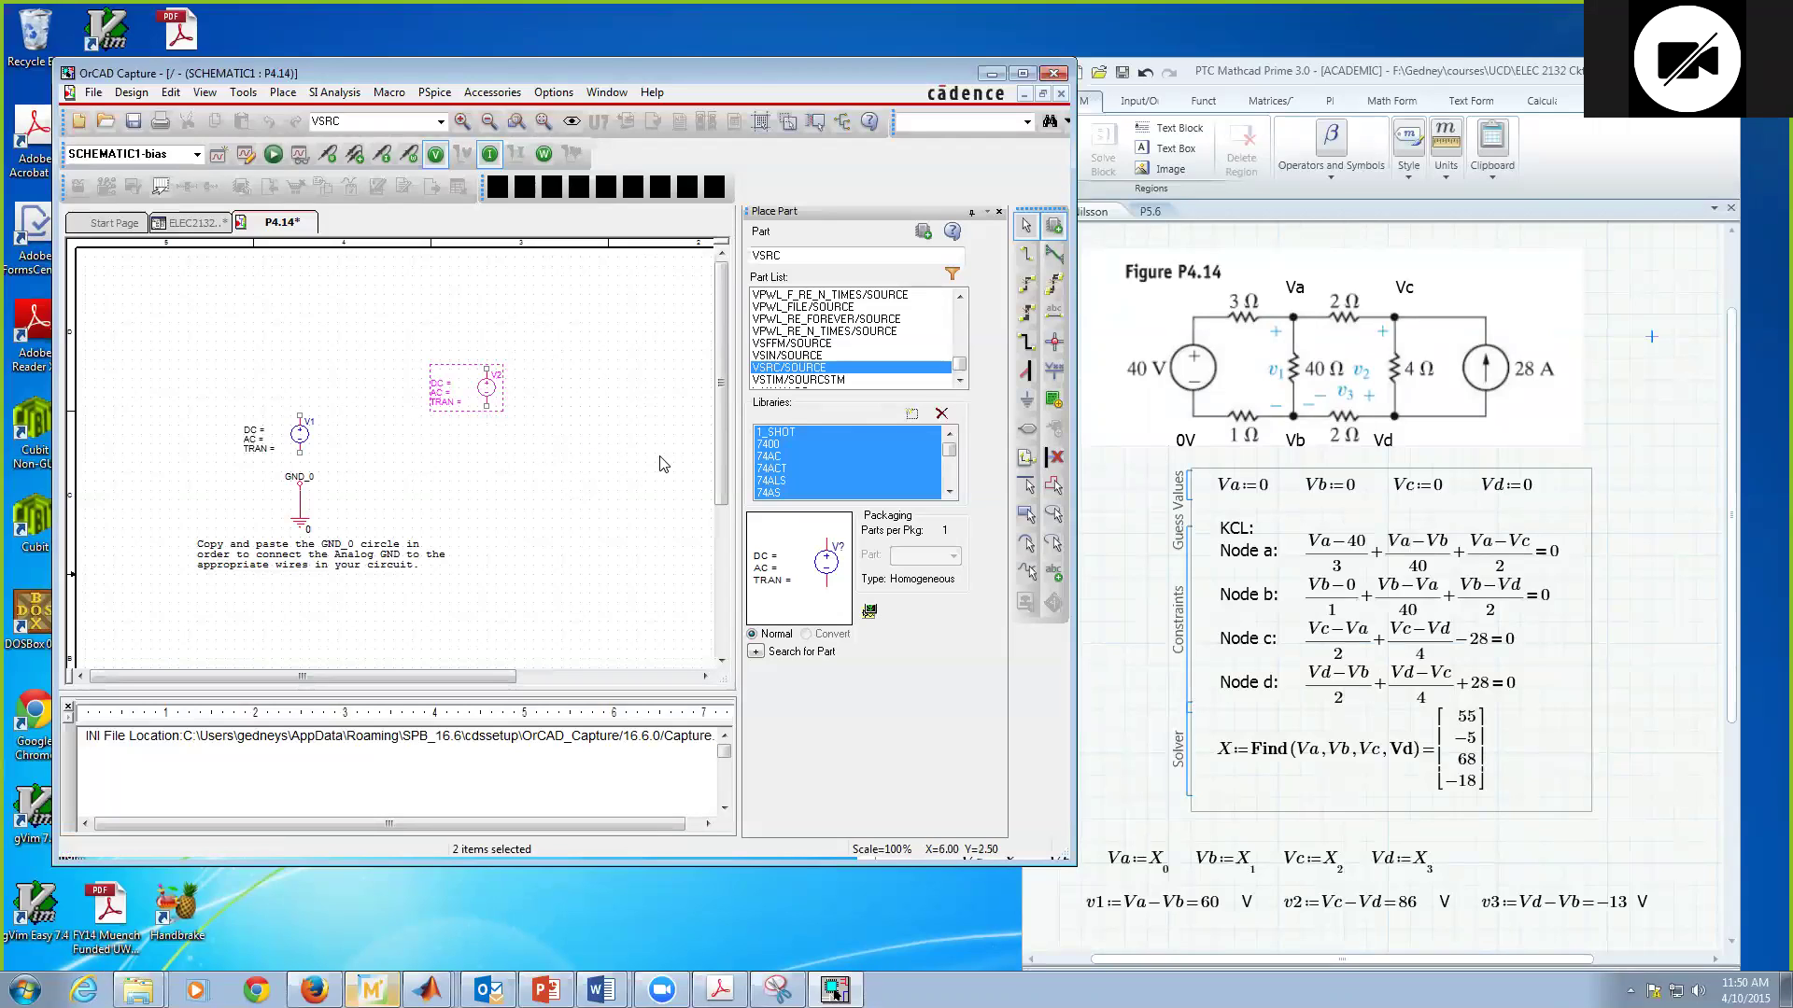
key(Escape)
drag(411, 322, 535, 417)
key(Delete)
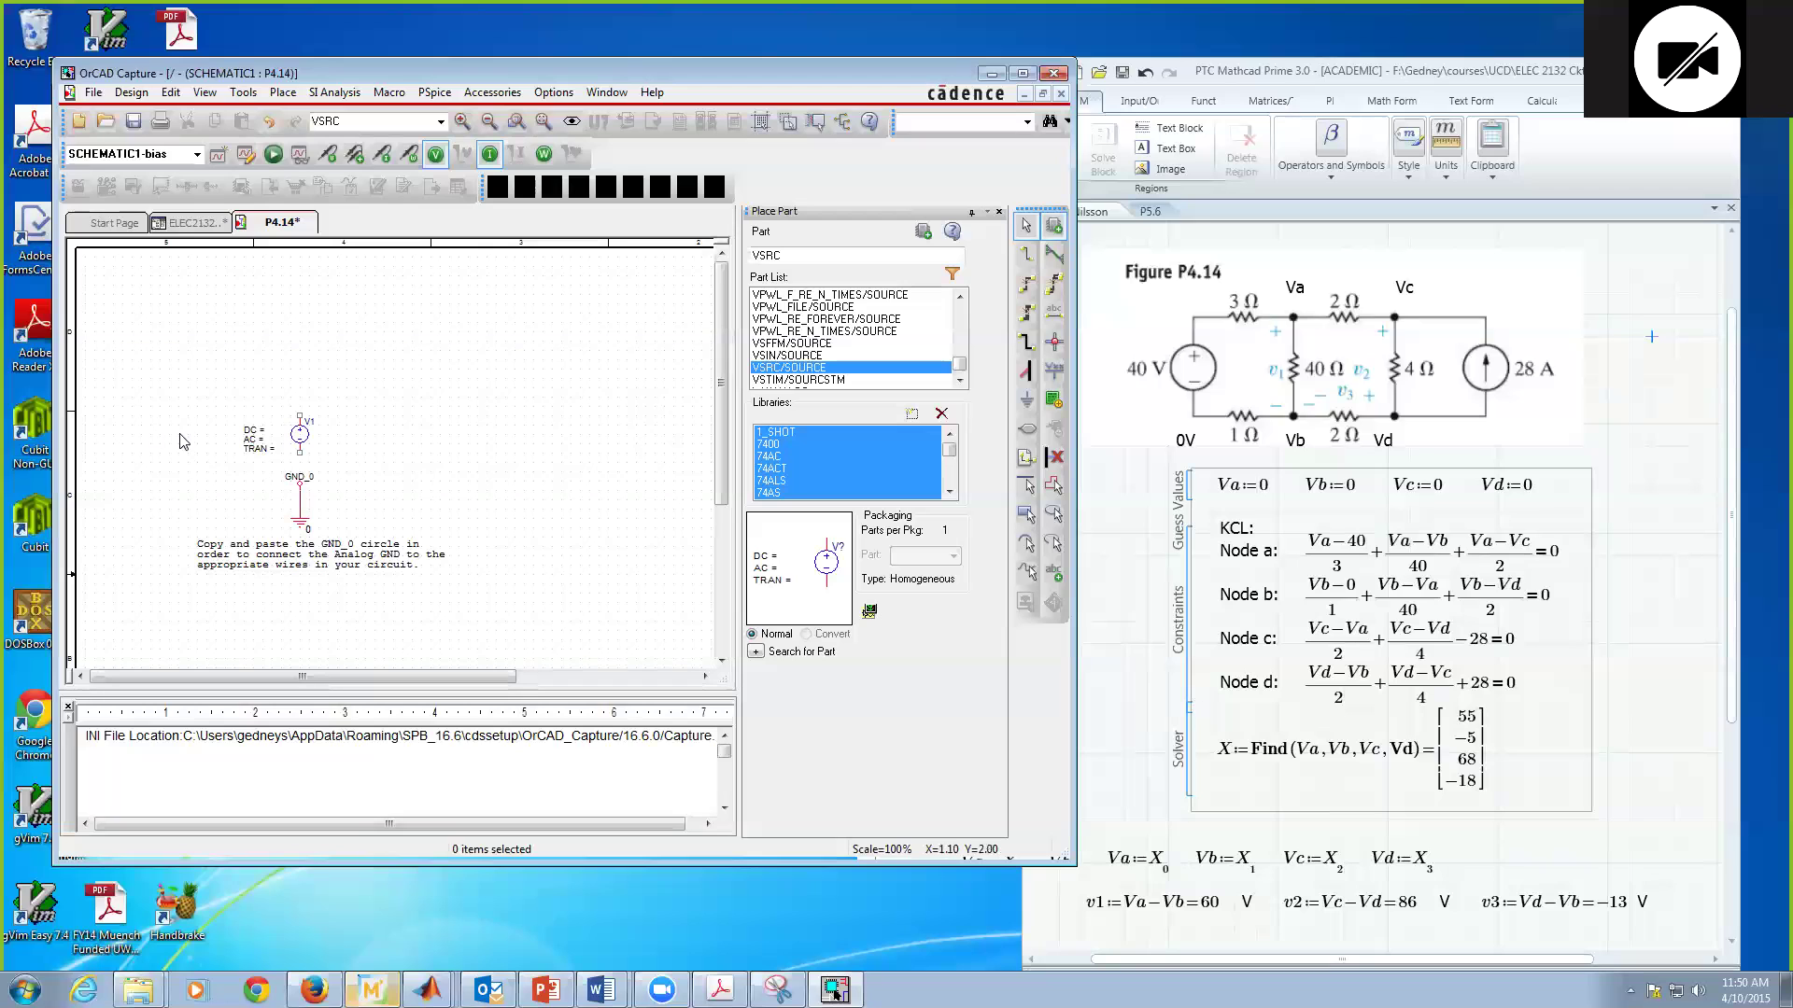
- Pick R/DISCRETE and place upright resistors R1 and R2 to the right of V1
double_click(783, 257)
text(R)
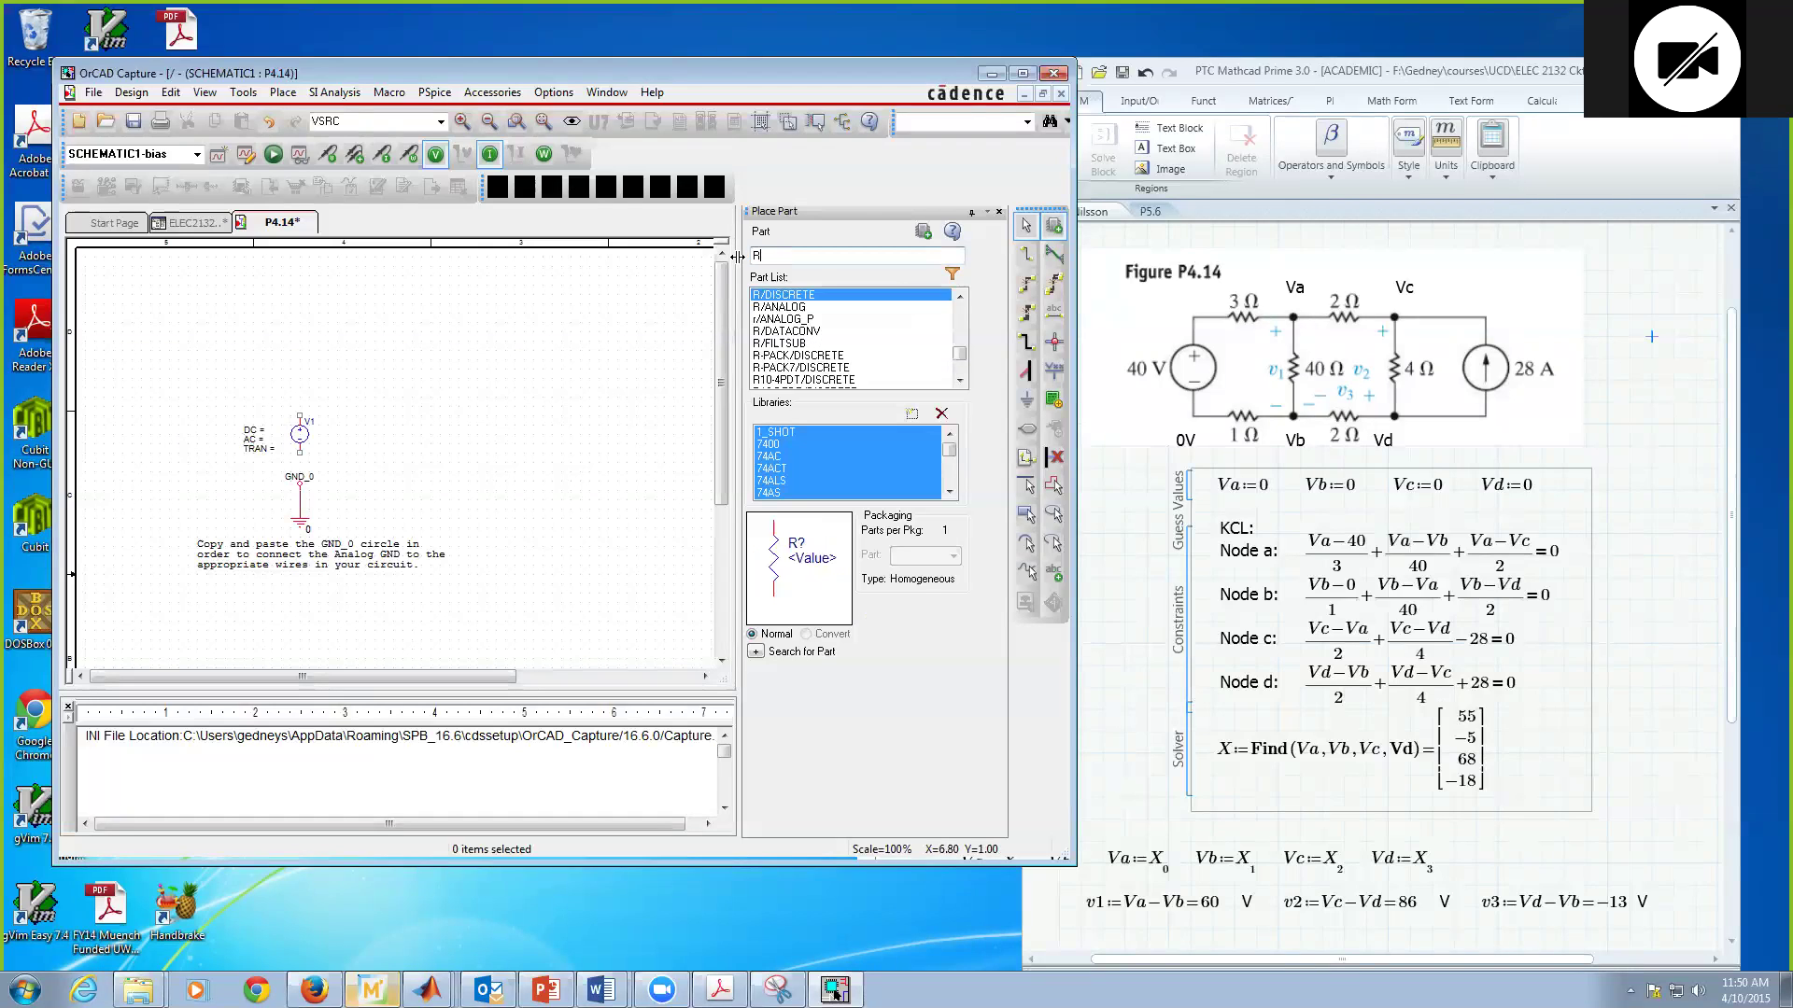
double_click(799, 303)
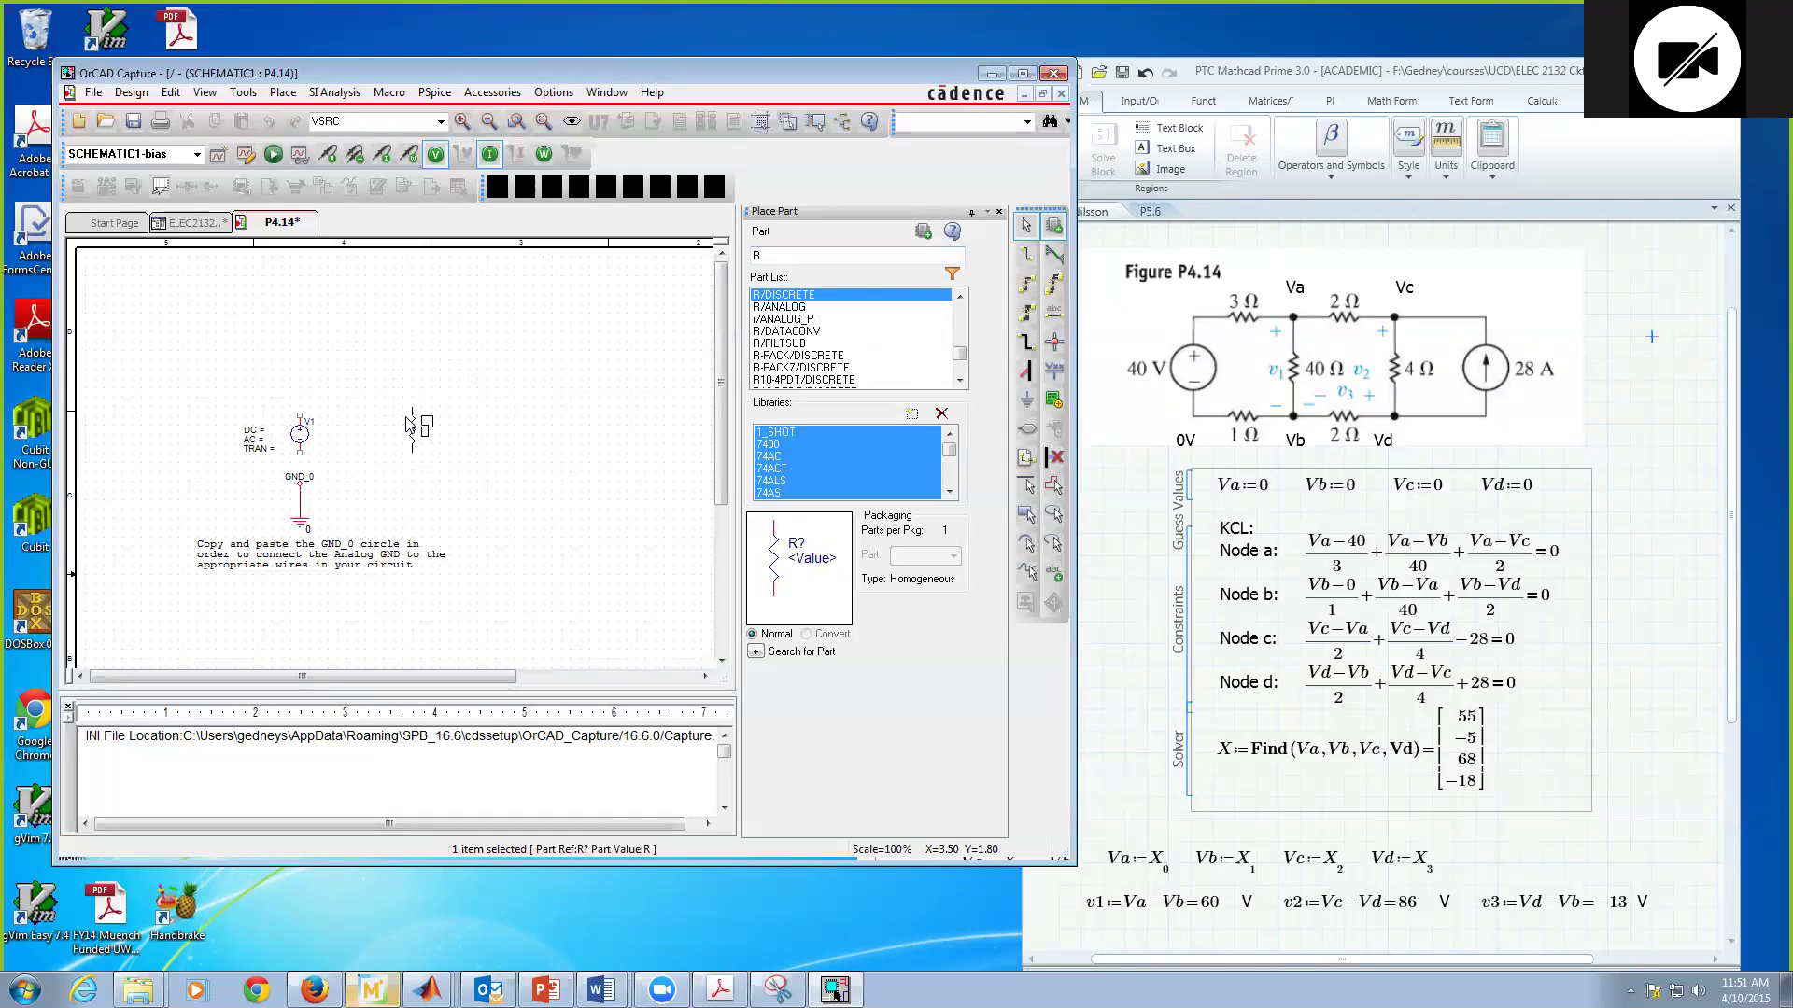
click(407, 419)
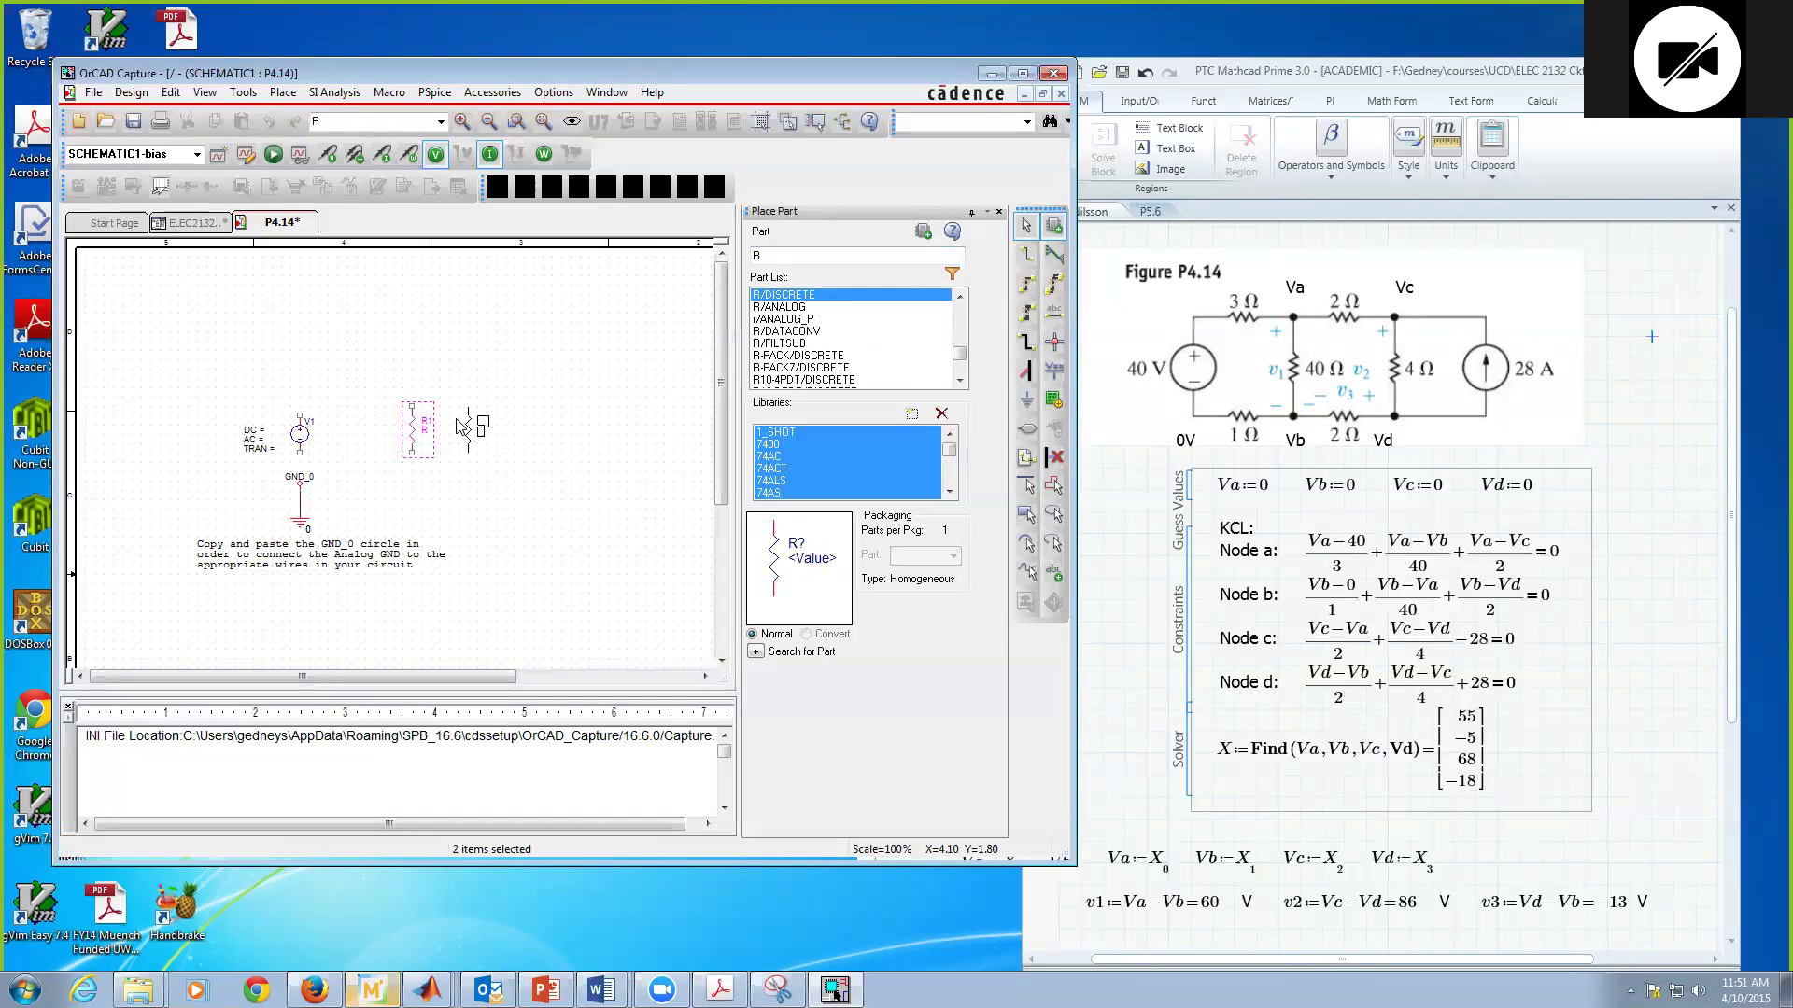
click(519, 428)
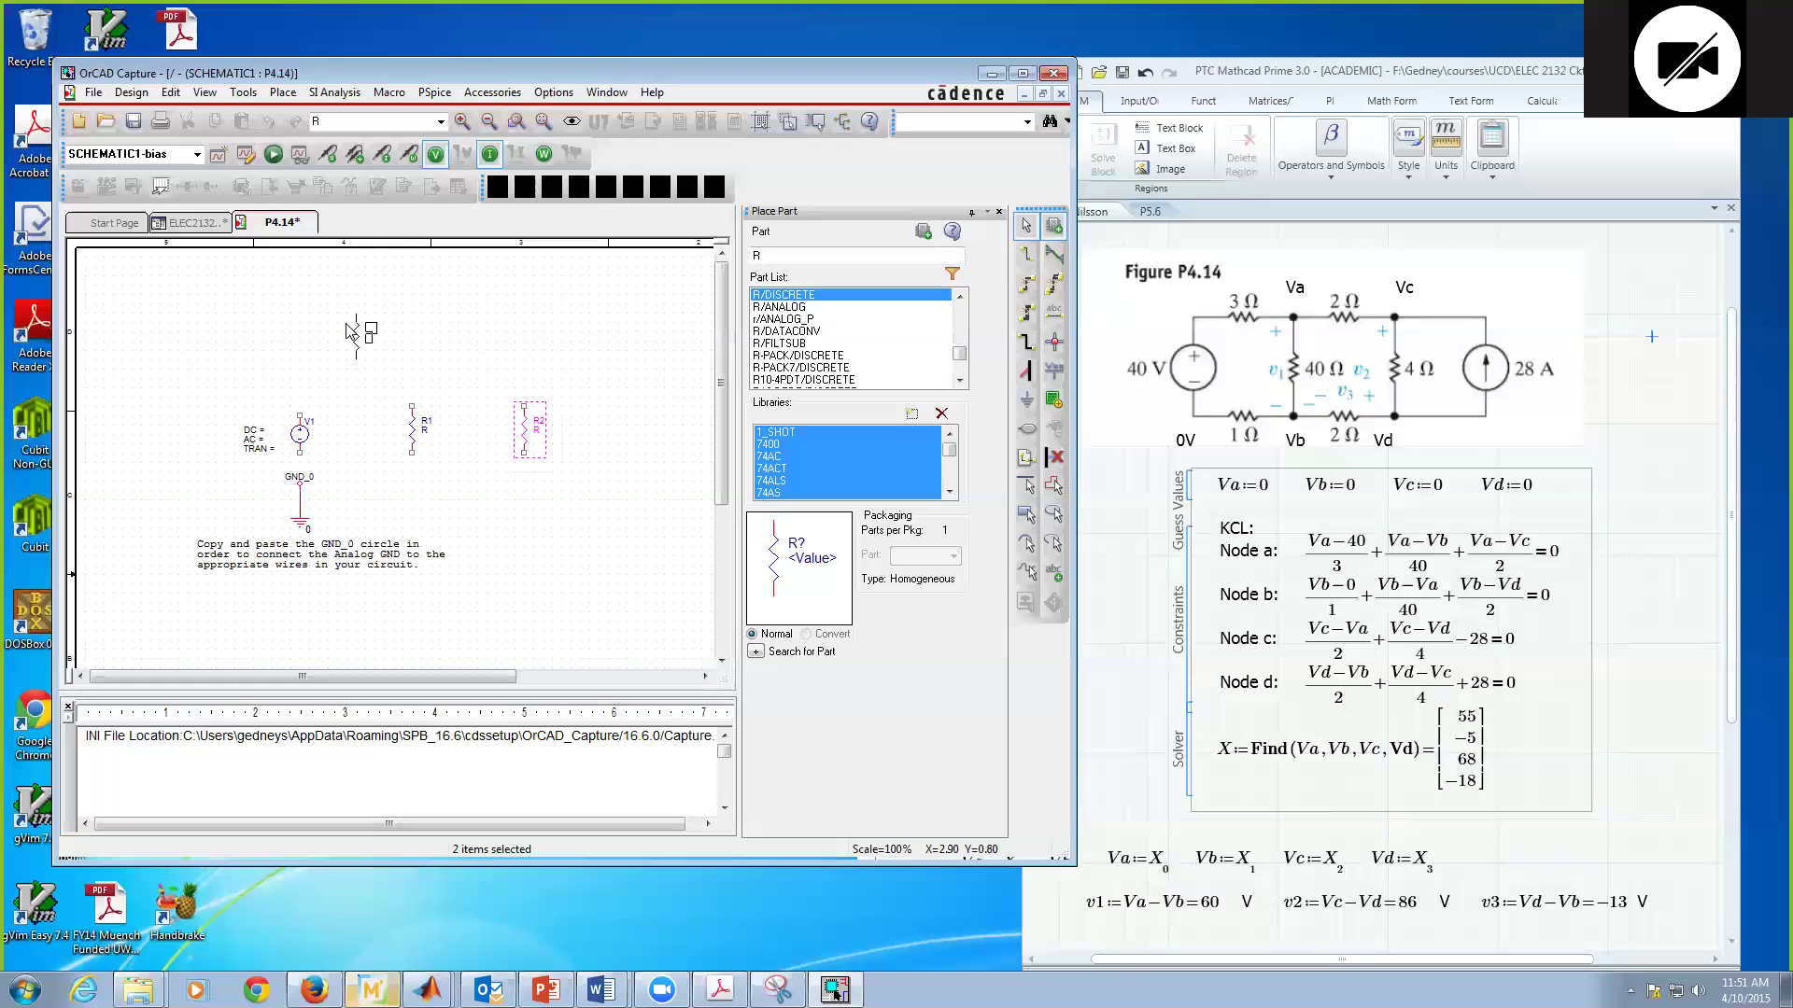
- Place horizontal resistors R3 and R5 in the top row, with R4 and R6 below
key(r)
key(Escape)
click(343, 377)
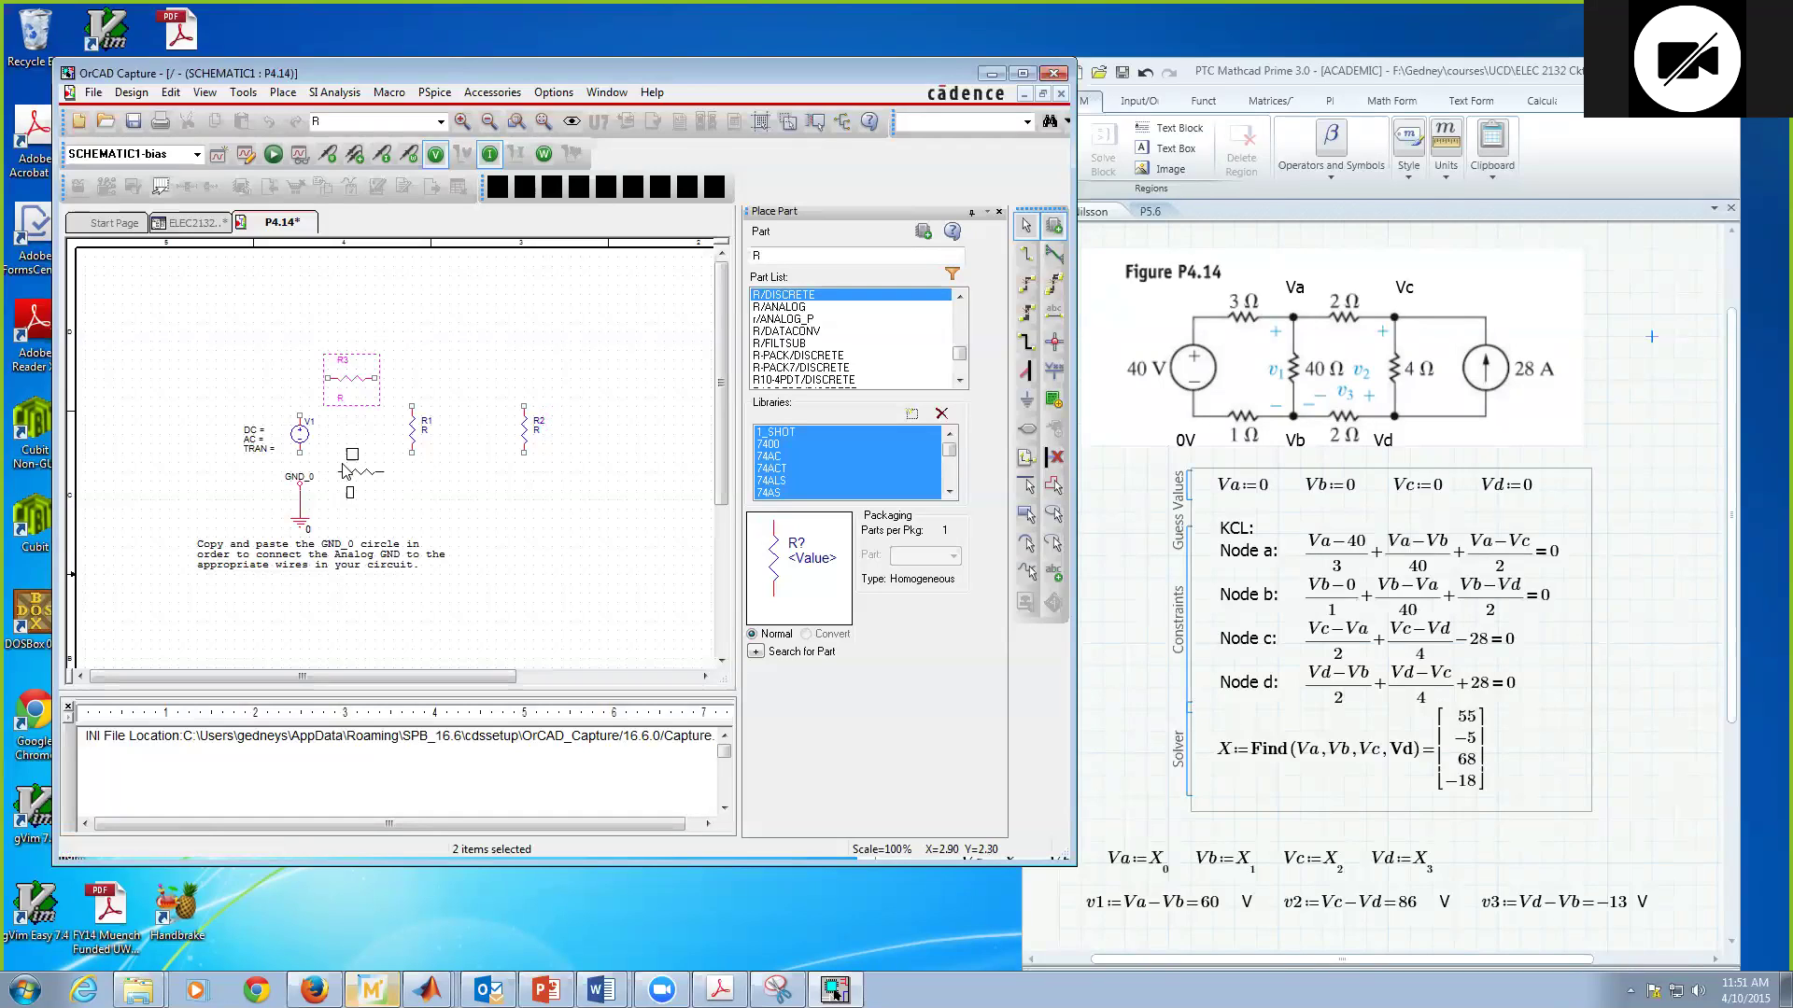
click(343, 469)
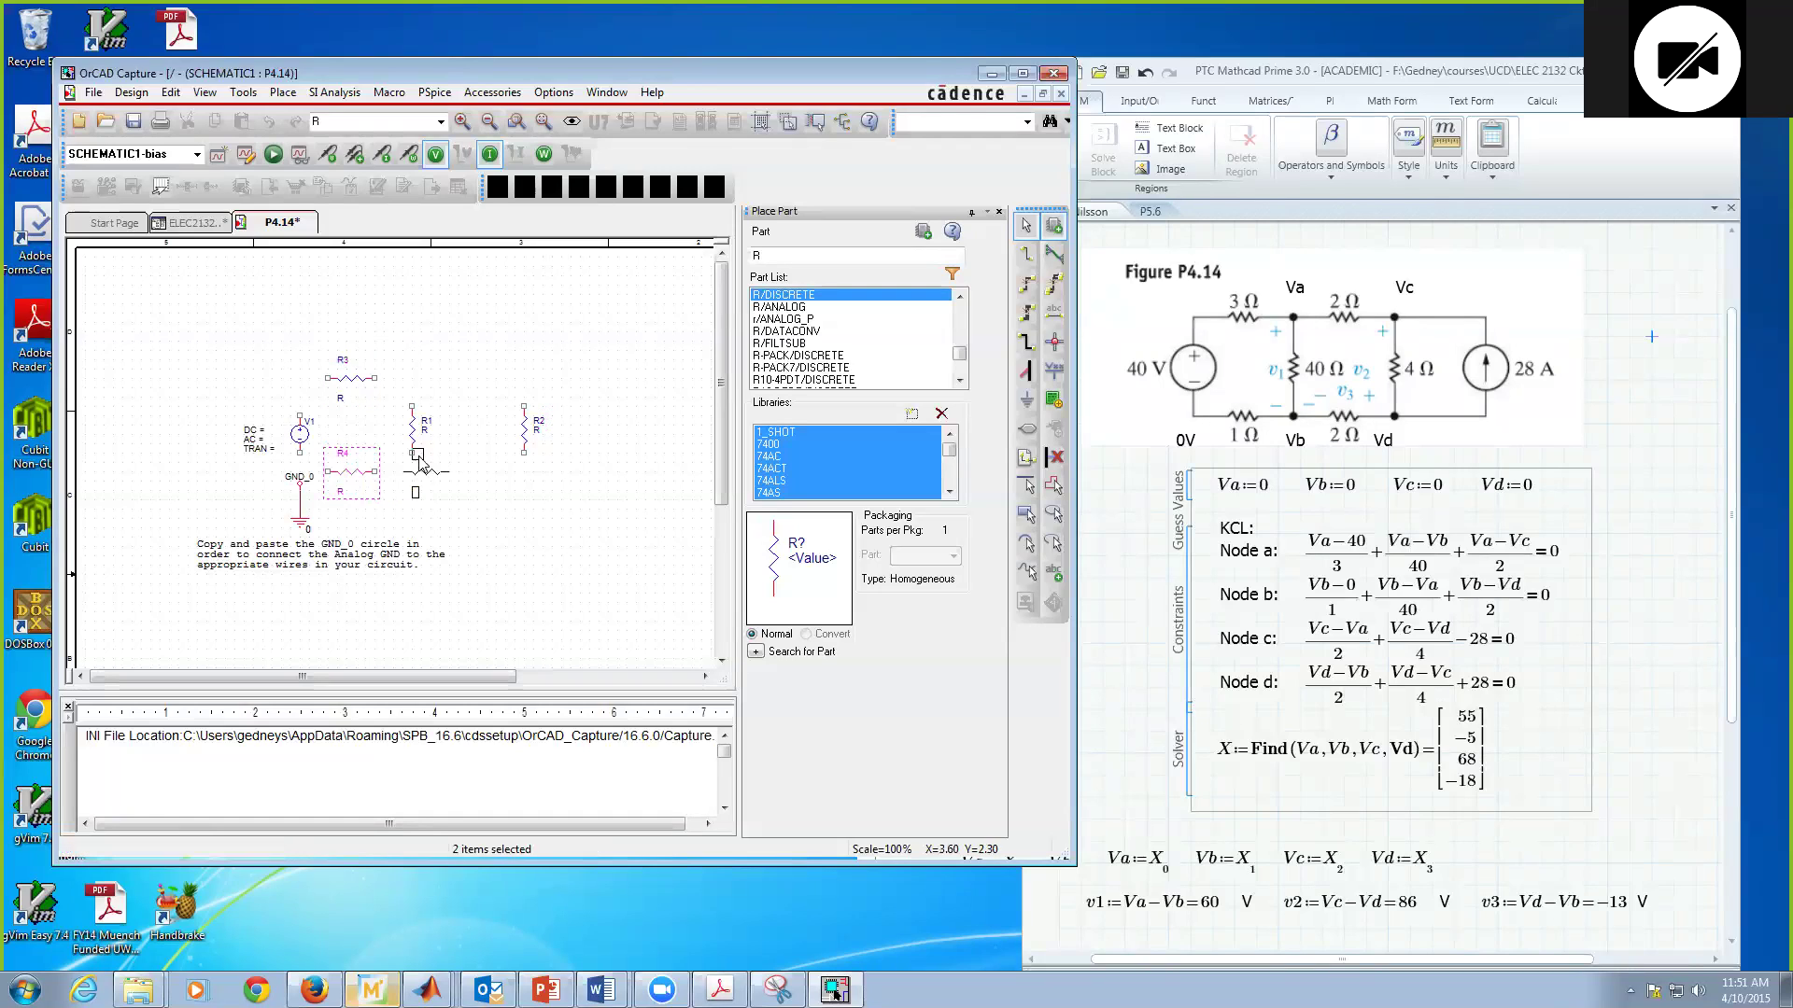
click(460, 377)
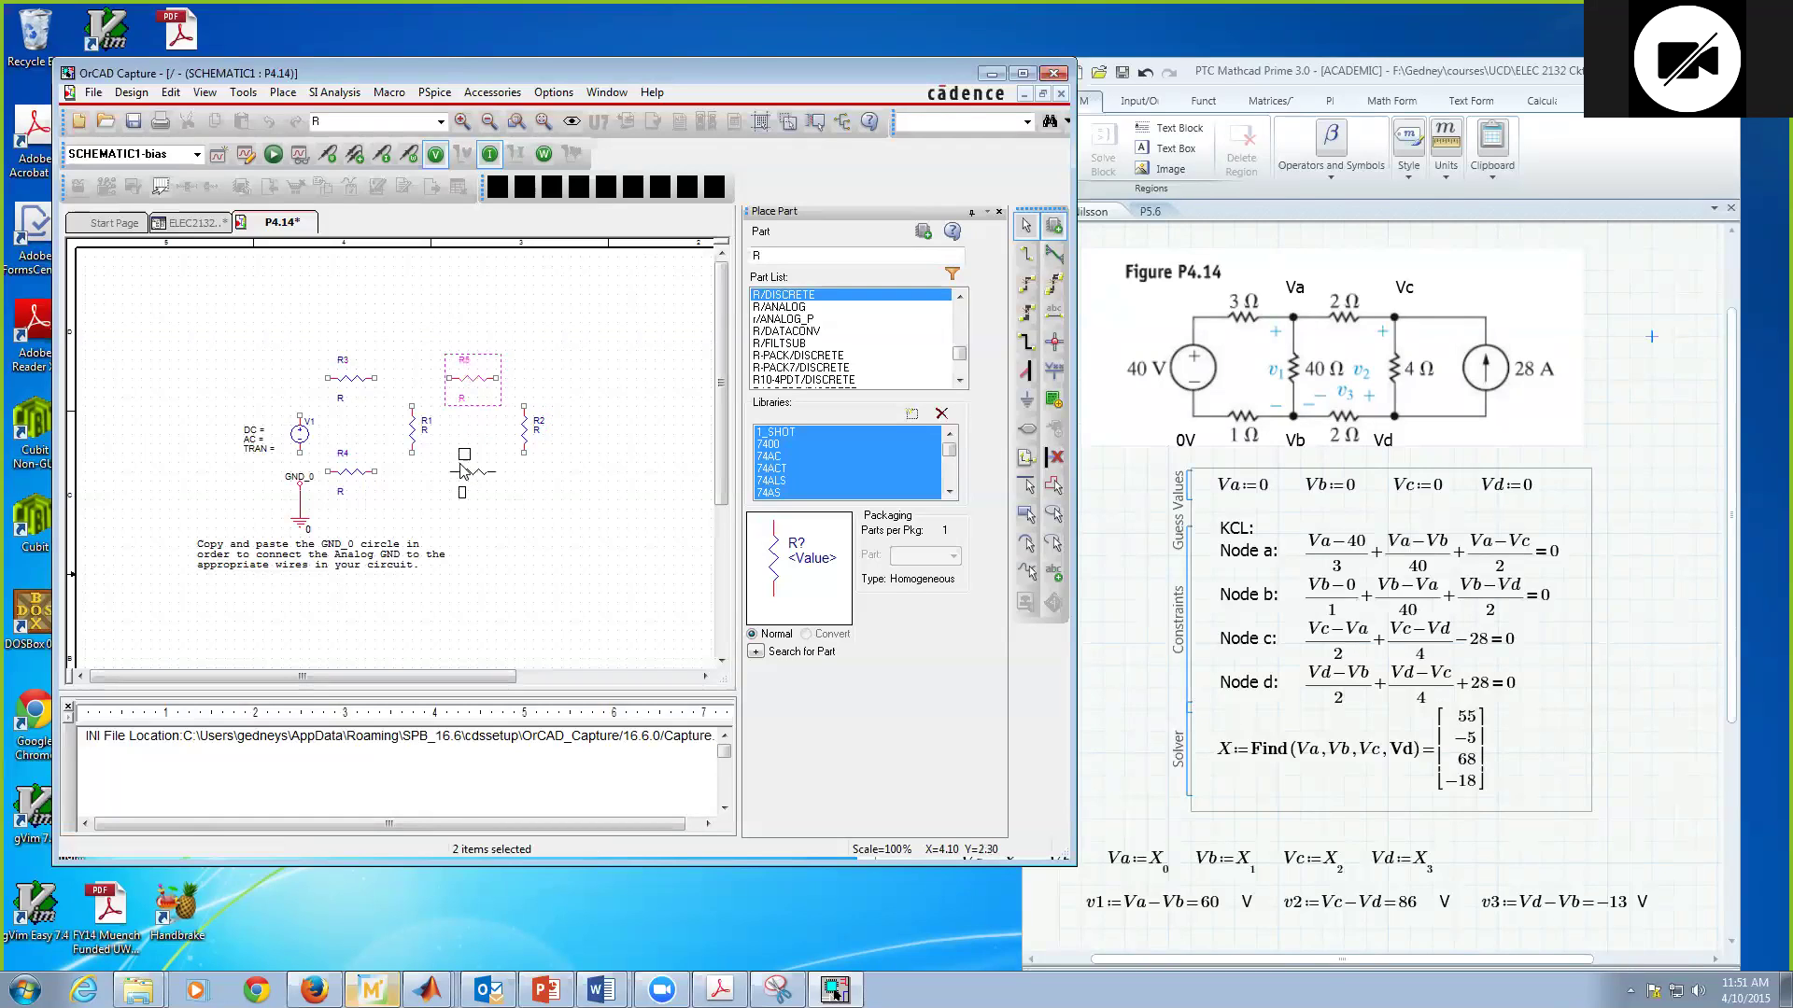
click(461, 470)
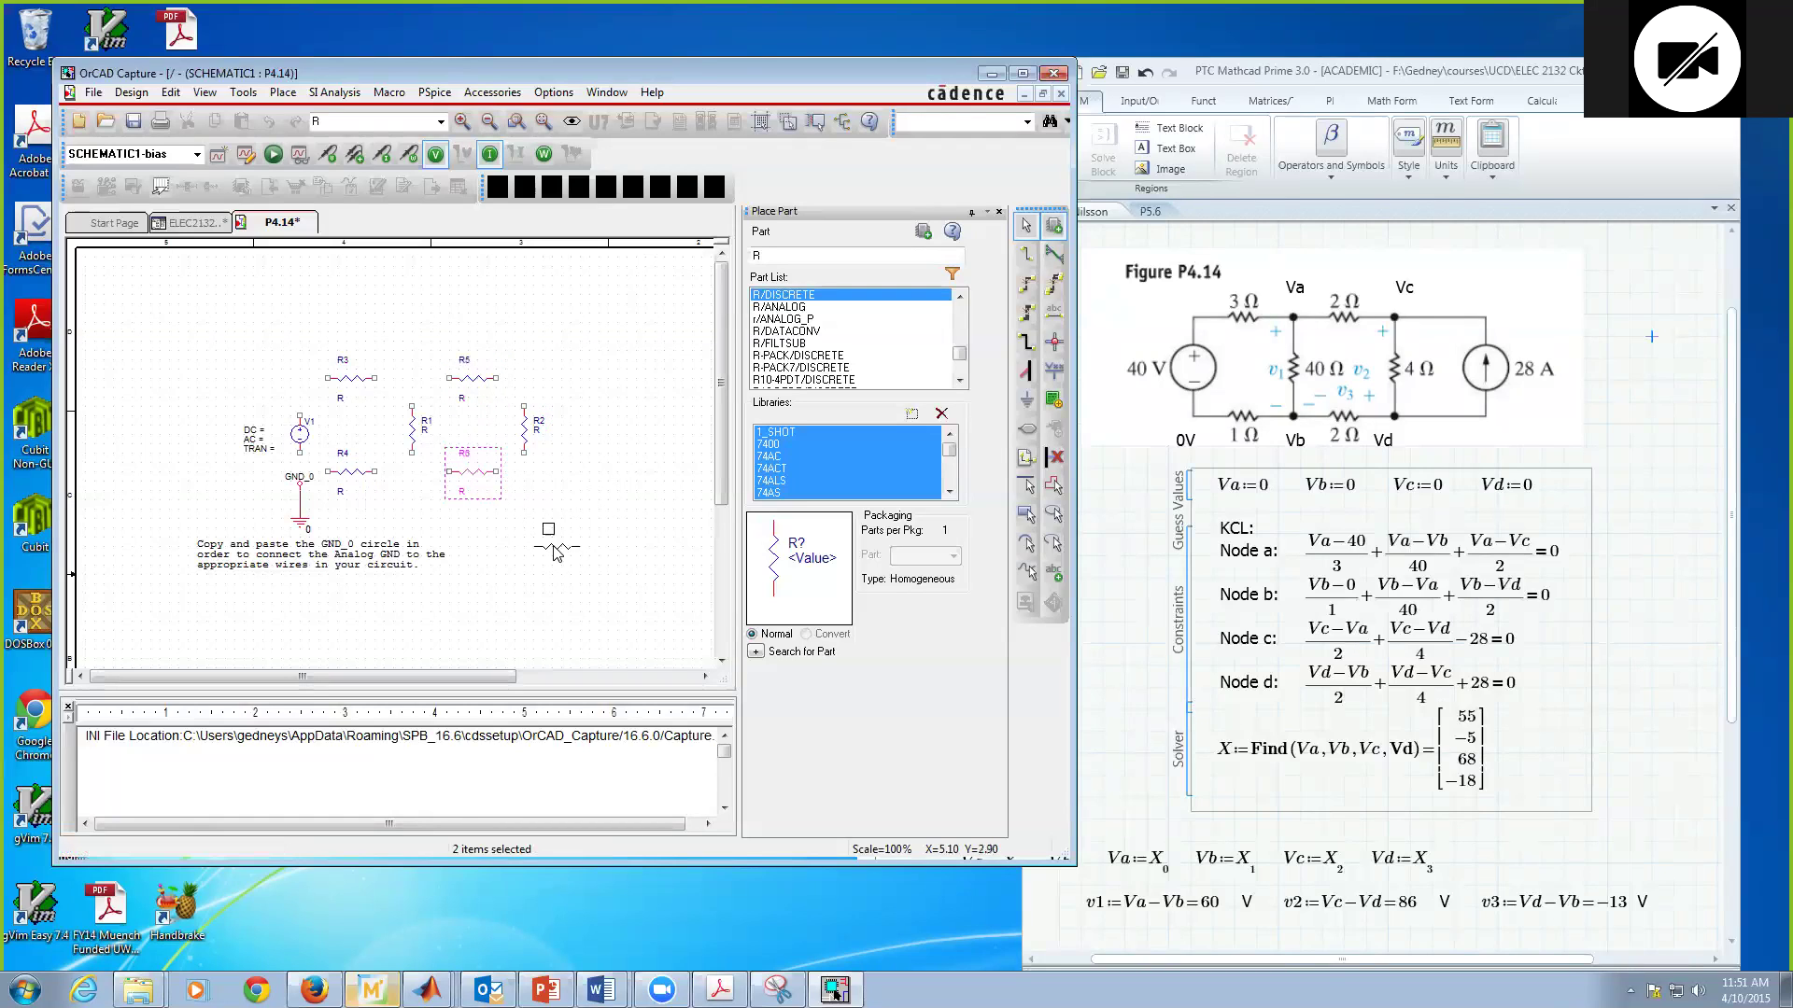
key(Escape)
click(553, 515)
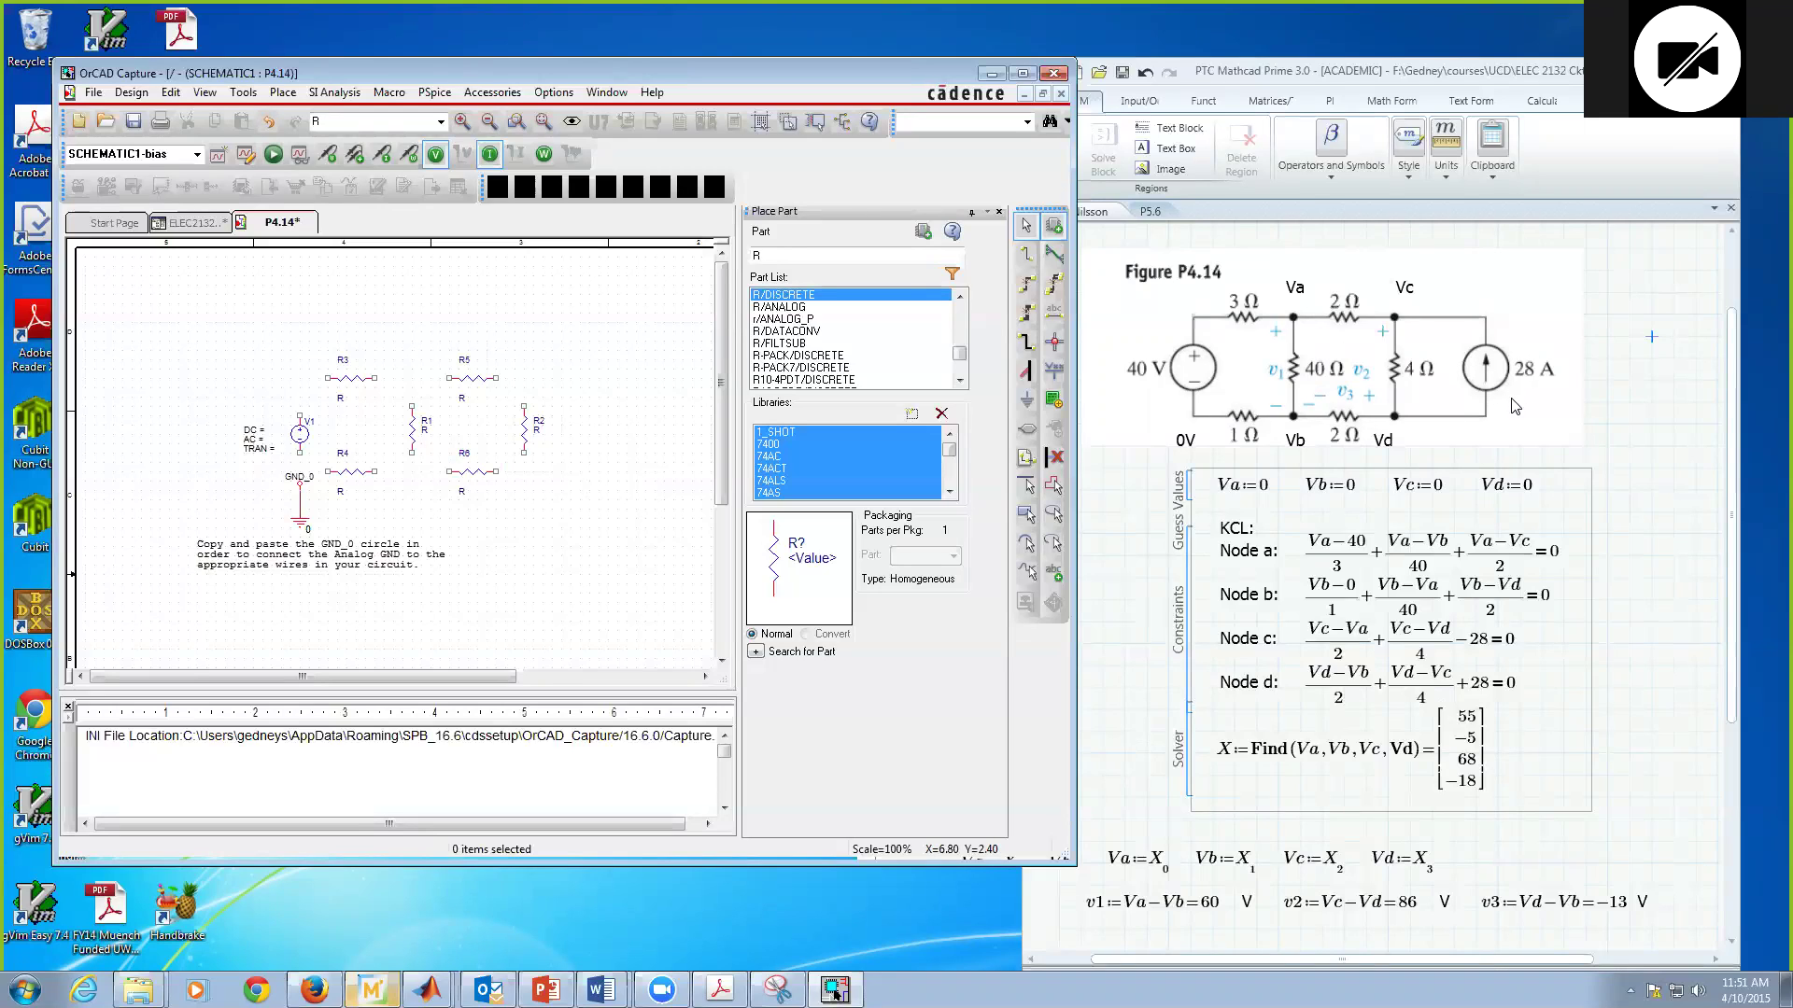
- Choose ISRC/SOURCE, rotate it, and place current source I1 to the right of R2
double_click(794, 256)
text(isrc)
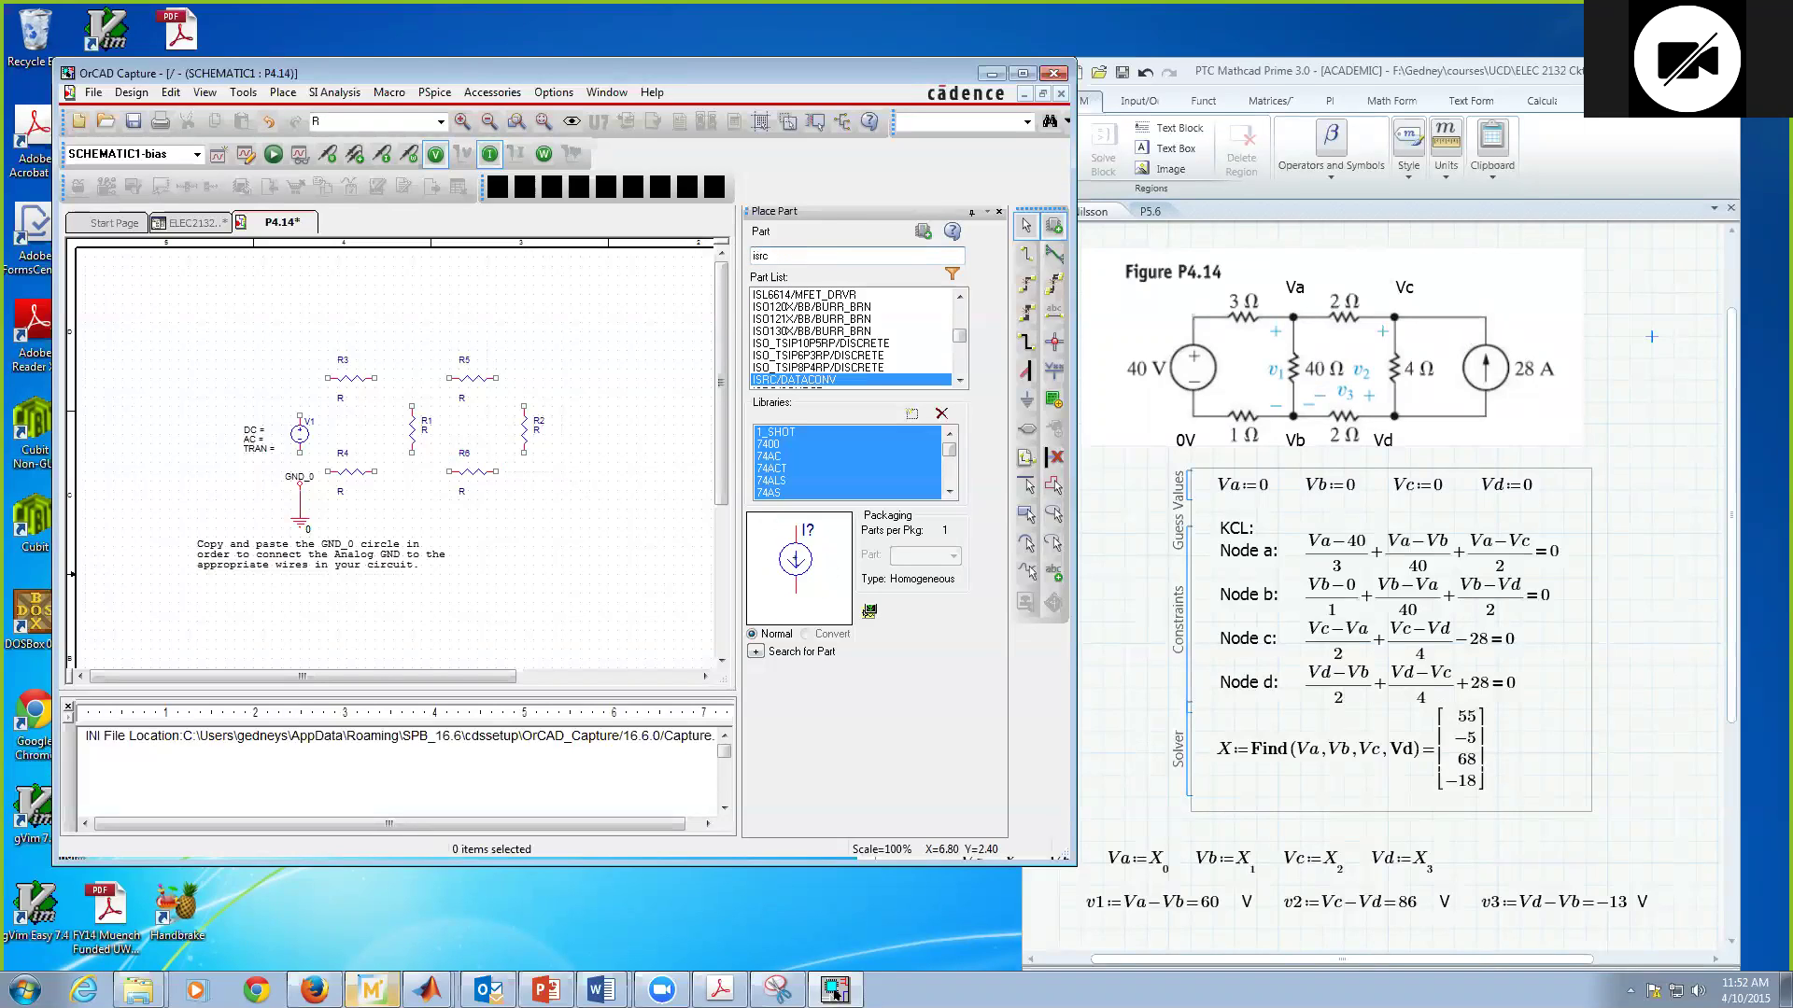
scroll(959, 373, down, 1)
click(793, 357)
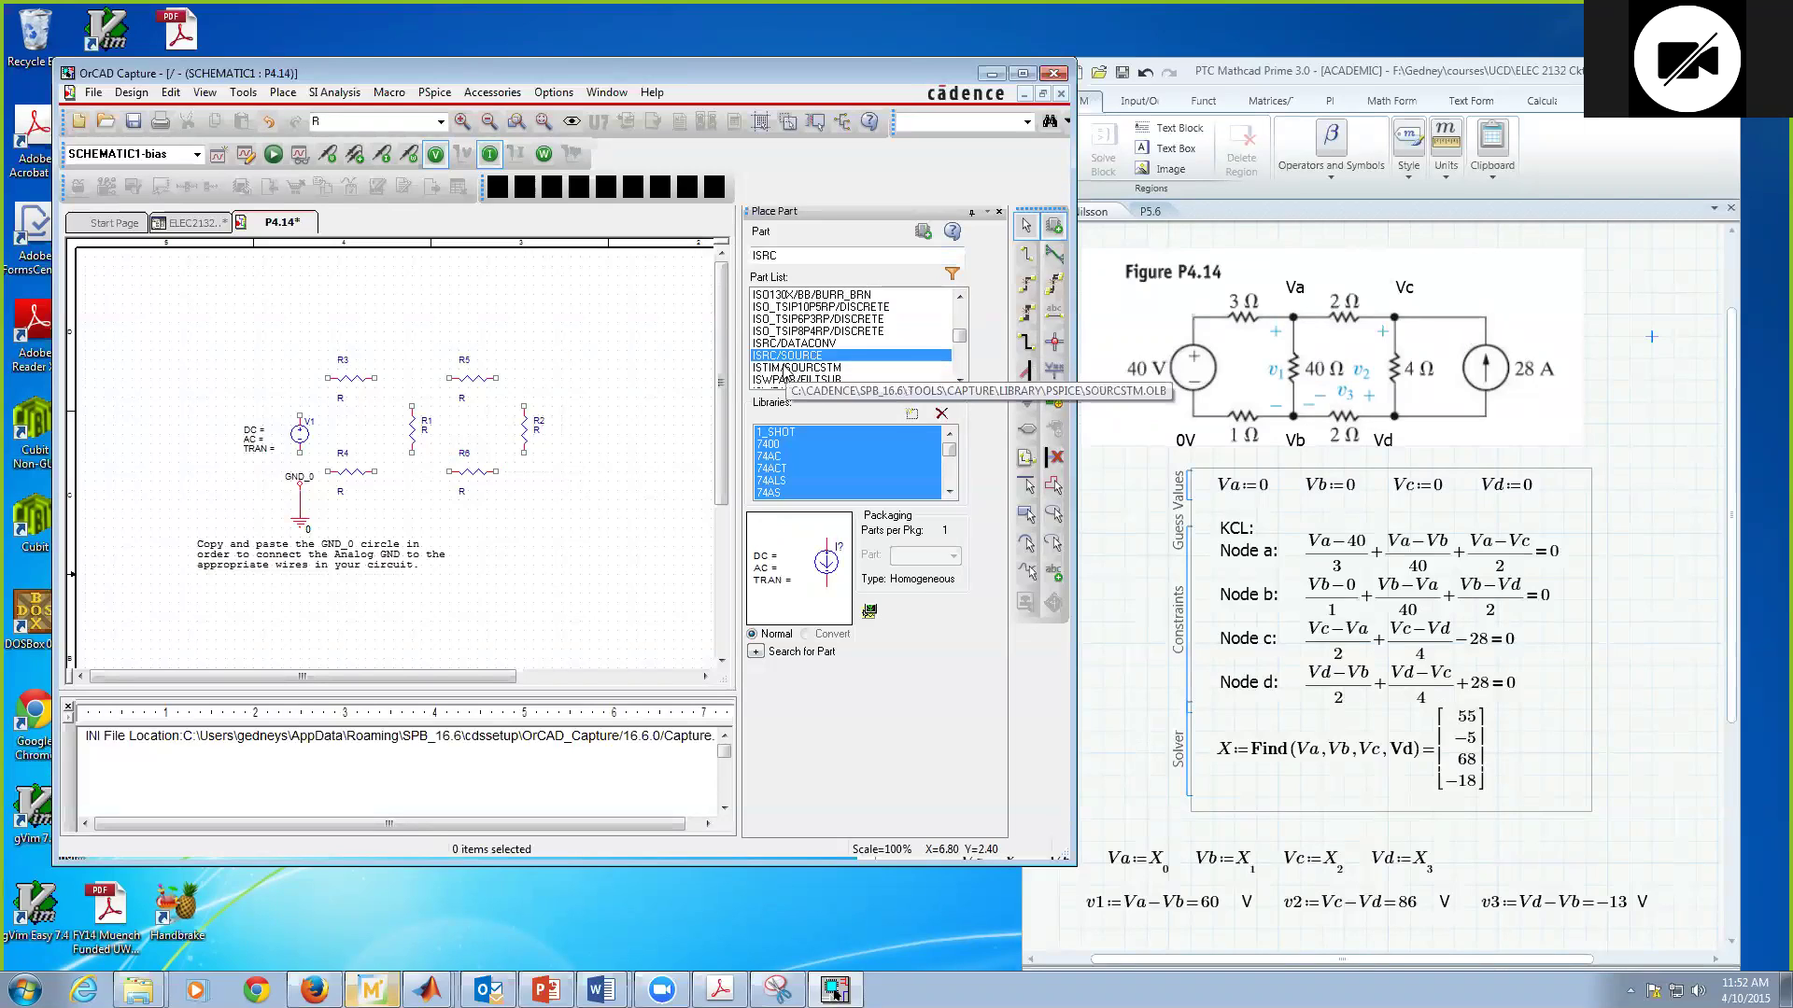
double_click(801, 356)
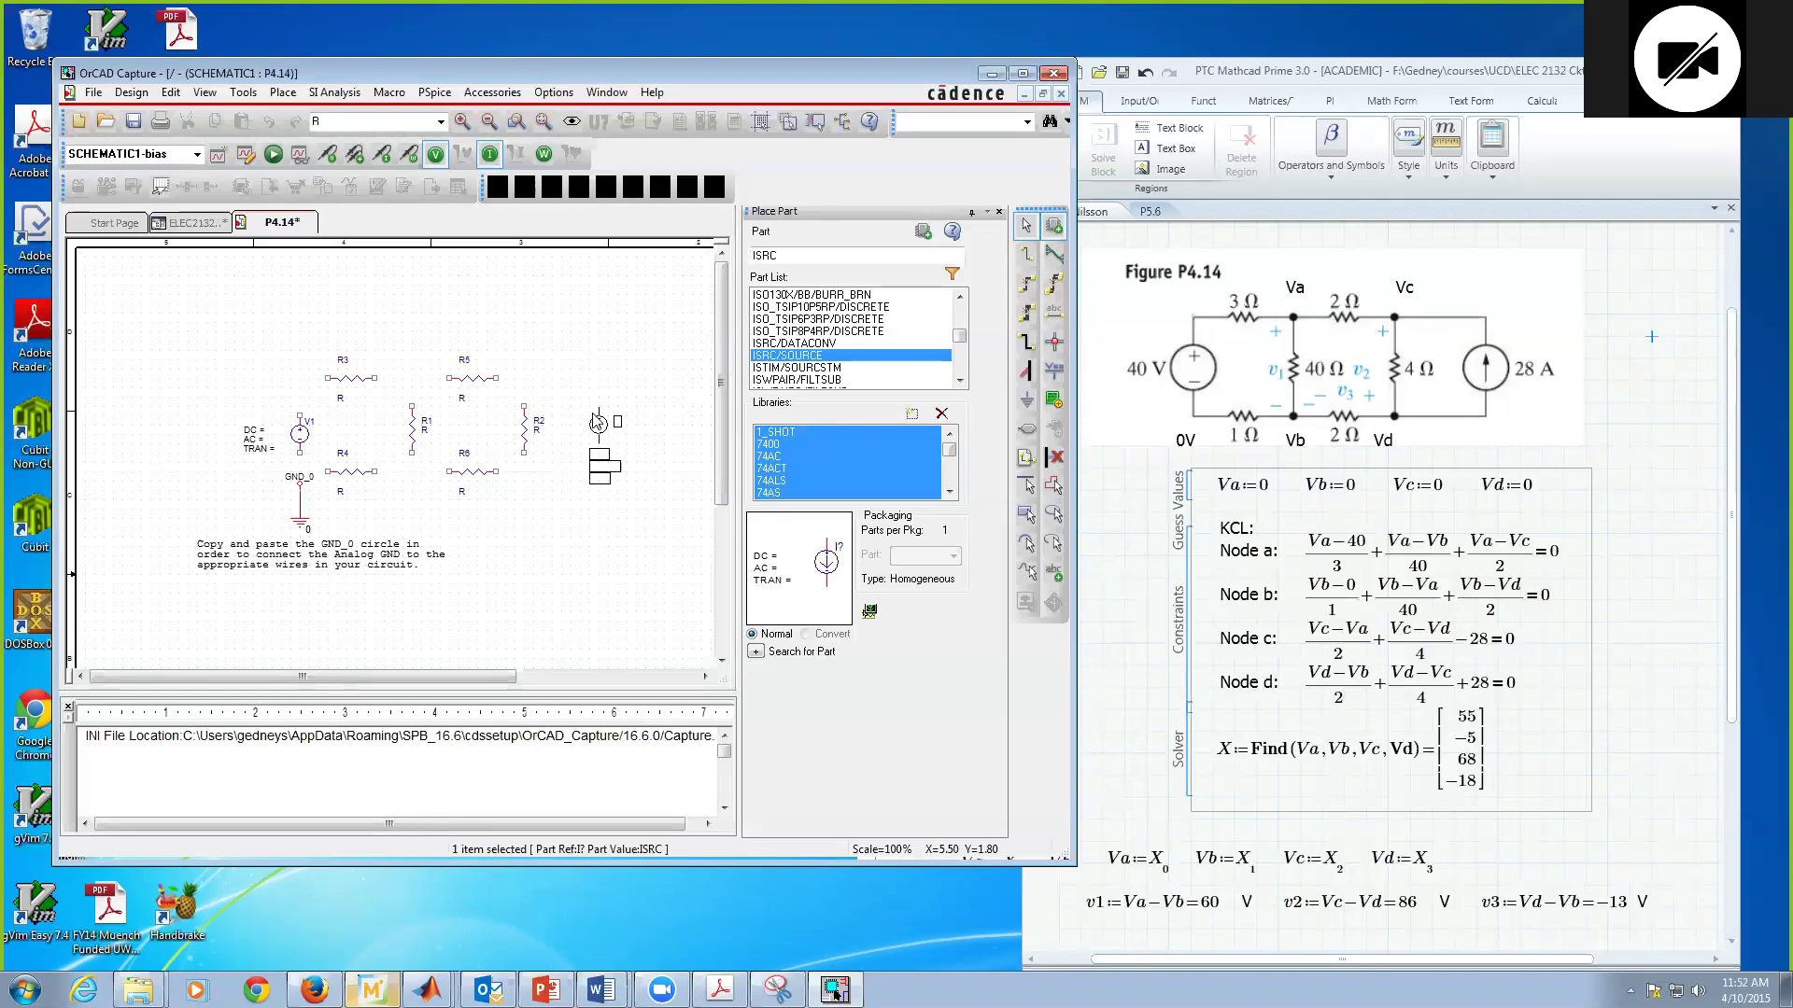
key(r)
key(r)
click(605, 425)
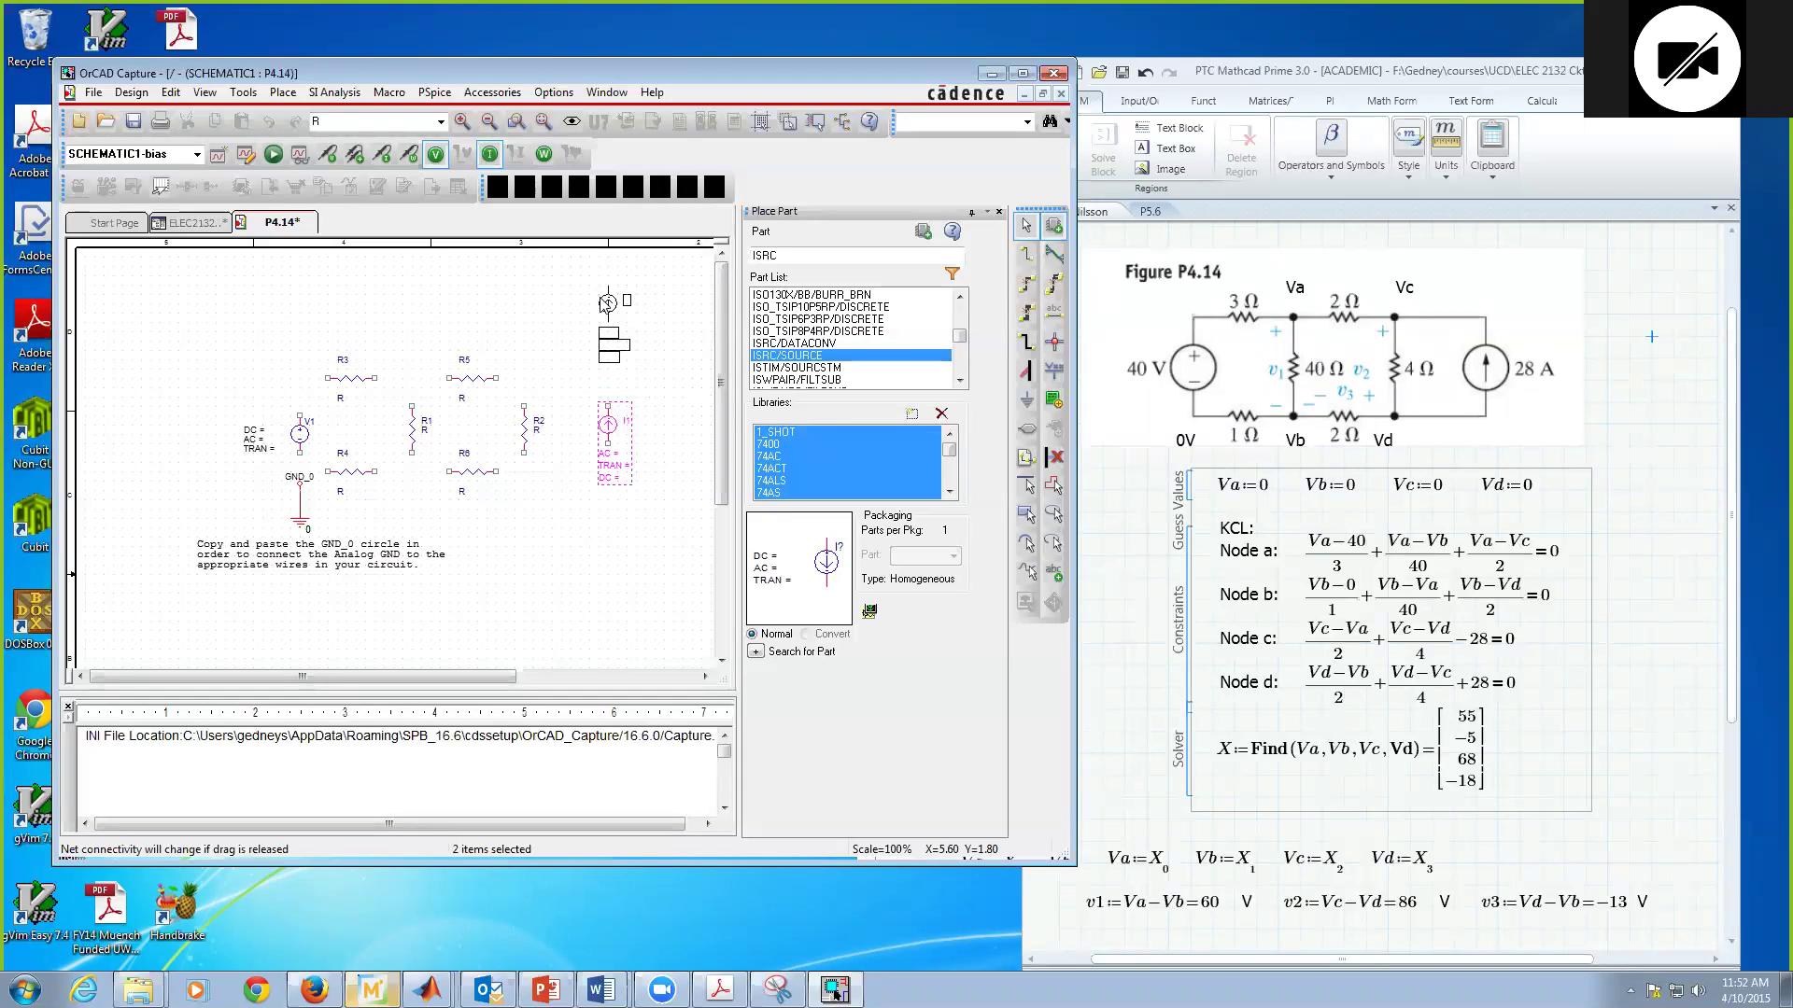
key(Escape)
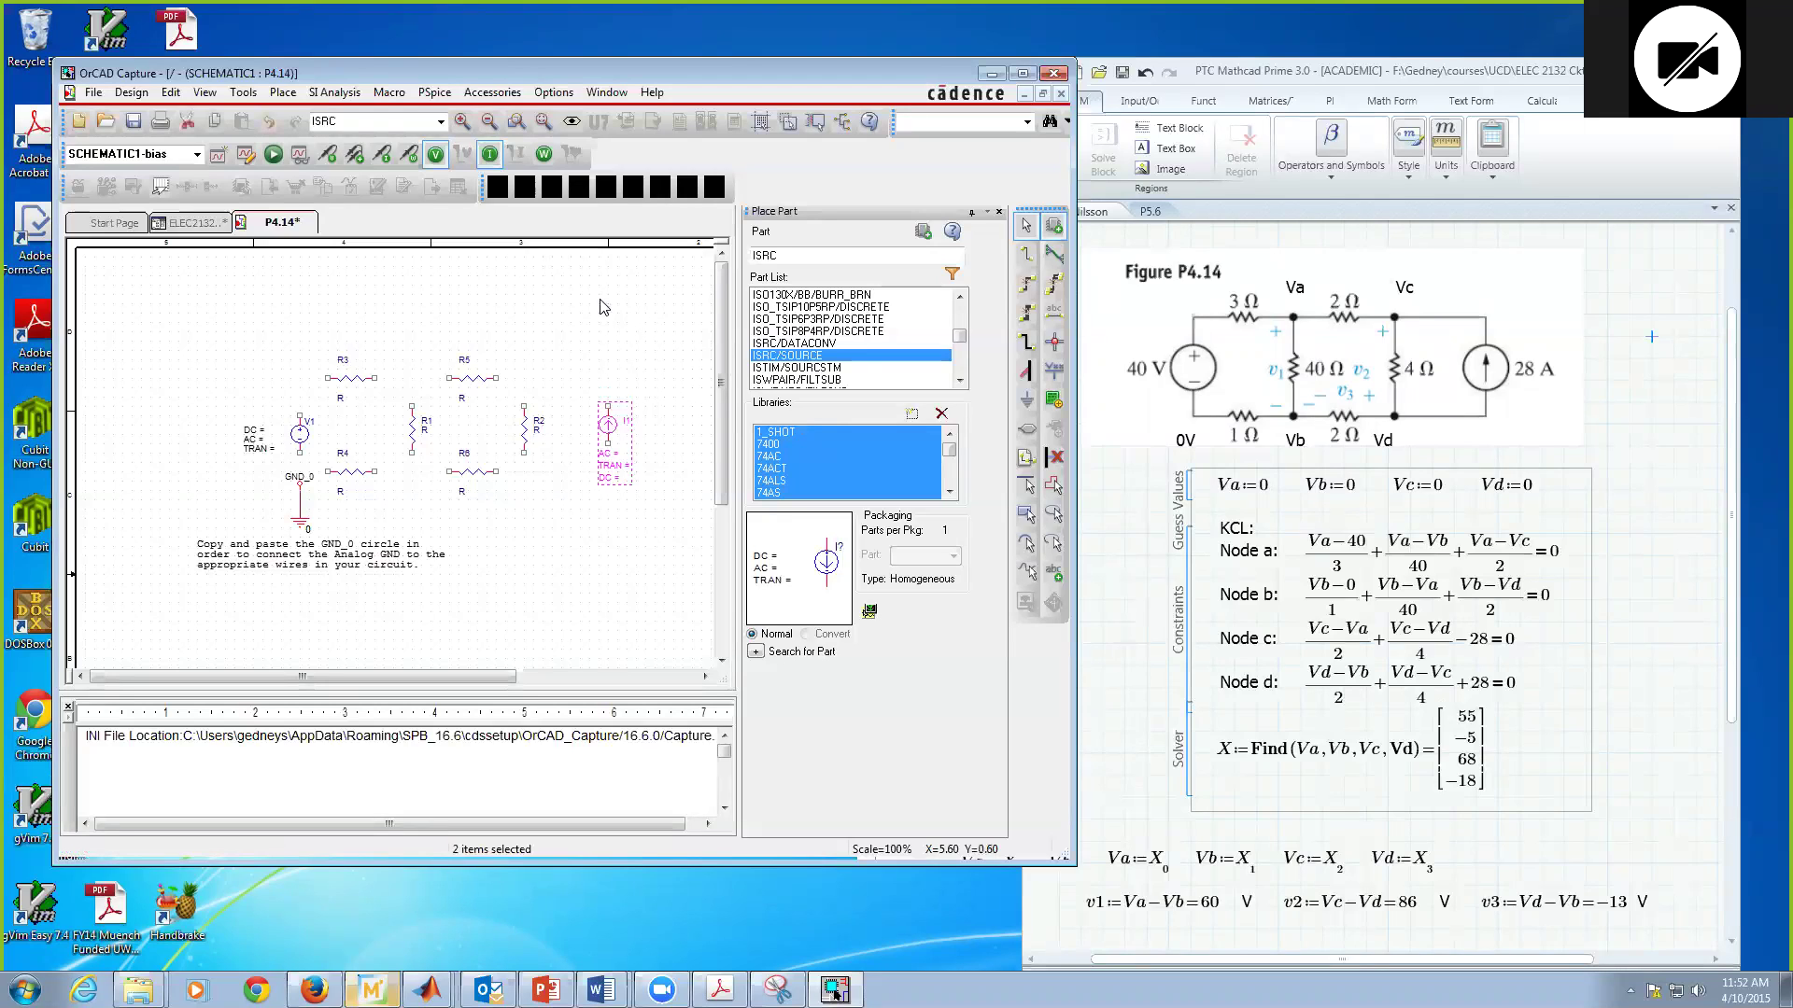
- Drag I1's DC, AC and TRAN property text beside the source on its right
click(642, 467)
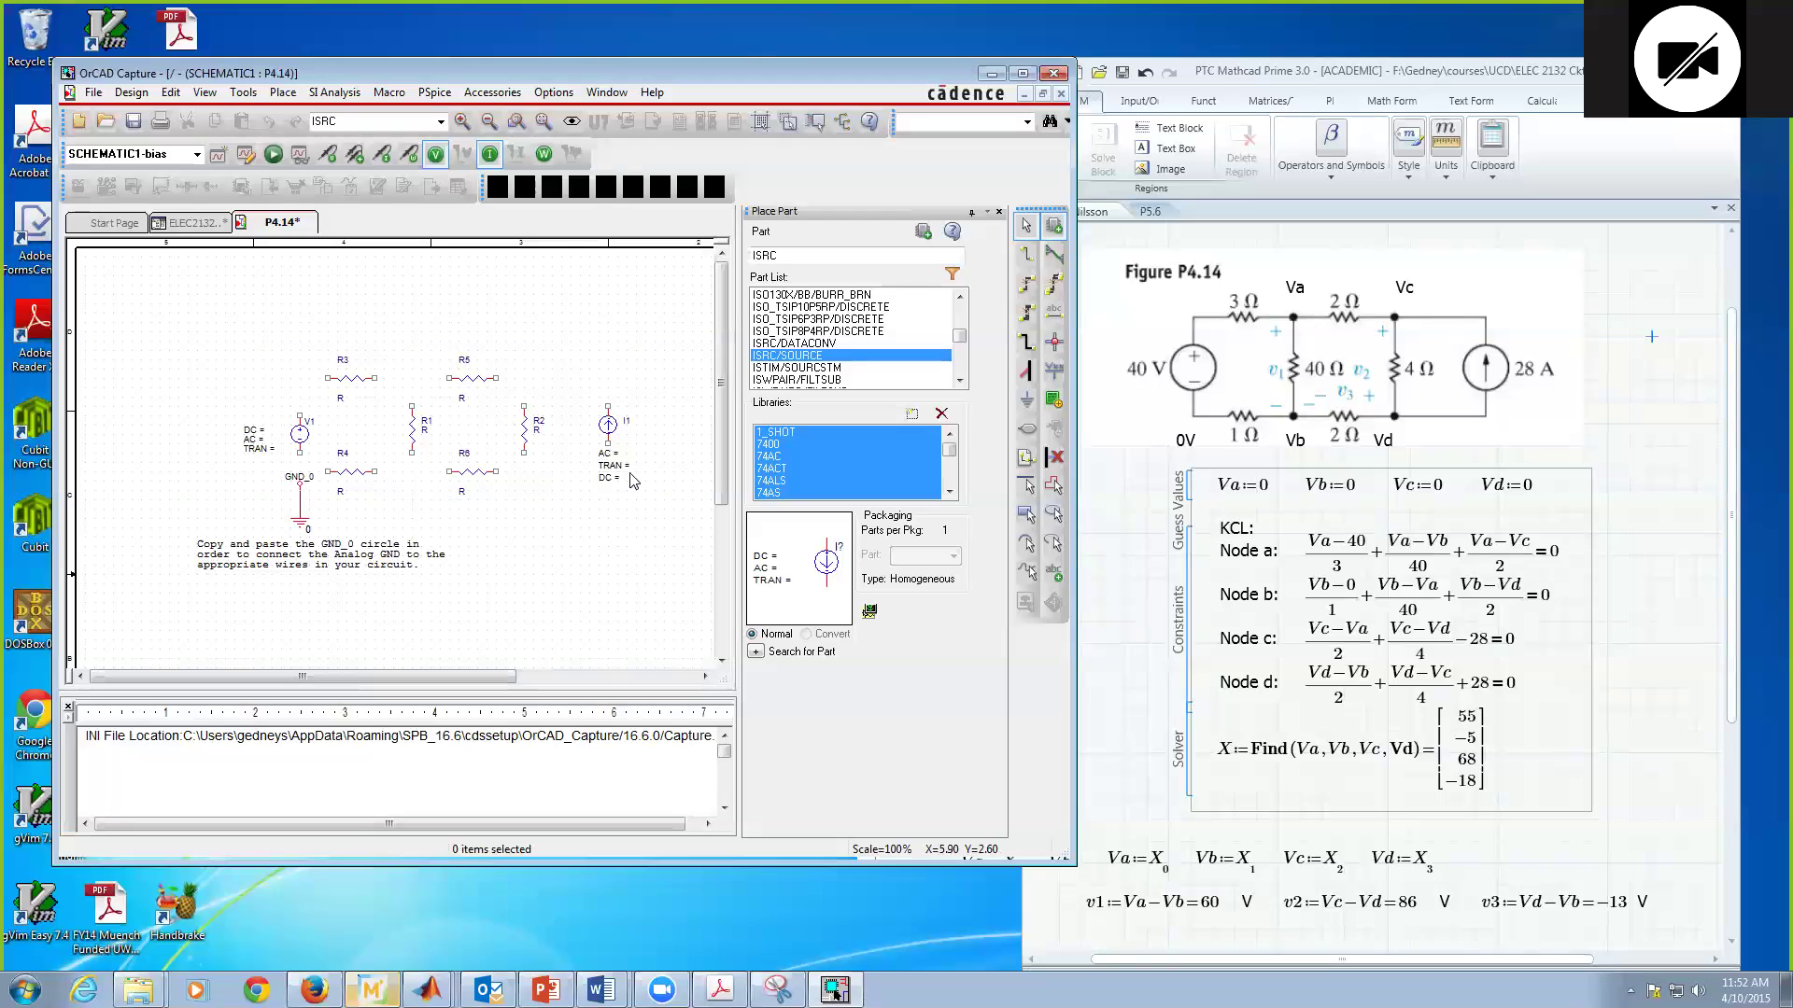
drag(645, 501, 658, 428)
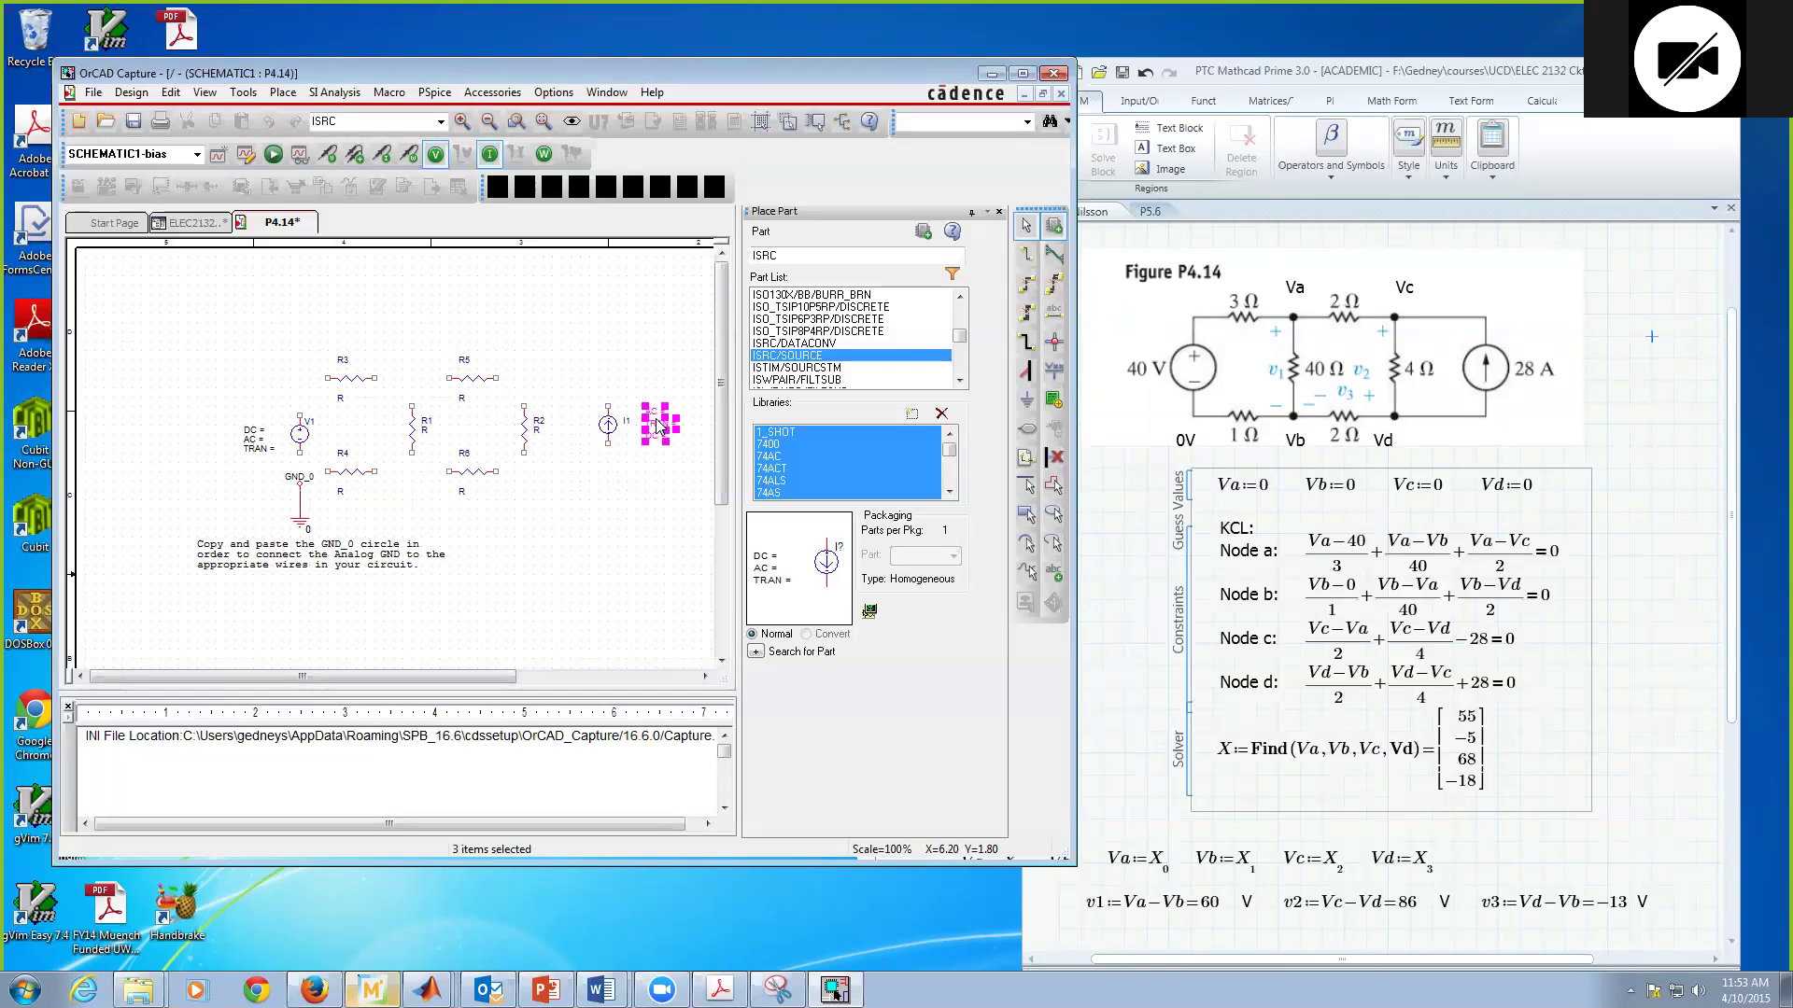
click(638, 534)
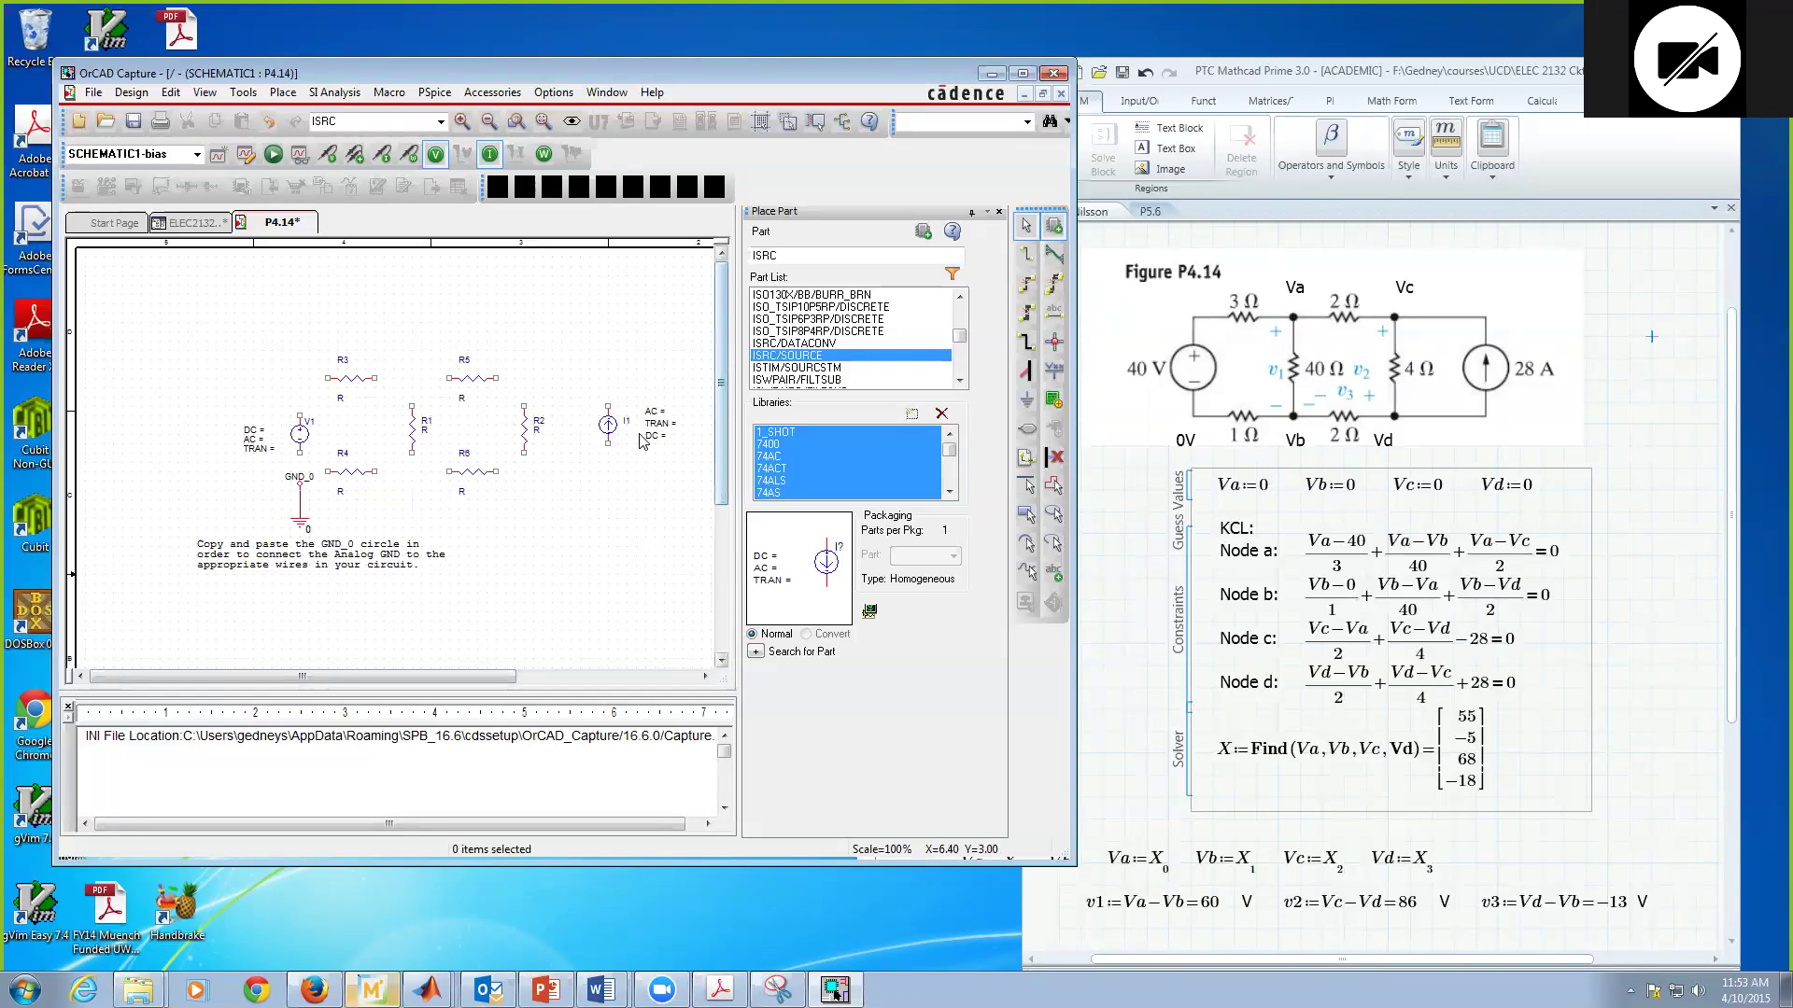
drag(341, 677, 410, 676)
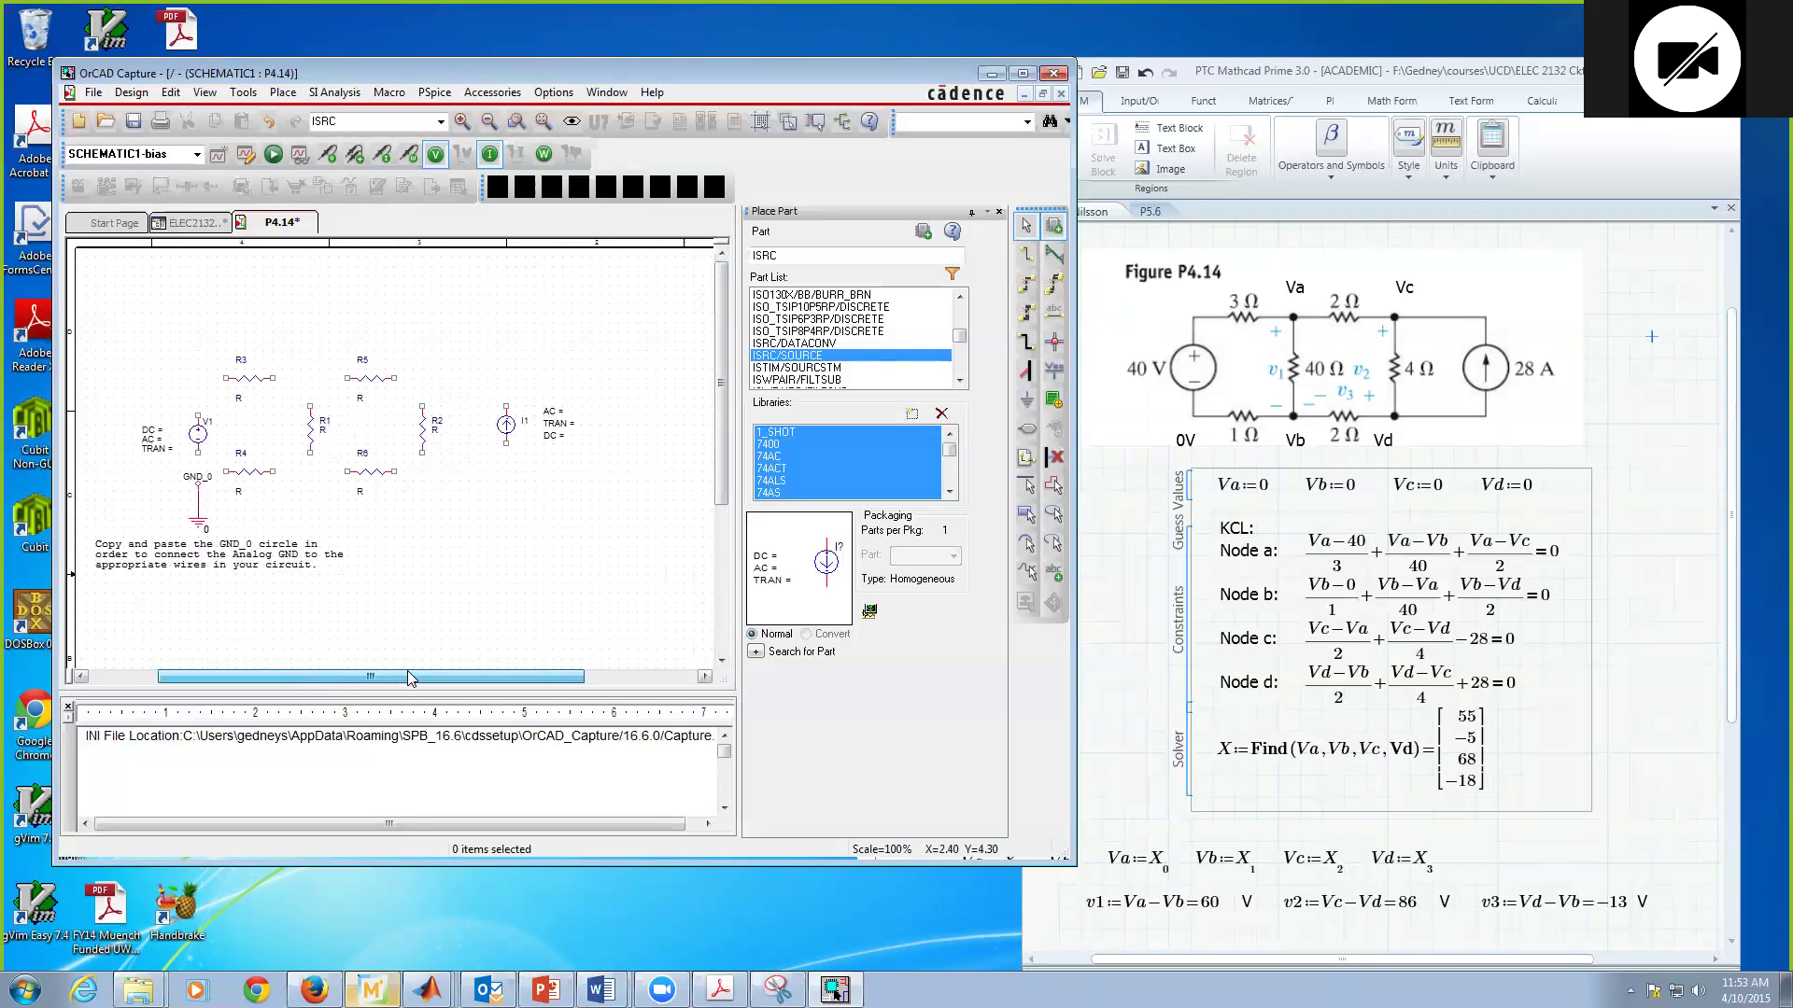
- Wire V1's positive terminal to R3 and R3 to R5, starting a run from R5's right pin
click(1027, 260)
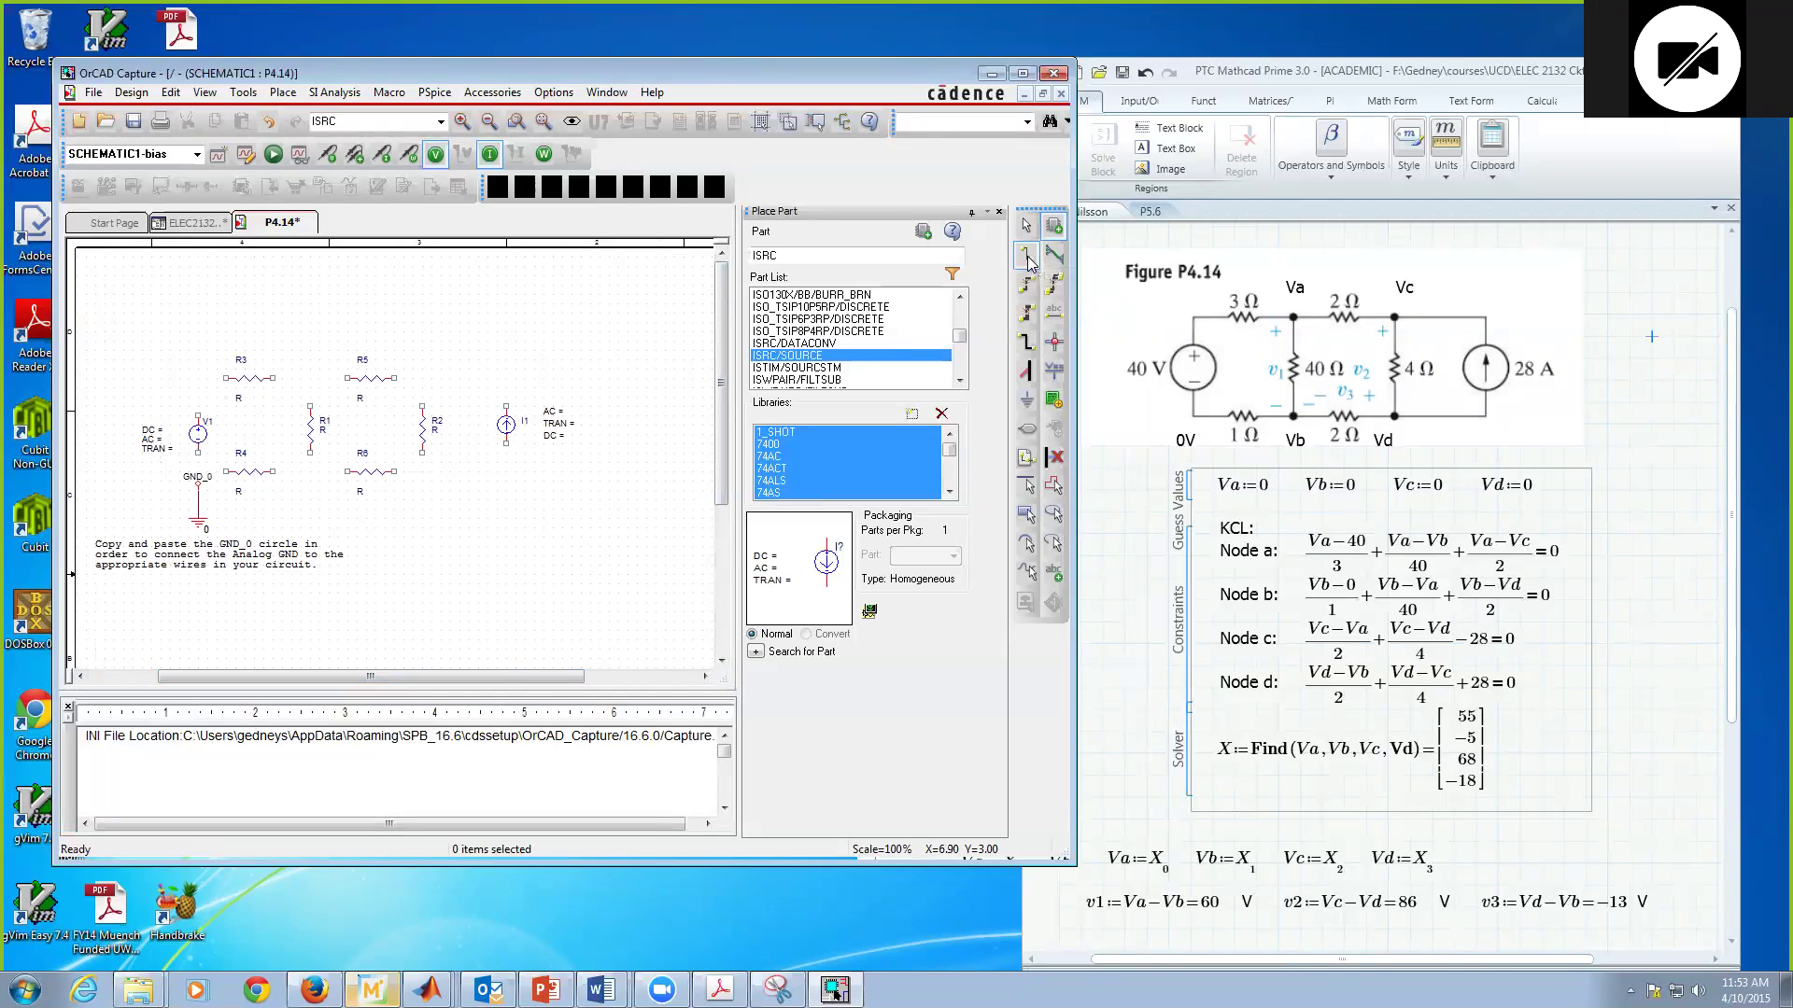
click(198, 414)
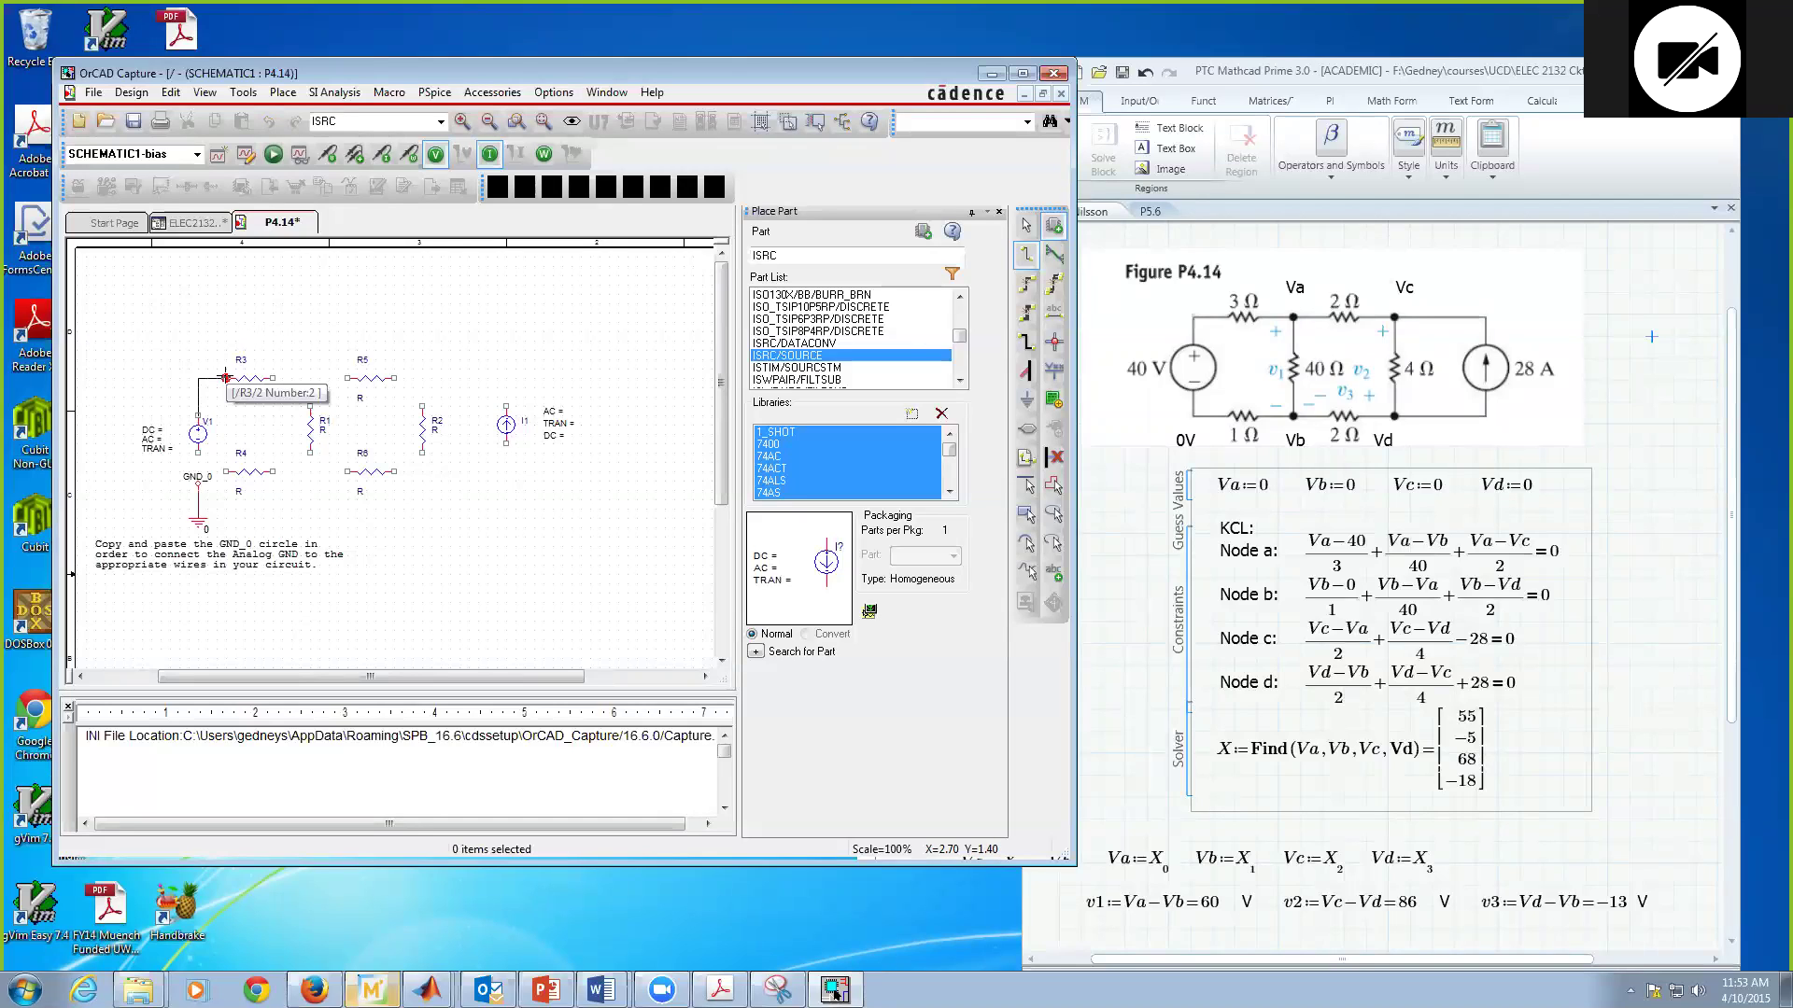
click(226, 377)
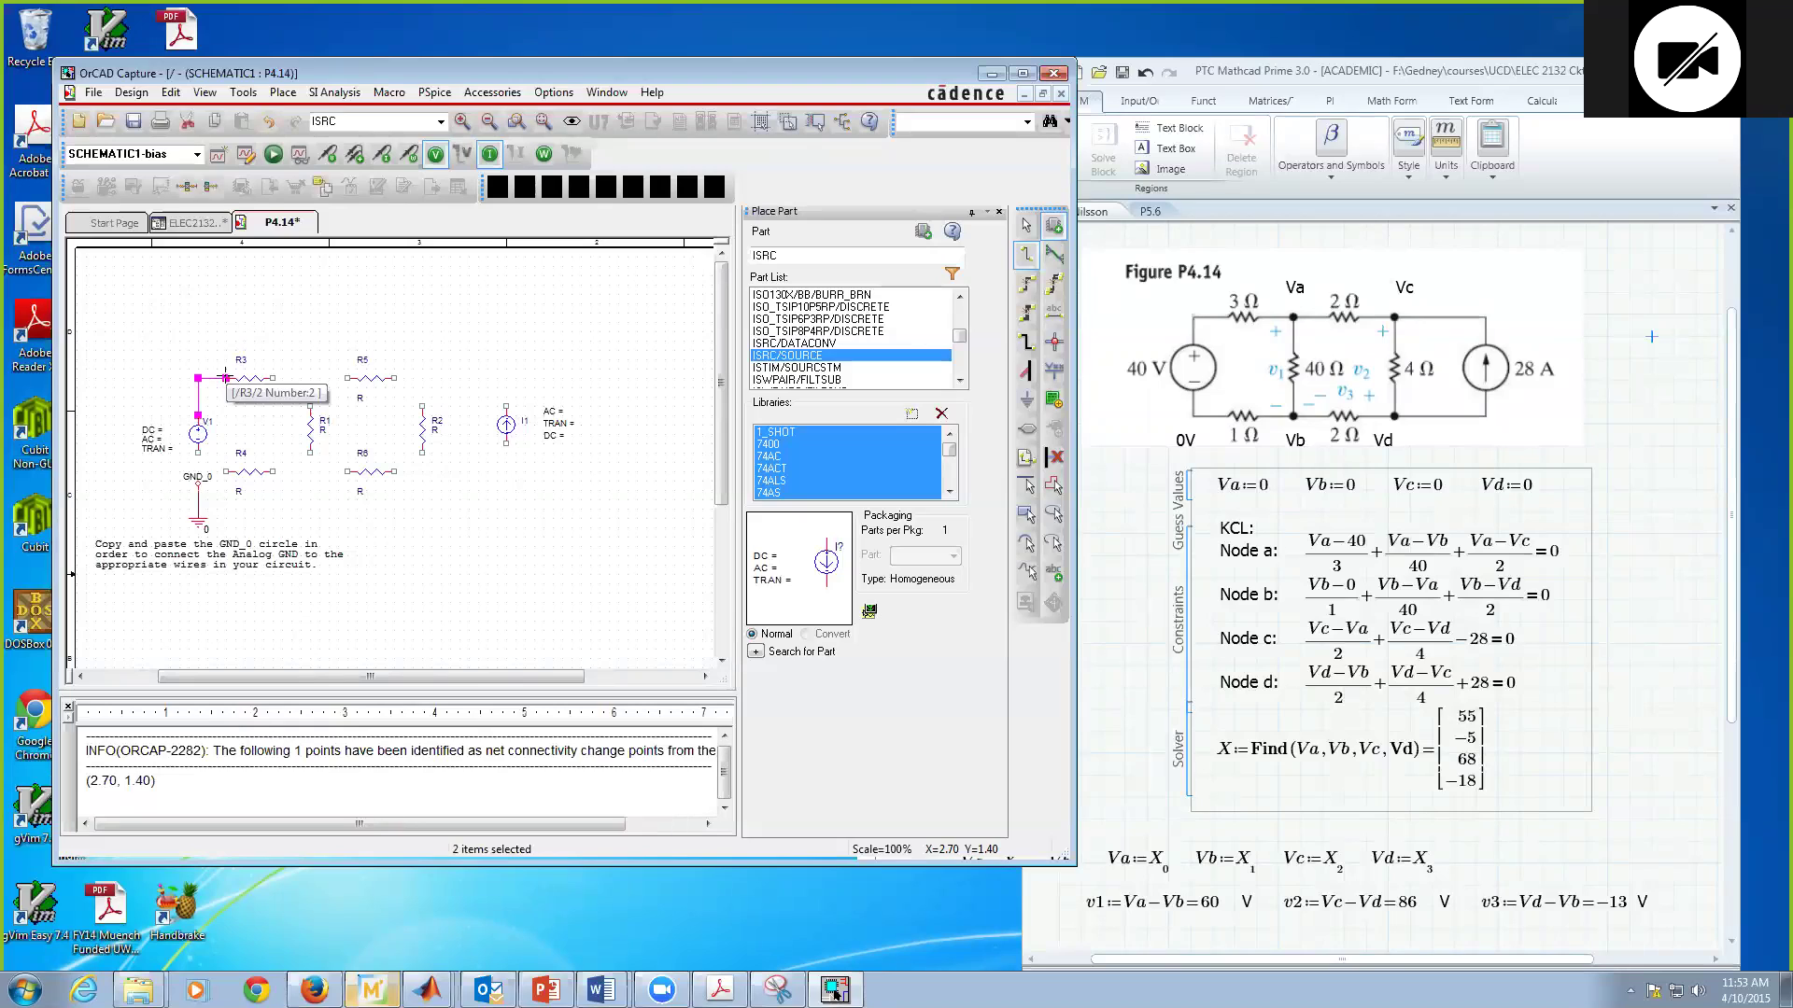
click(273, 377)
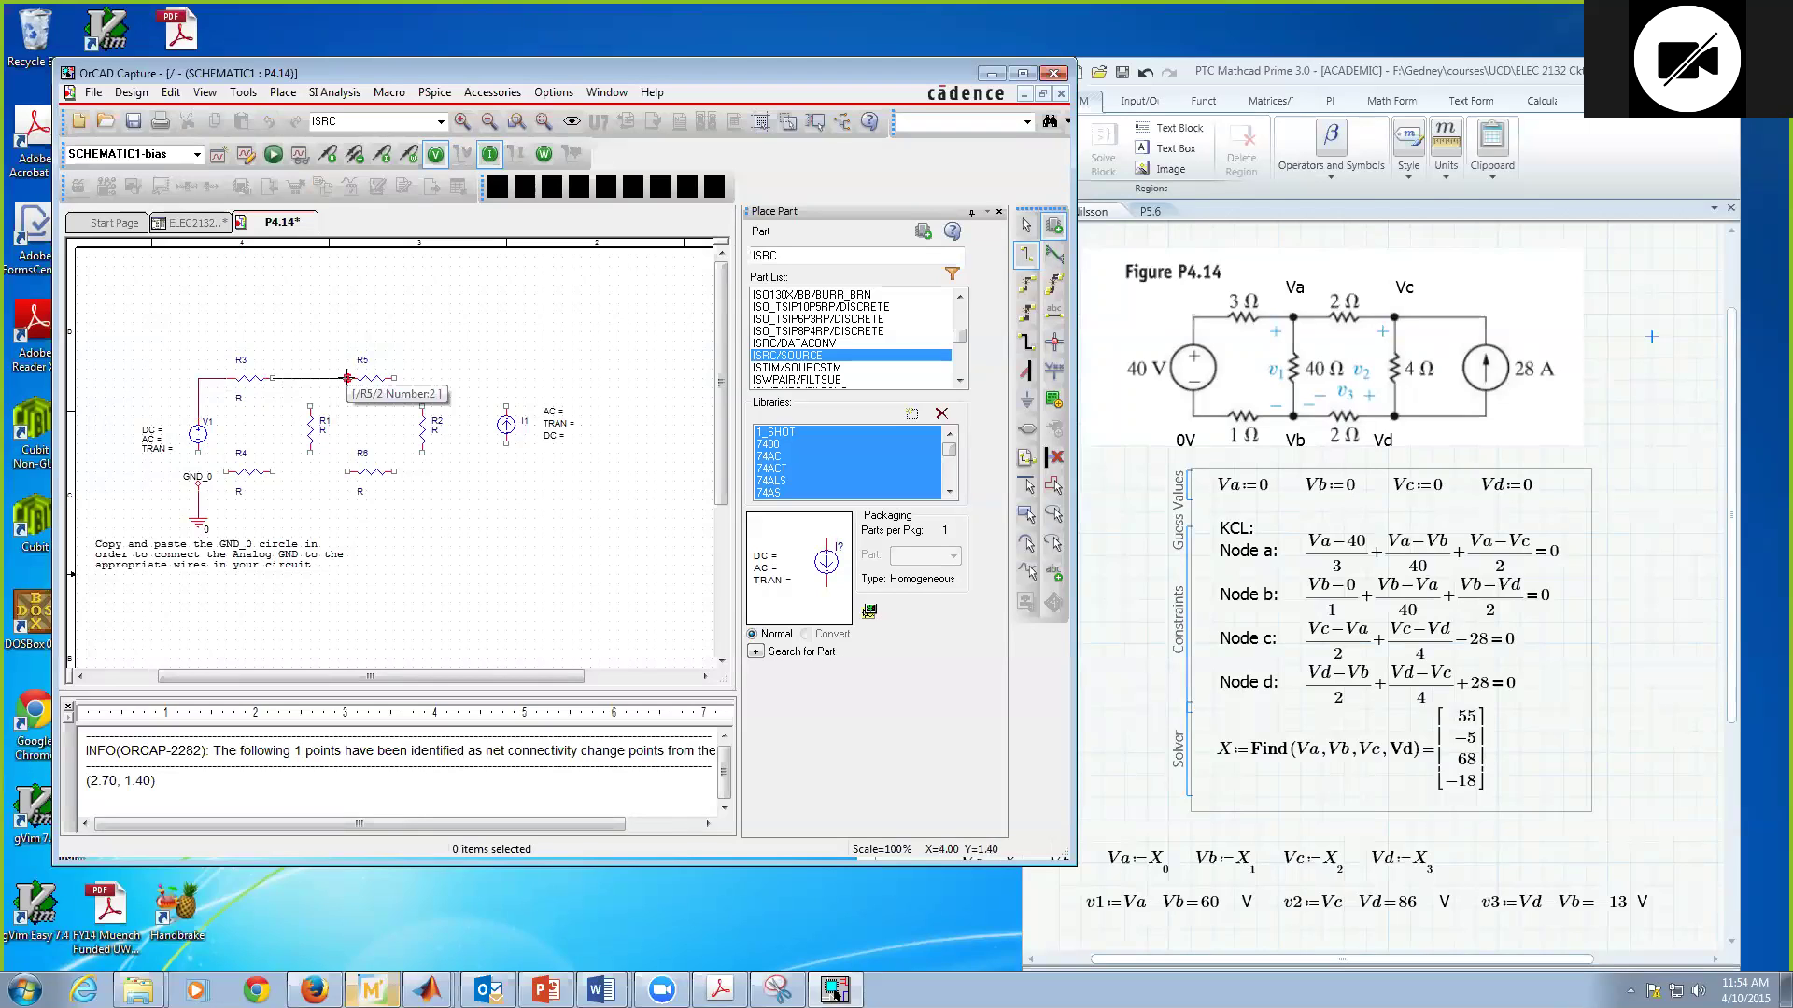
click(347, 379)
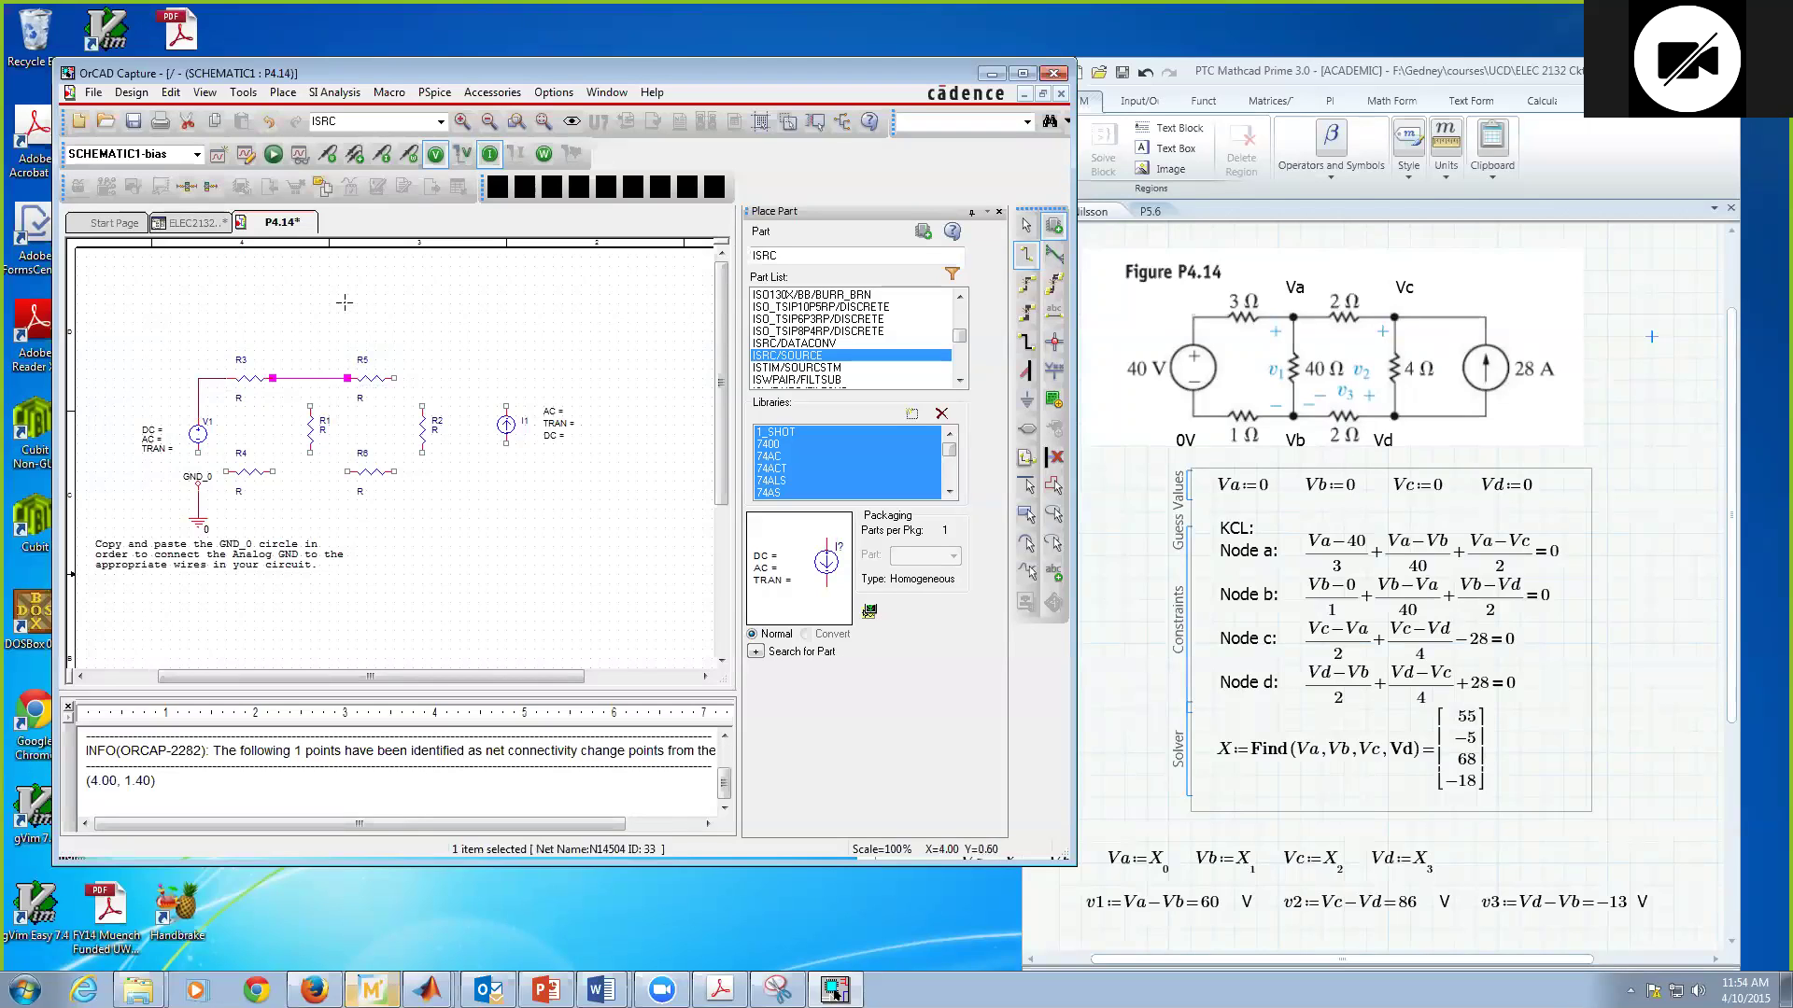
click(396, 378)
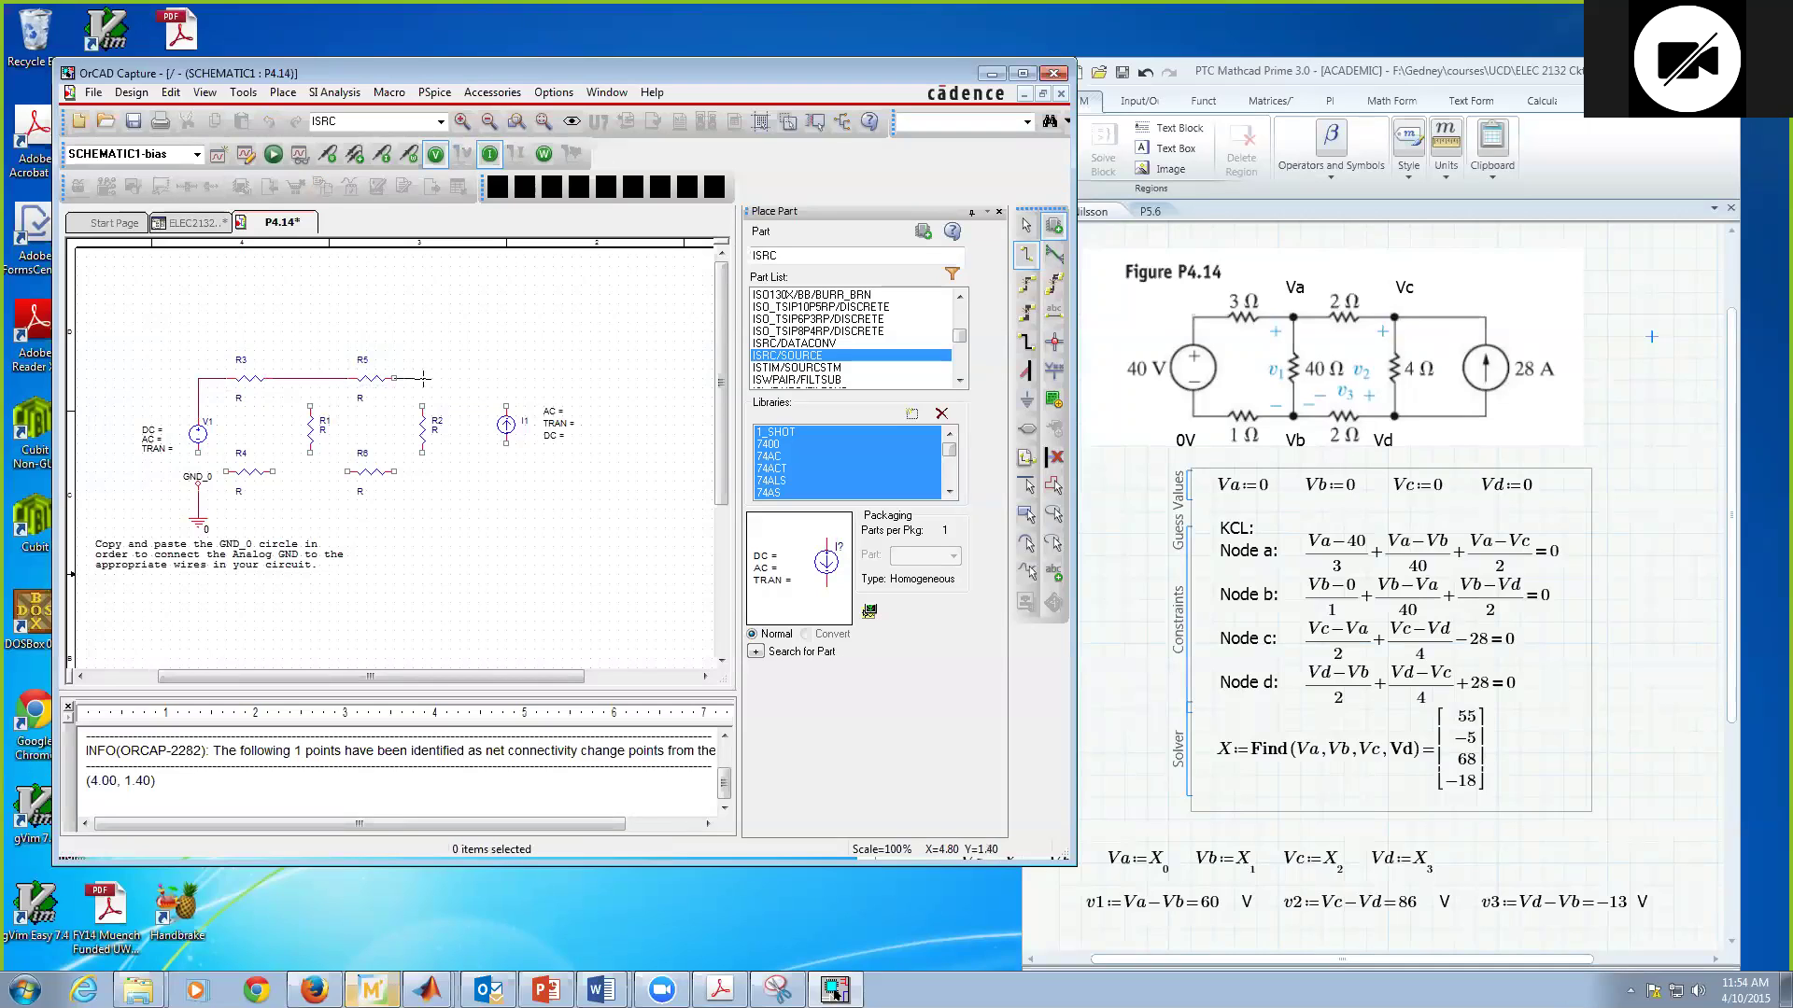
- Wire R5 down to R2, the top rail to I1, and I1's bottom to R6 and R2
click(422, 406)
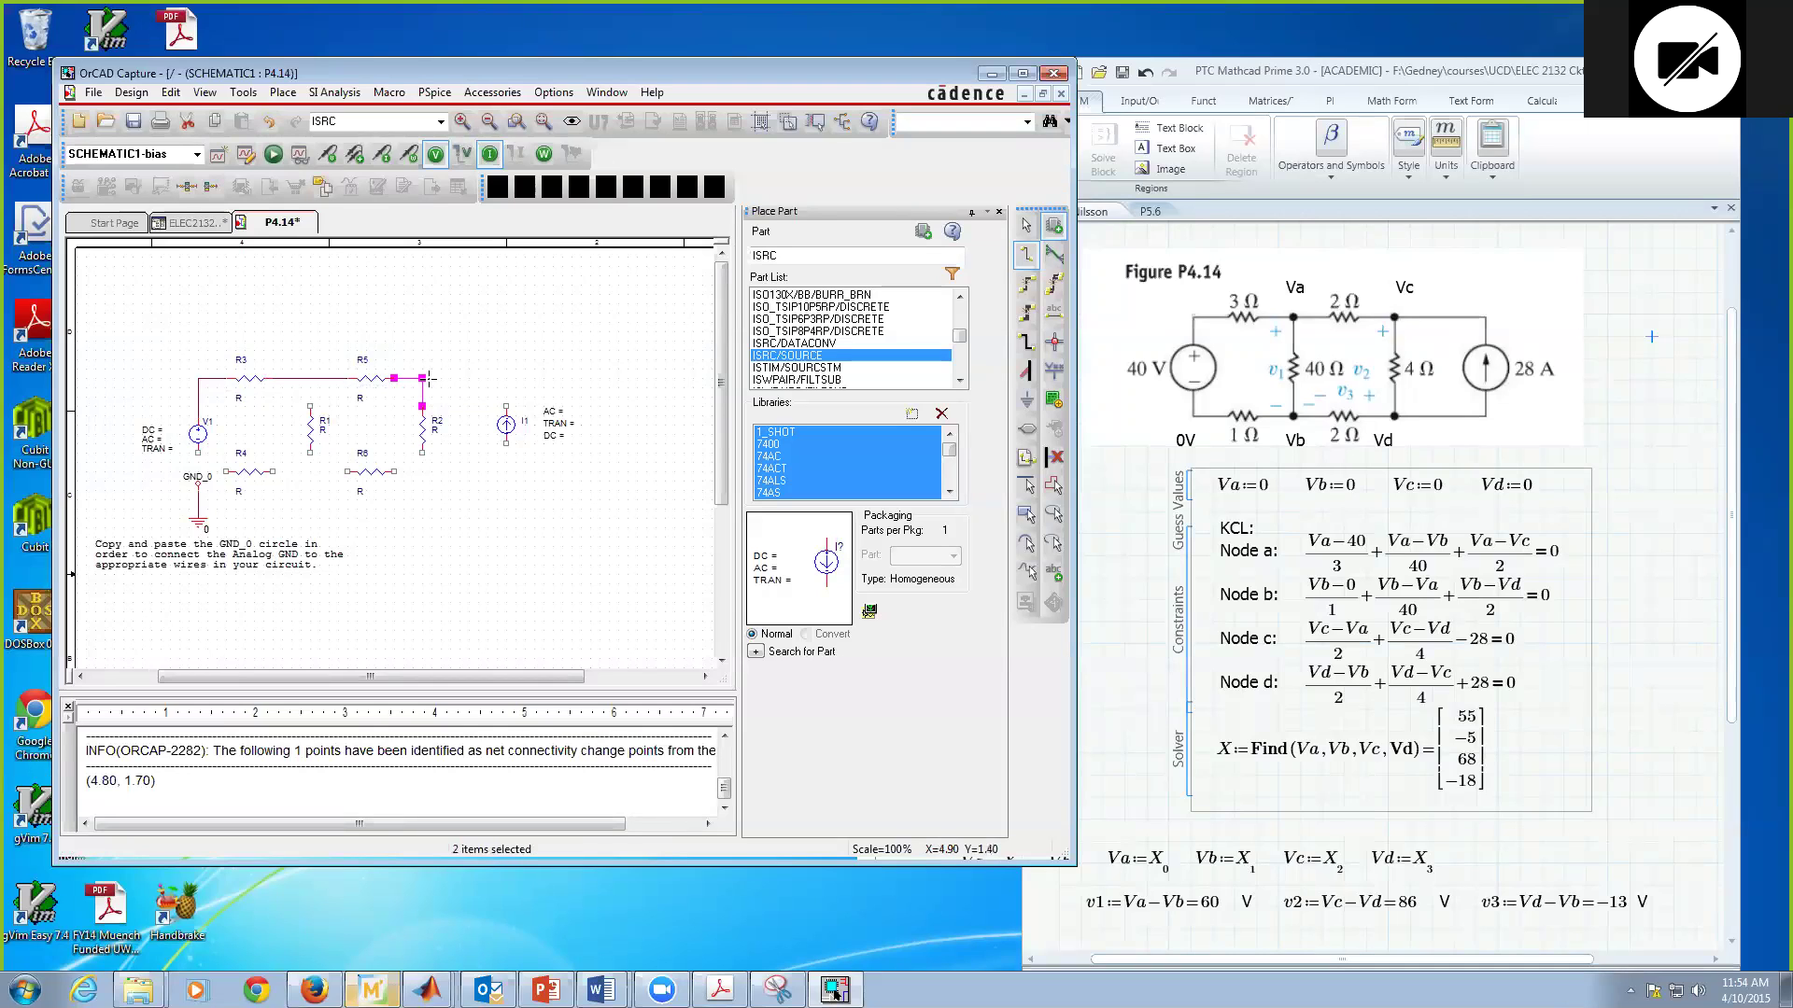
click(422, 378)
click(506, 406)
click(506, 444)
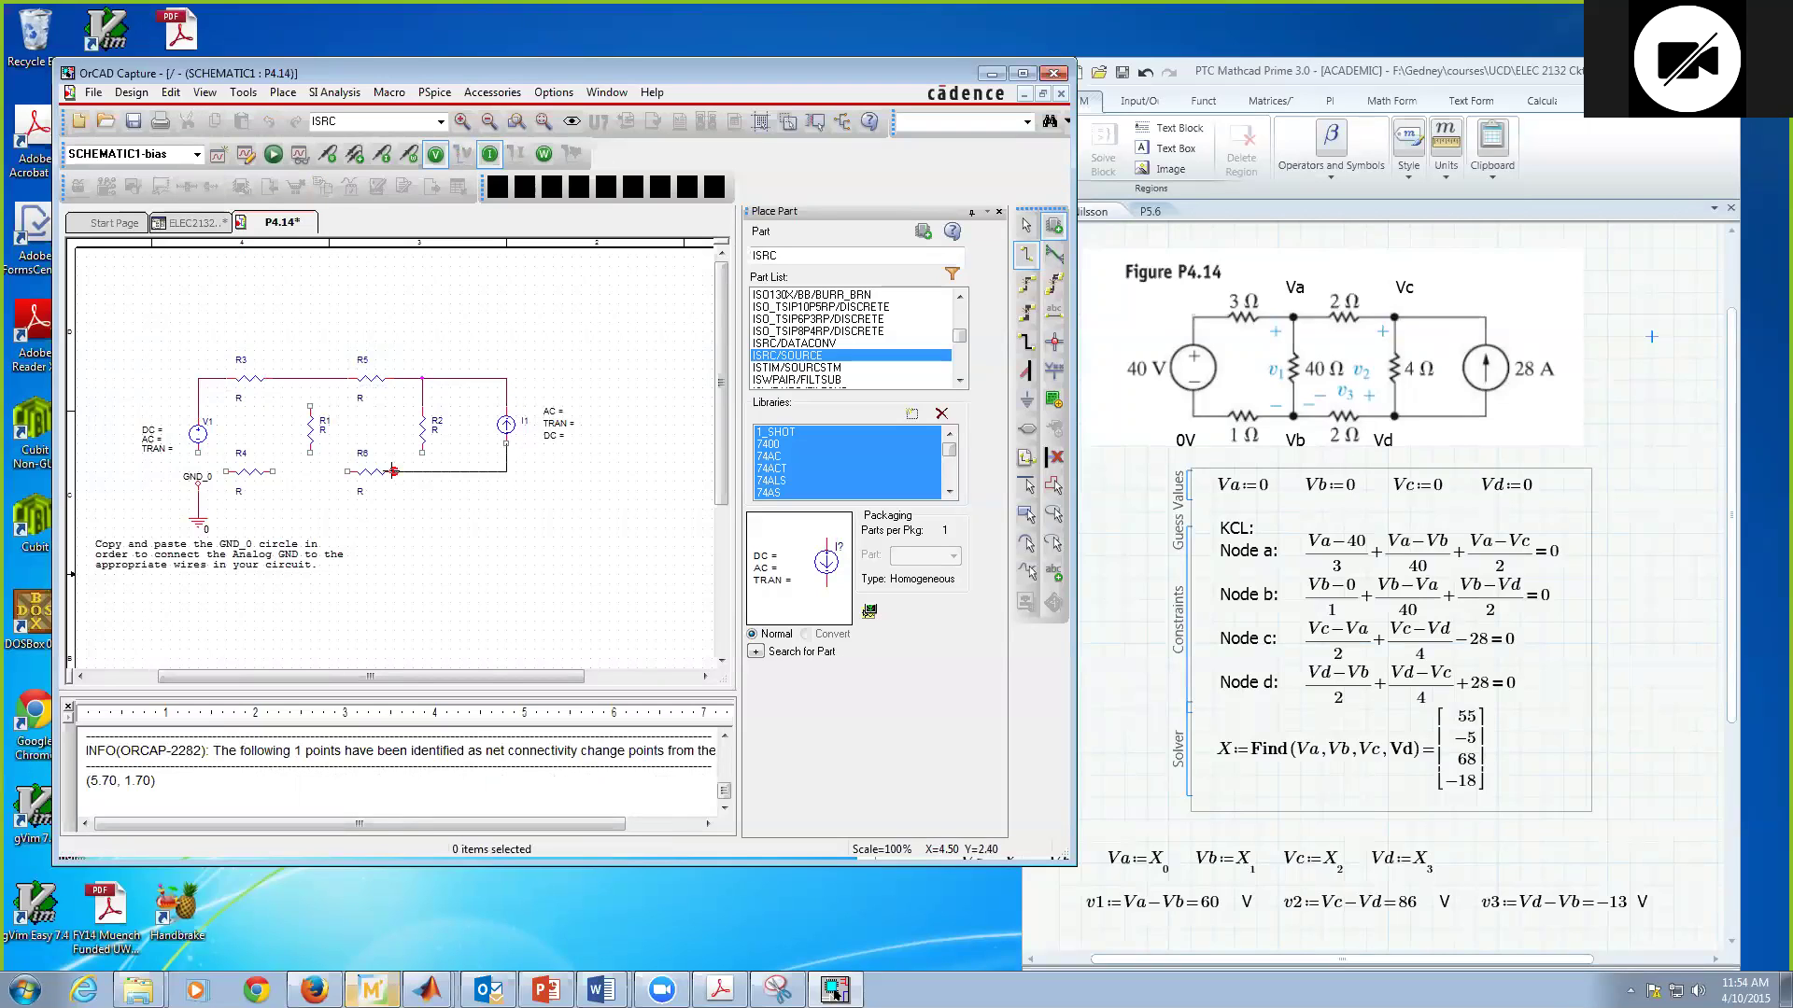
click(393, 471)
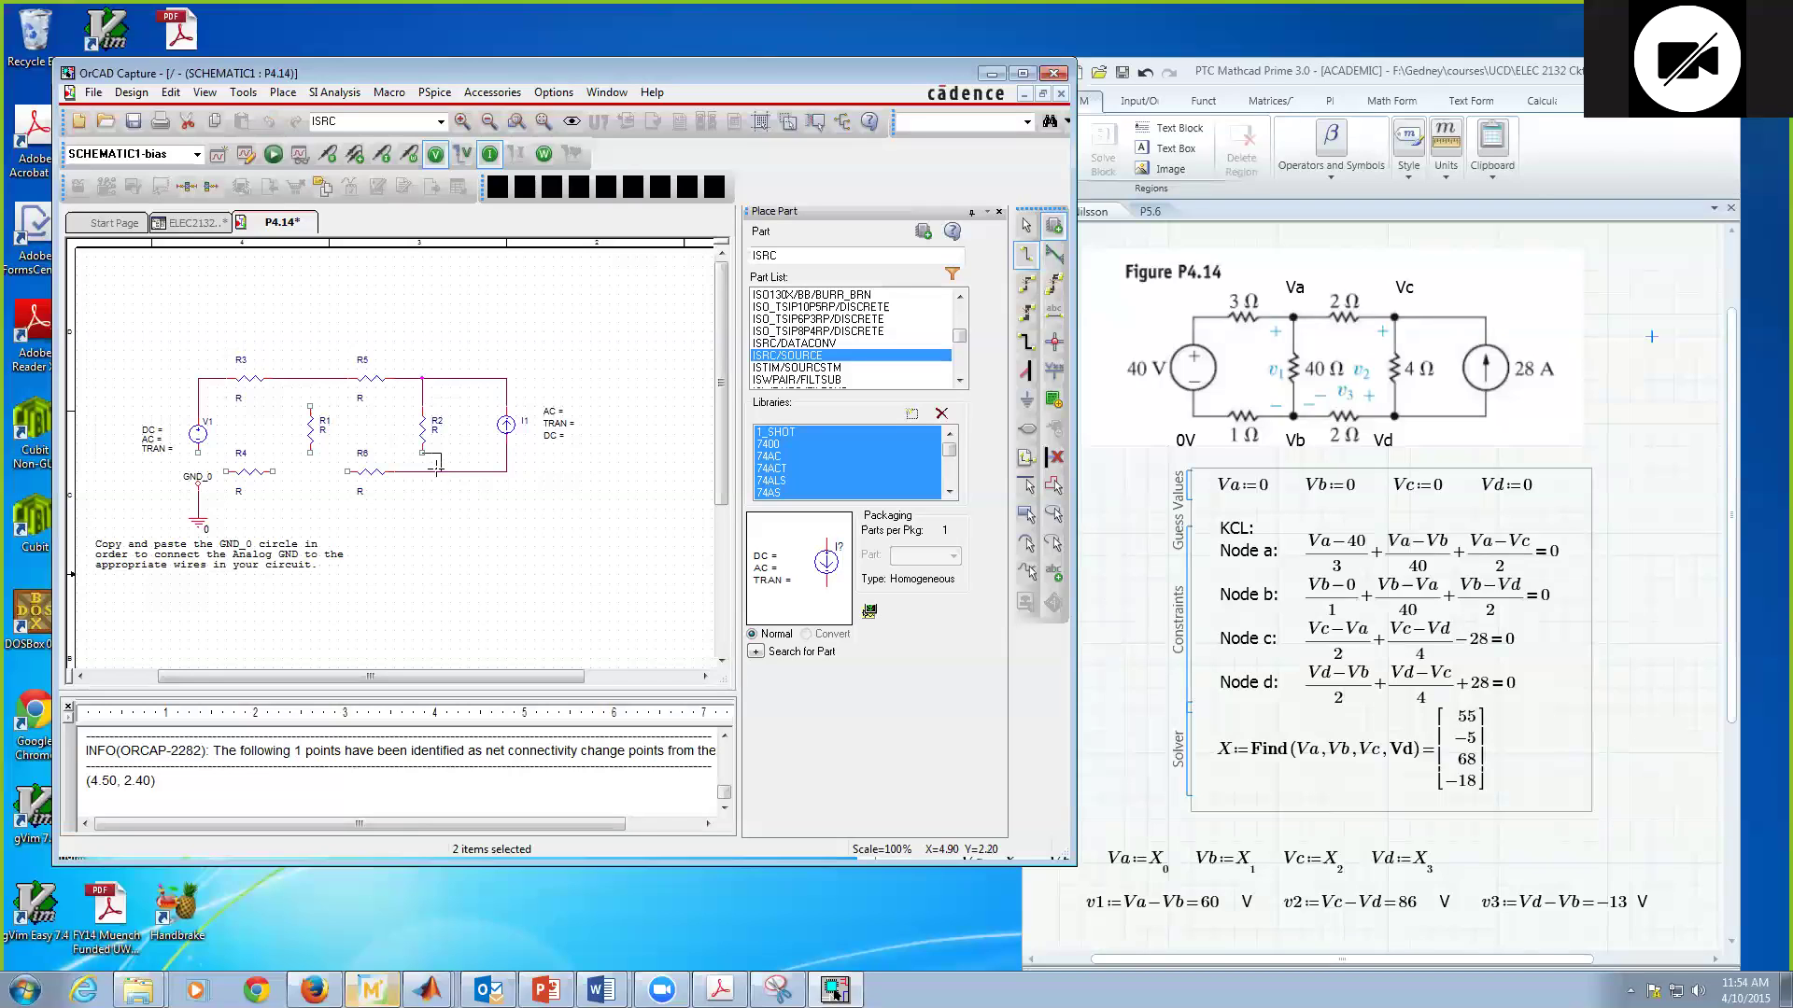
mouse_move(422, 471)
mouse_down()
mouse_move(446, 470)
mouse_move(422, 470)
mouse_up()
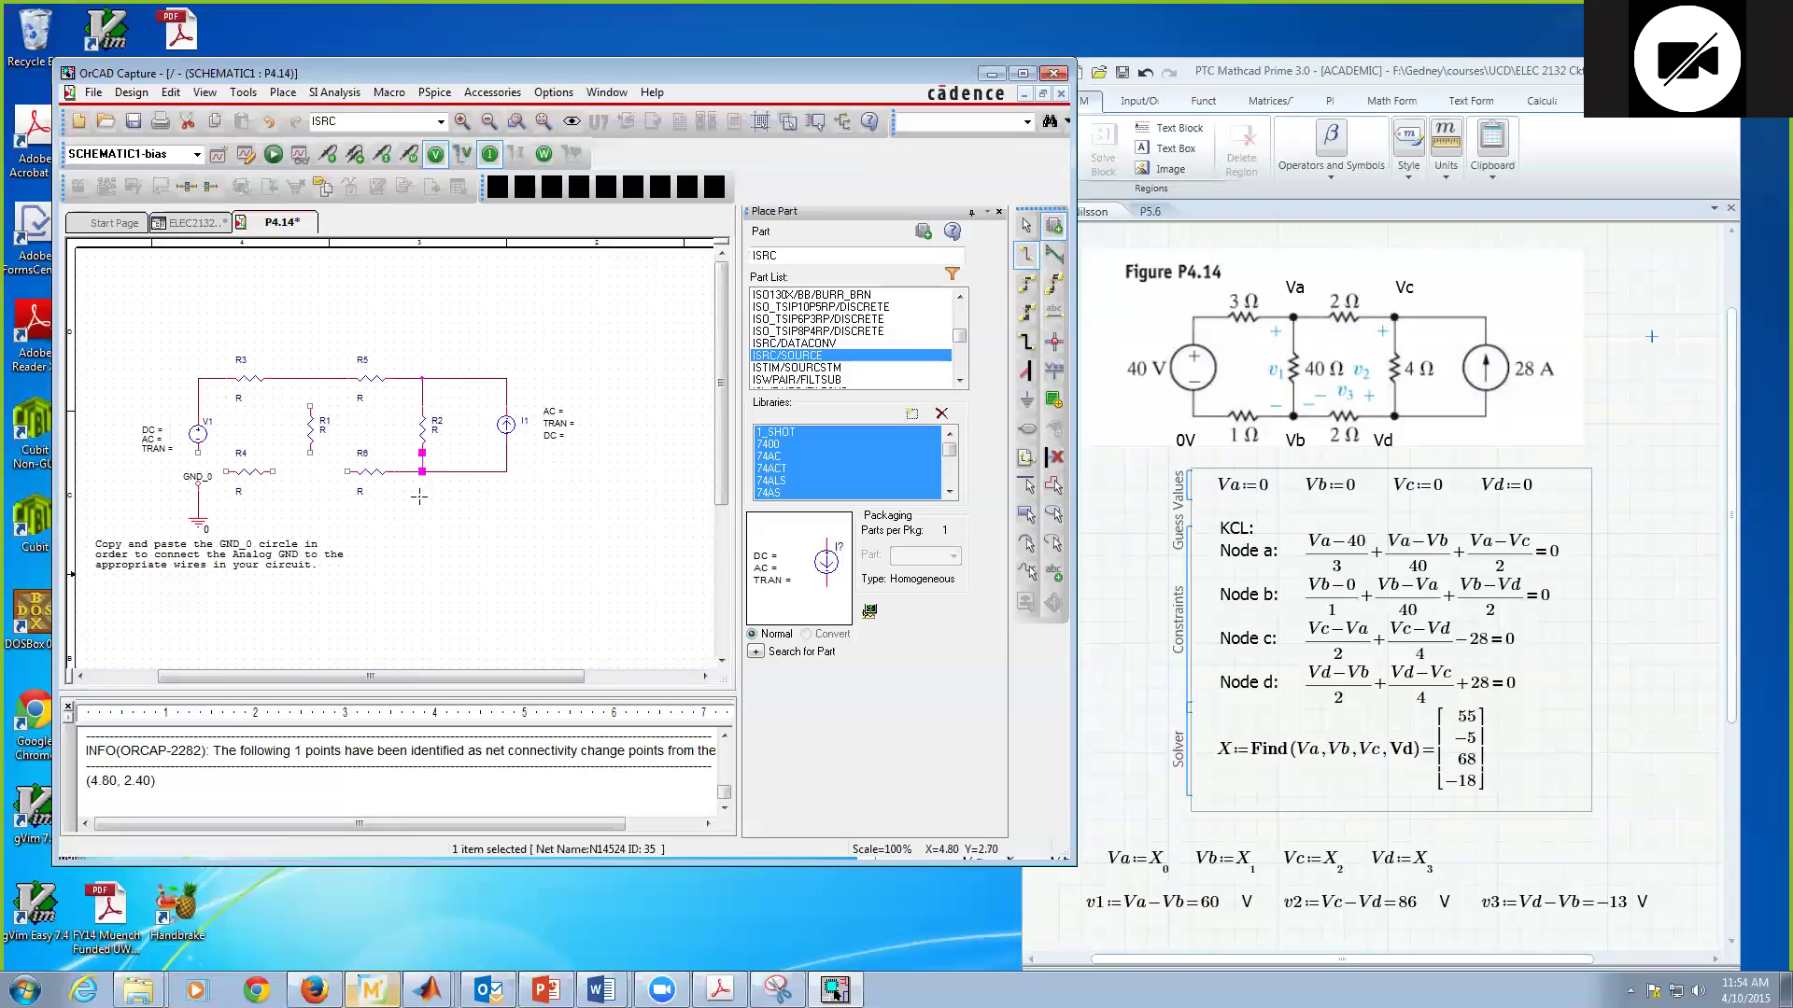
- Connect R6 to R4 and tie R1 between the bottom and top wires
click(346, 471)
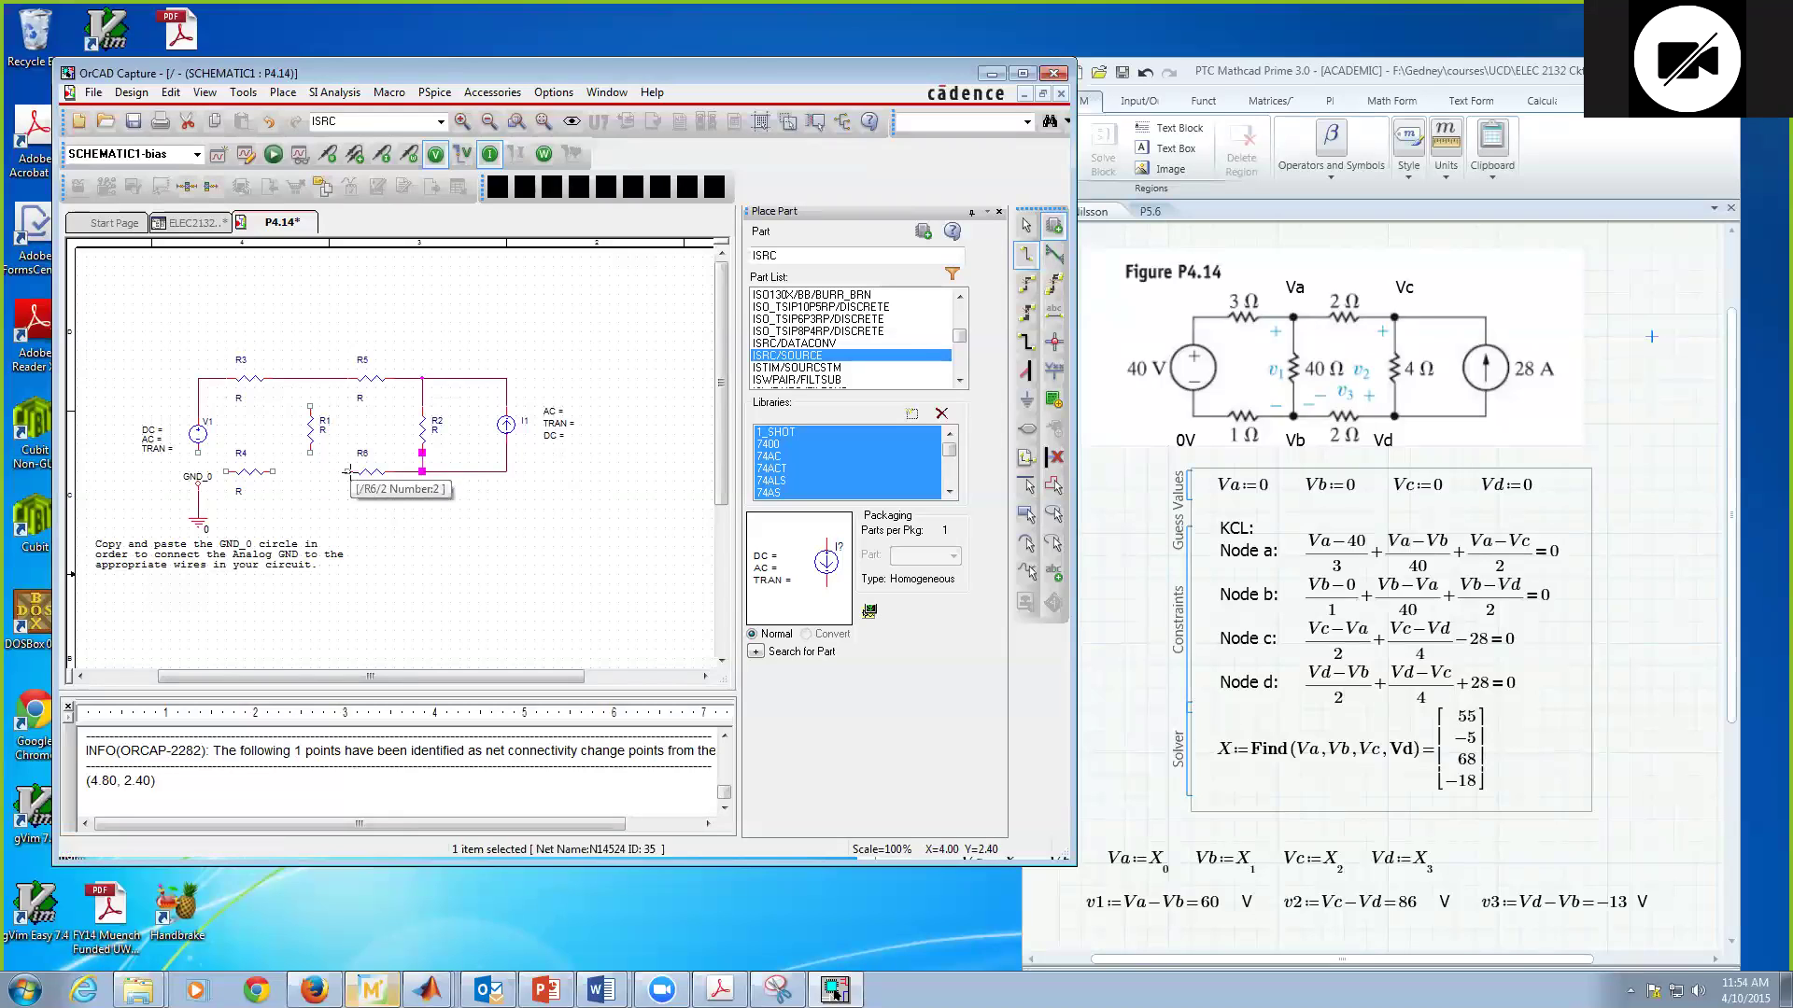
click(271, 472)
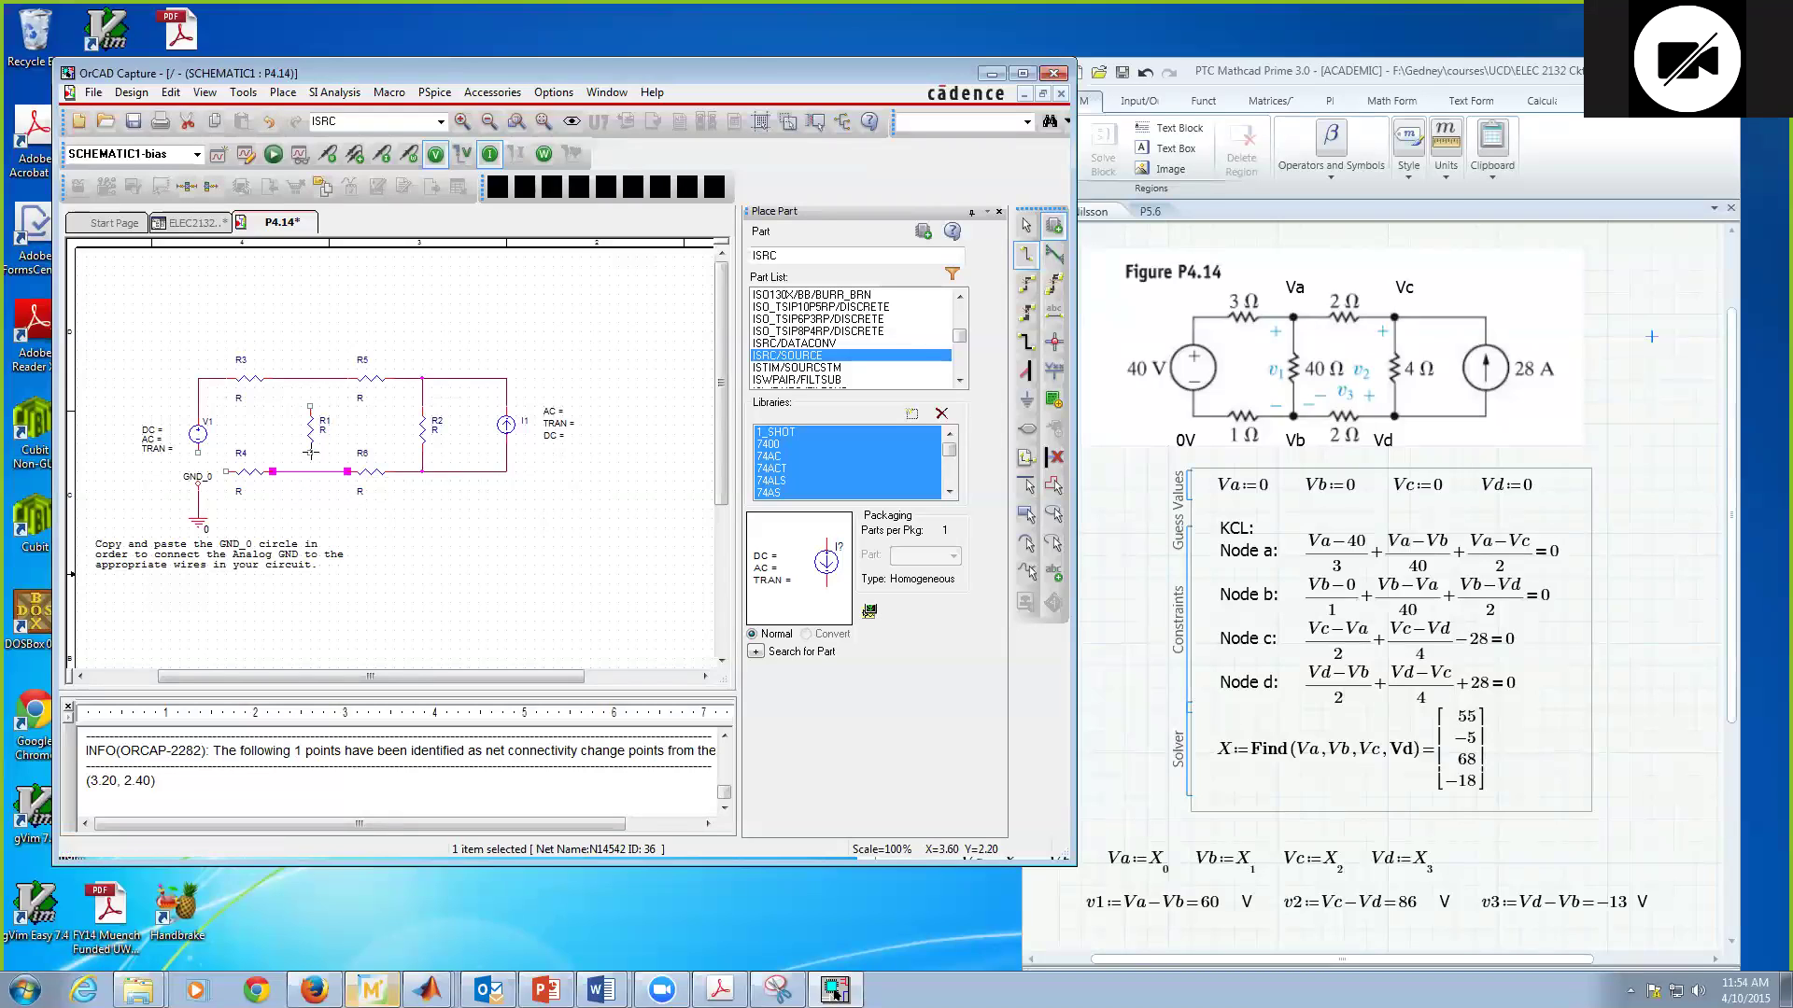
click(311, 452)
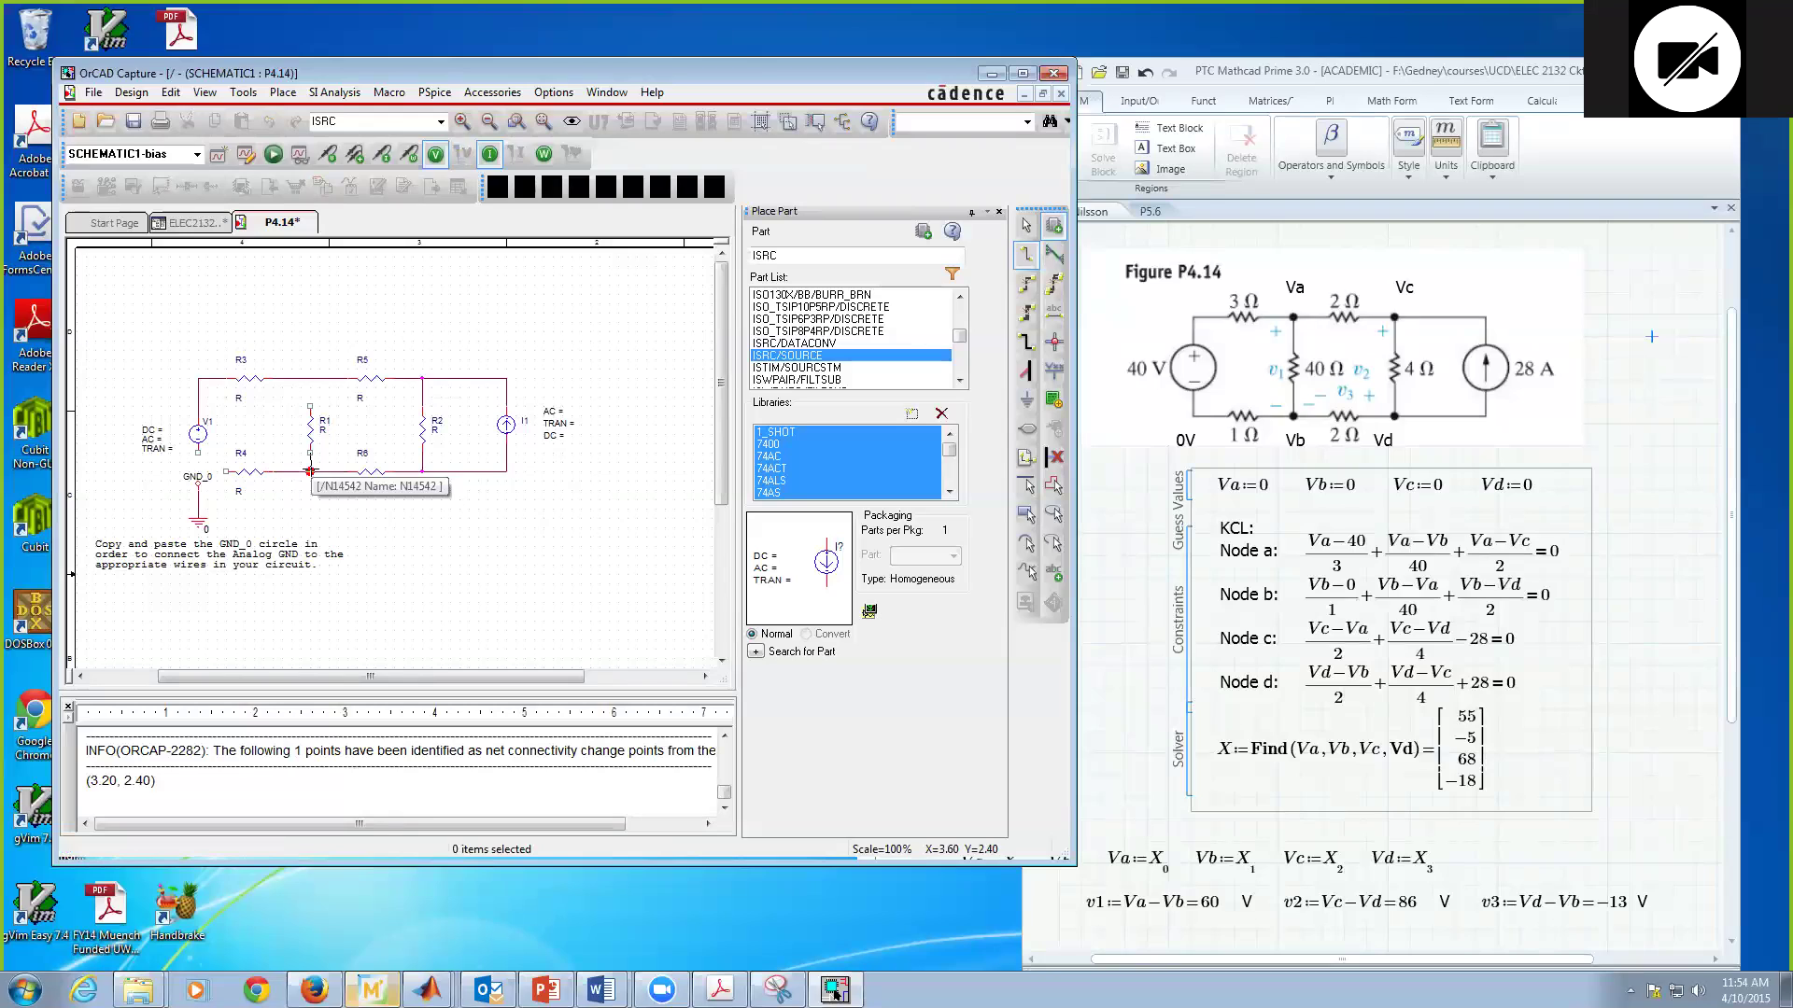
click(311, 471)
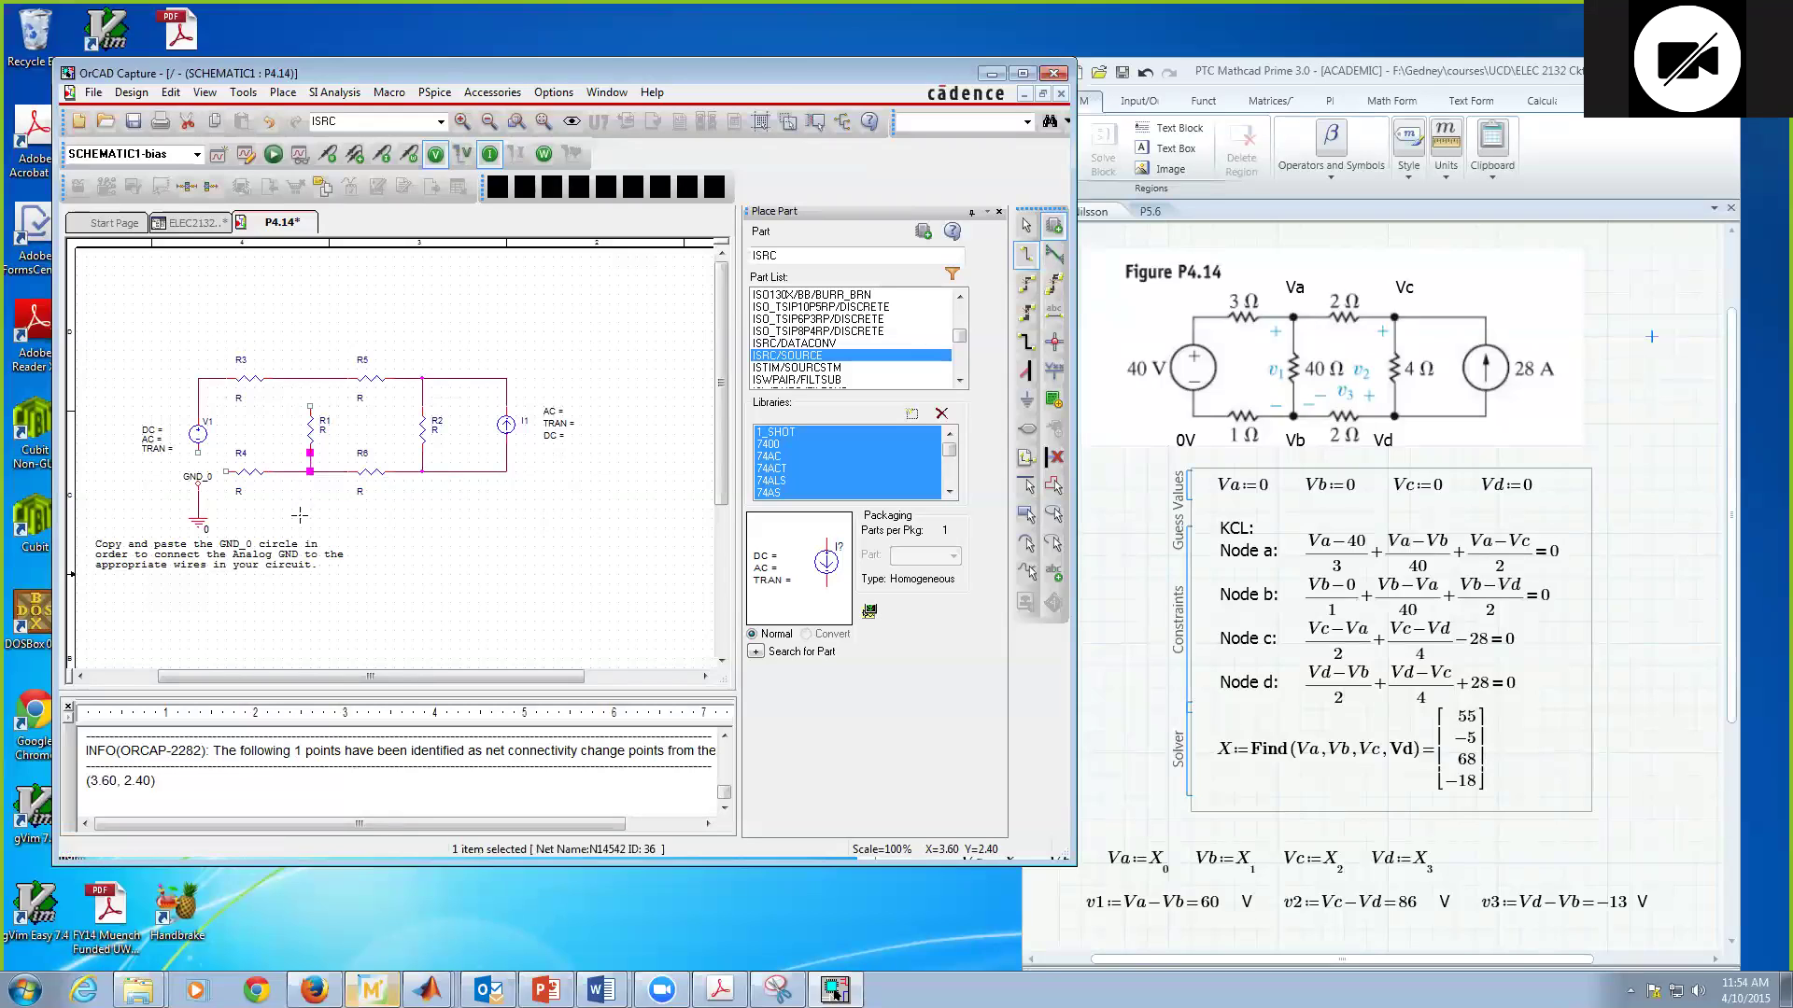
click(310, 378)
- Wire V1's bottom terminal to GND_0 and check the ground link to R4
click(197, 455)
click(198, 483)
mouse_move(197, 492)
mouse_down()
mouse_move(194, 468)
mouse_move(198, 486)
mouse_up()
click(198, 489)
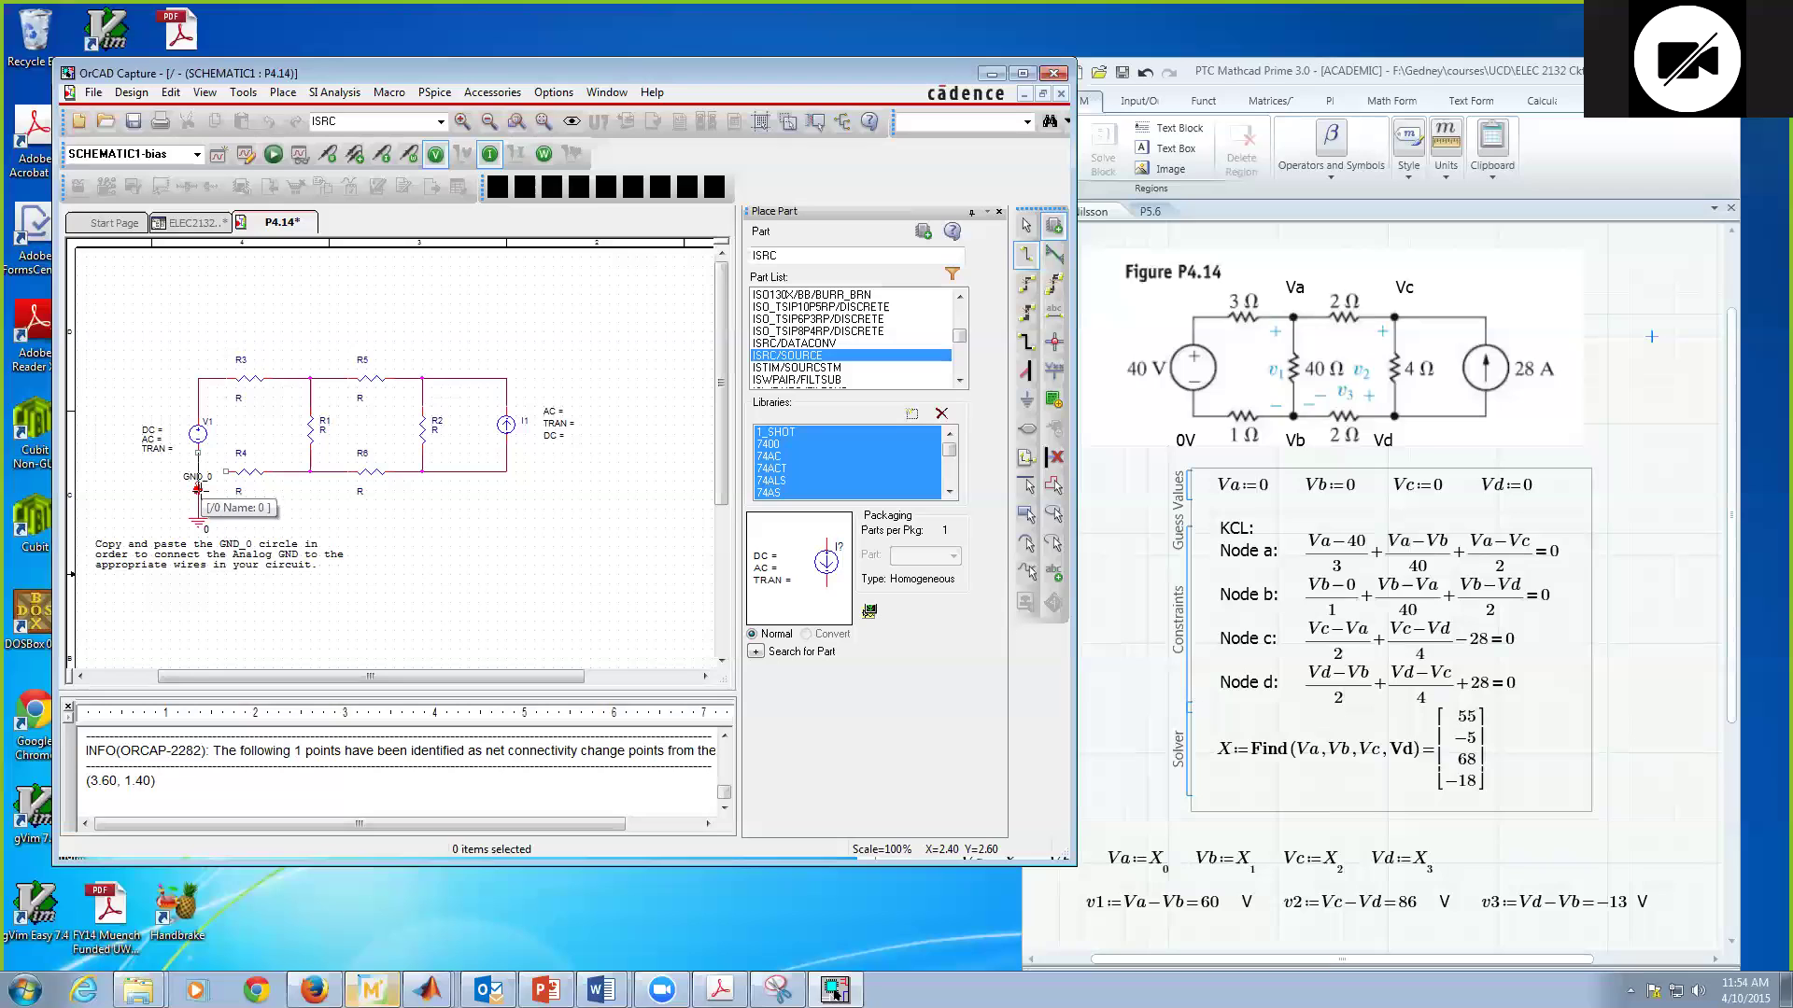
click(198, 488)
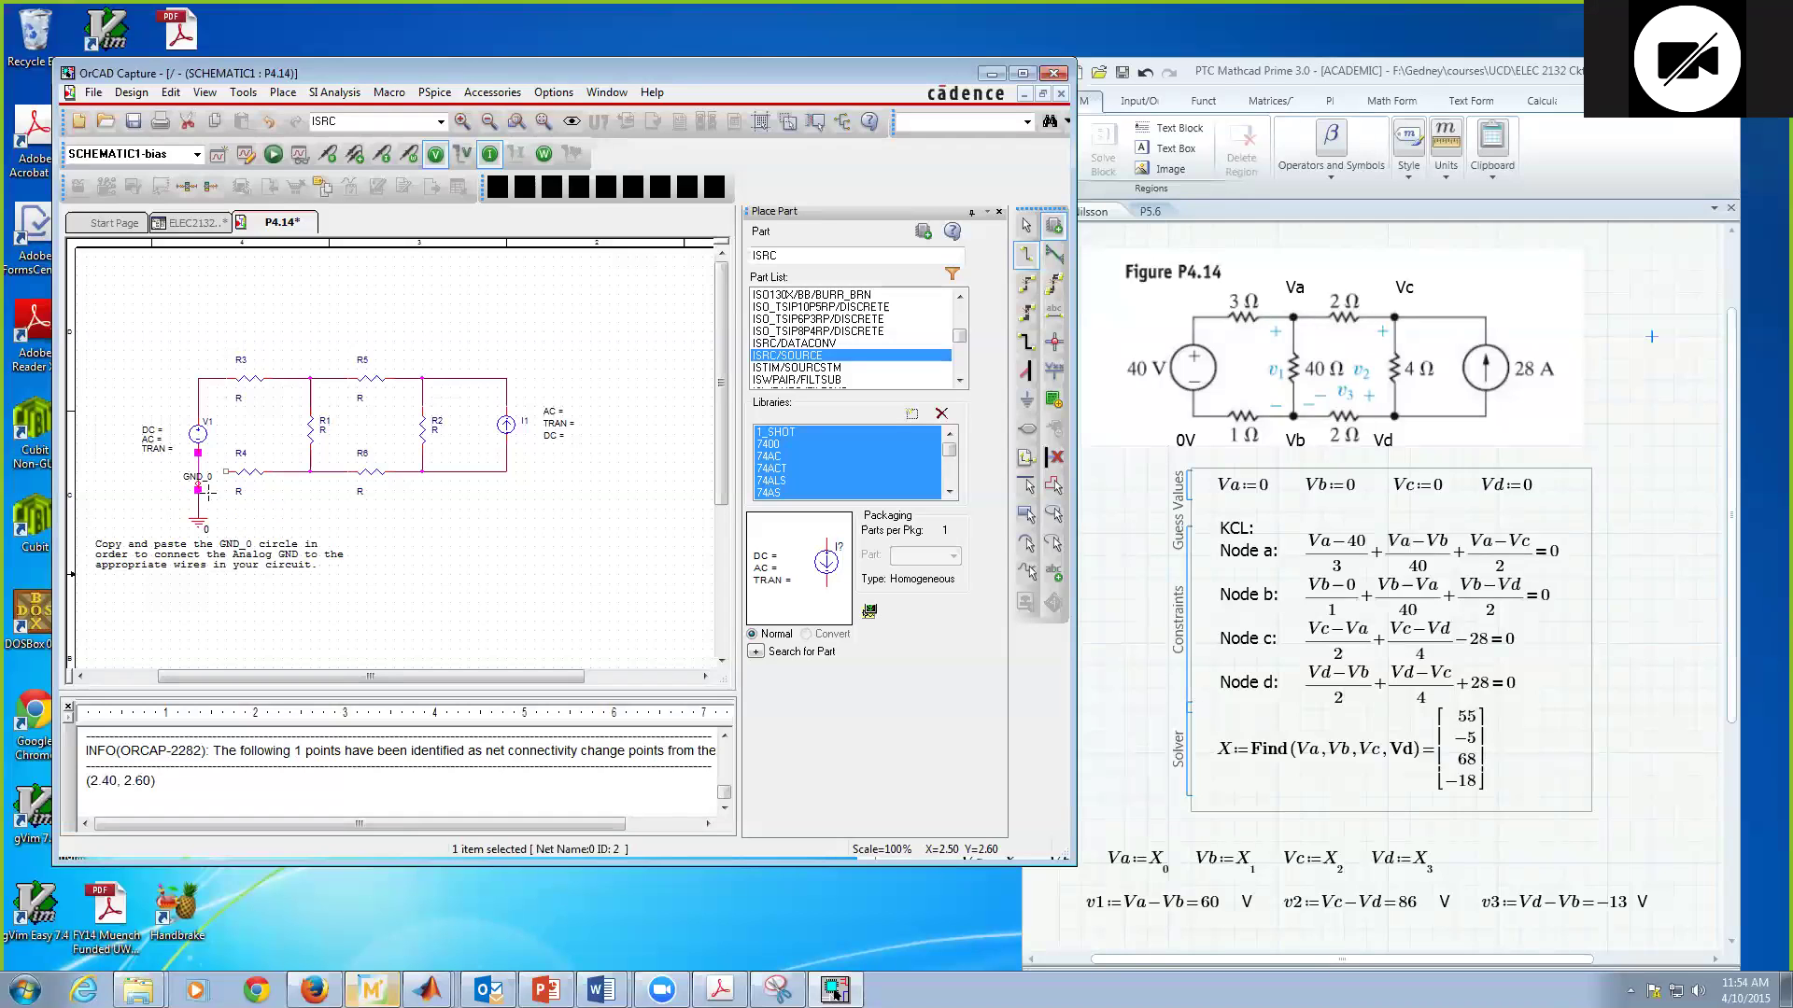
click(222, 470)
click(196, 474)
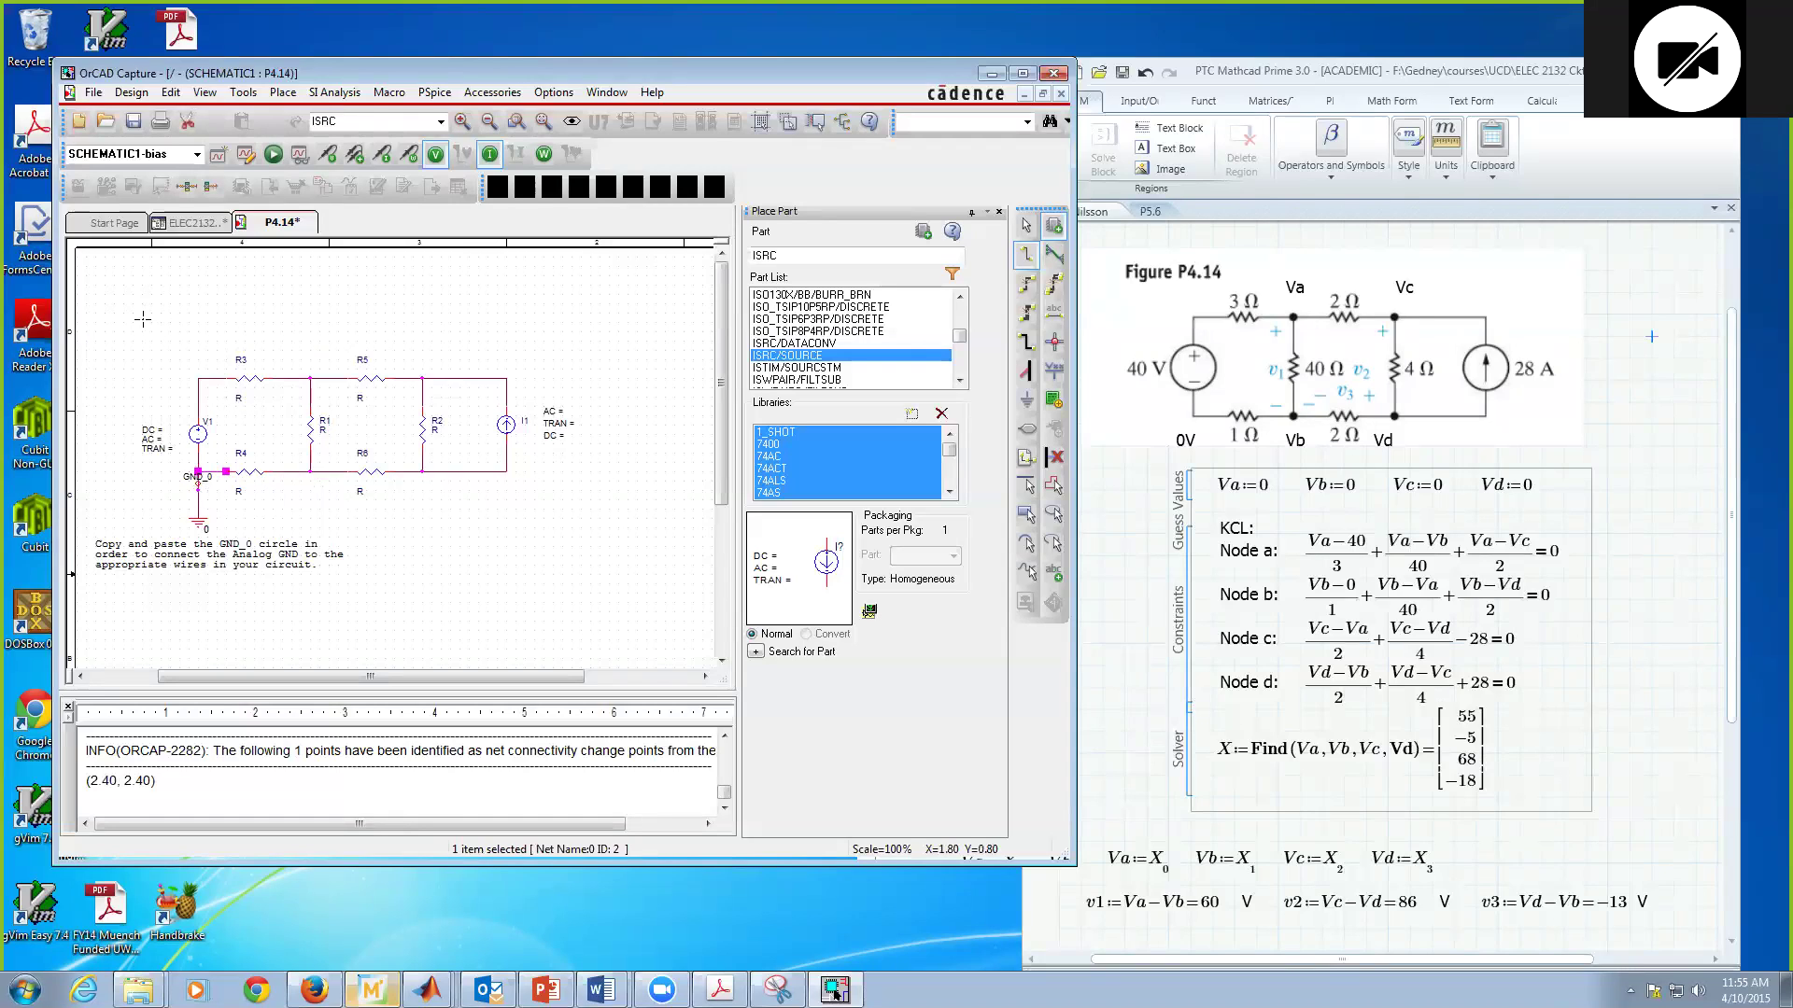
key(Escape)
- Save the schematic and set voltage source V1's DC value to 40
click(233, 309)
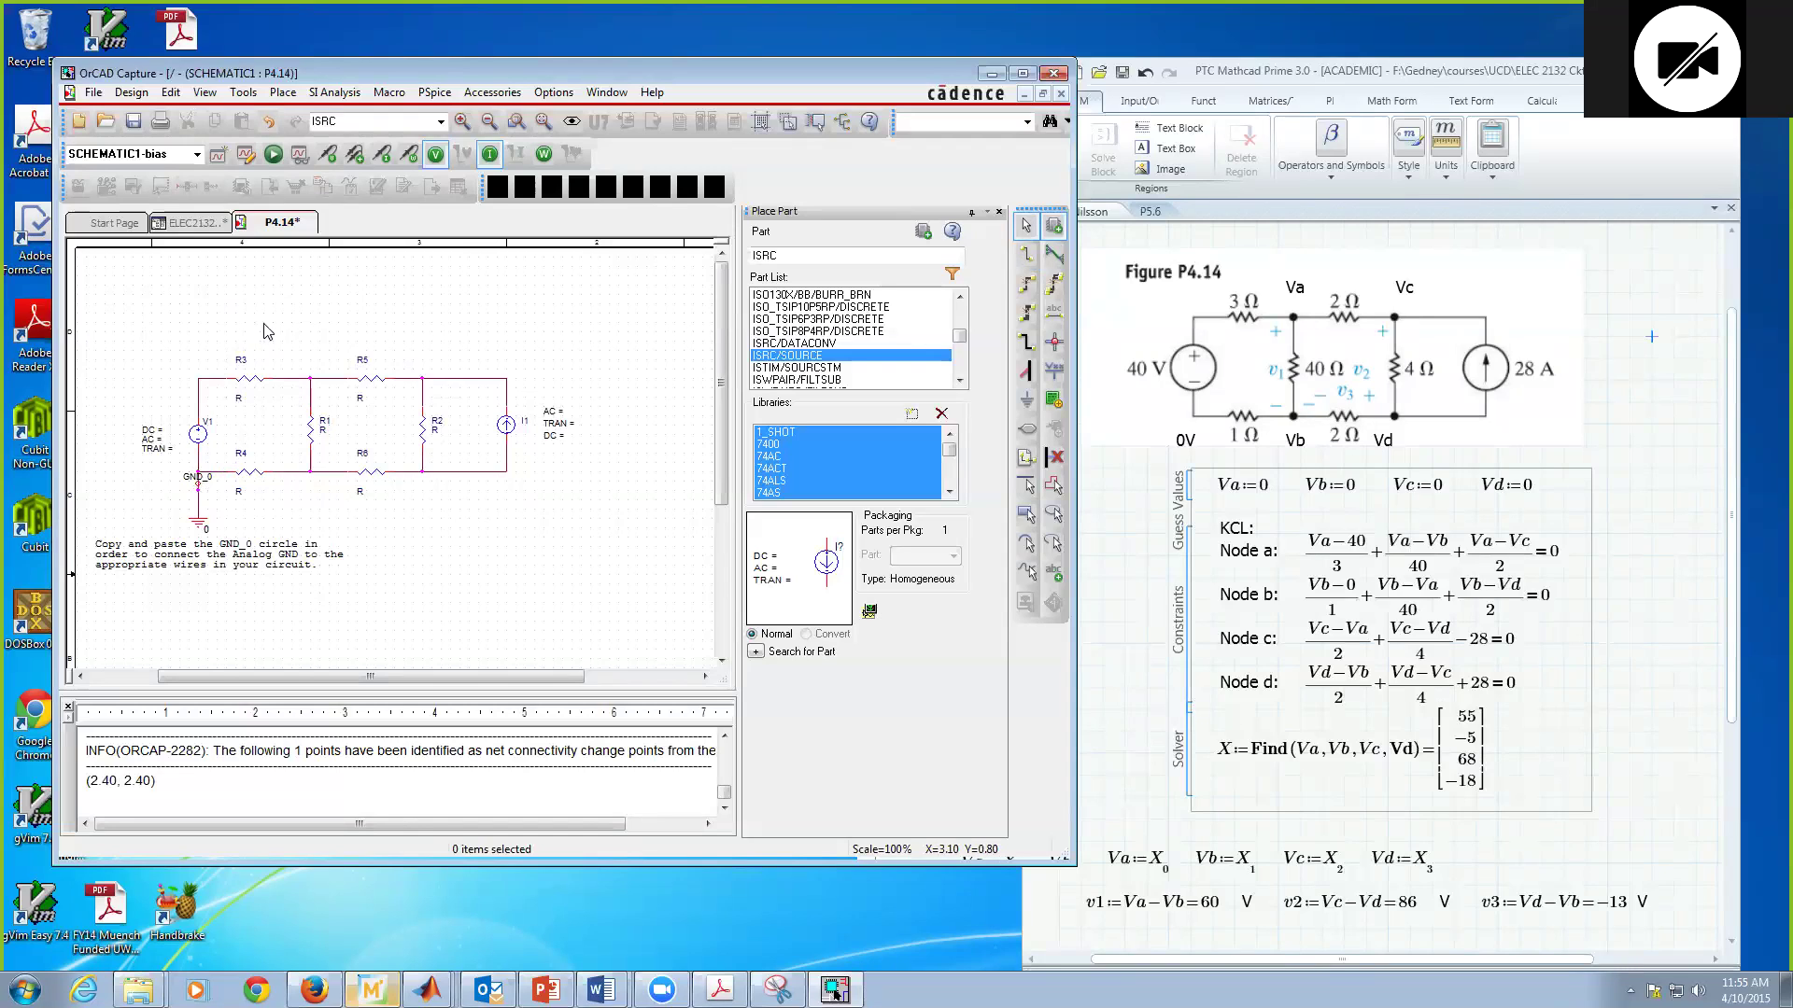
click(133, 120)
click(159, 435)
double_click(151, 435)
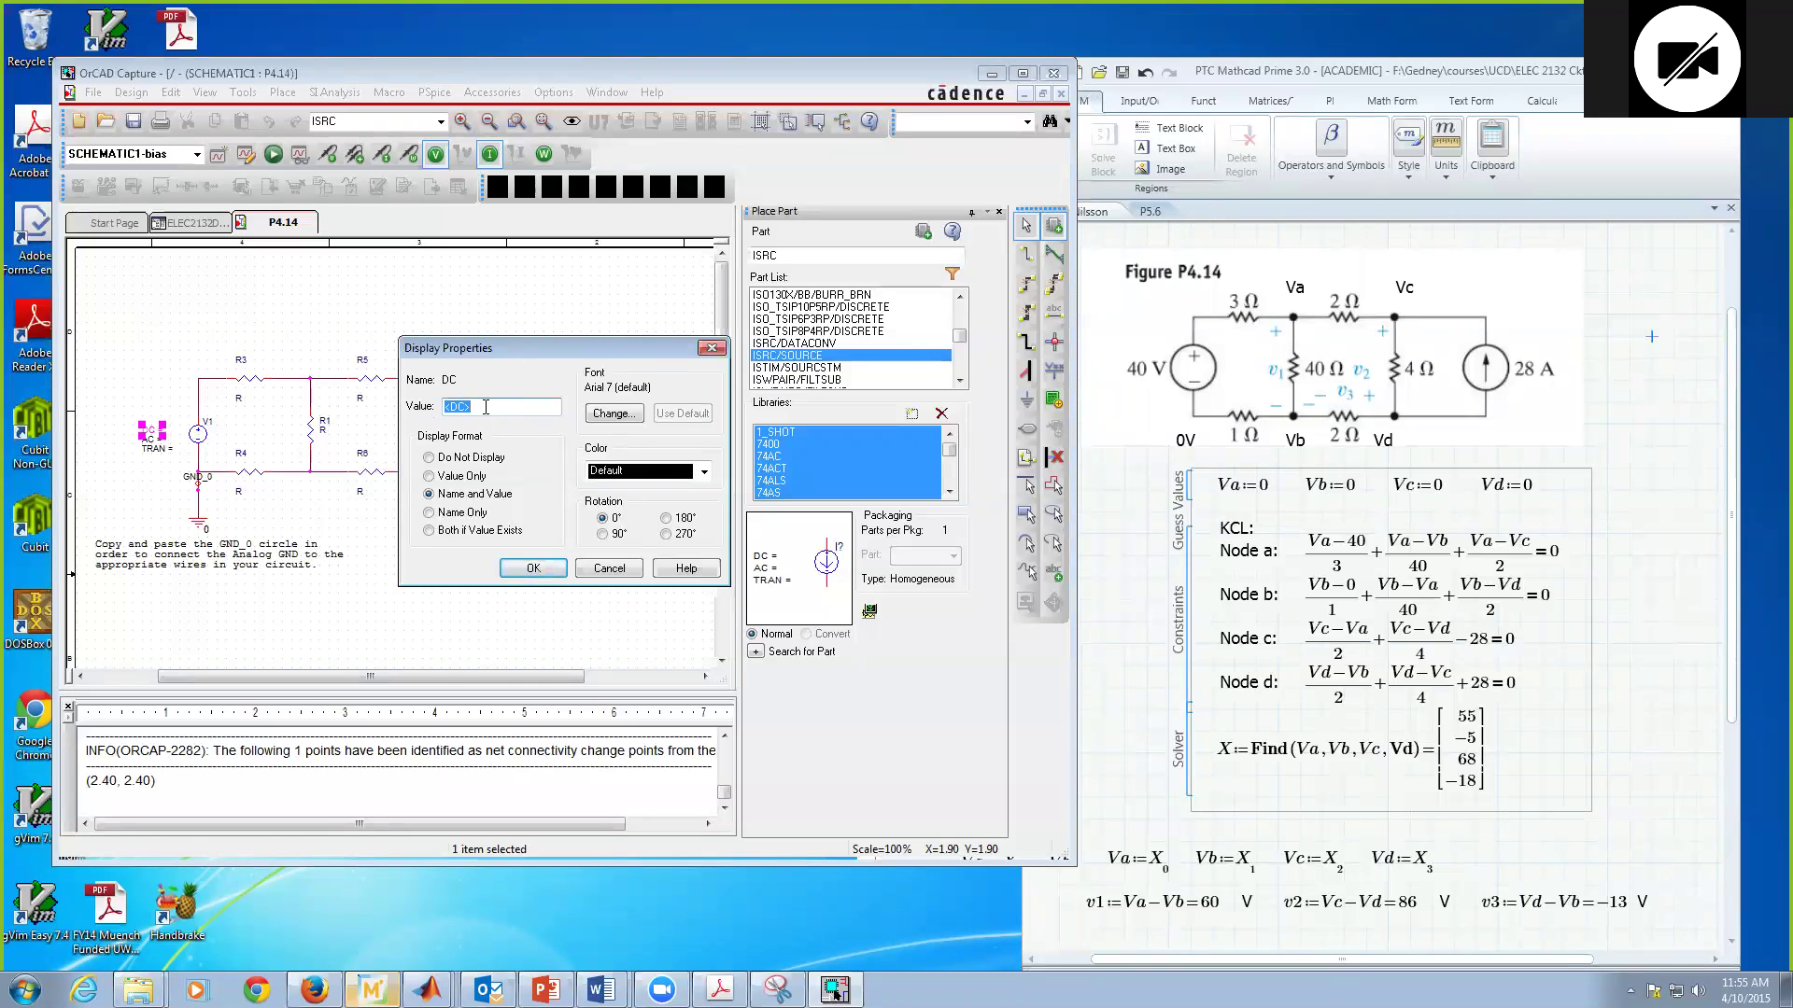
text(40)
click(533, 570)
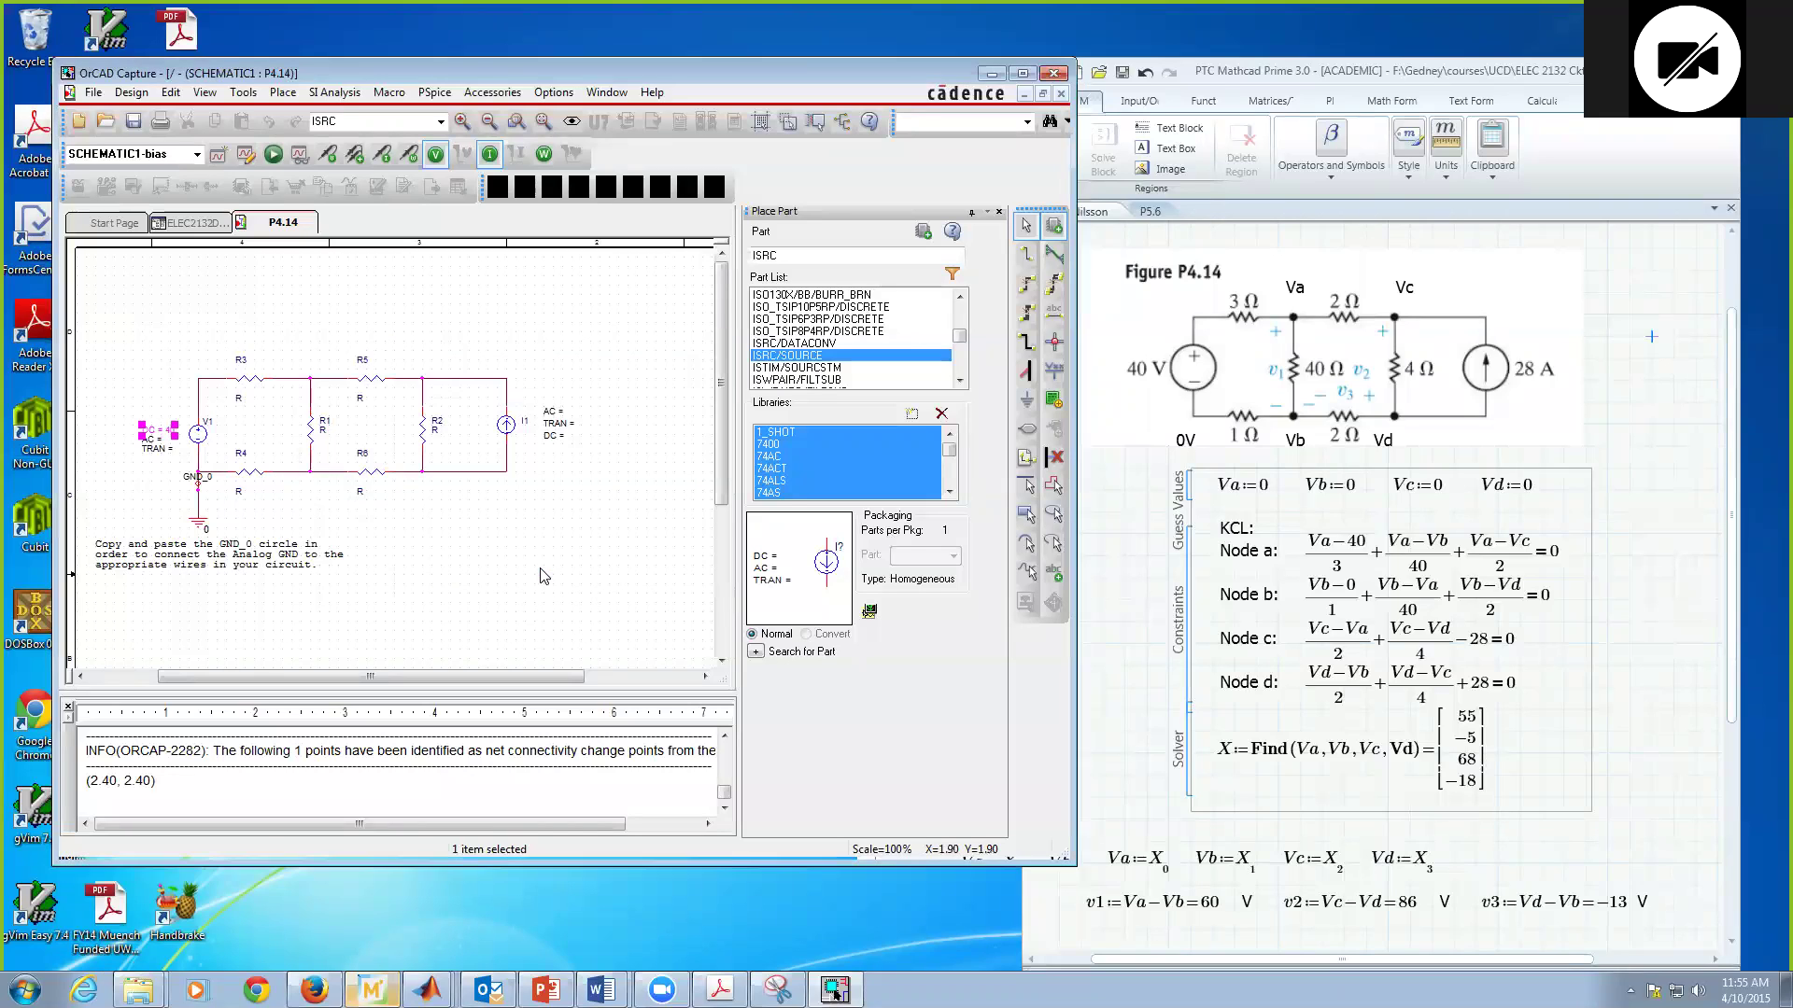
- Set current source I1's DC value to 28
click(177, 440)
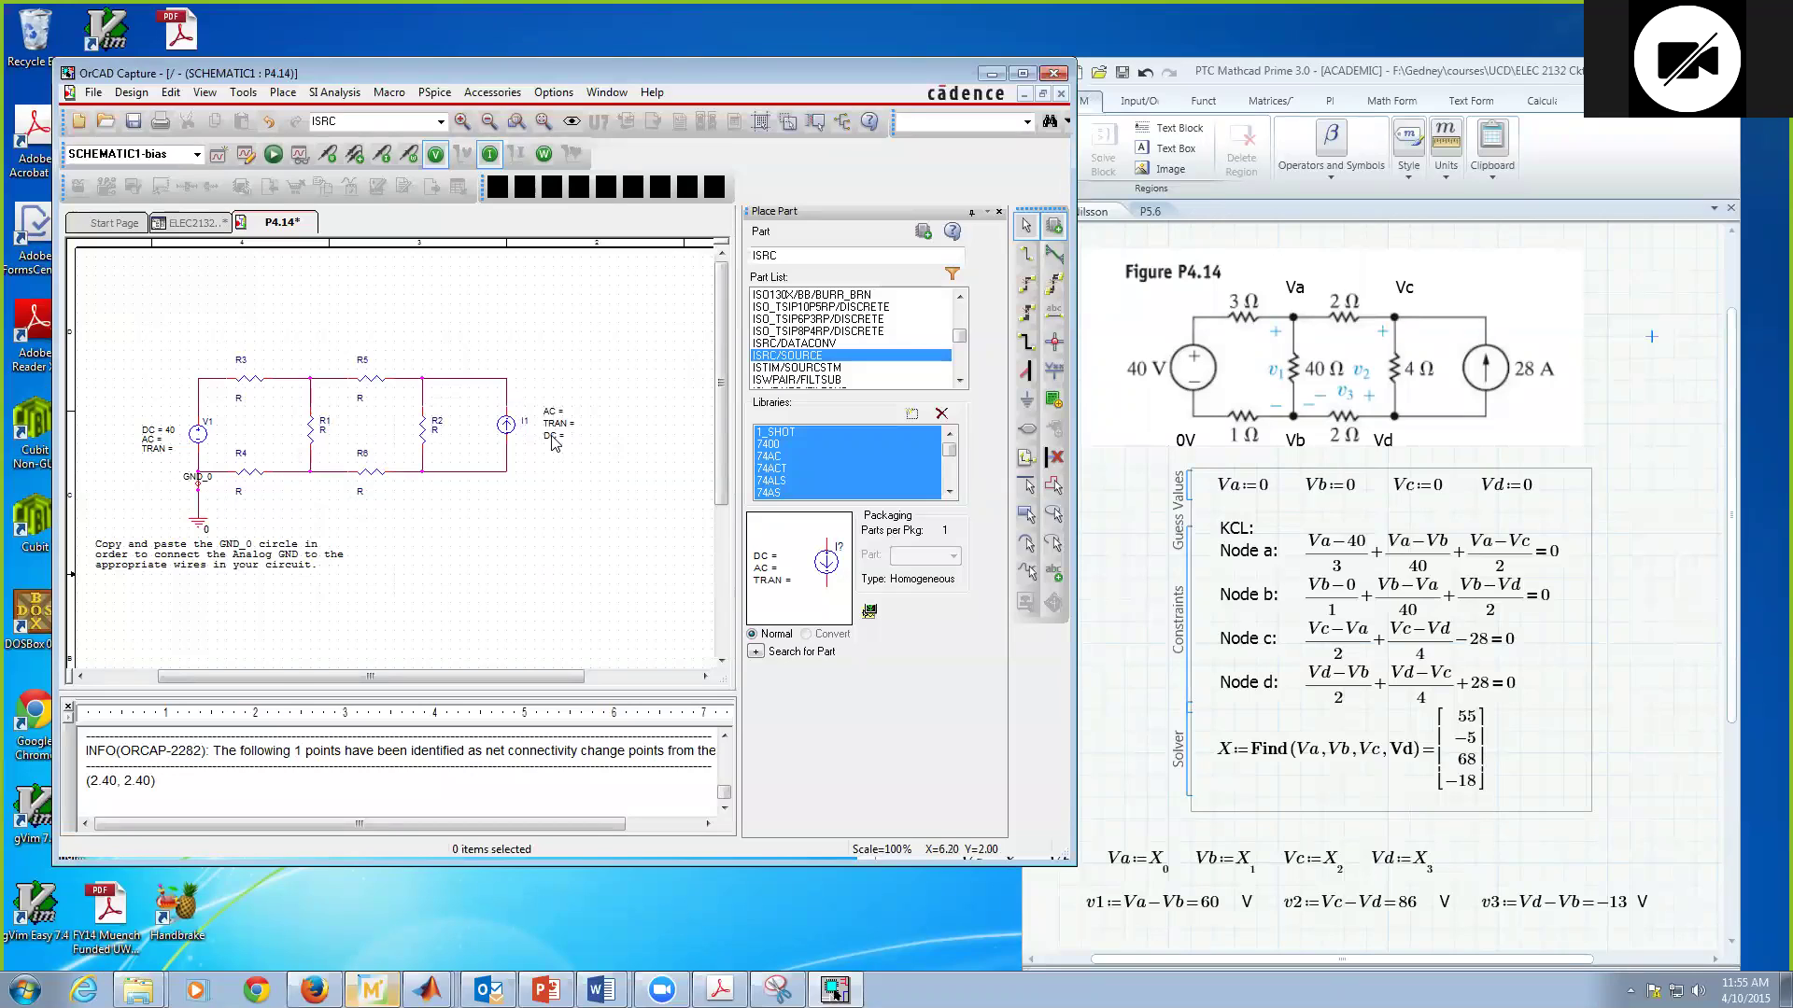
double_click(552, 442)
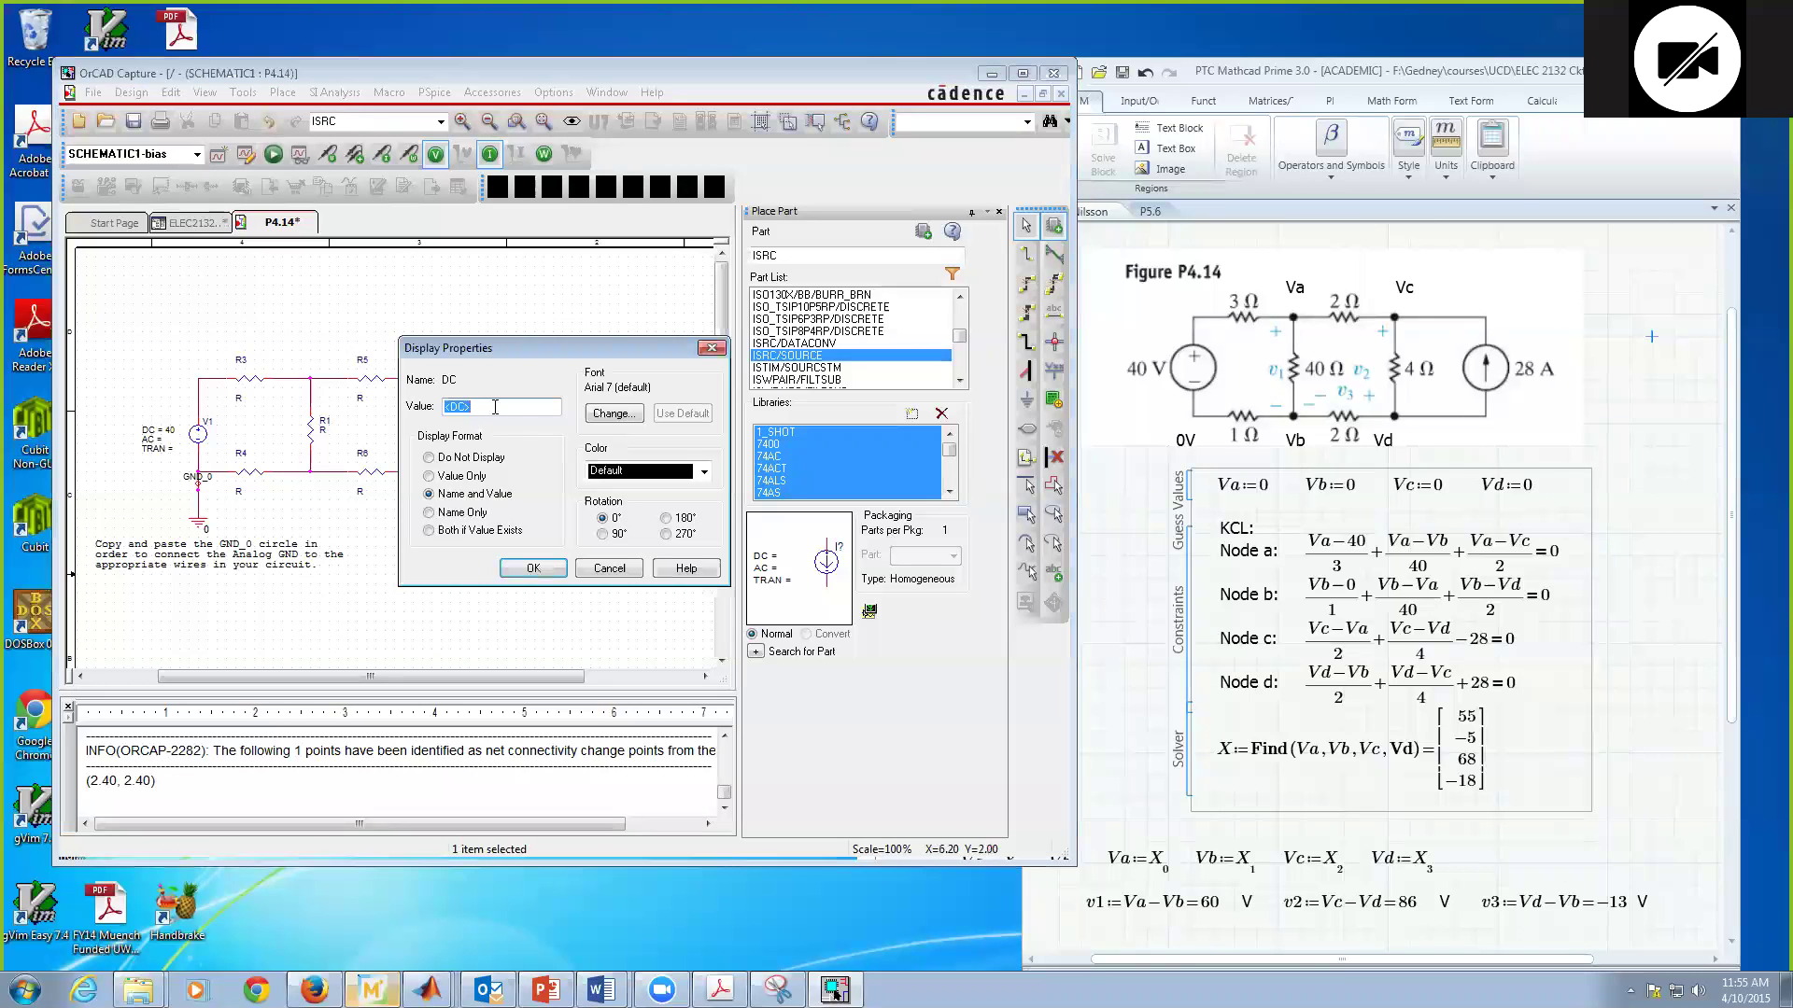
text(28)
click(533, 567)
click(602, 446)
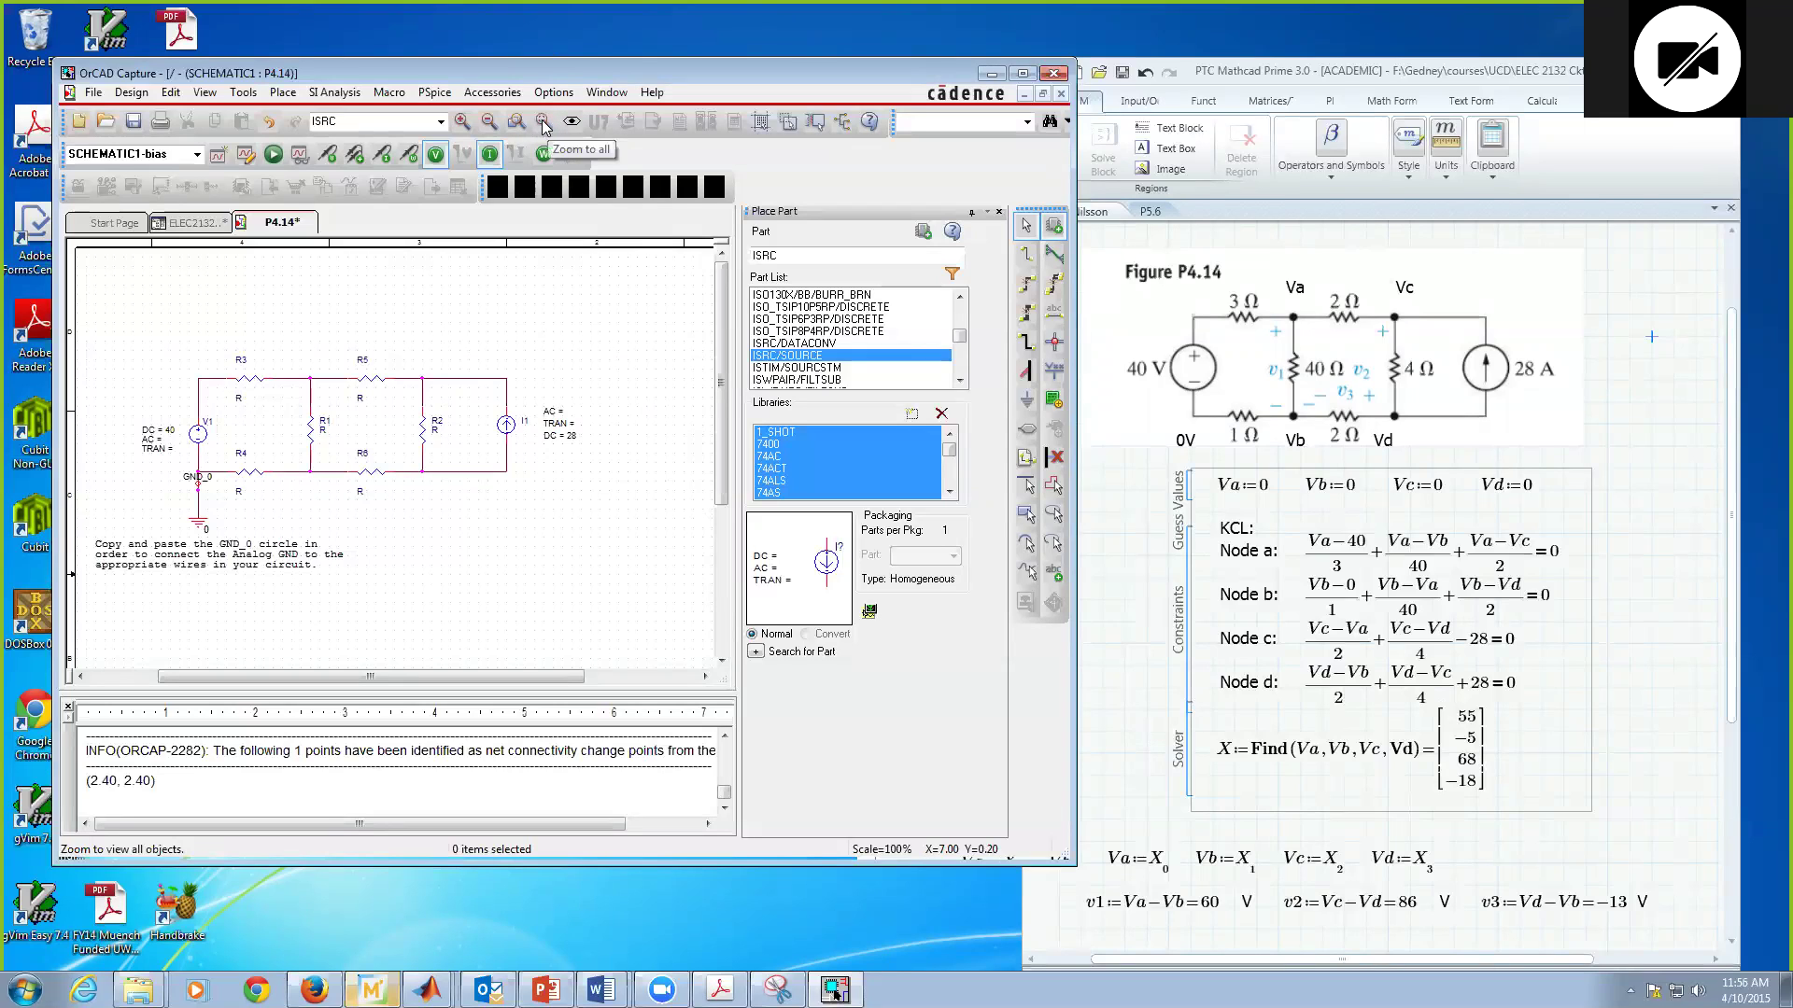
- Zoom to the circuit region so it fills the view, then save with Ctrl+S
click(514, 126)
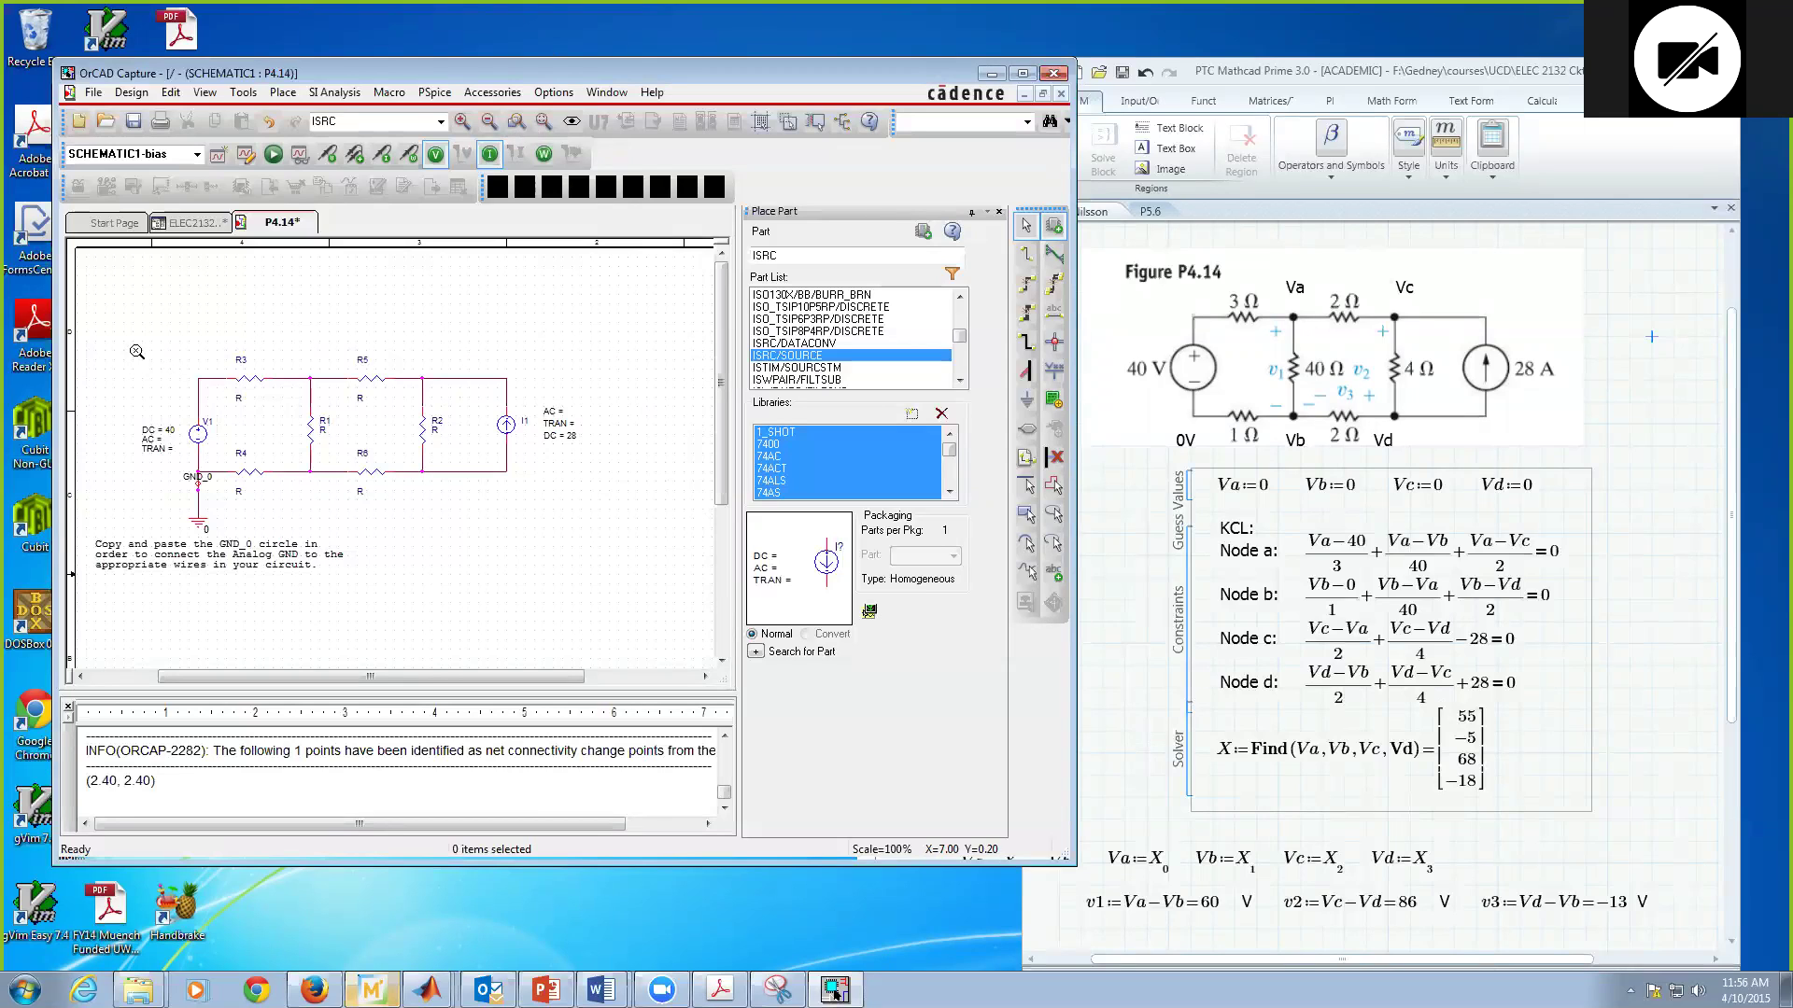
drag(142, 341, 600, 563)
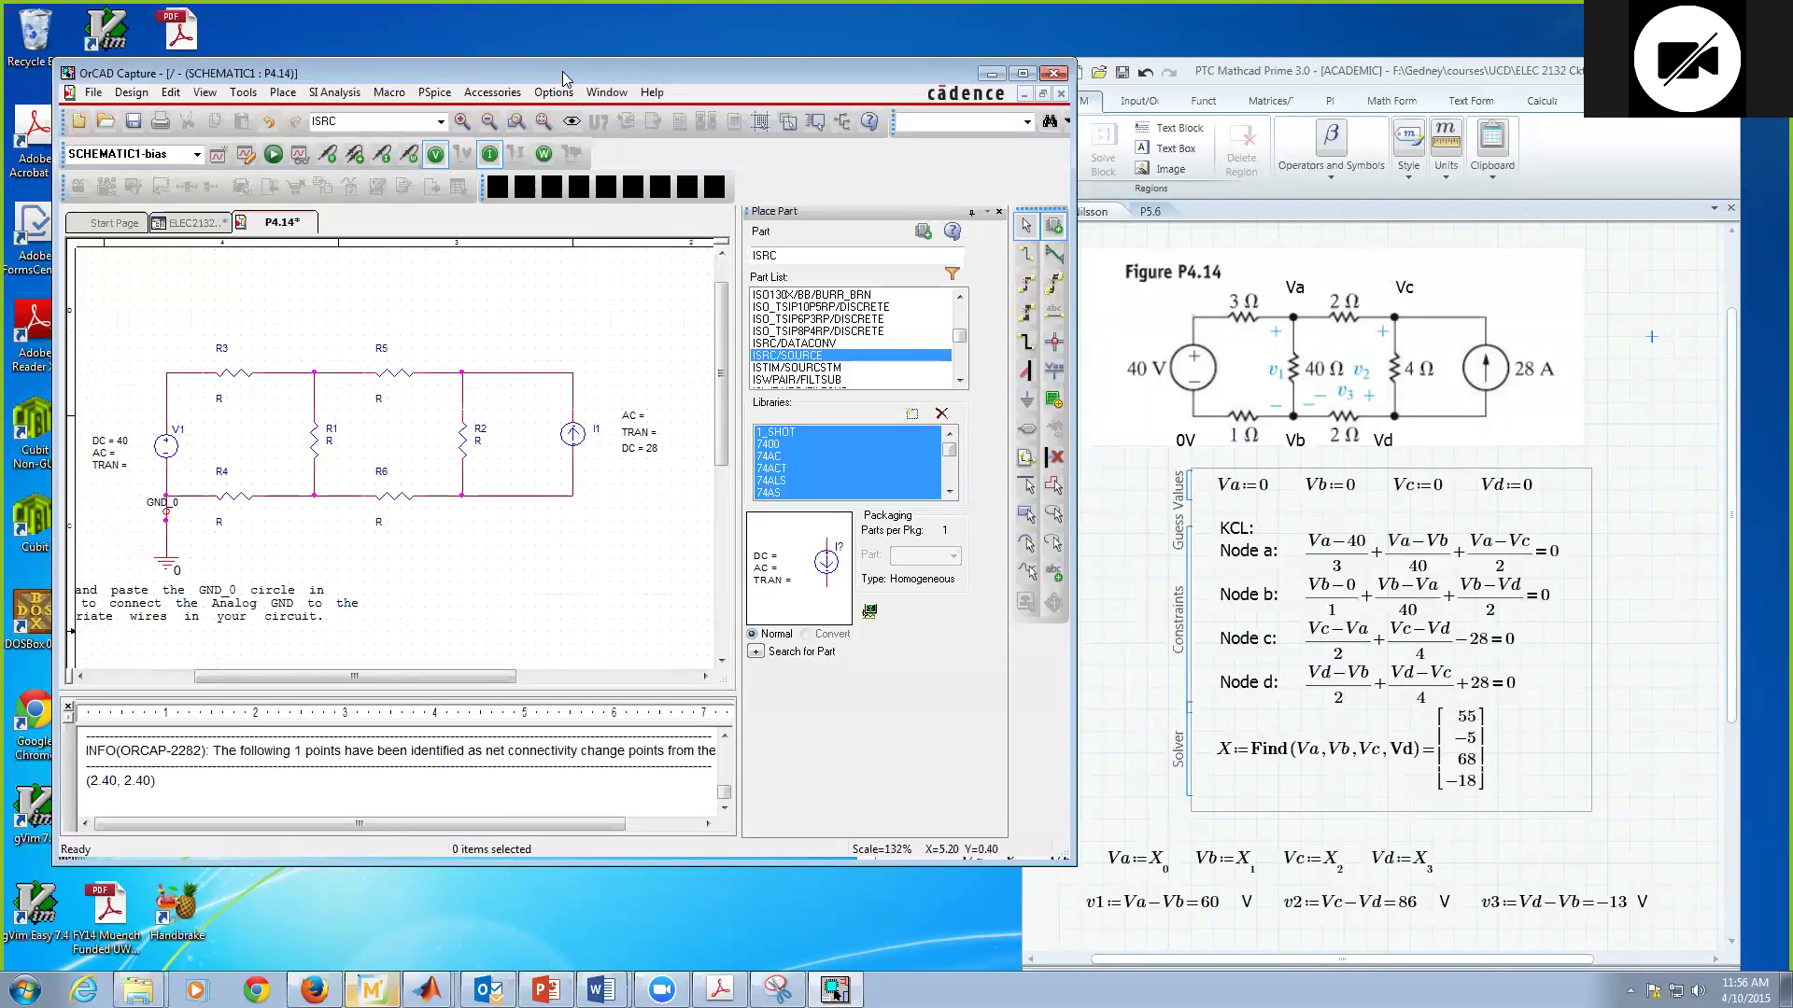
drag(564, 78, 574, 78)
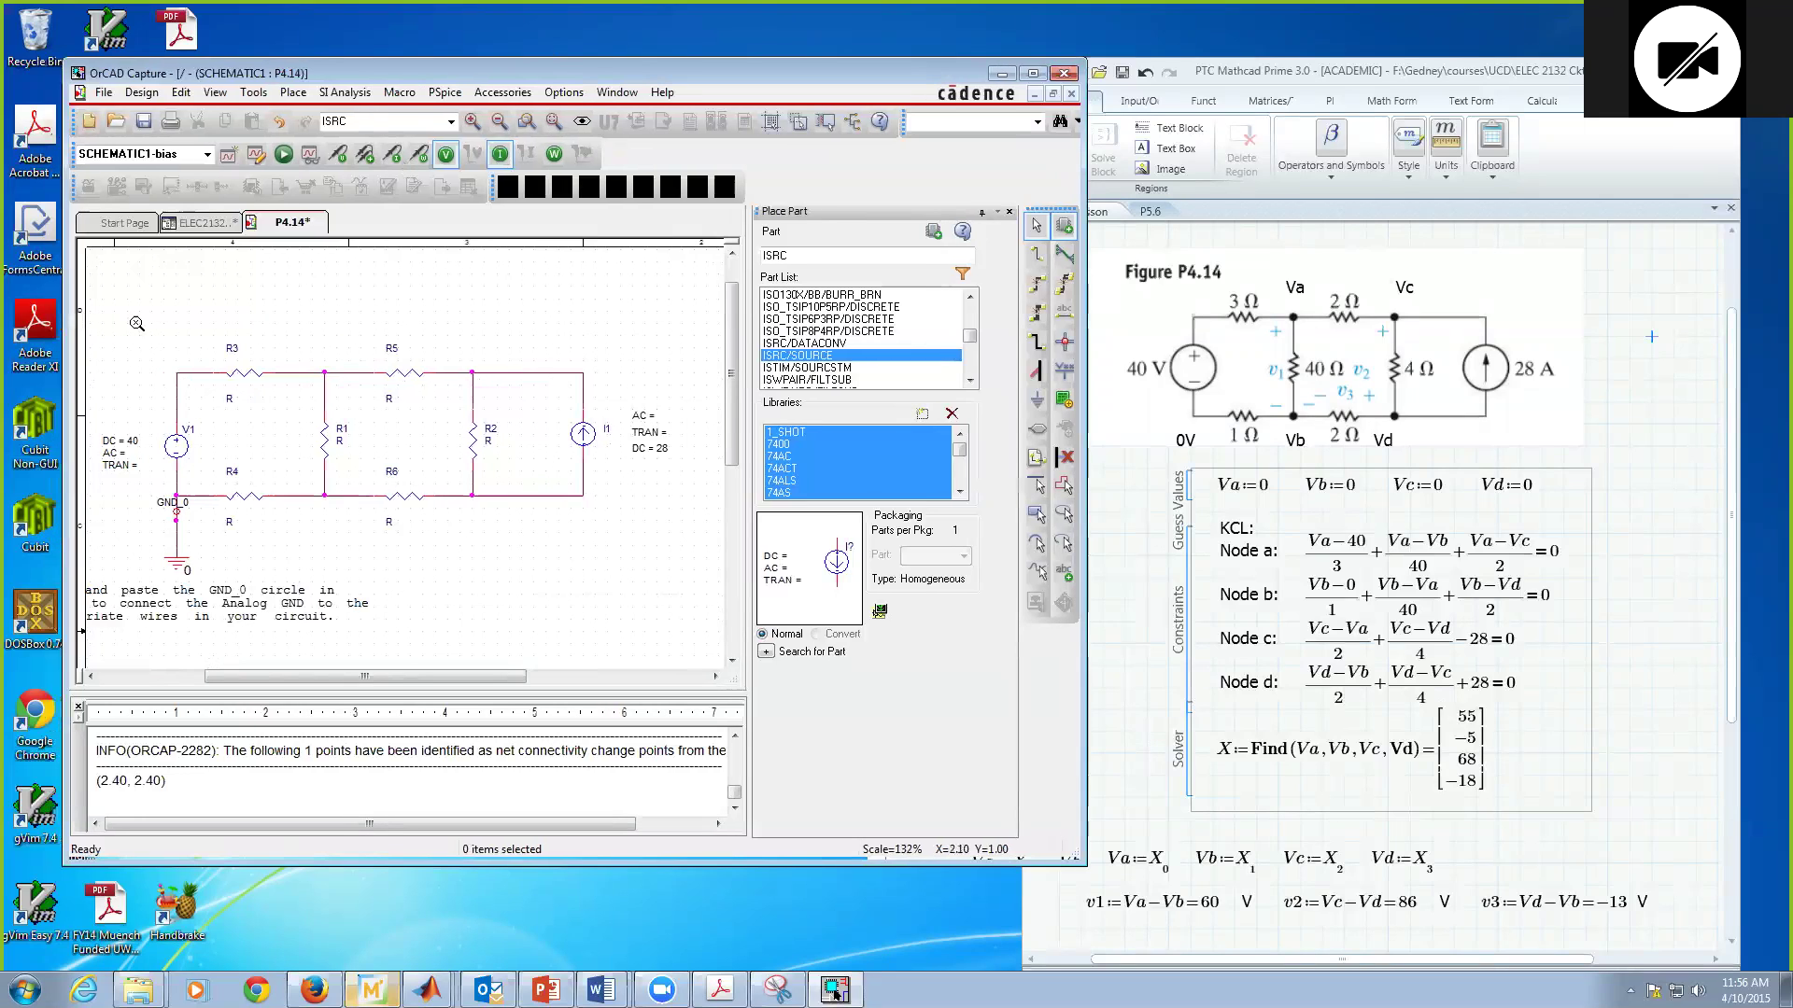
key(ctrl+s)
- Set resistor R3's value to 3
click(231, 400)
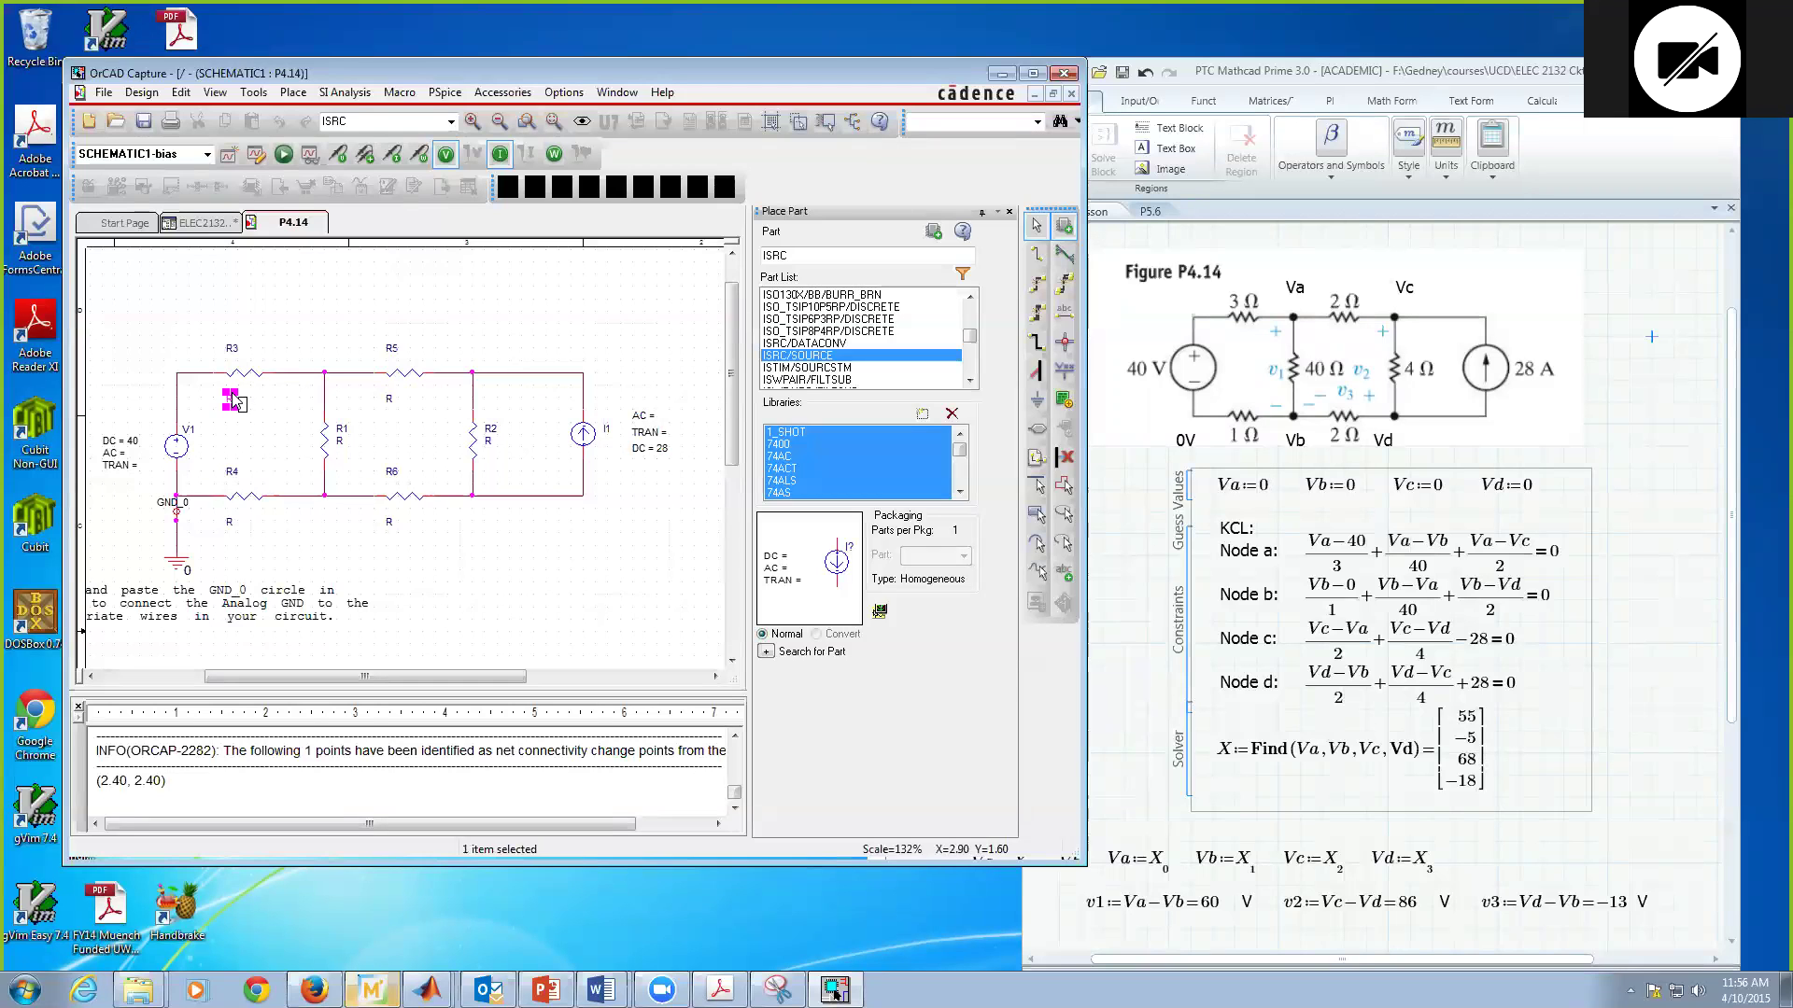
drag(234, 401, 243, 404)
click(266, 310)
click(234, 350)
drag(243, 371, 364, 415)
click(235, 437)
click(242, 405)
click(259, 425)
double_click(242, 408)
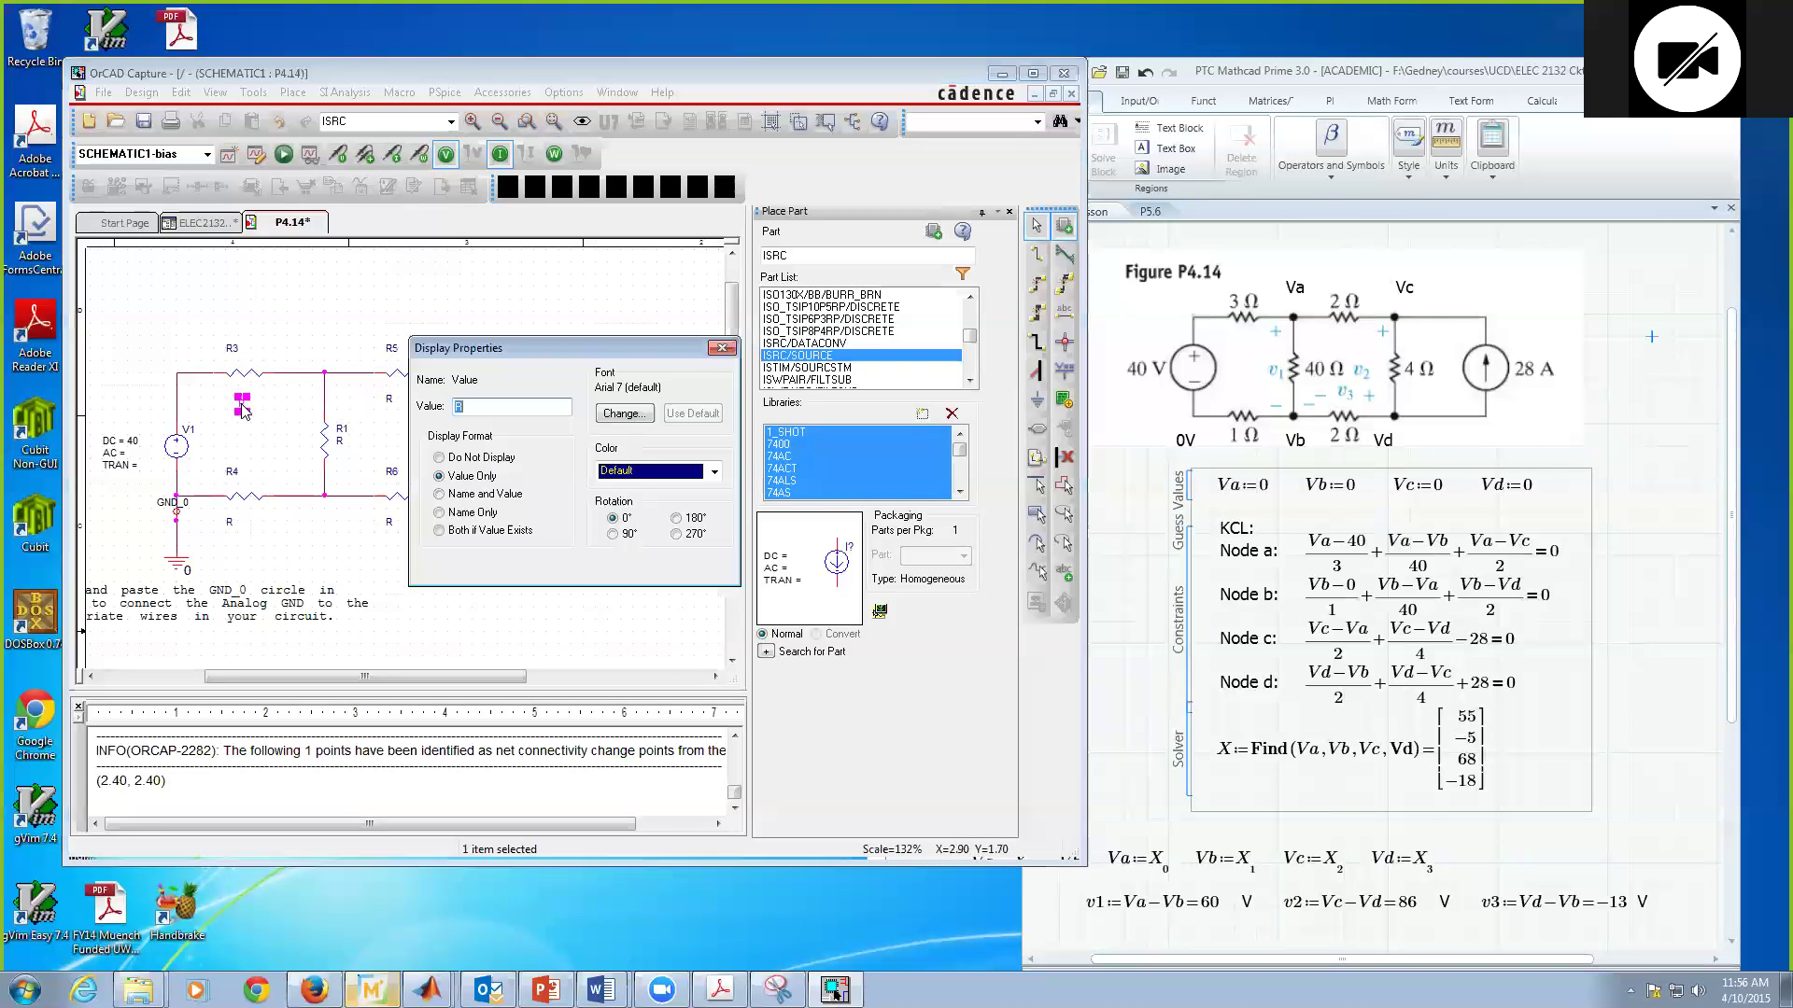
text(3)
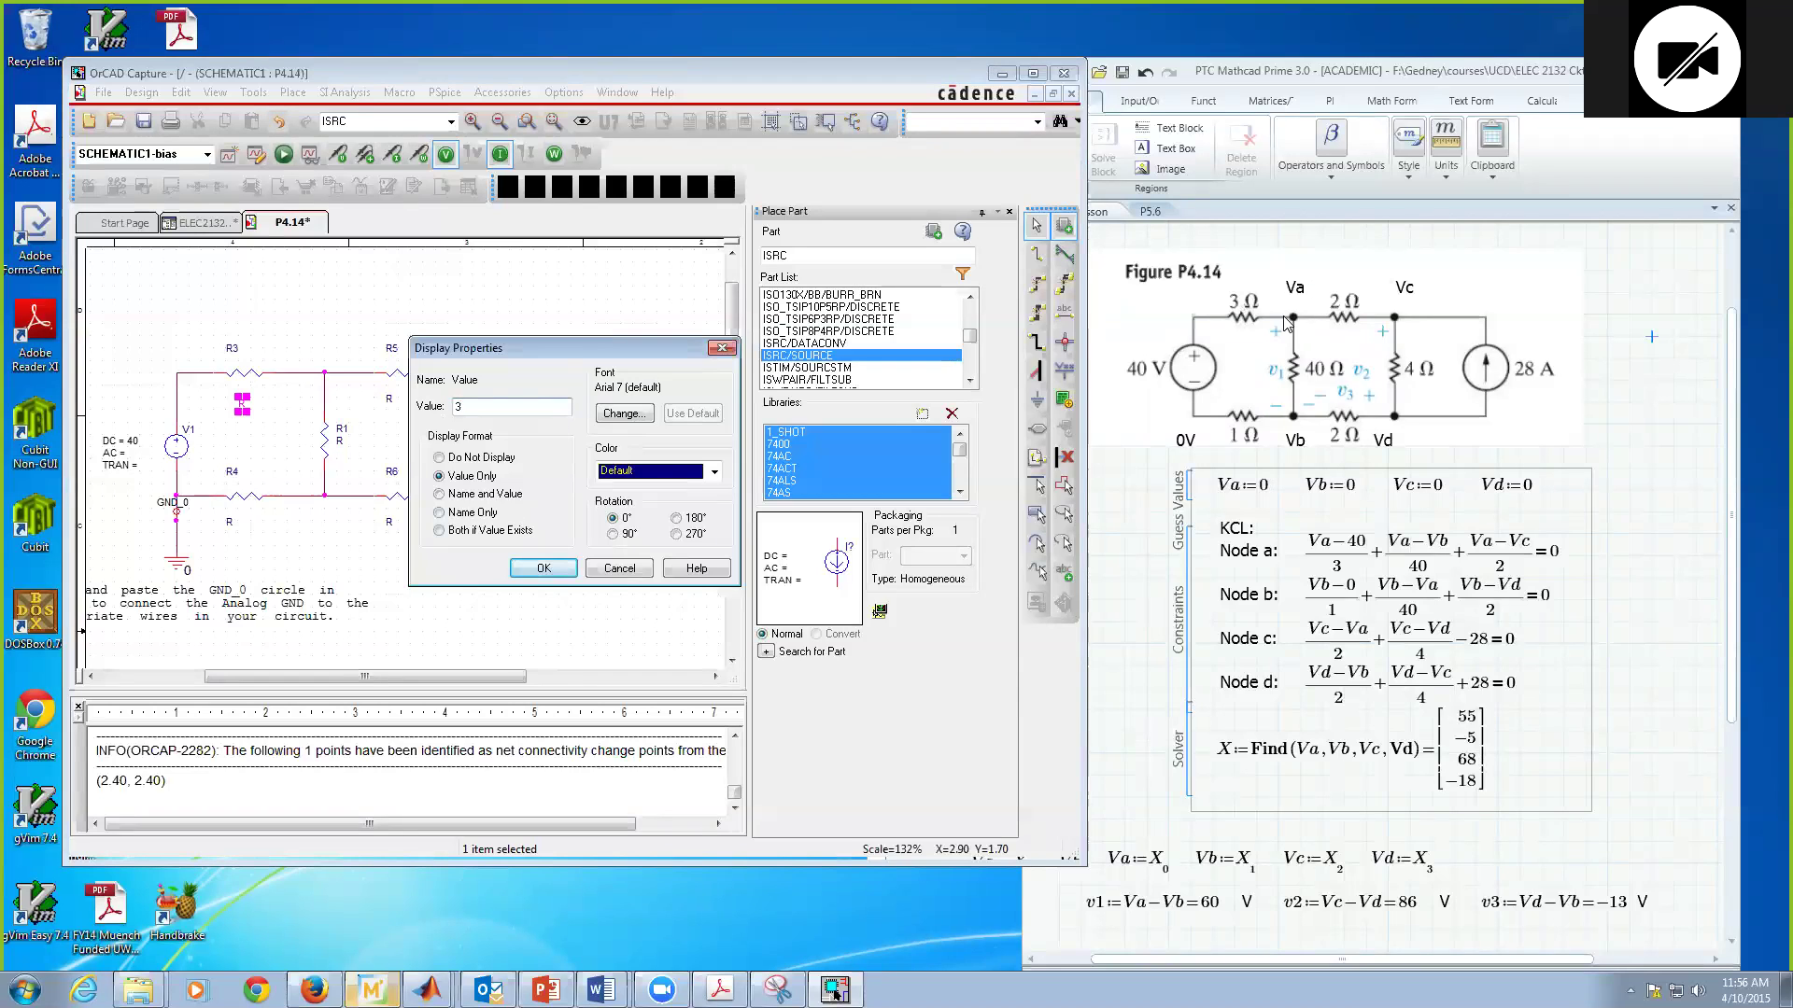
click(545, 569)
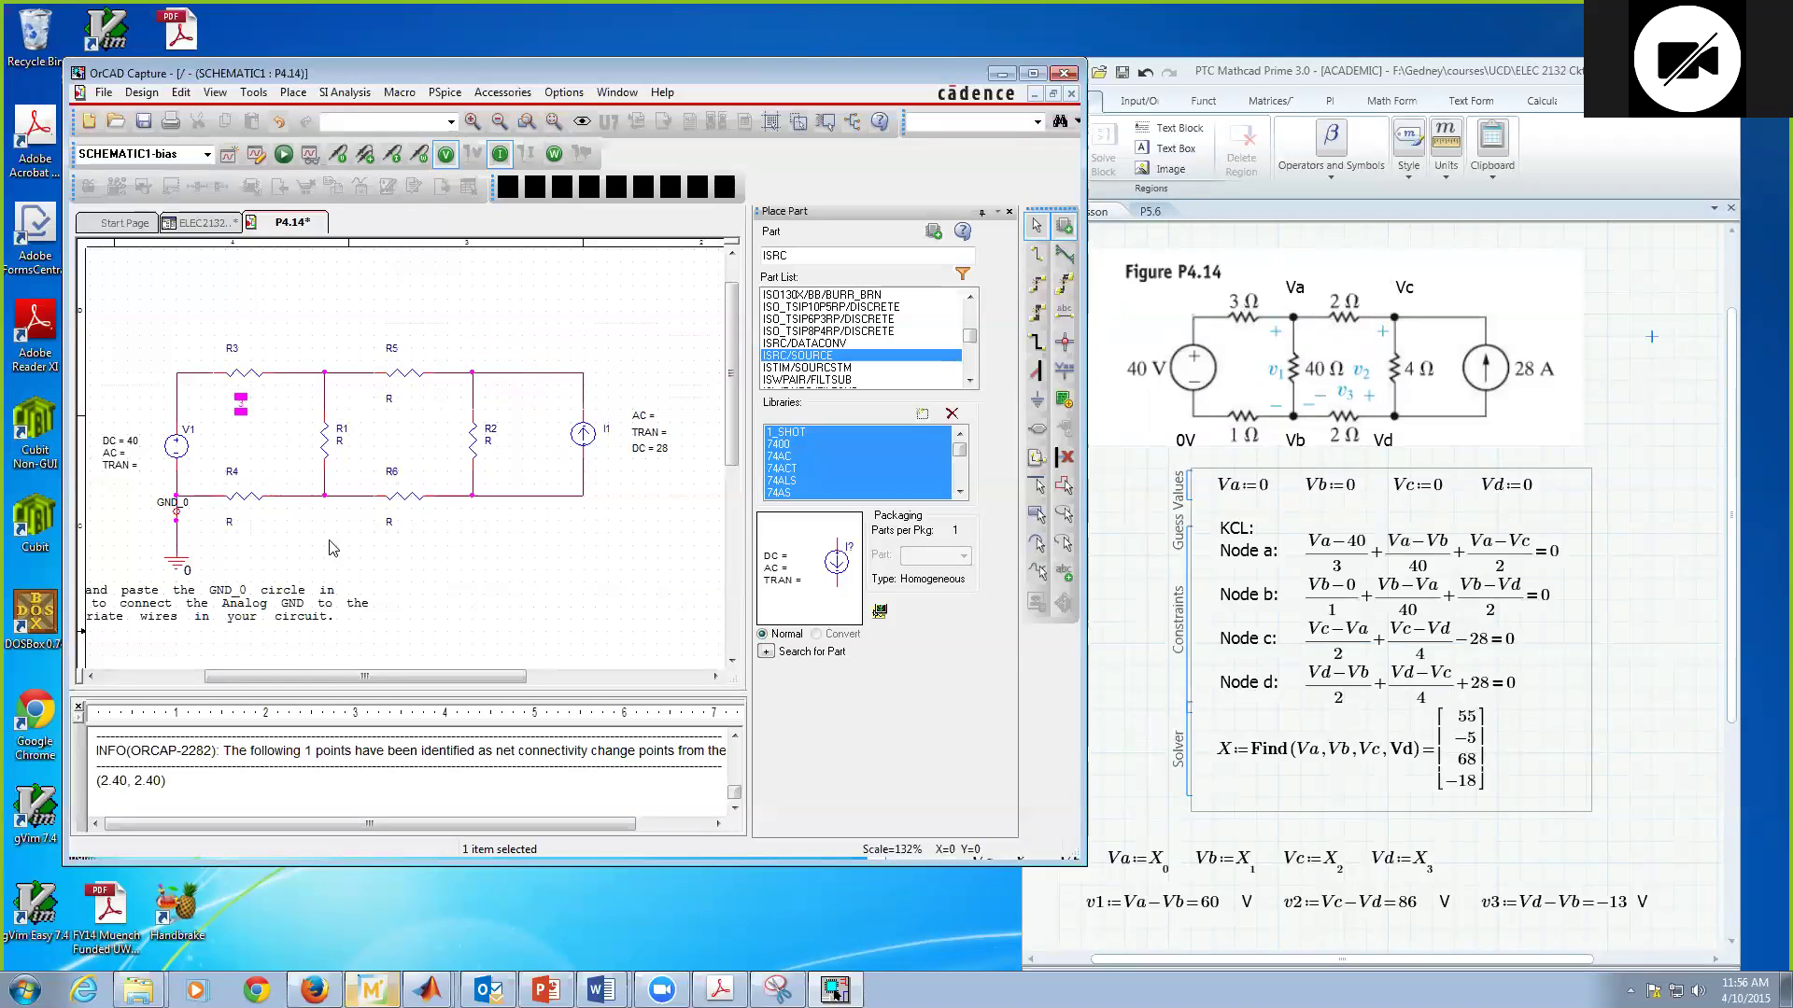
- Set R4 to 1 and R1 to 40
double_click(230, 524)
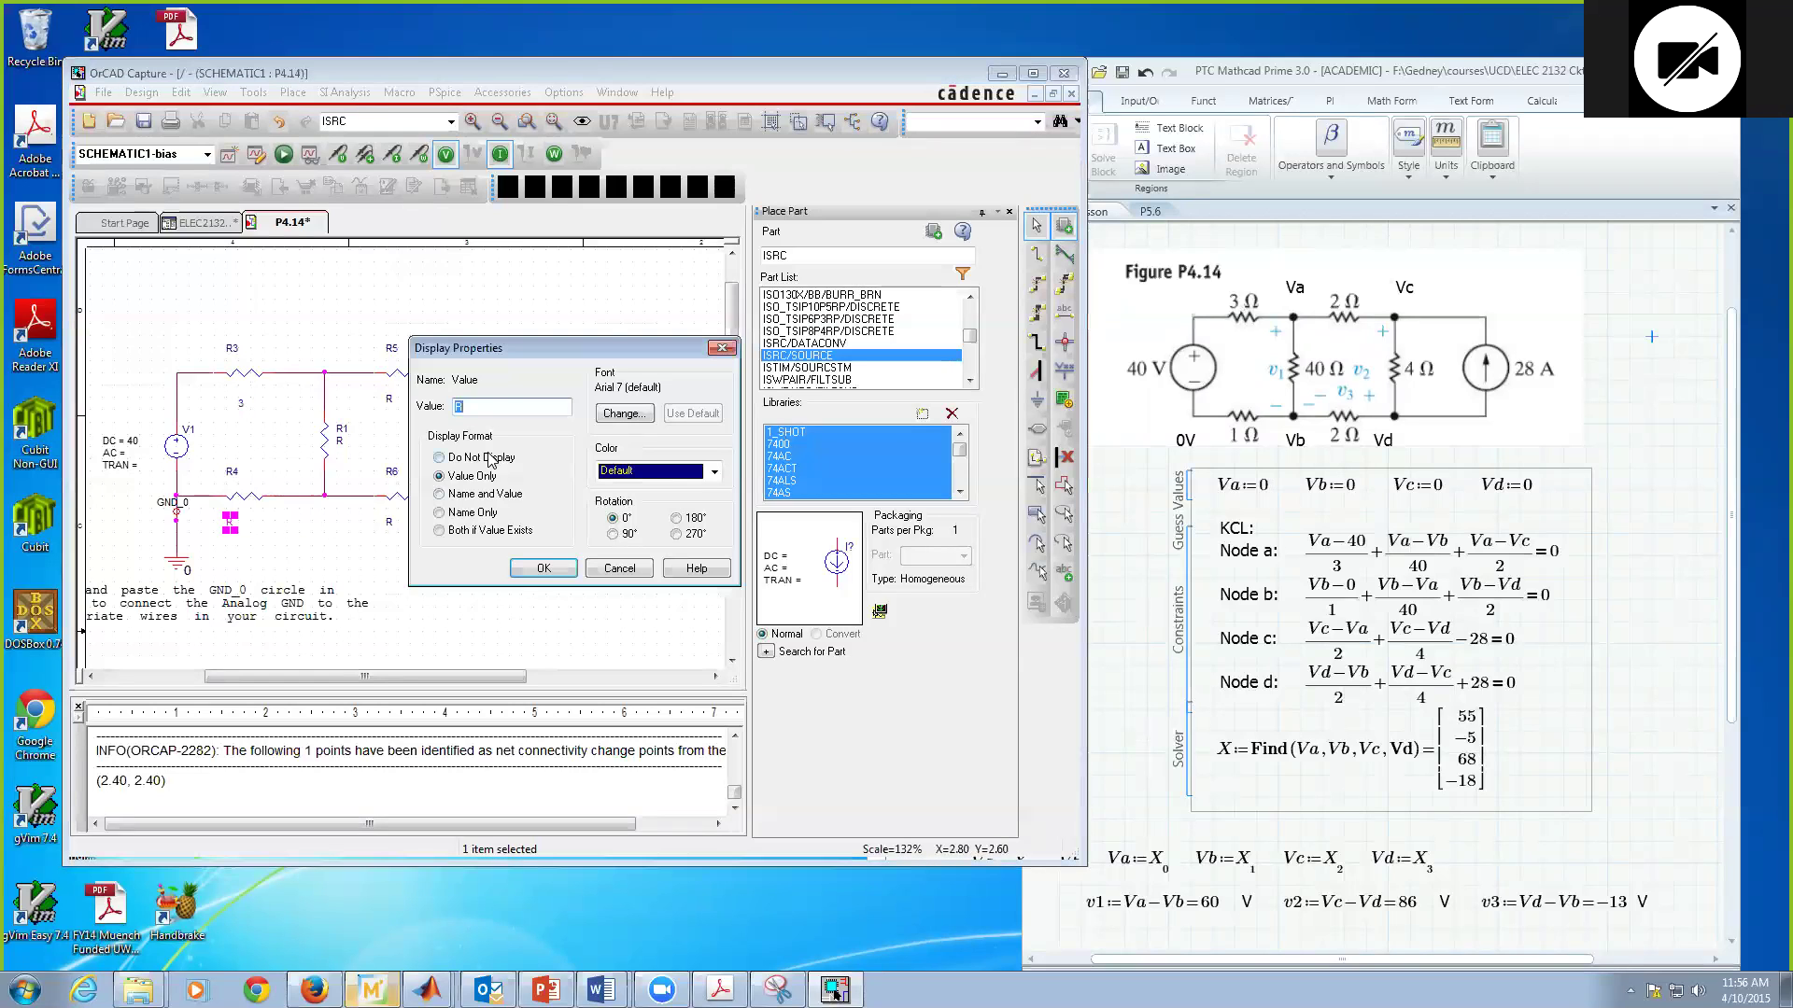
text(1)
click(542, 569)
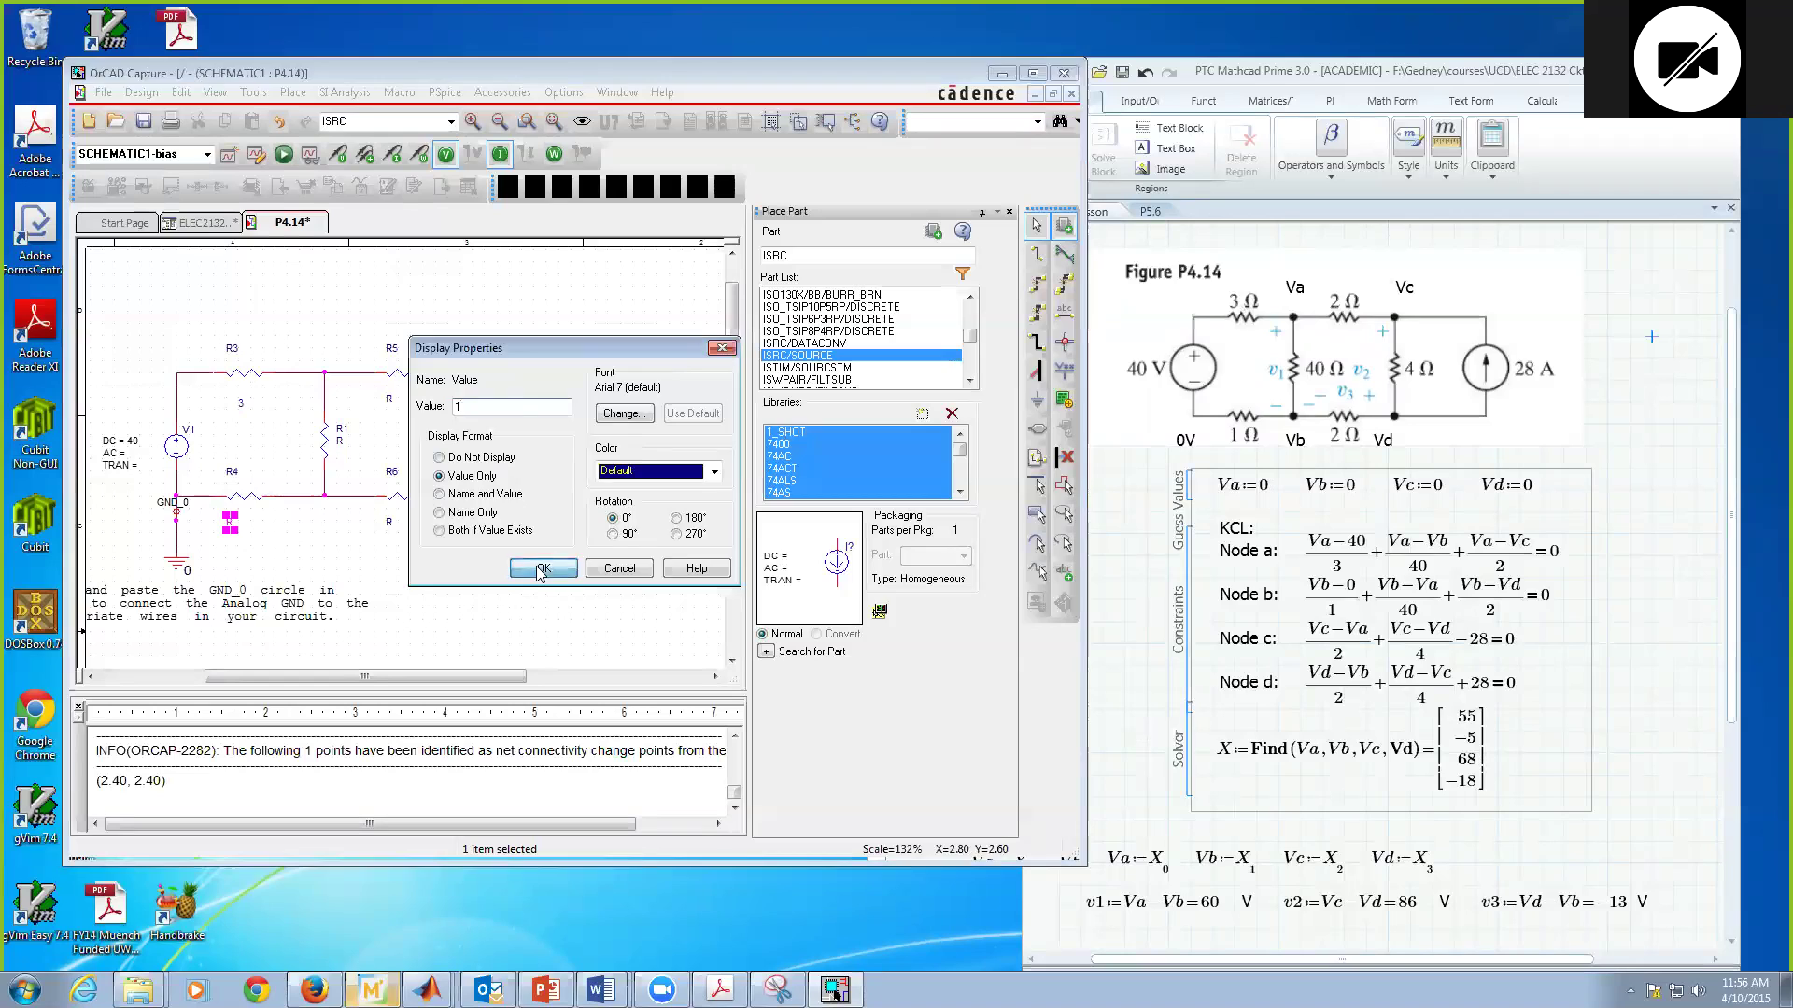
double_click(339, 449)
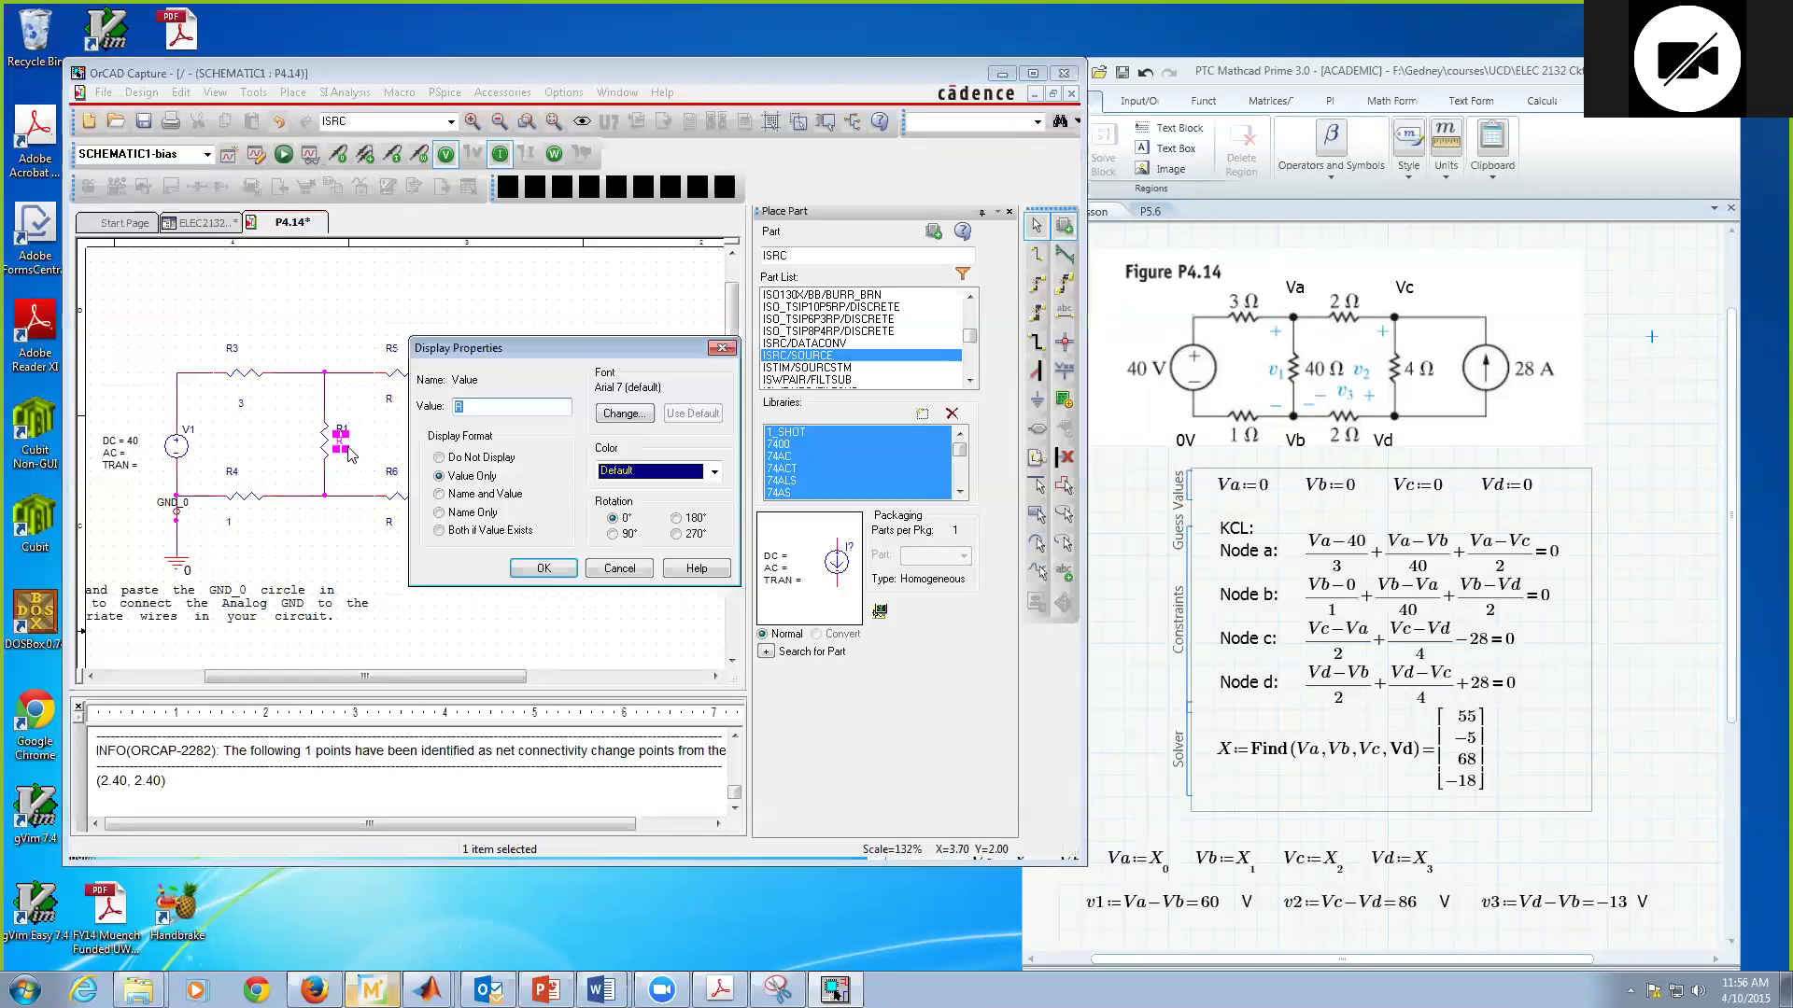
text(40)
click(543, 571)
- Set R6 to 2, R5 to 2 and R2 to 4
double_click(389, 523)
text(2)
click(544, 572)
double_click(392, 398)
text(2)
click(543, 569)
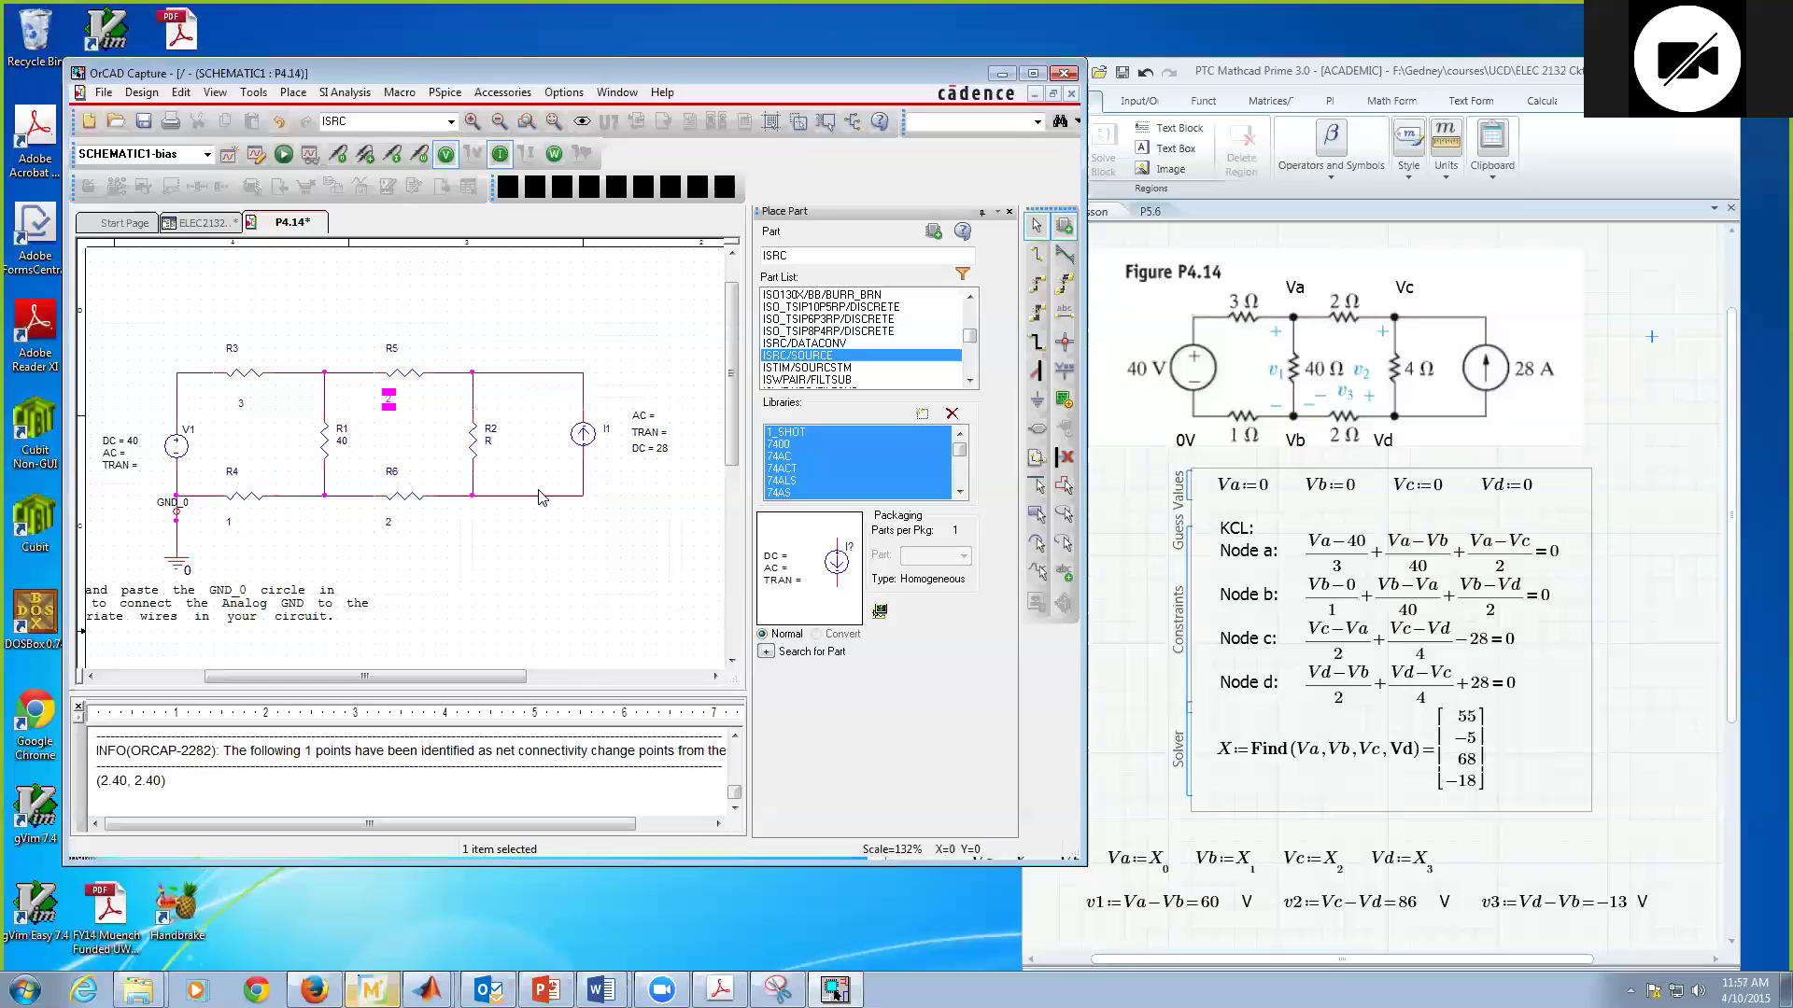
double_click(492, 450)
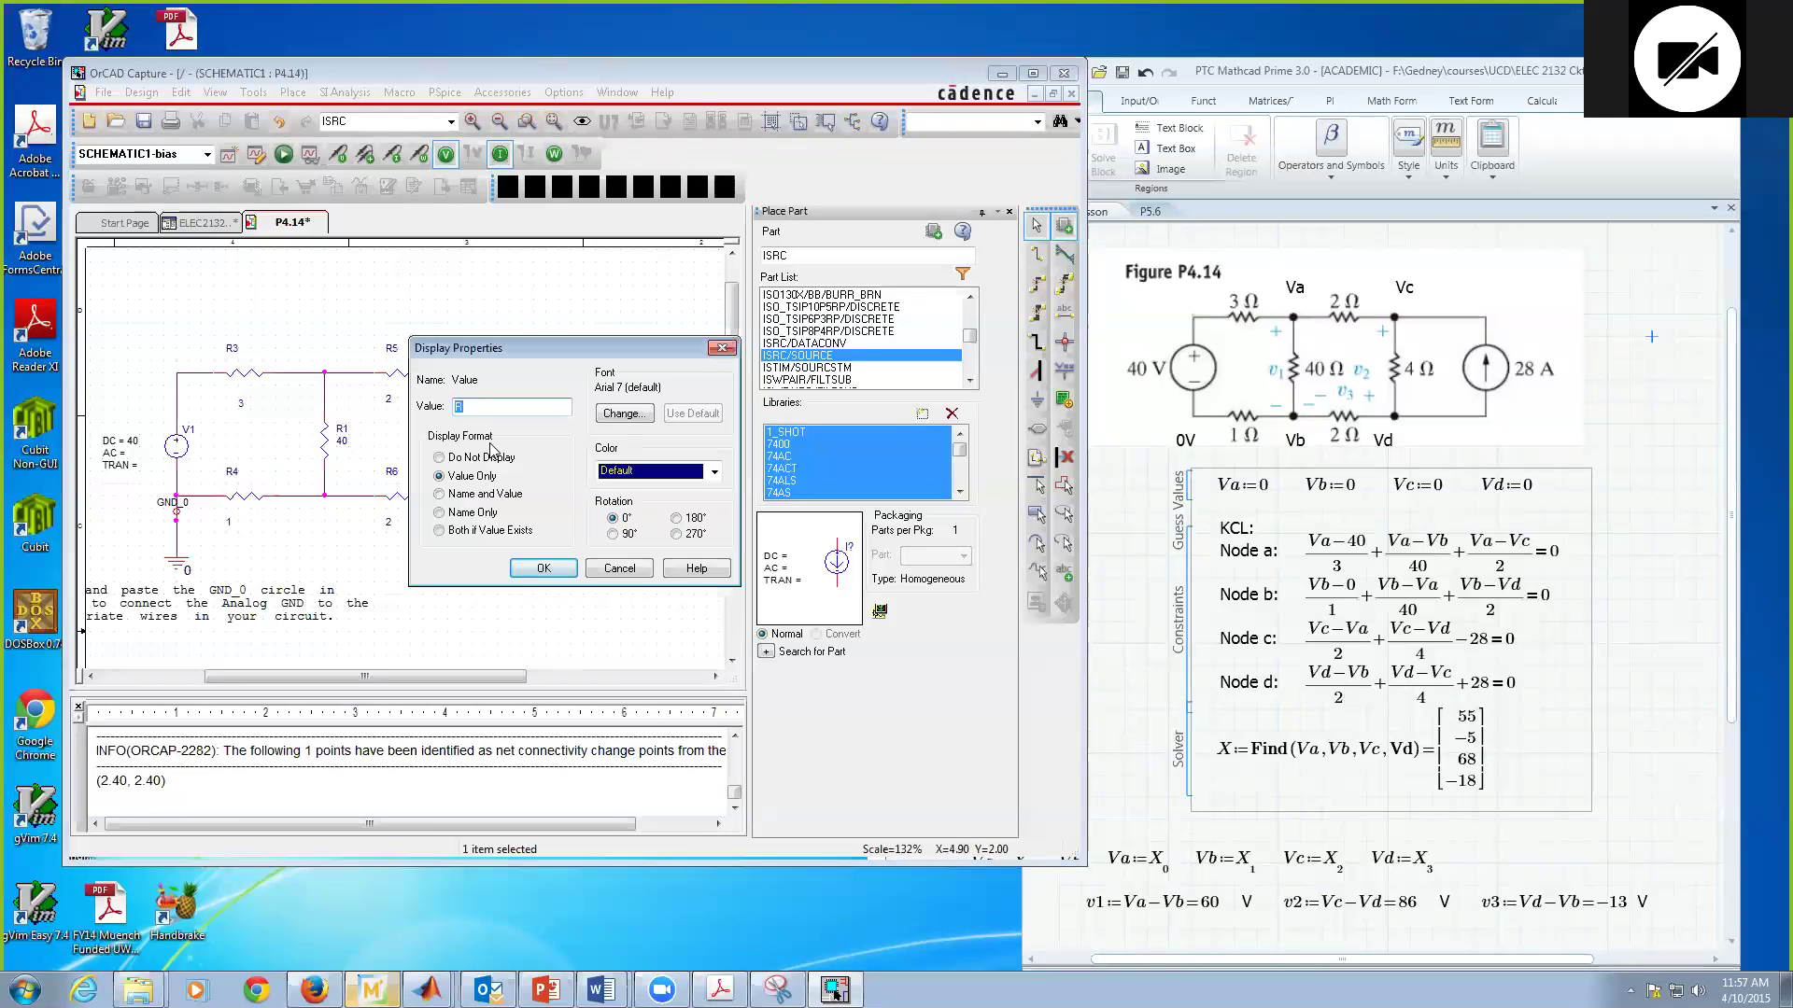
text(4)
click(544, 568)
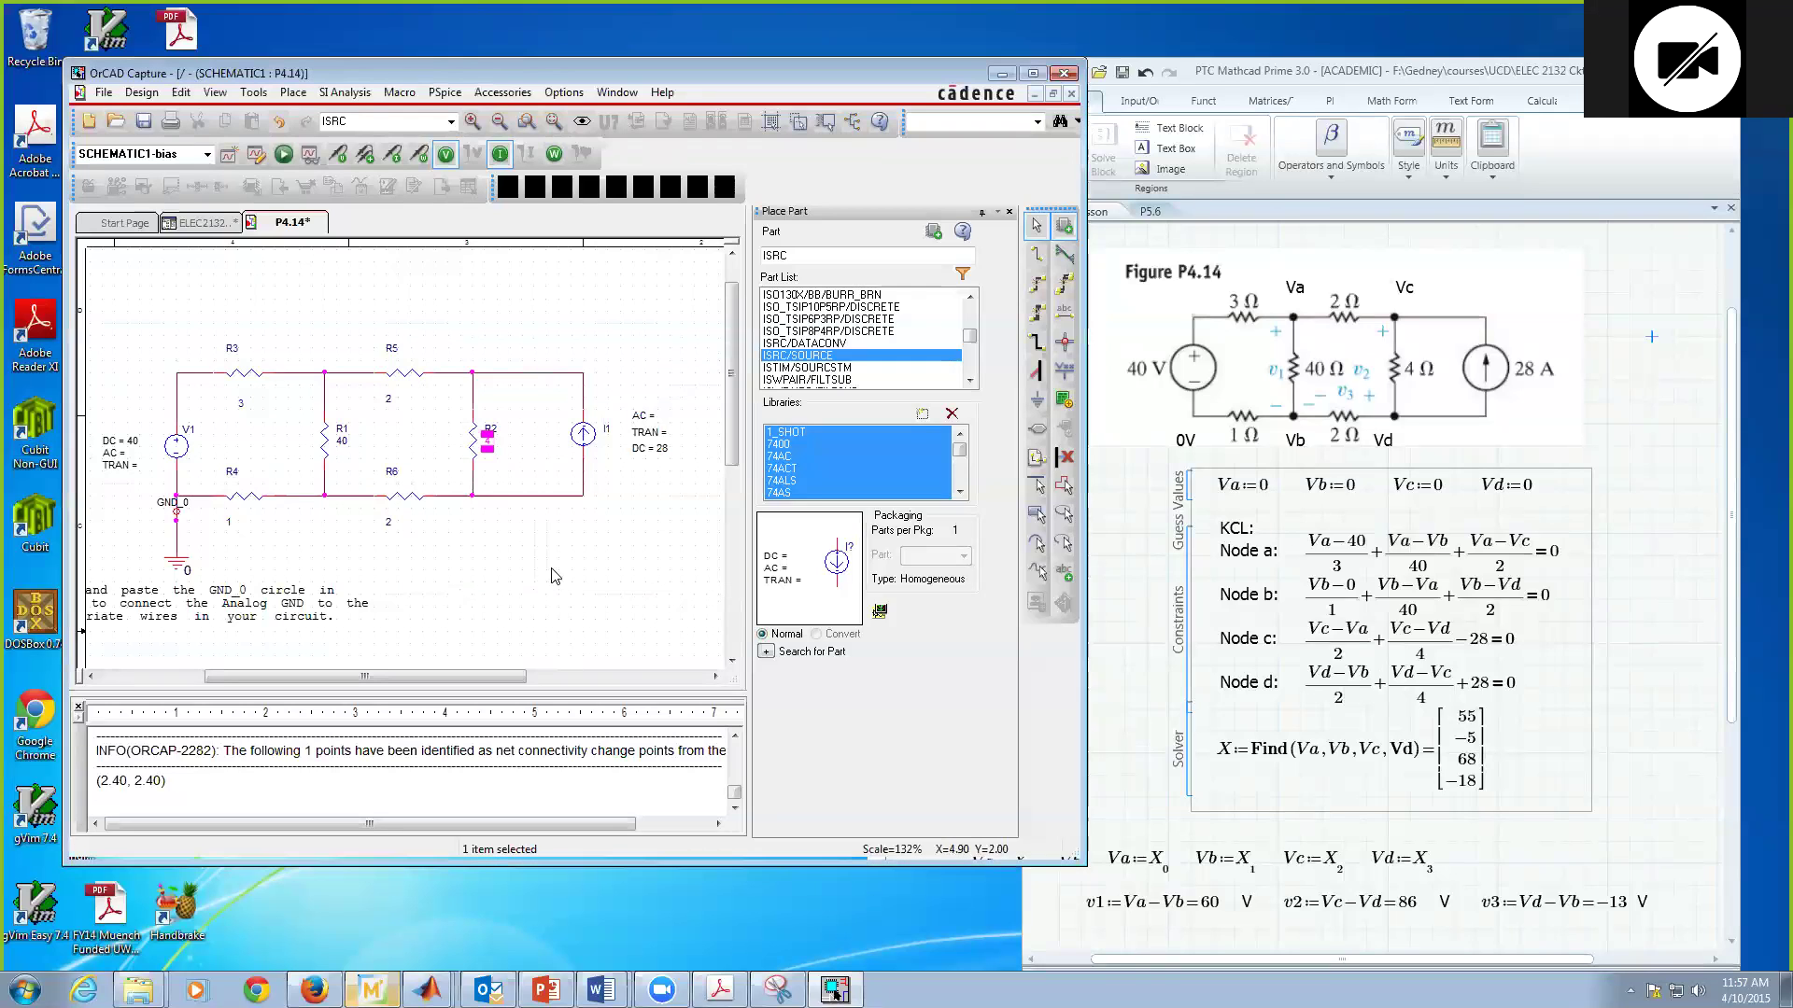
- Change R5's resistance value from 2k to 2Meg
click(390, 405)
click(387, 422)
double_click(399, 403)
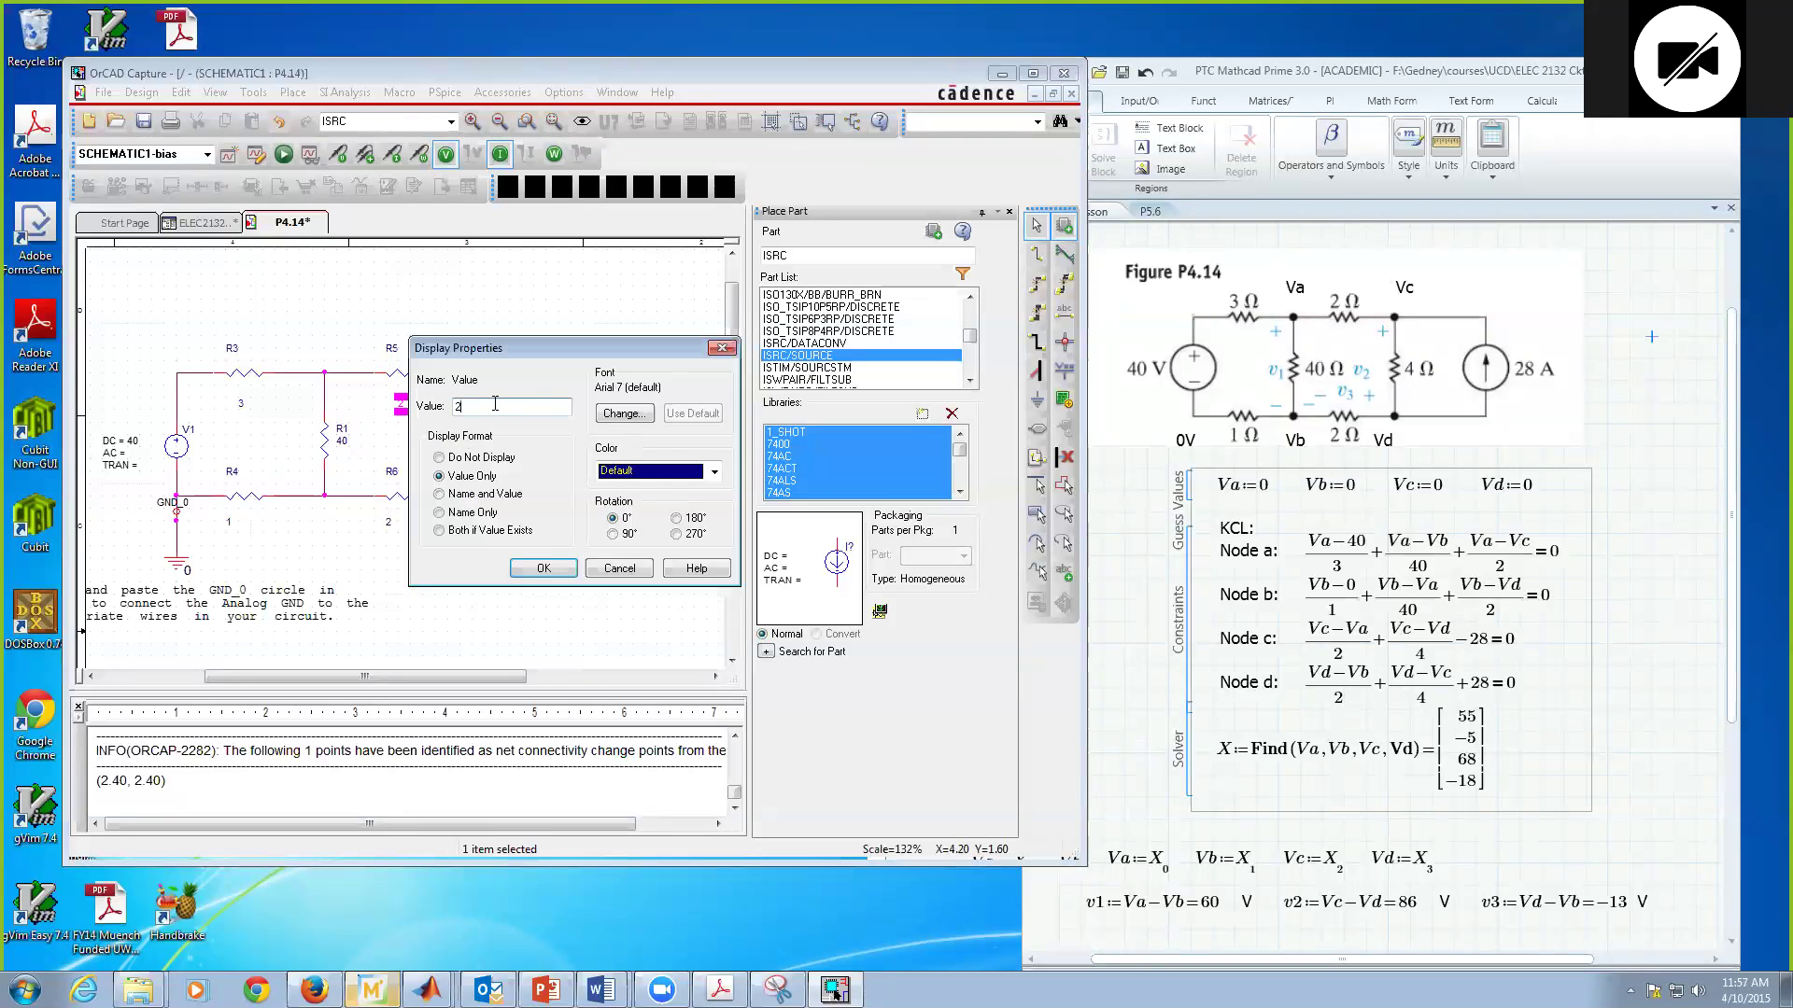
click(543, 567)
click(502, 570)
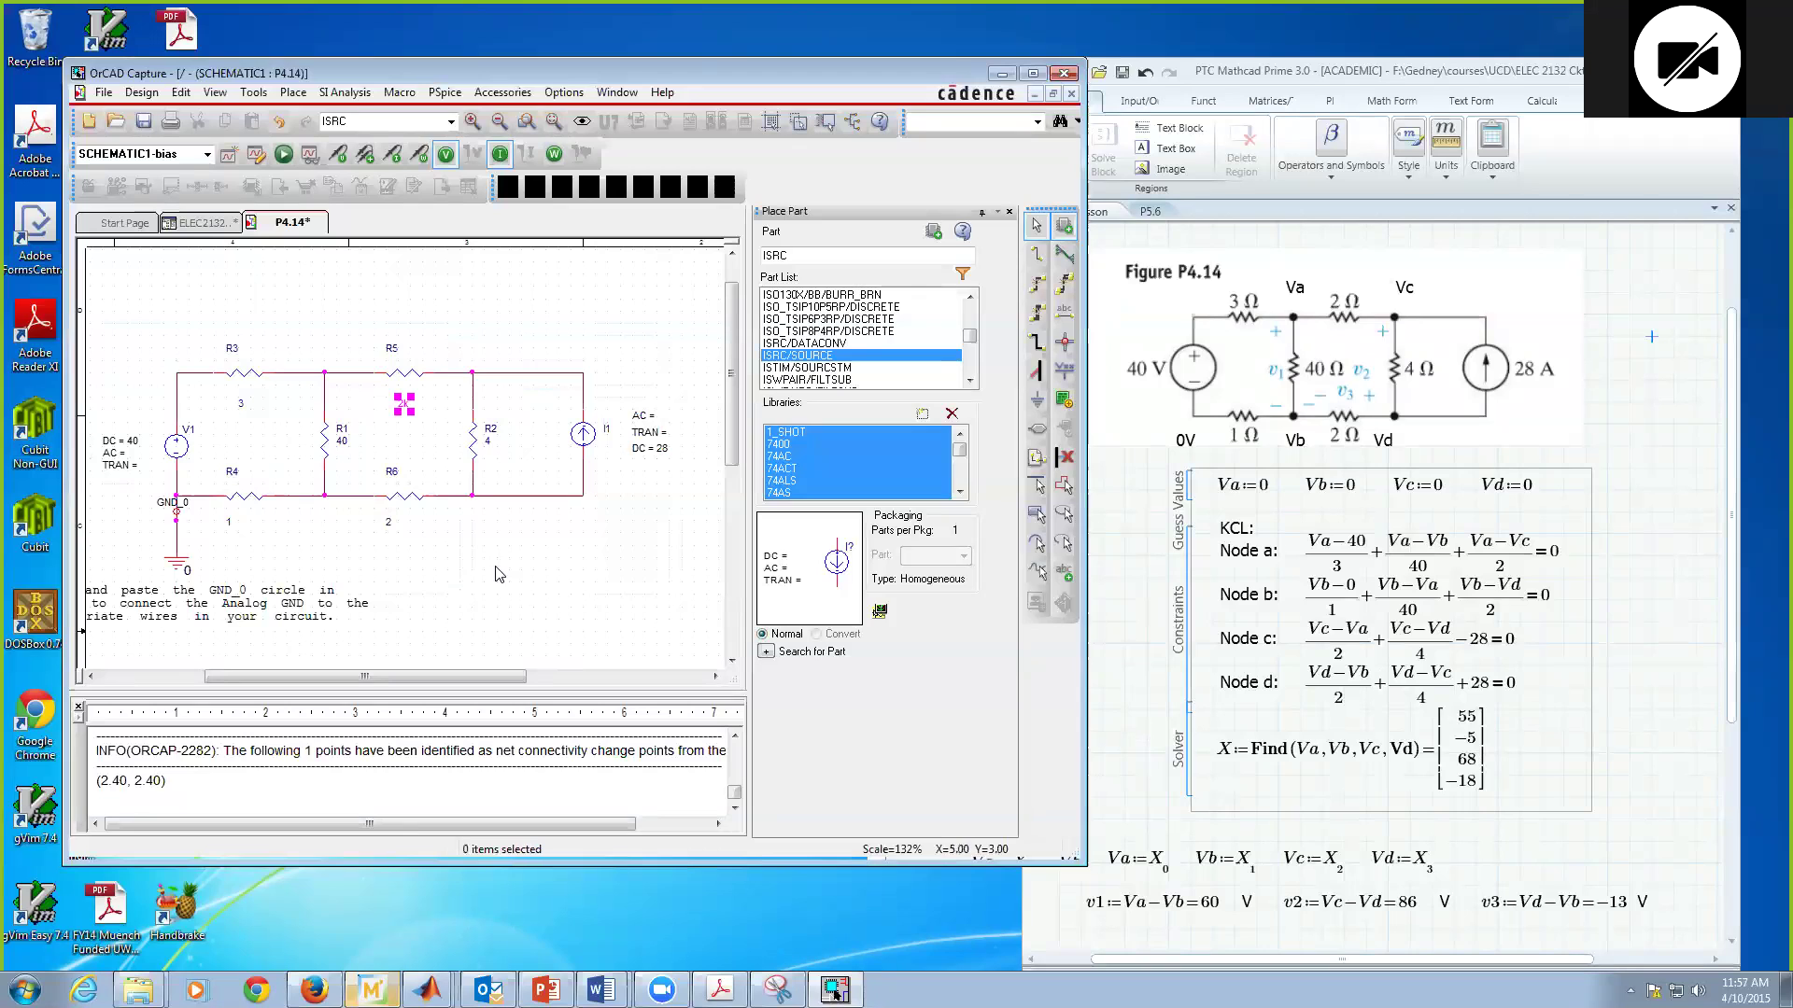
double_click(404, 406)
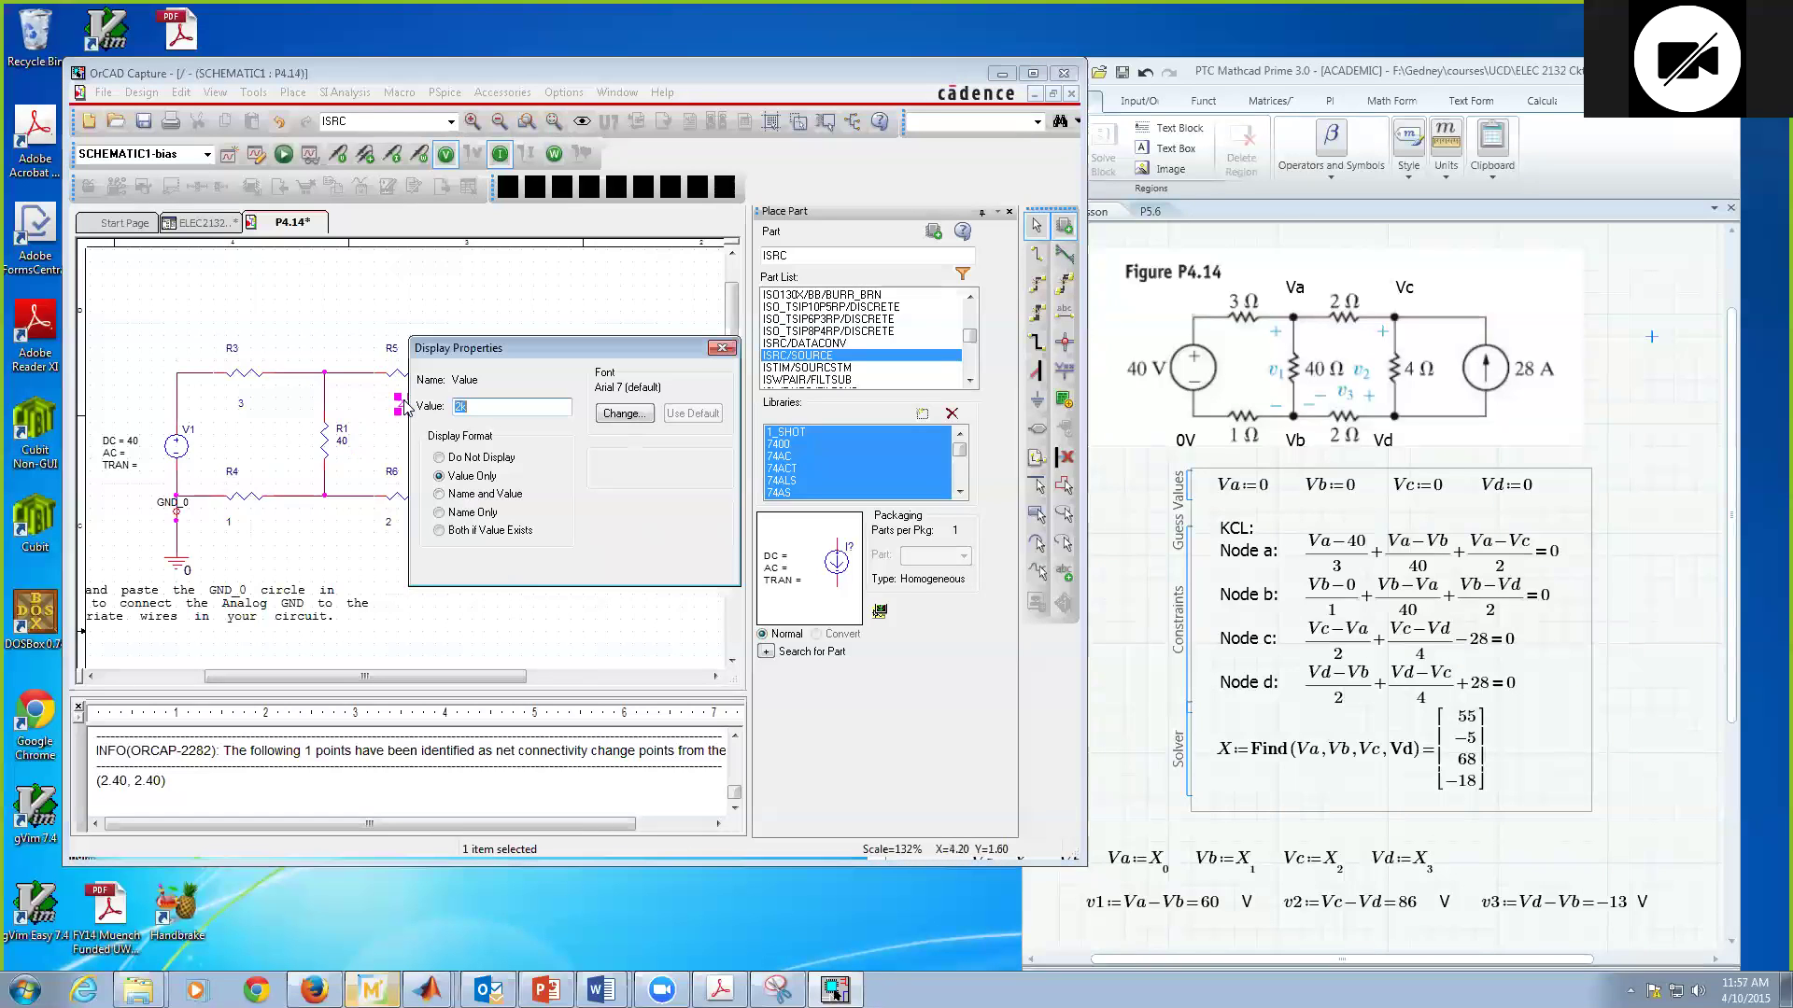
text(2Meg)
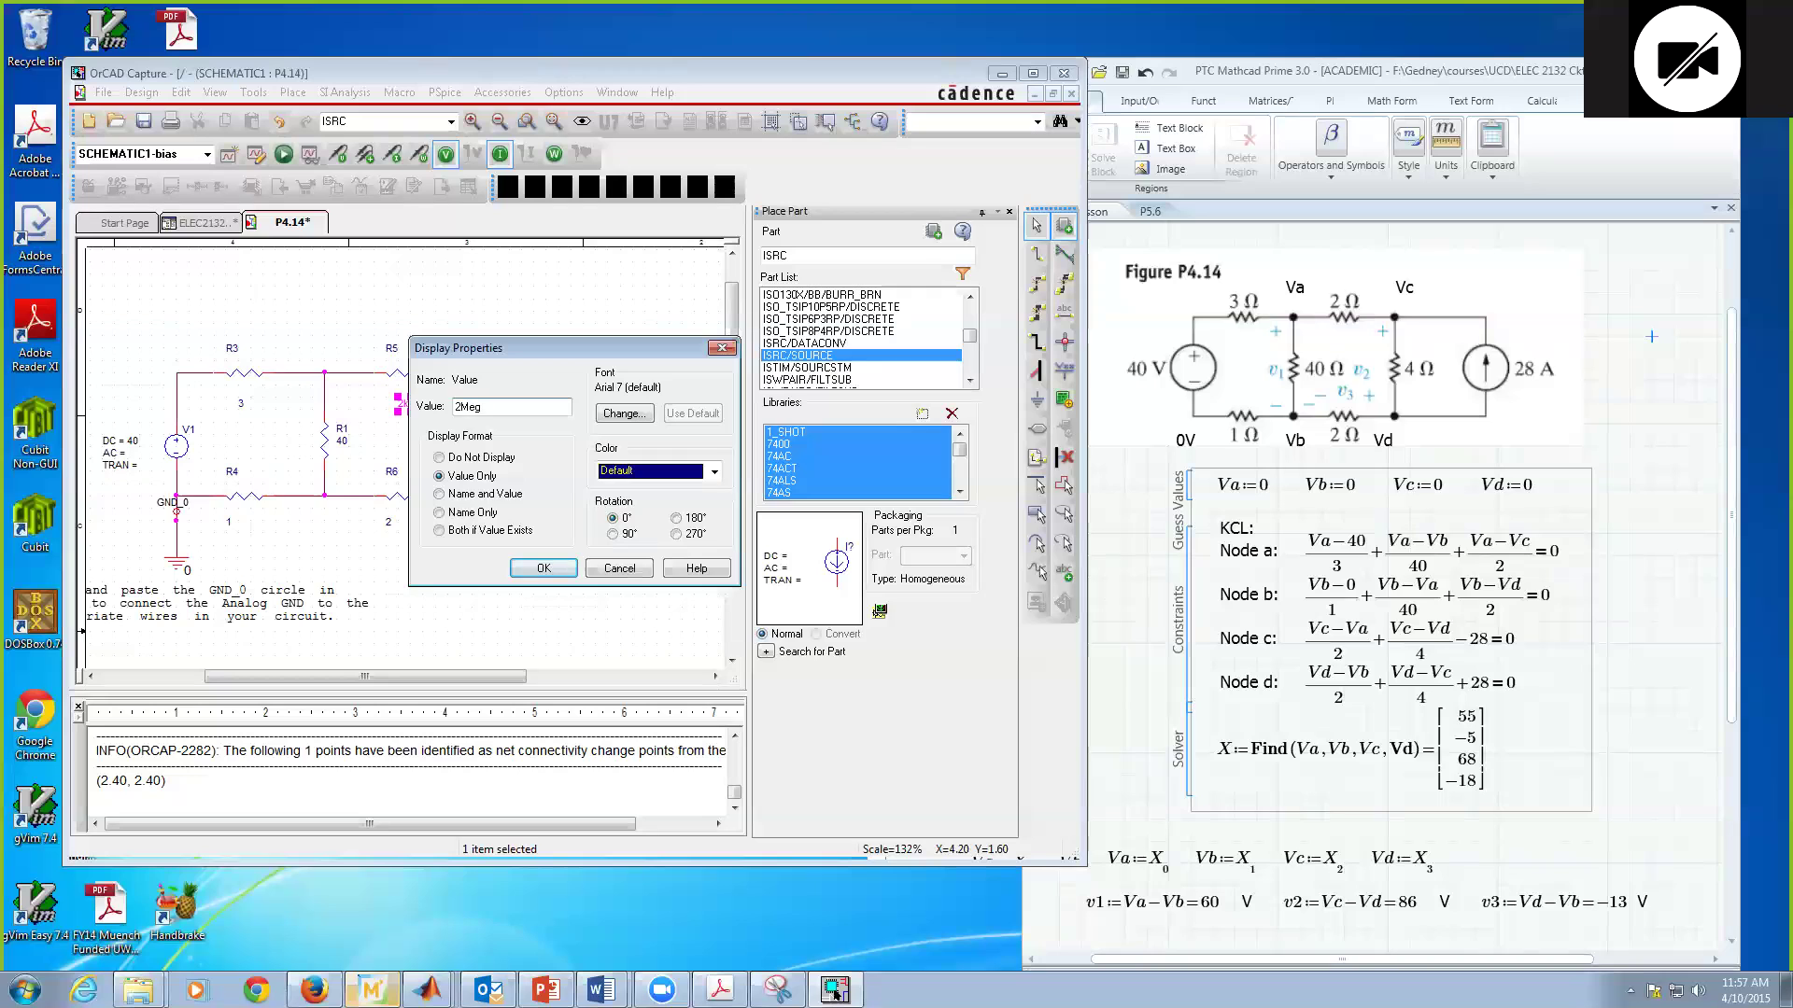
click(523, 566)
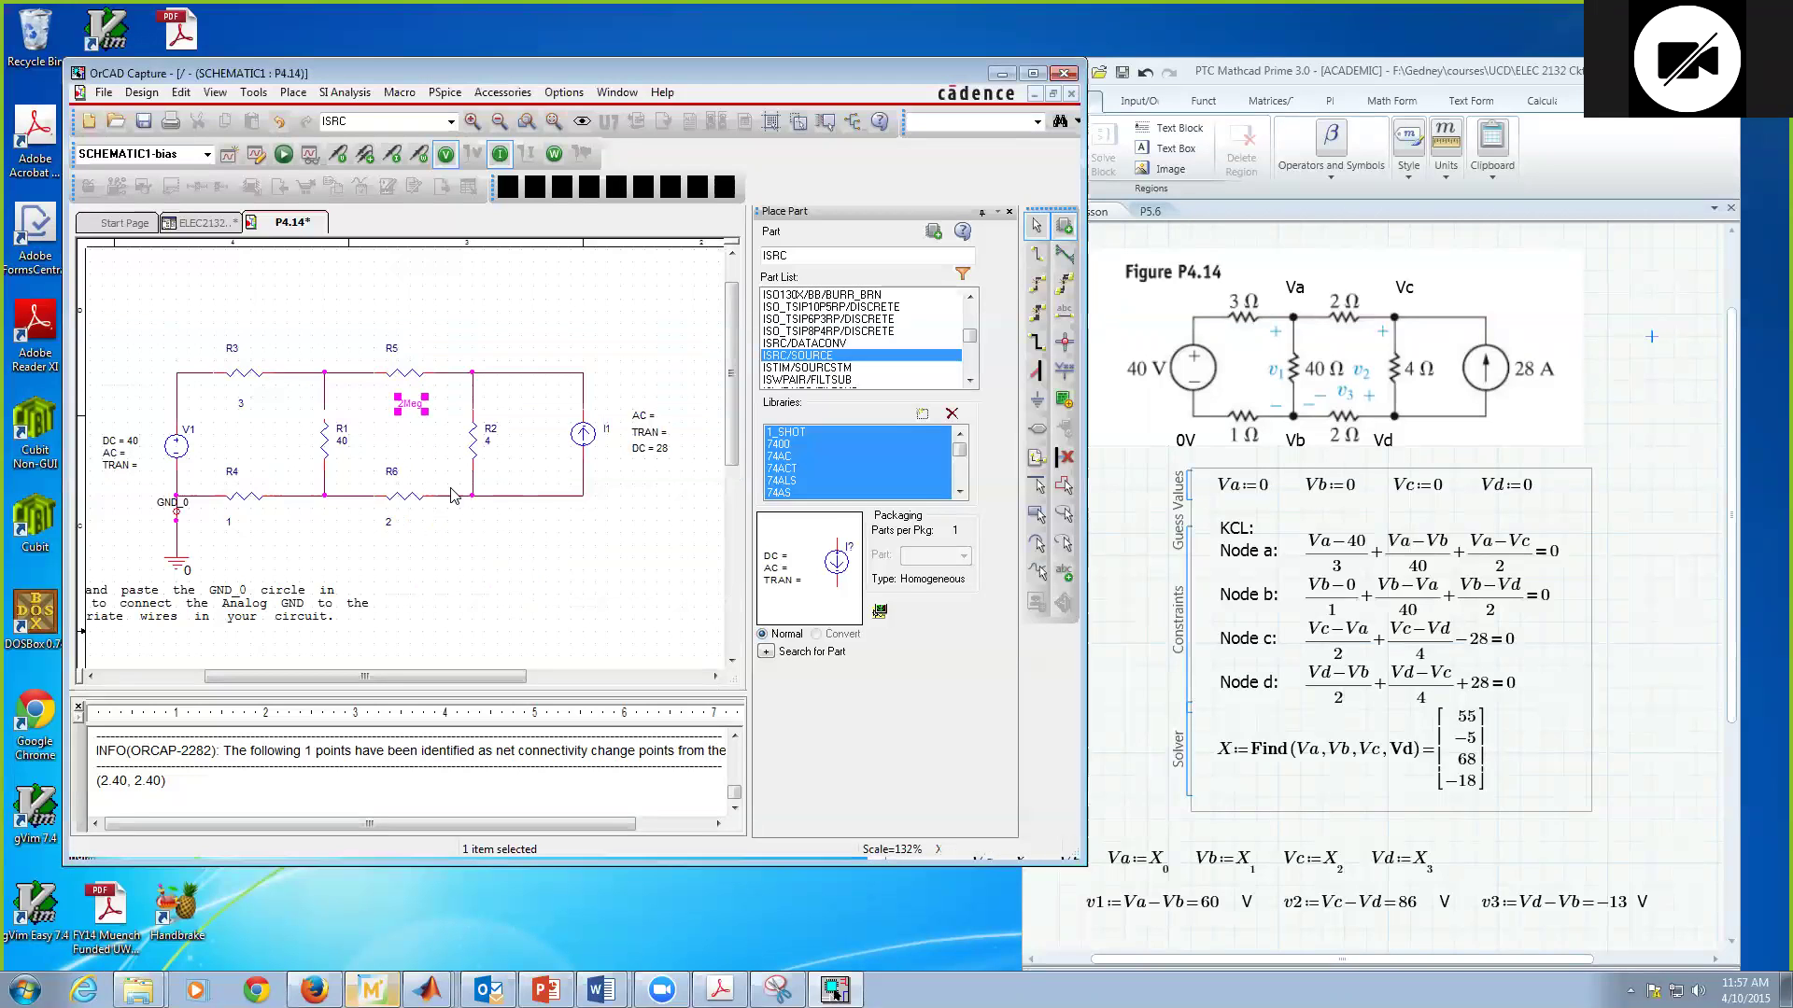
- Change R5's value to 2m and bring up the PSpice tutorial PDF's unit-prefix table
double_click(416, 411)
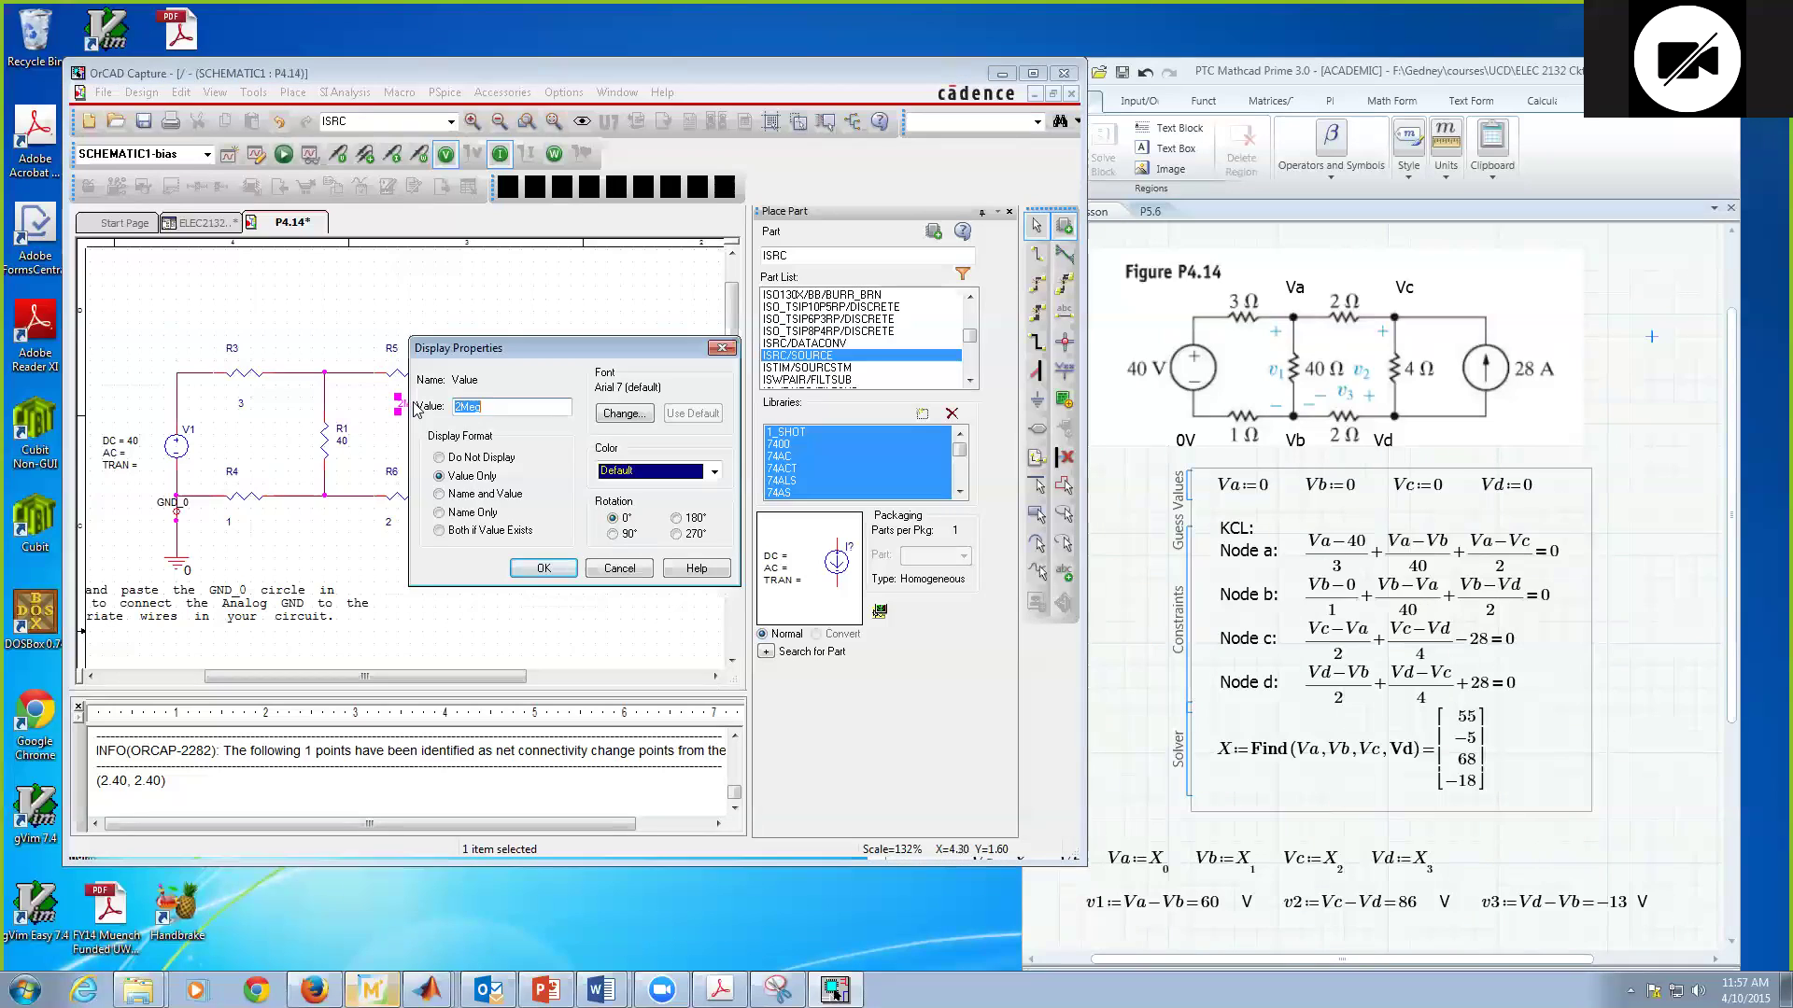
text(2m)
click(559, 571)
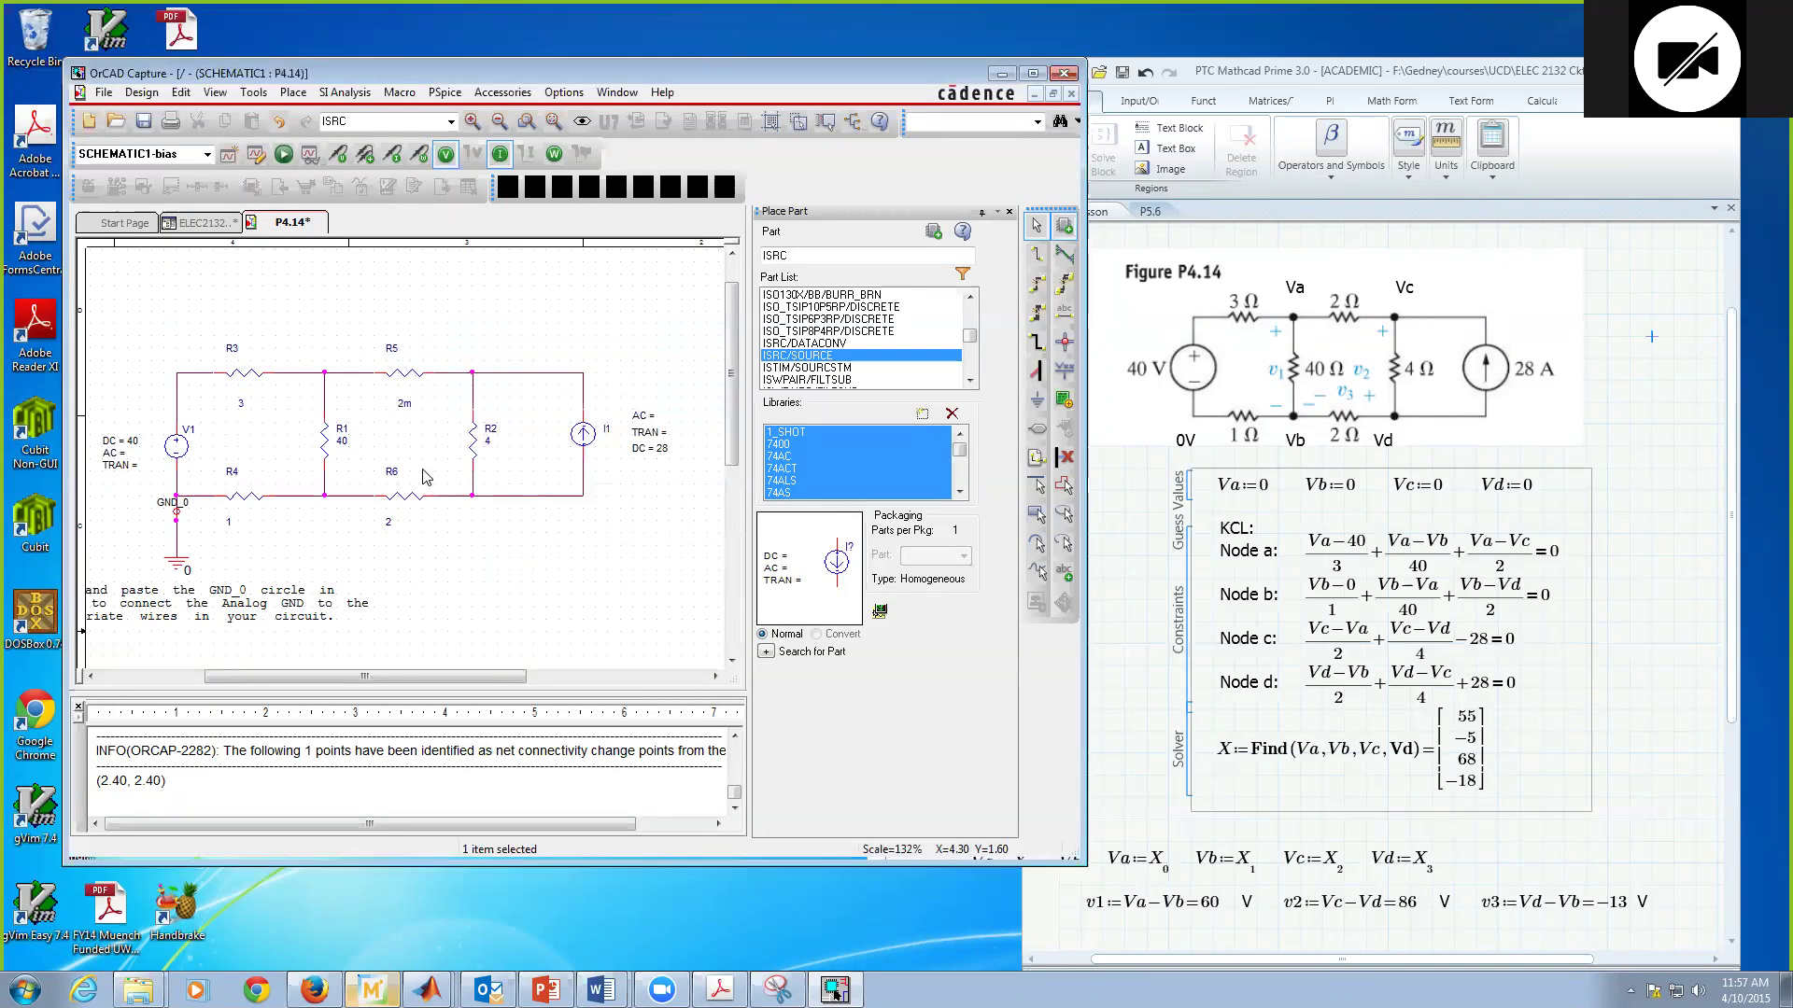
click(719, 989)
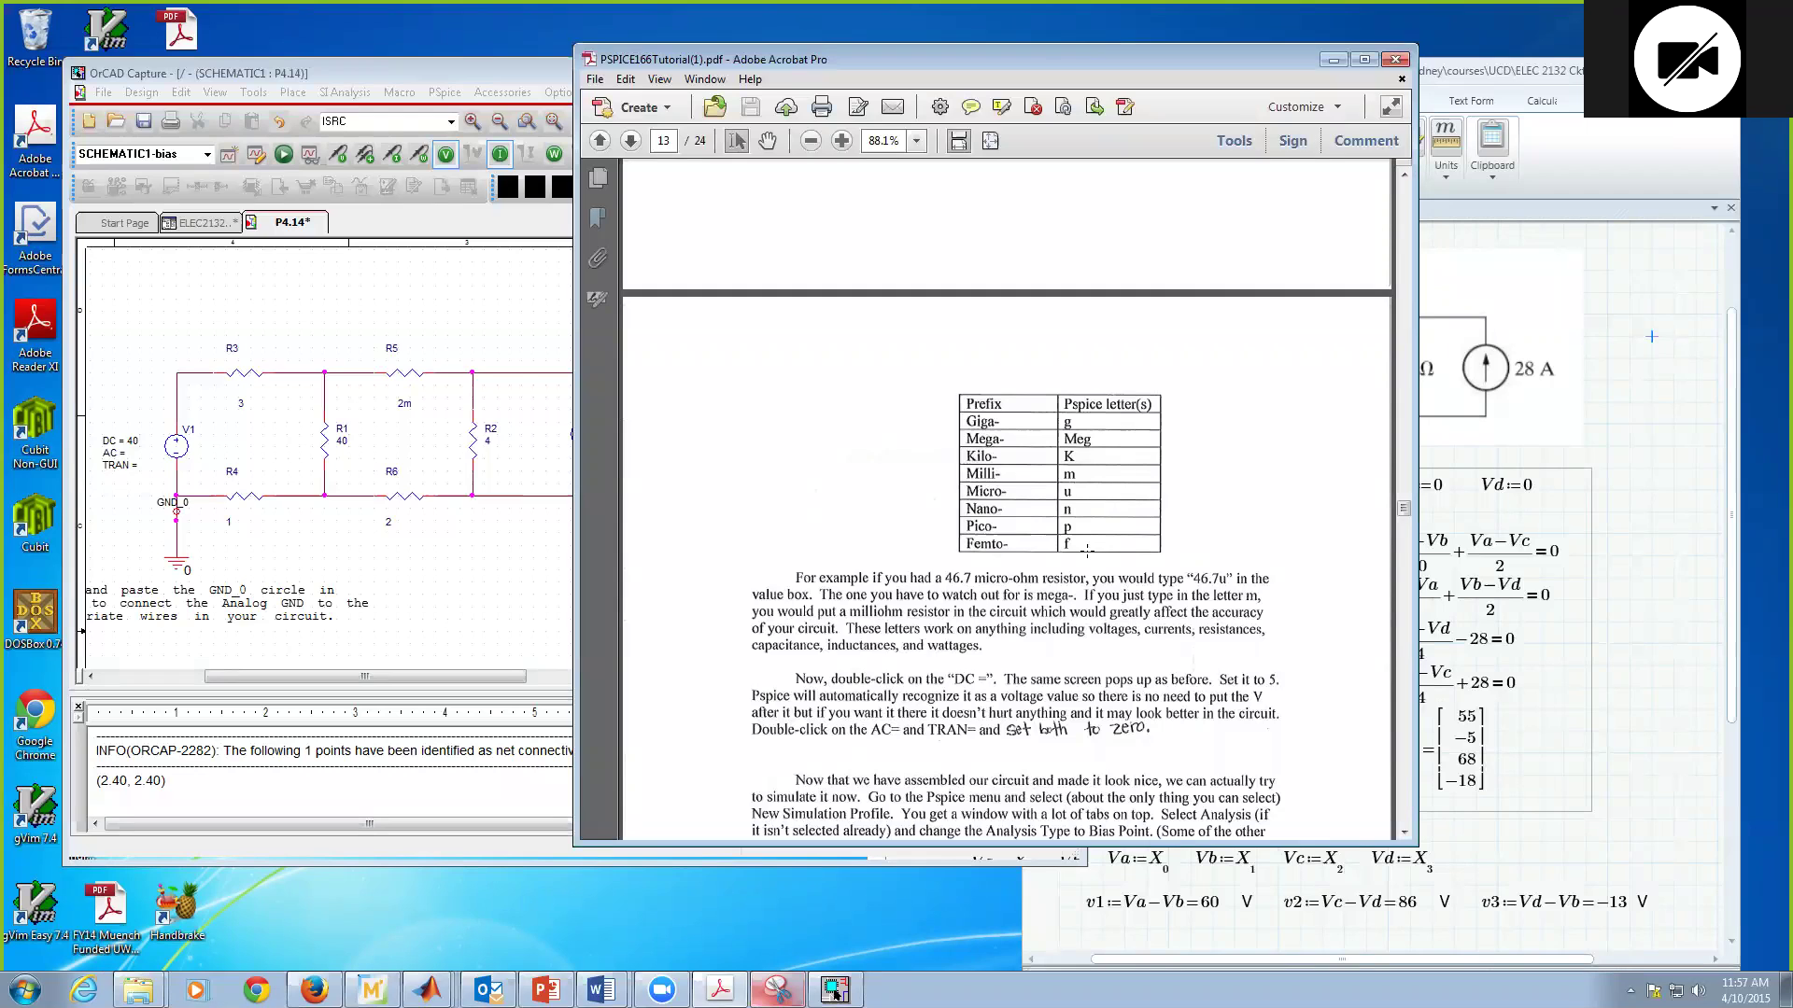
click(1333, 61)
- Set R5's value back to 2 and save the schematic
double_click(404, 408)
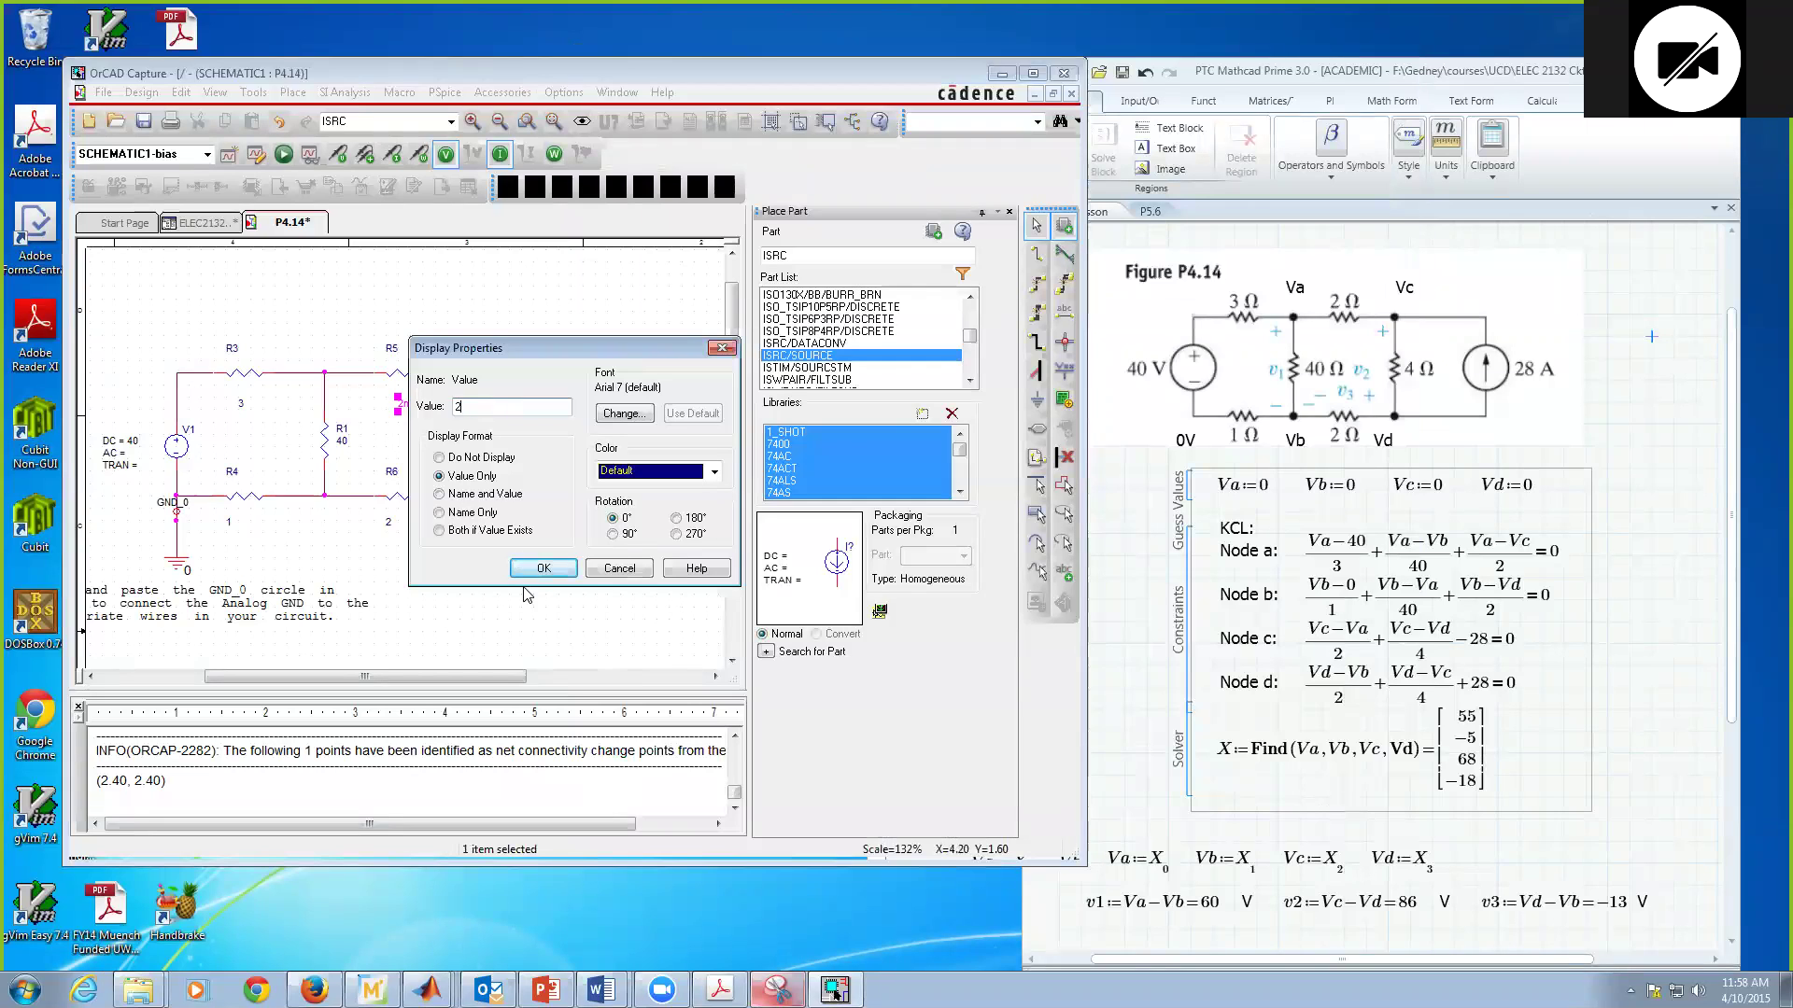
click(542, 569)
click(534, 576)
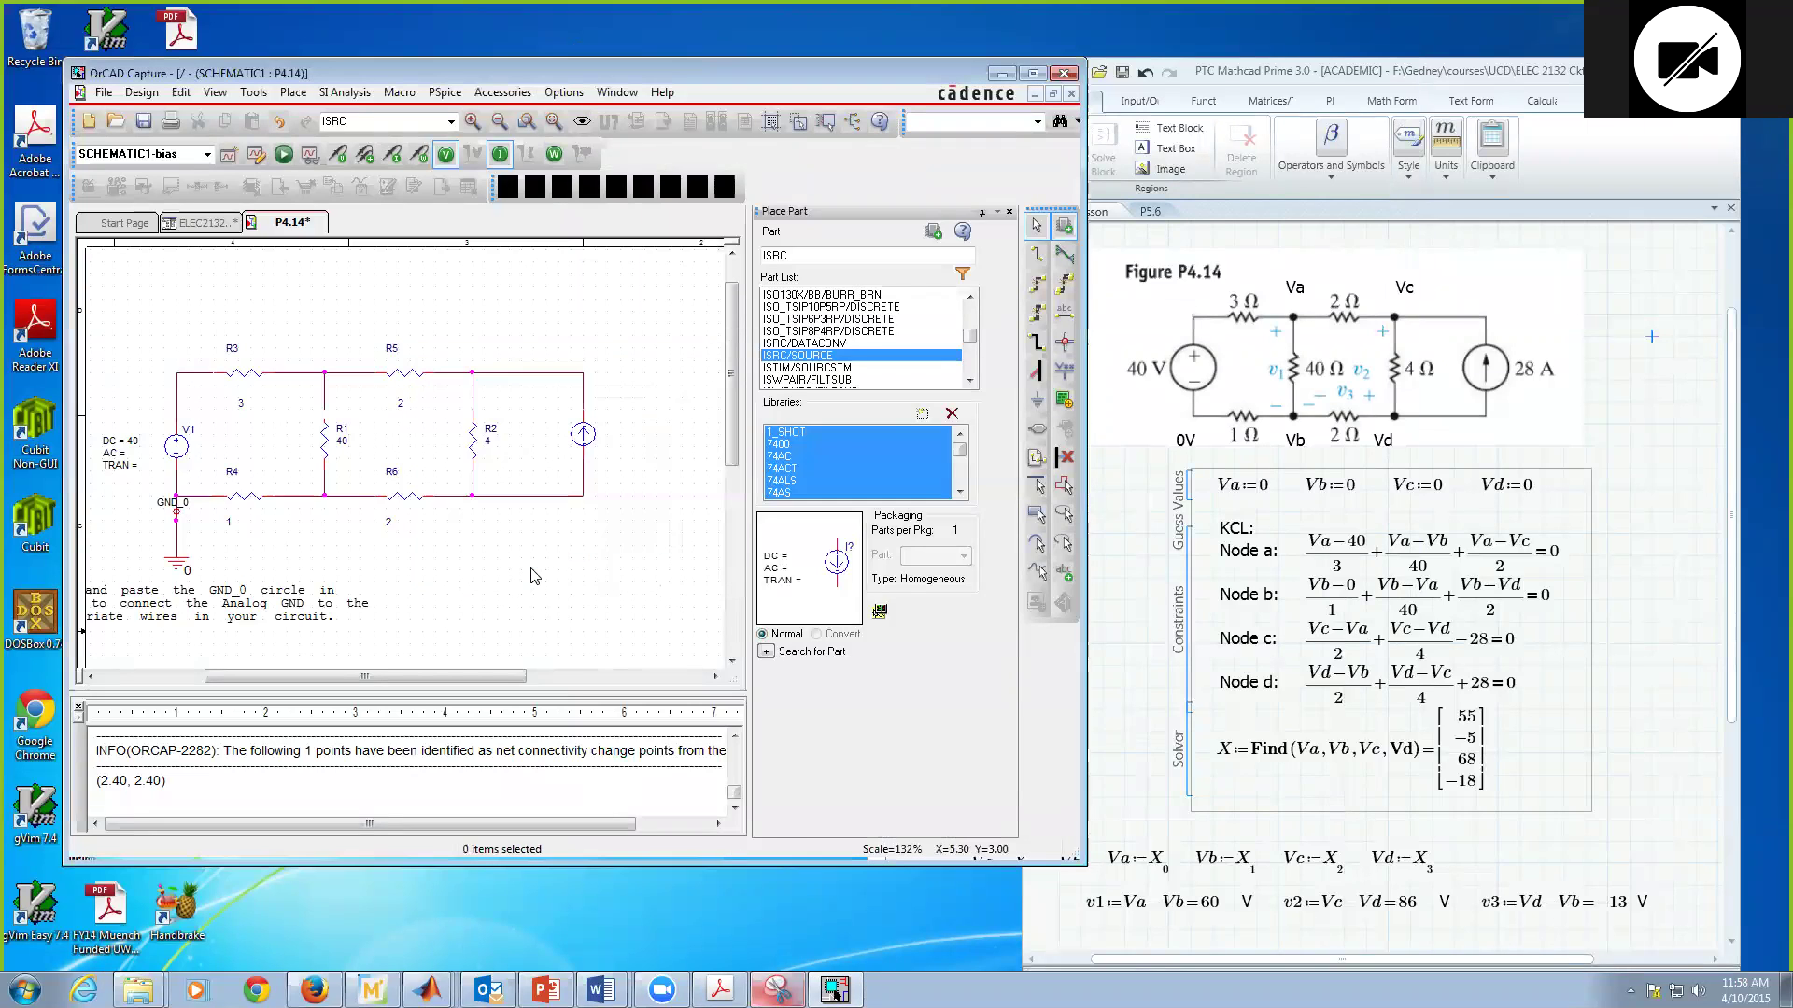
click(145, 123)
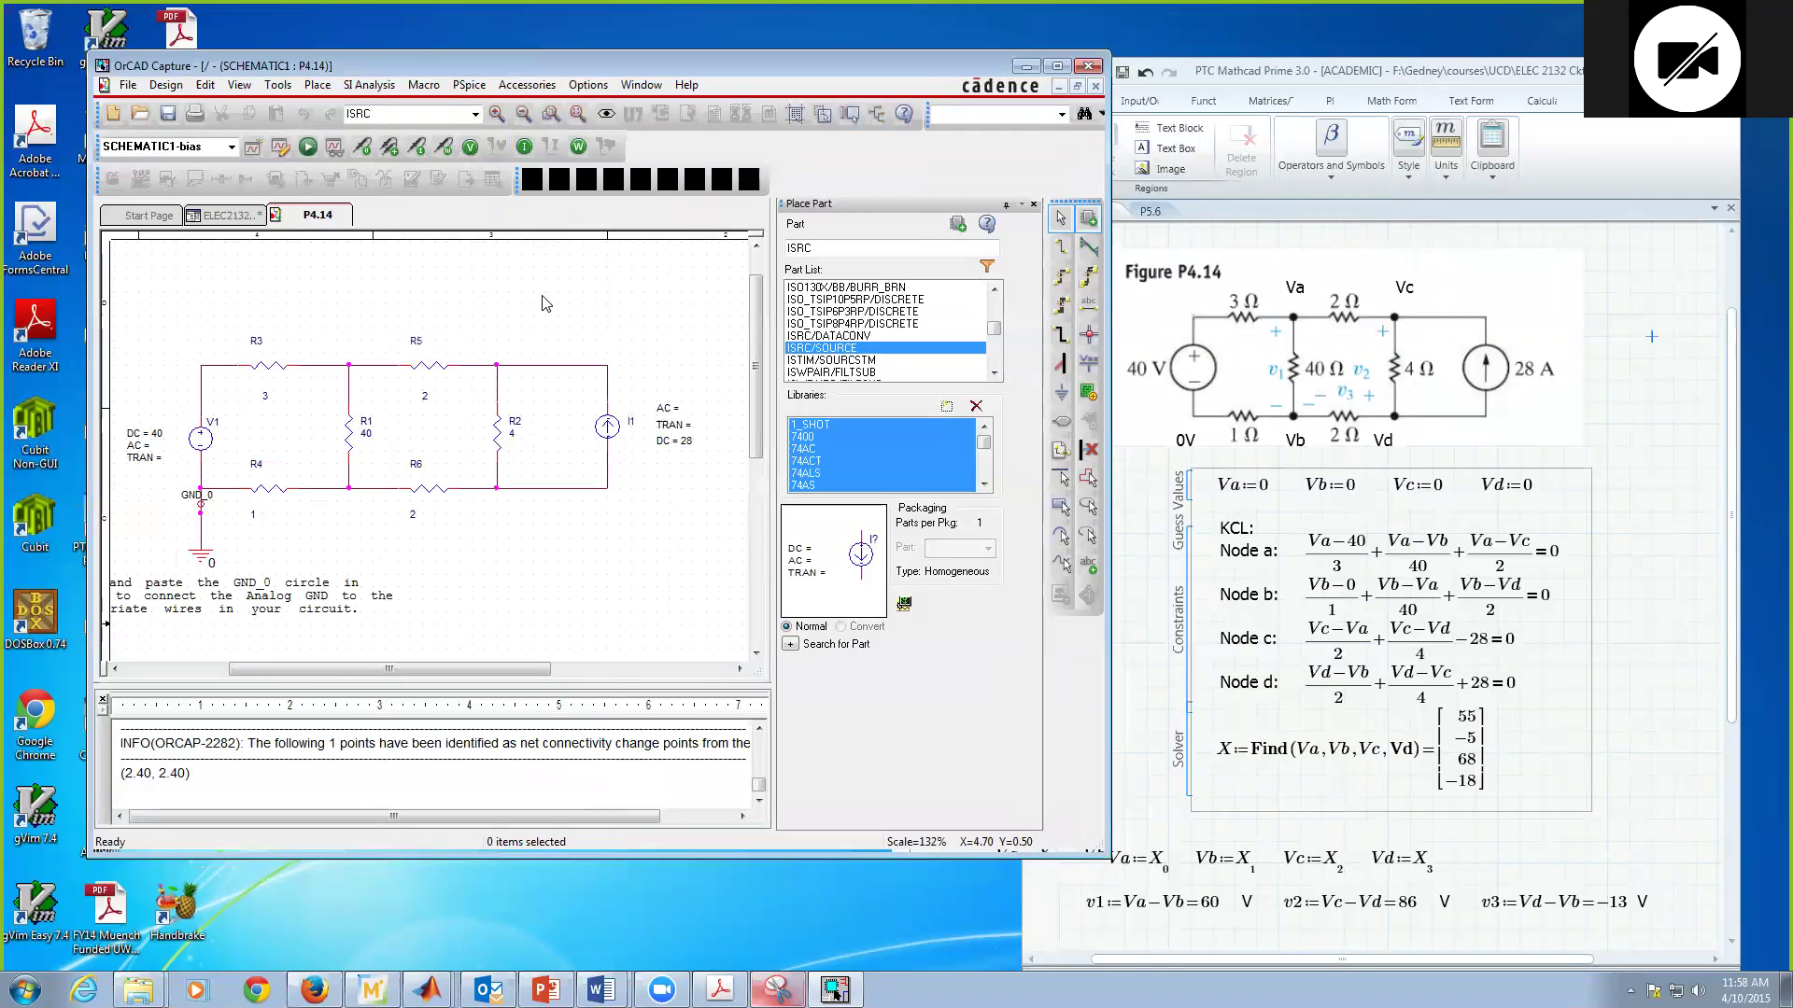
- In the bias simulation profile, set the analysis type to Bias Point and apply it
drag(471, 73, 495, 66)
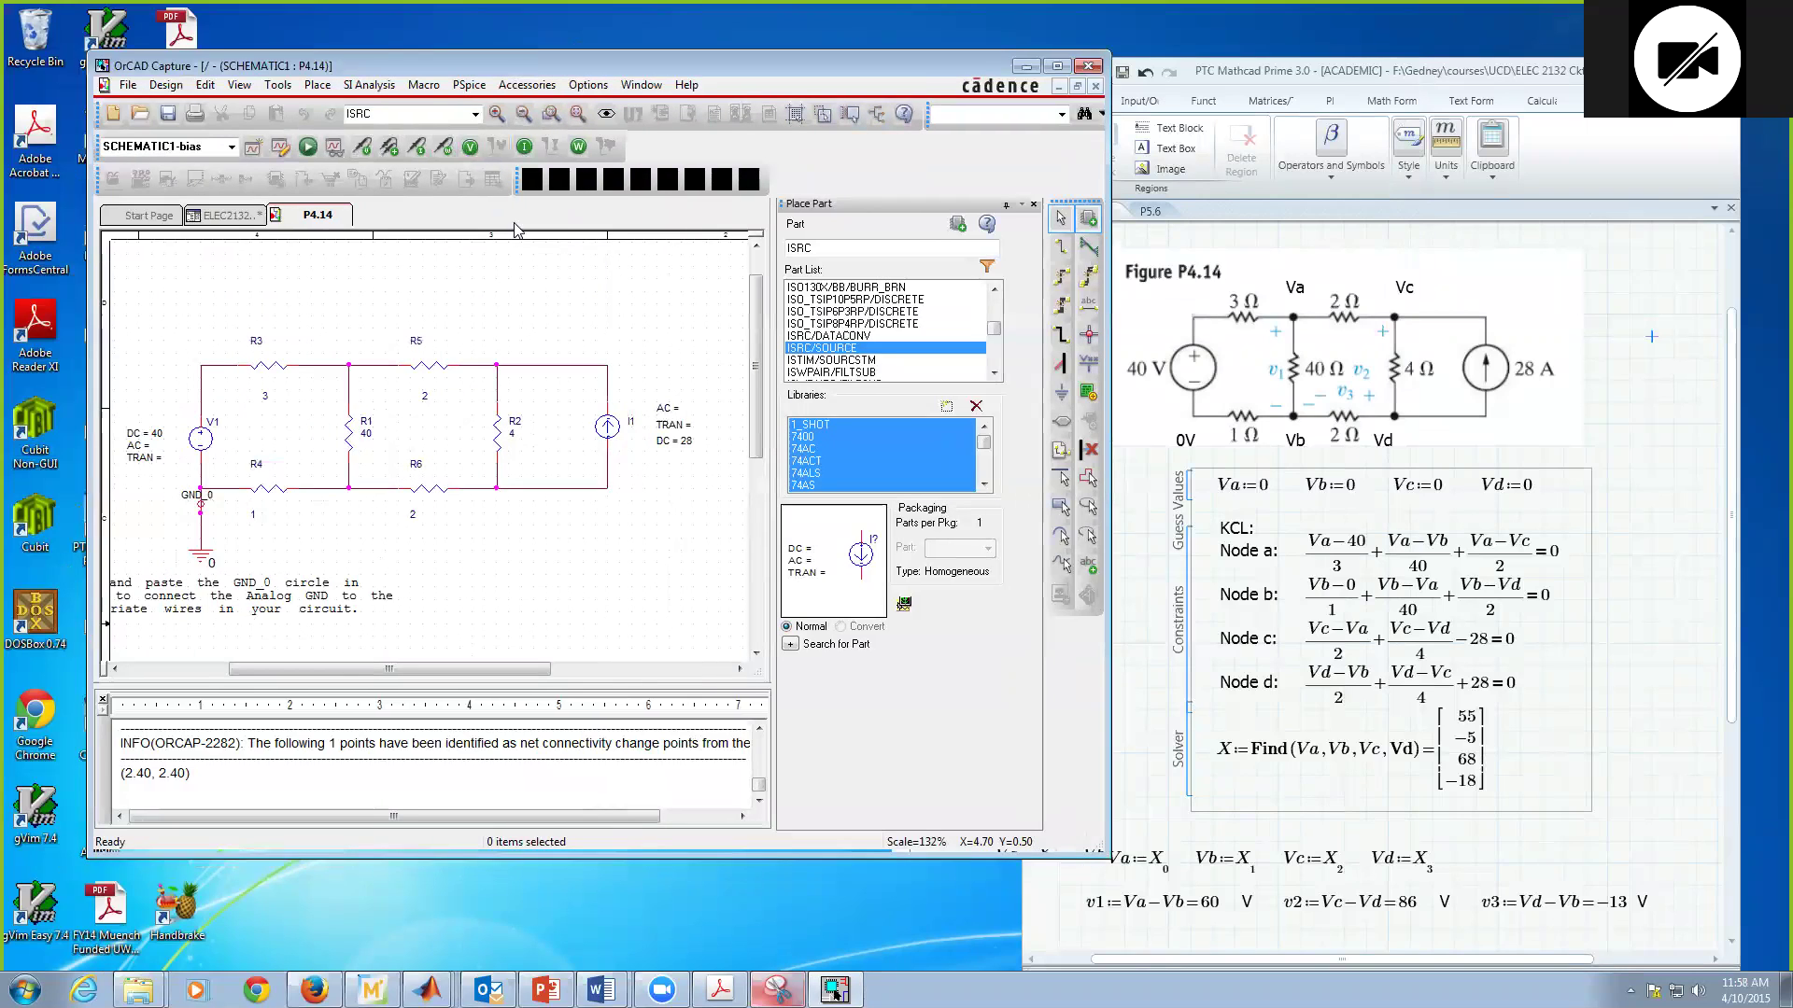
click(472, 90)
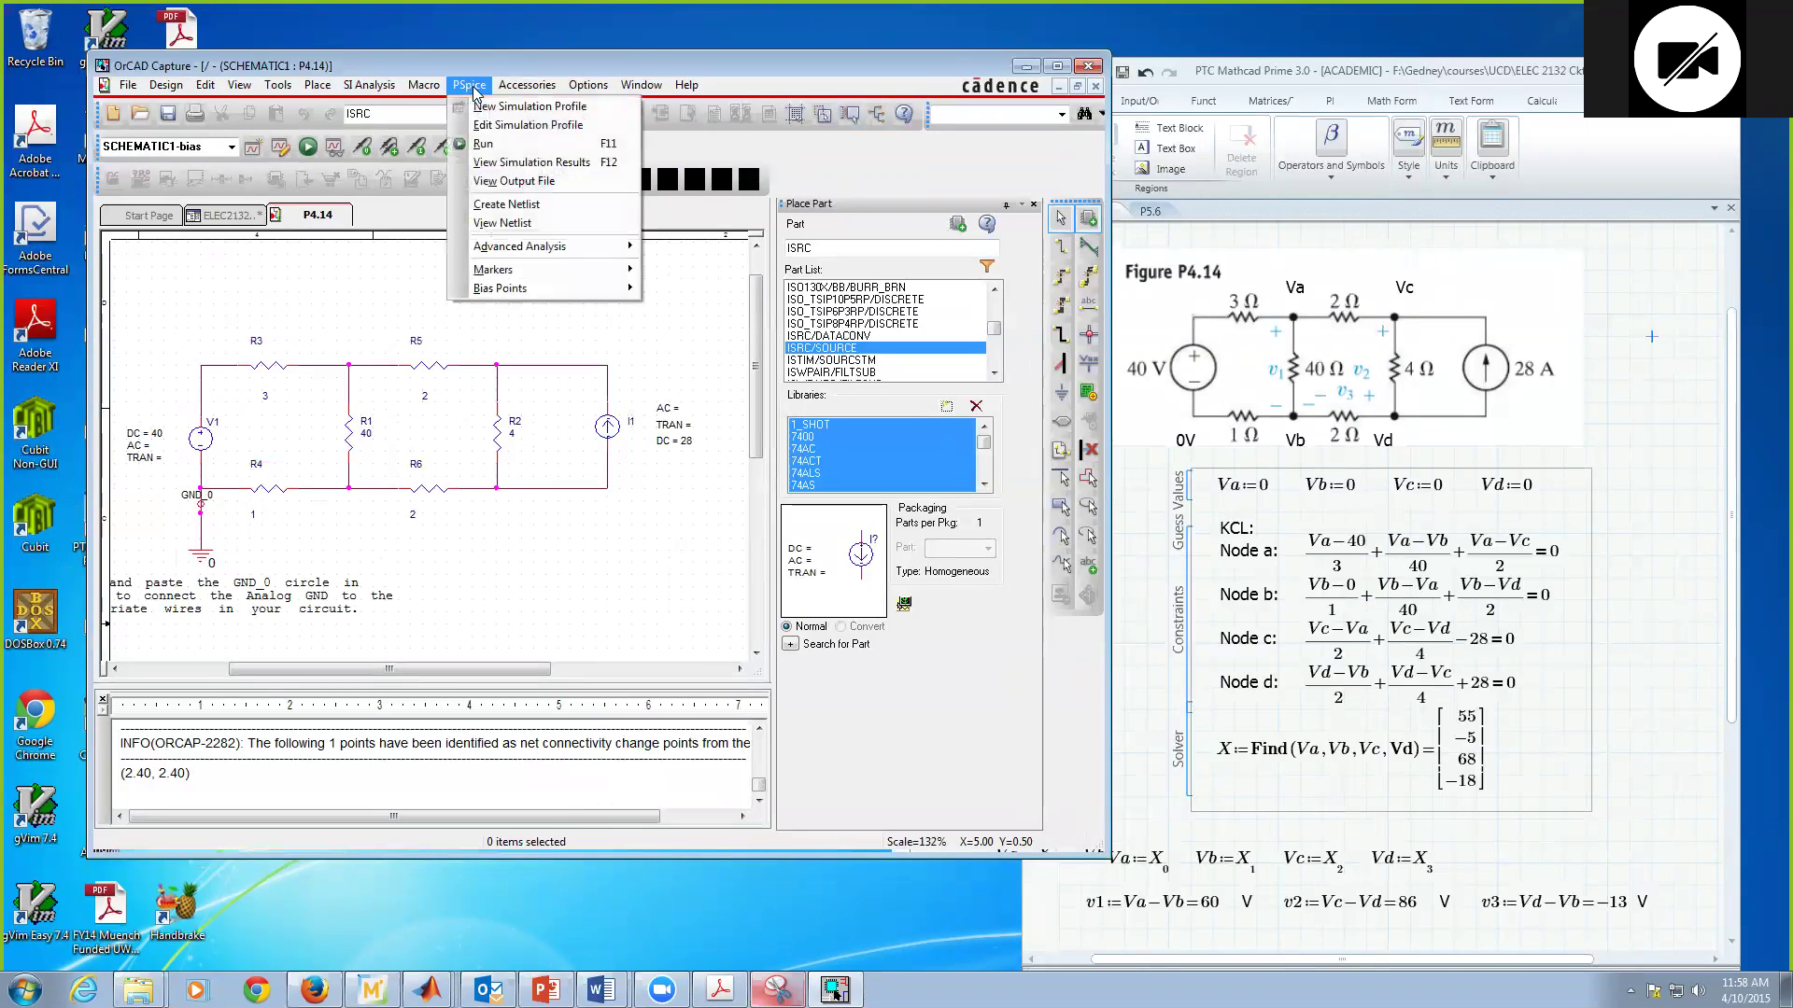
click(528, 125)
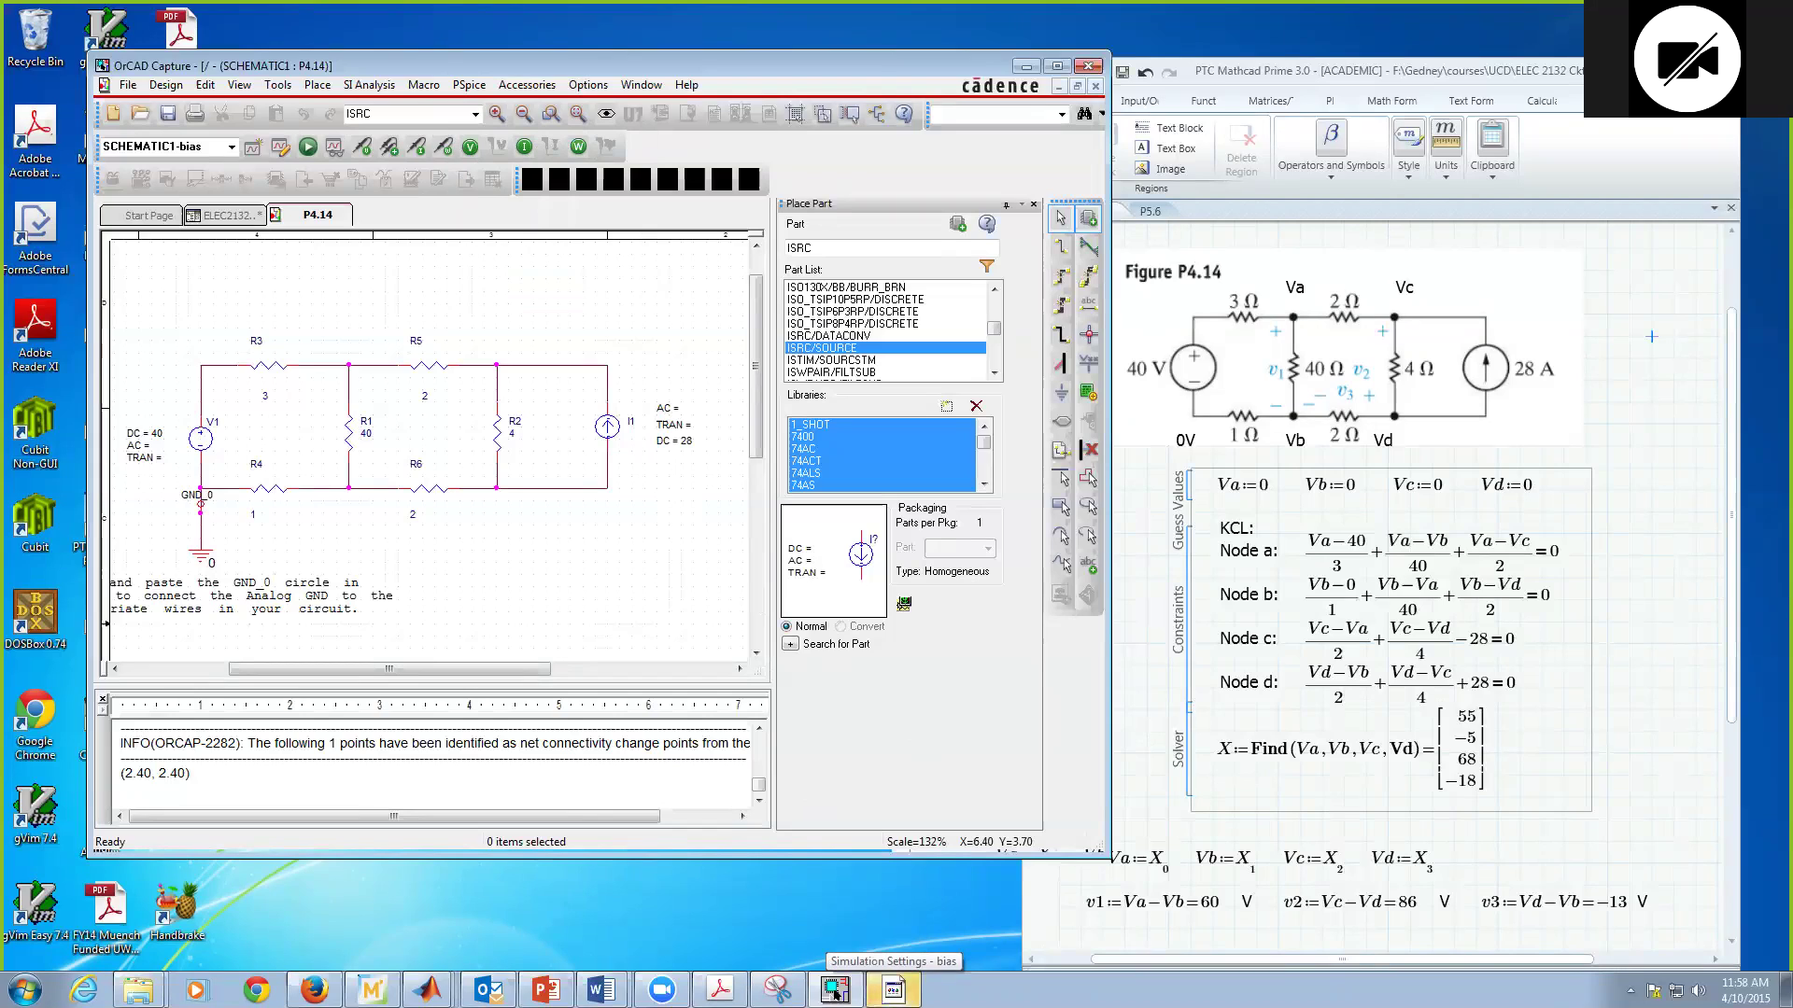
click(894, 988)
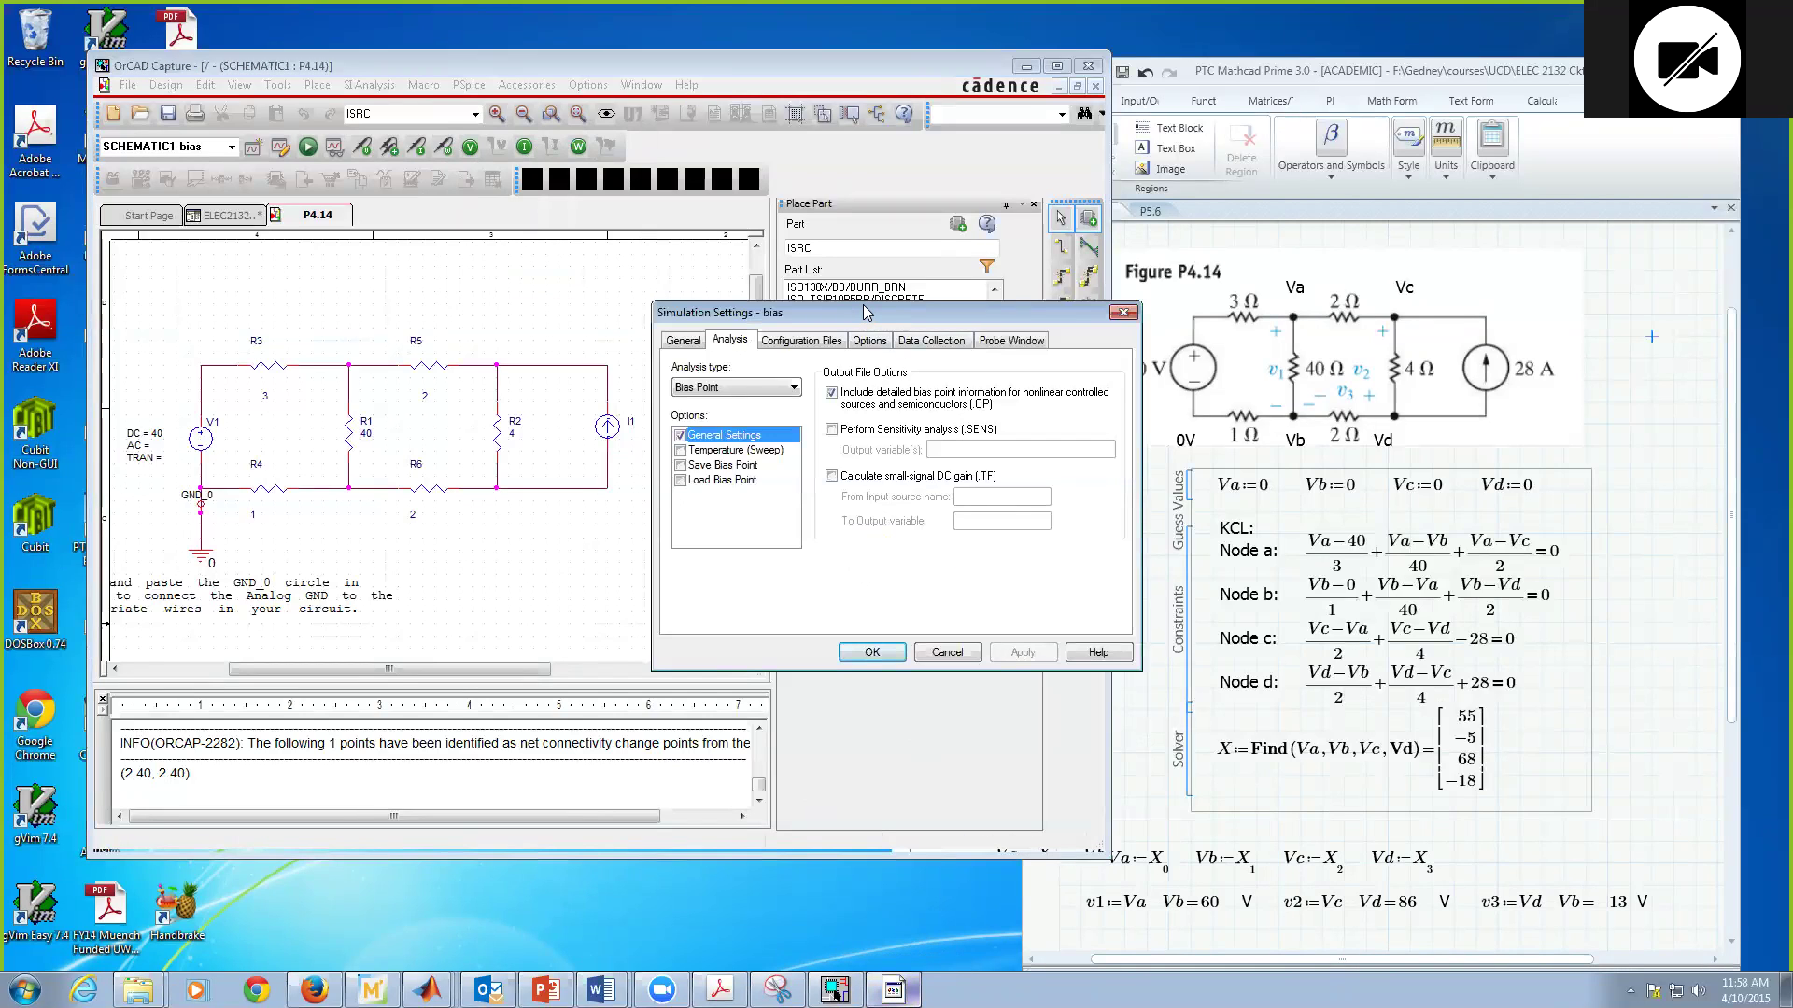
drag(866, 312, 505, 292)
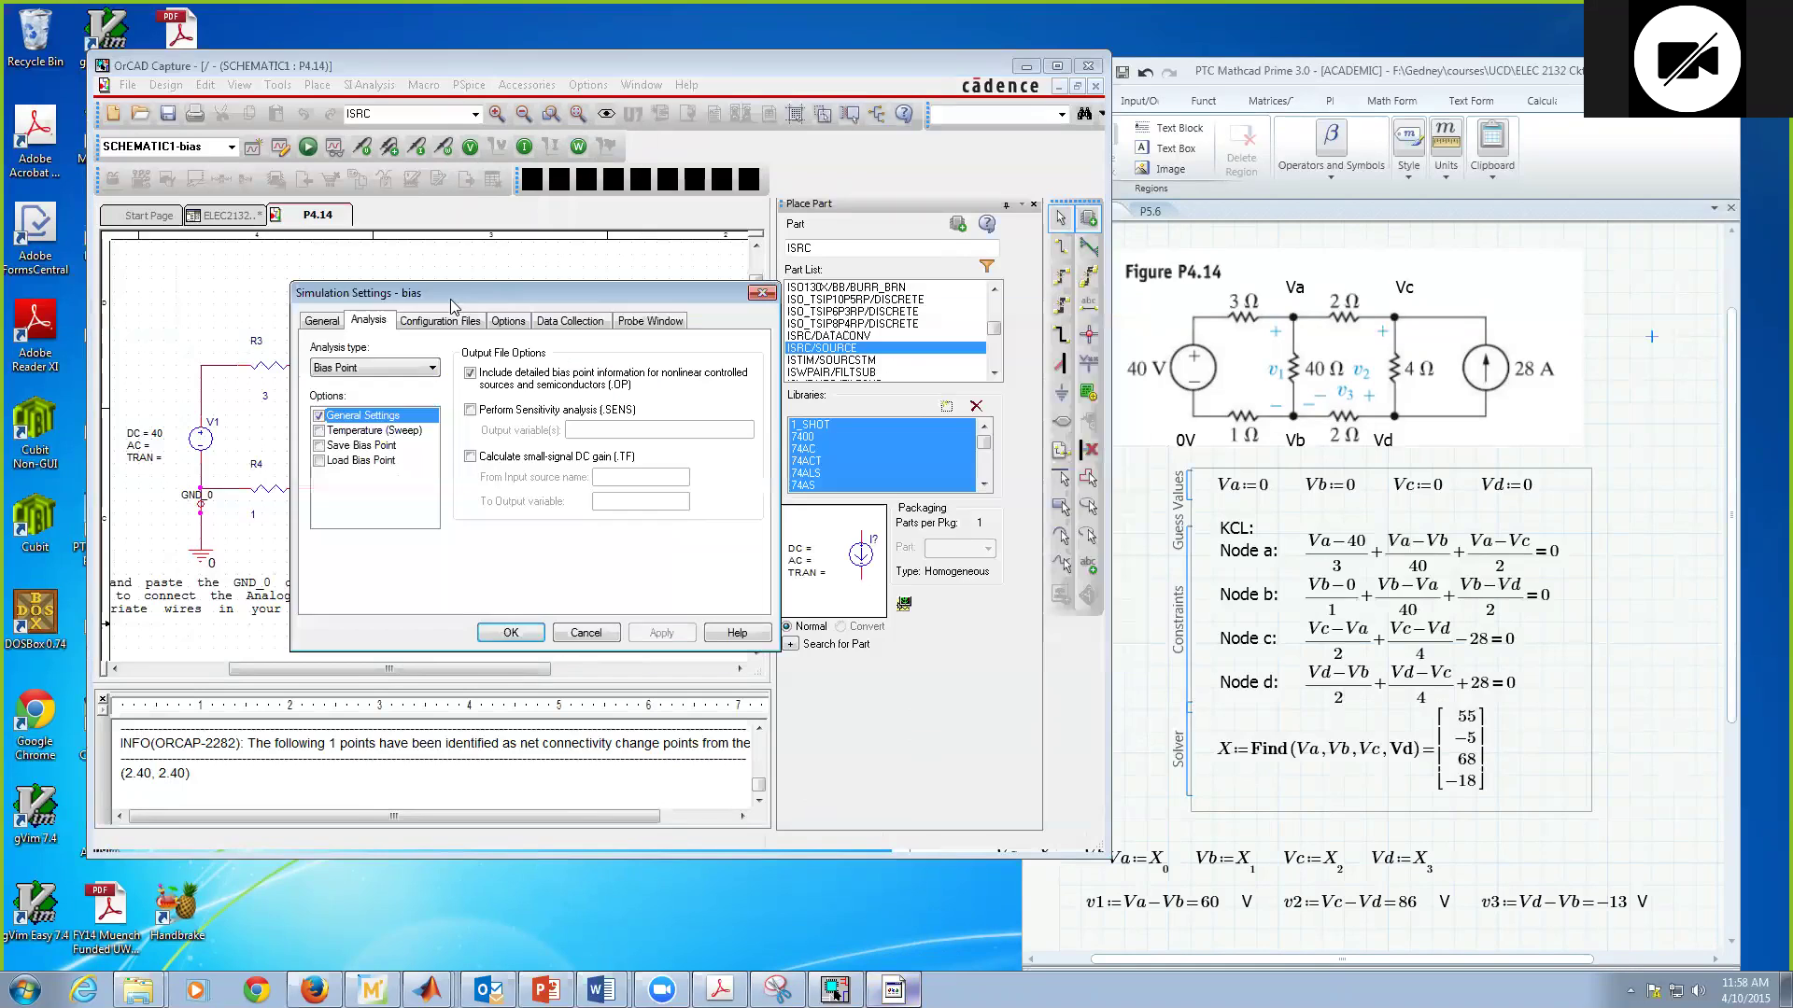
click(380, 370)
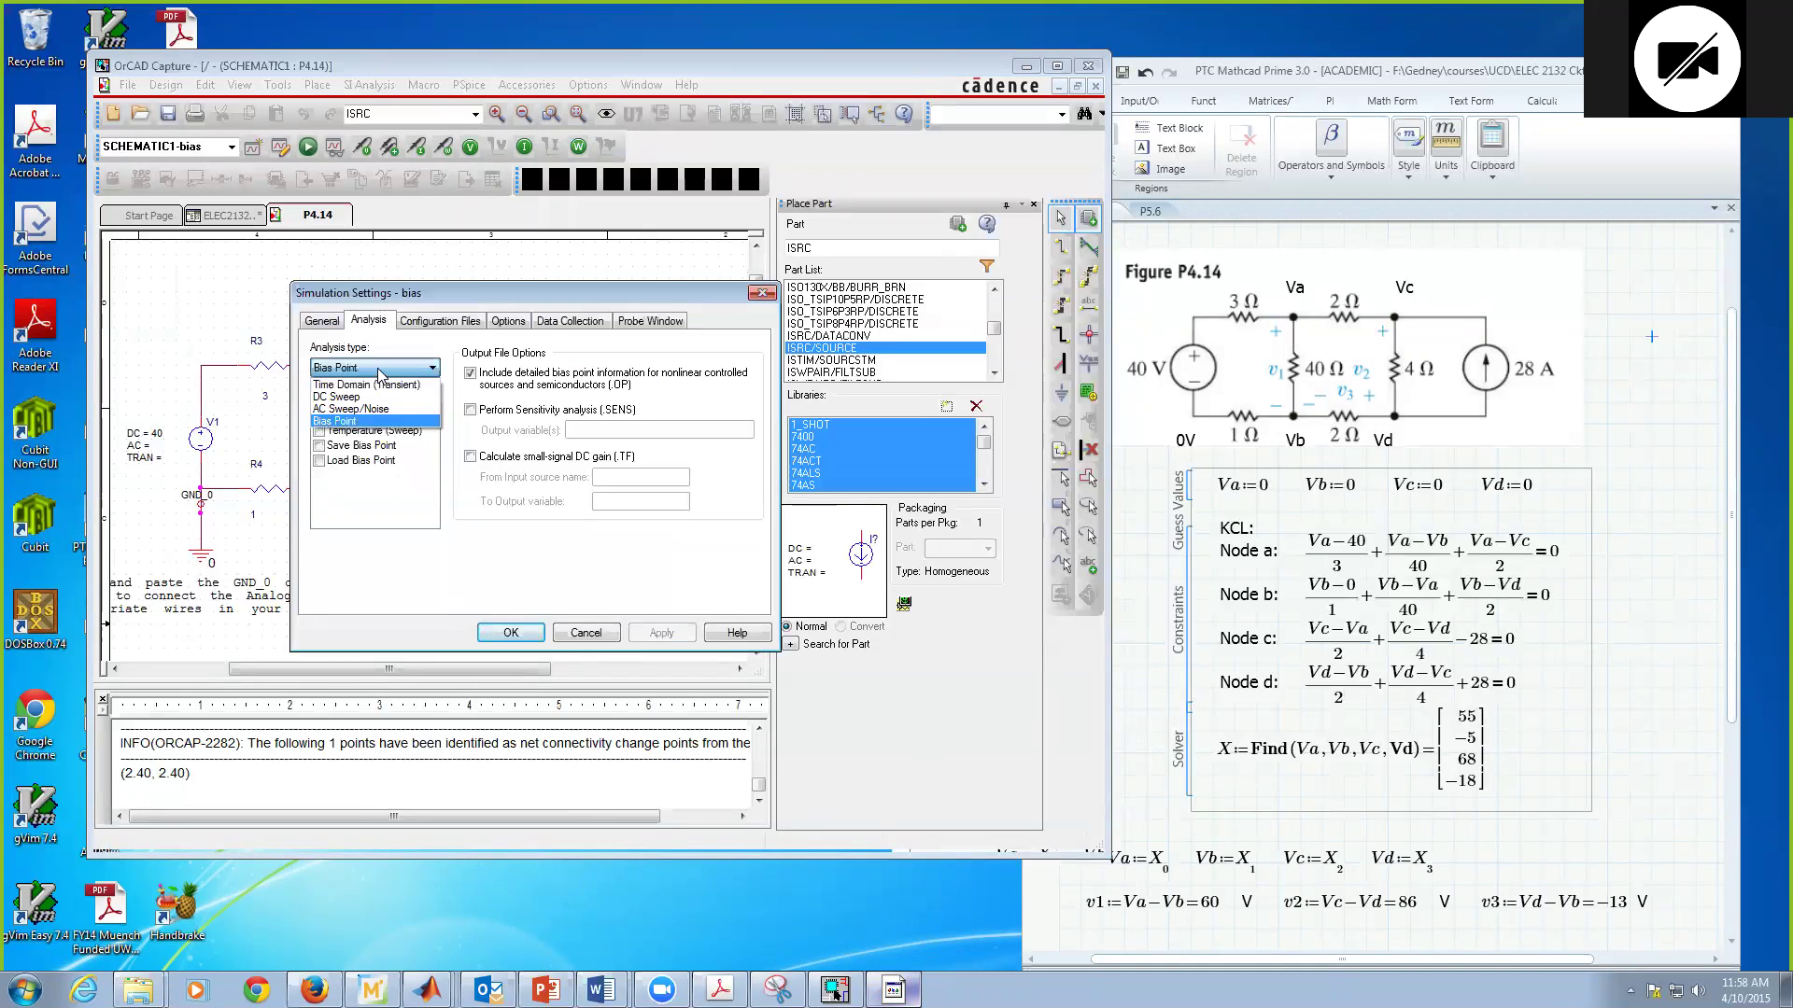
click(362, 421)
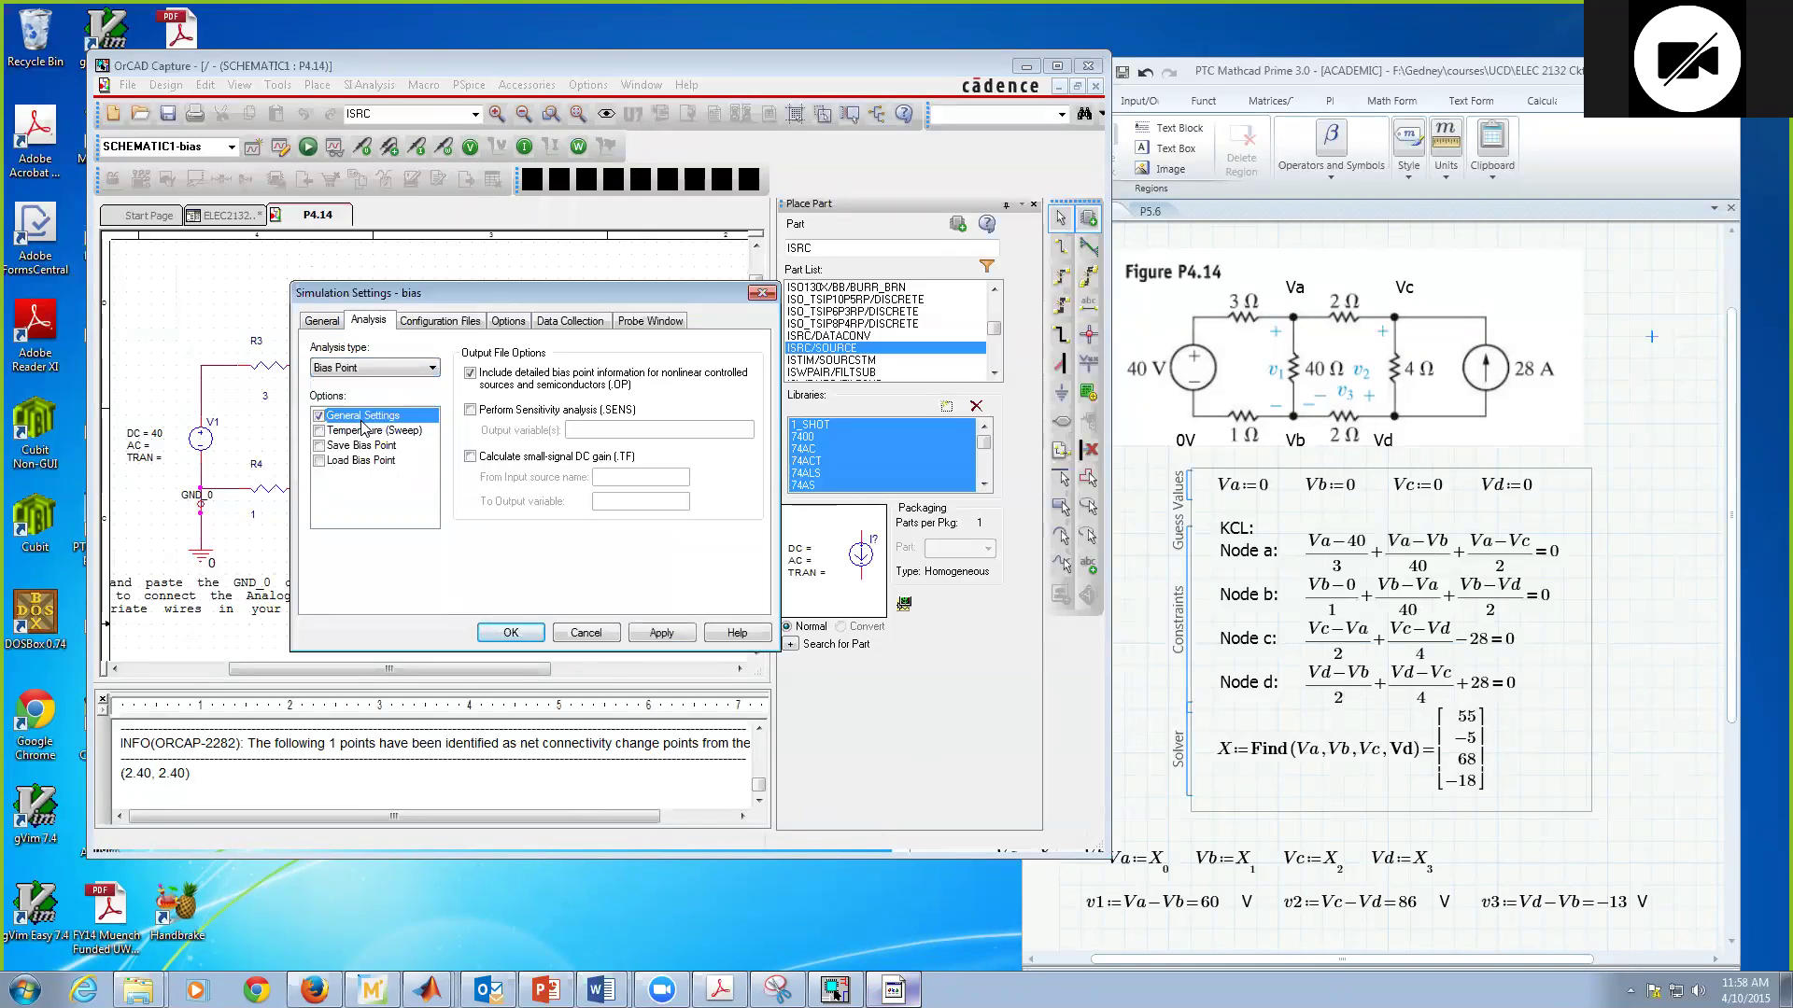
click(648, 632)
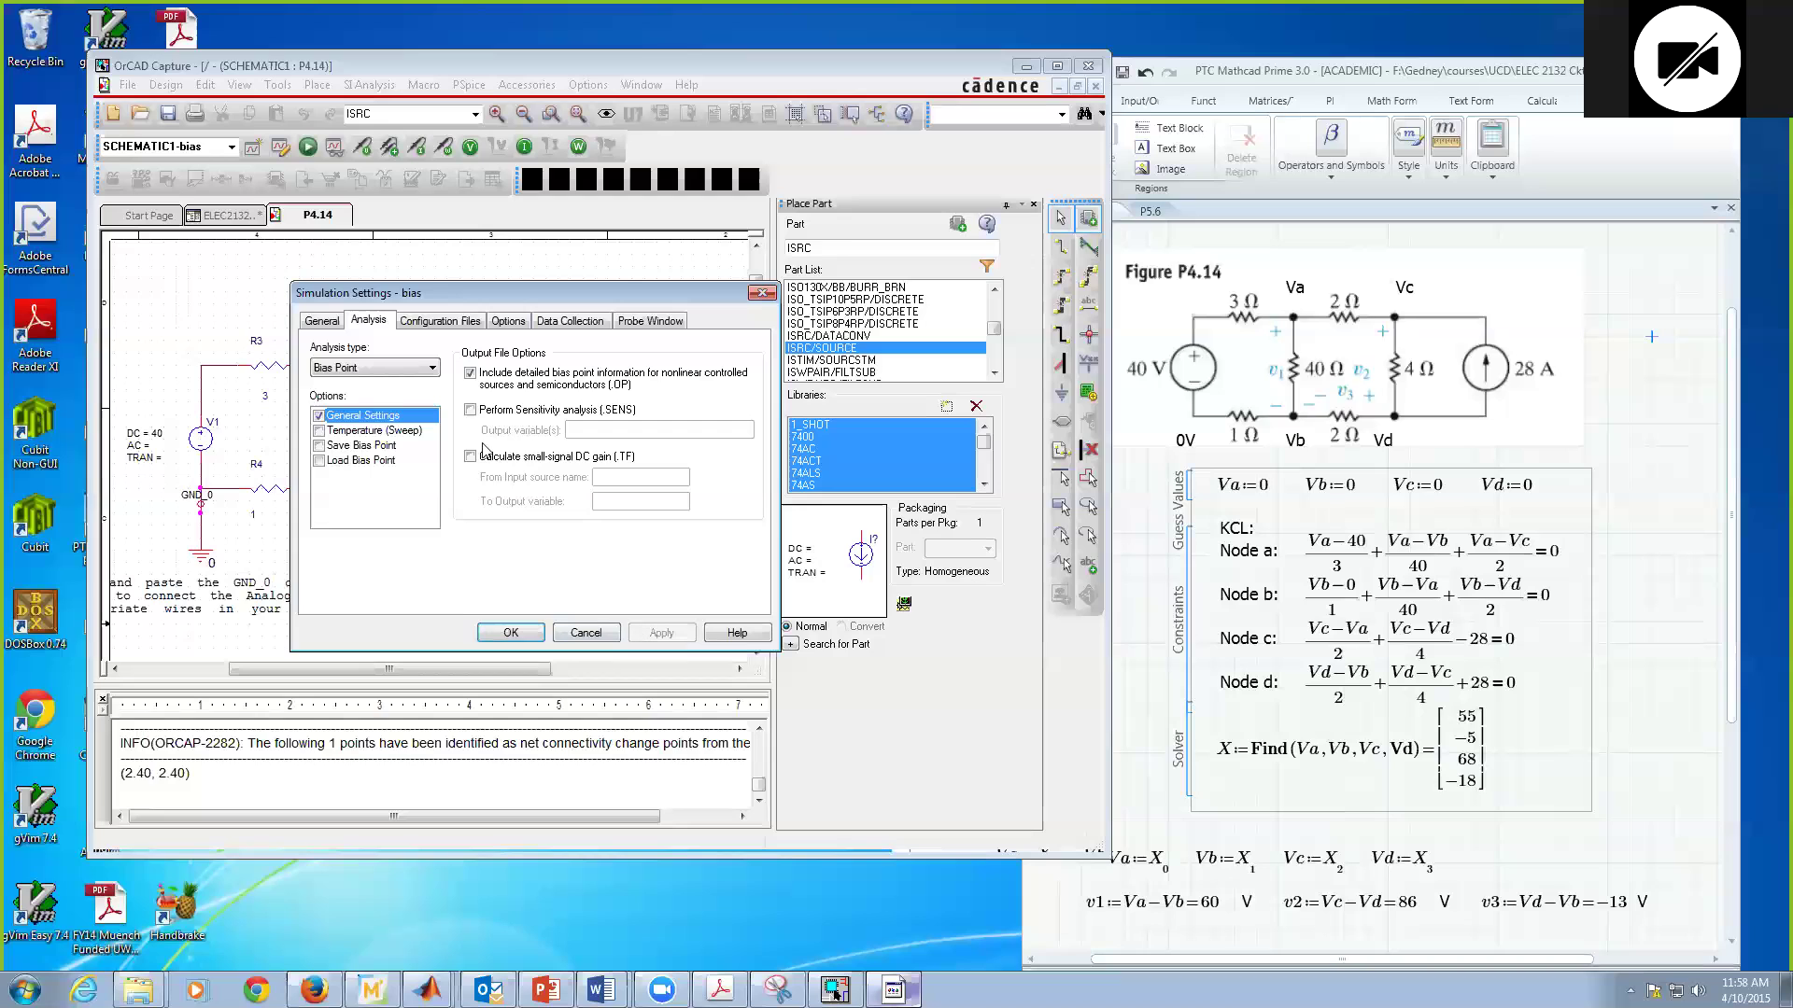
click(510, 632)
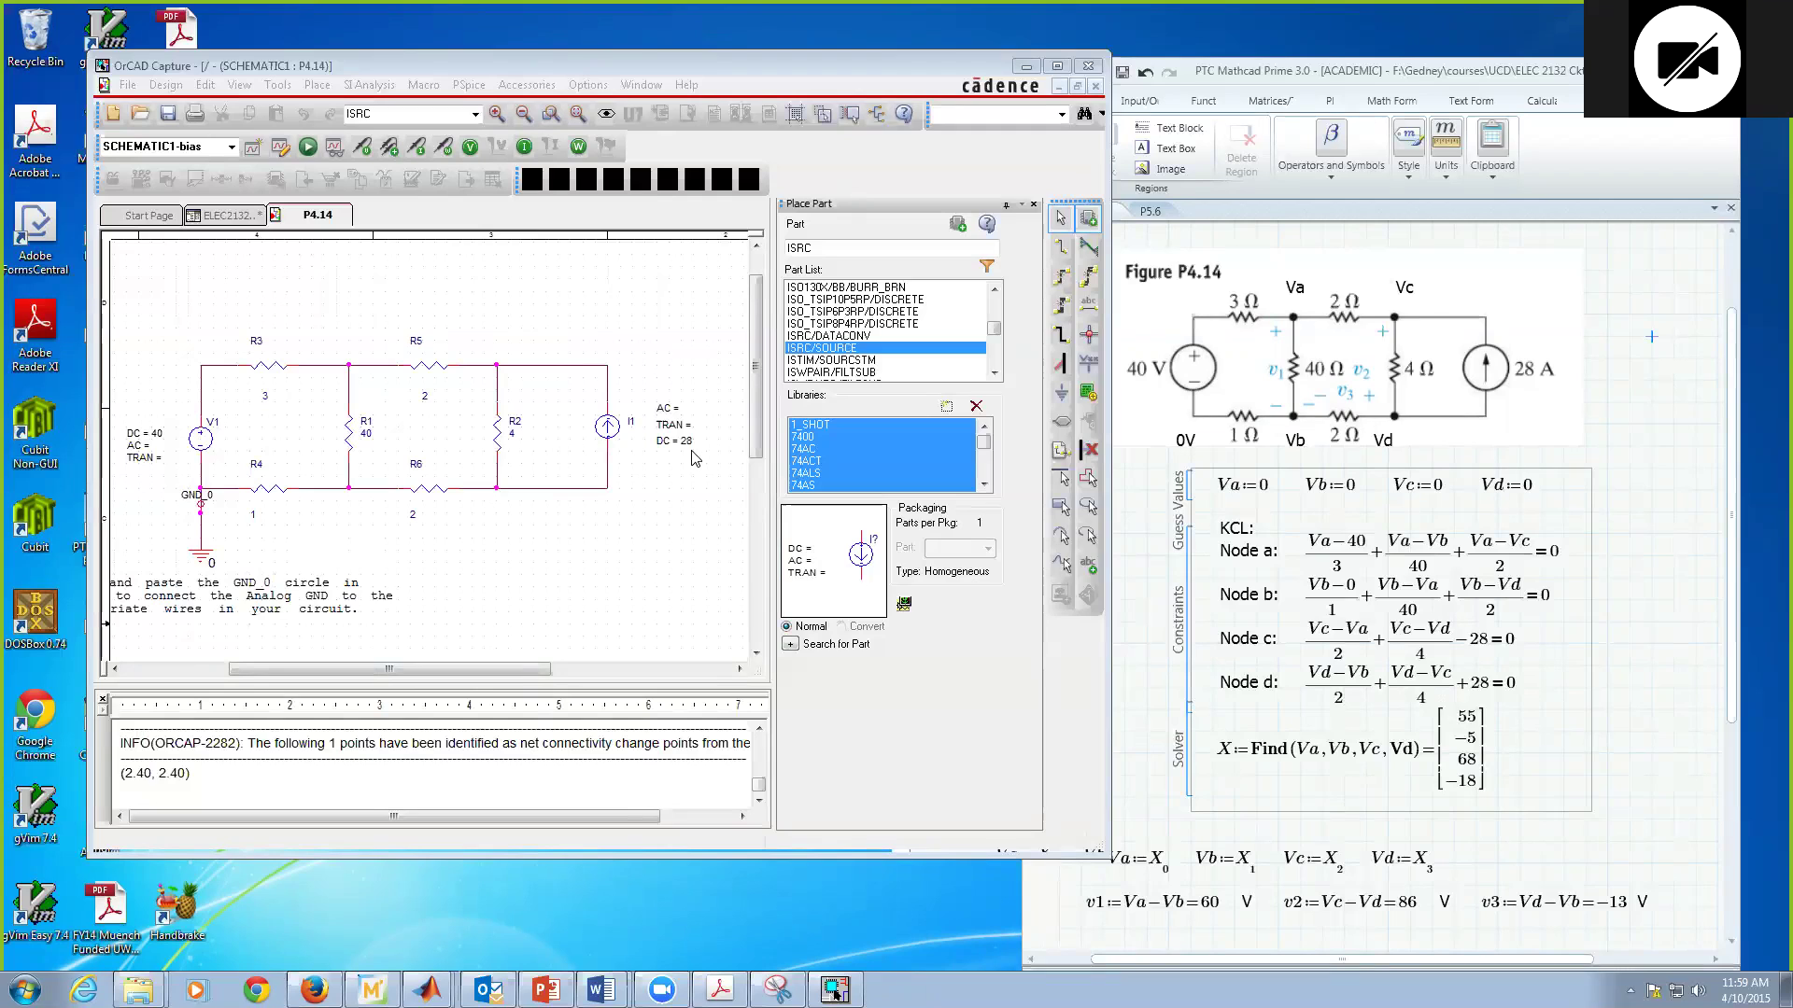
- Save the design and run the bias-point PSpice simulation
click(167, 114)
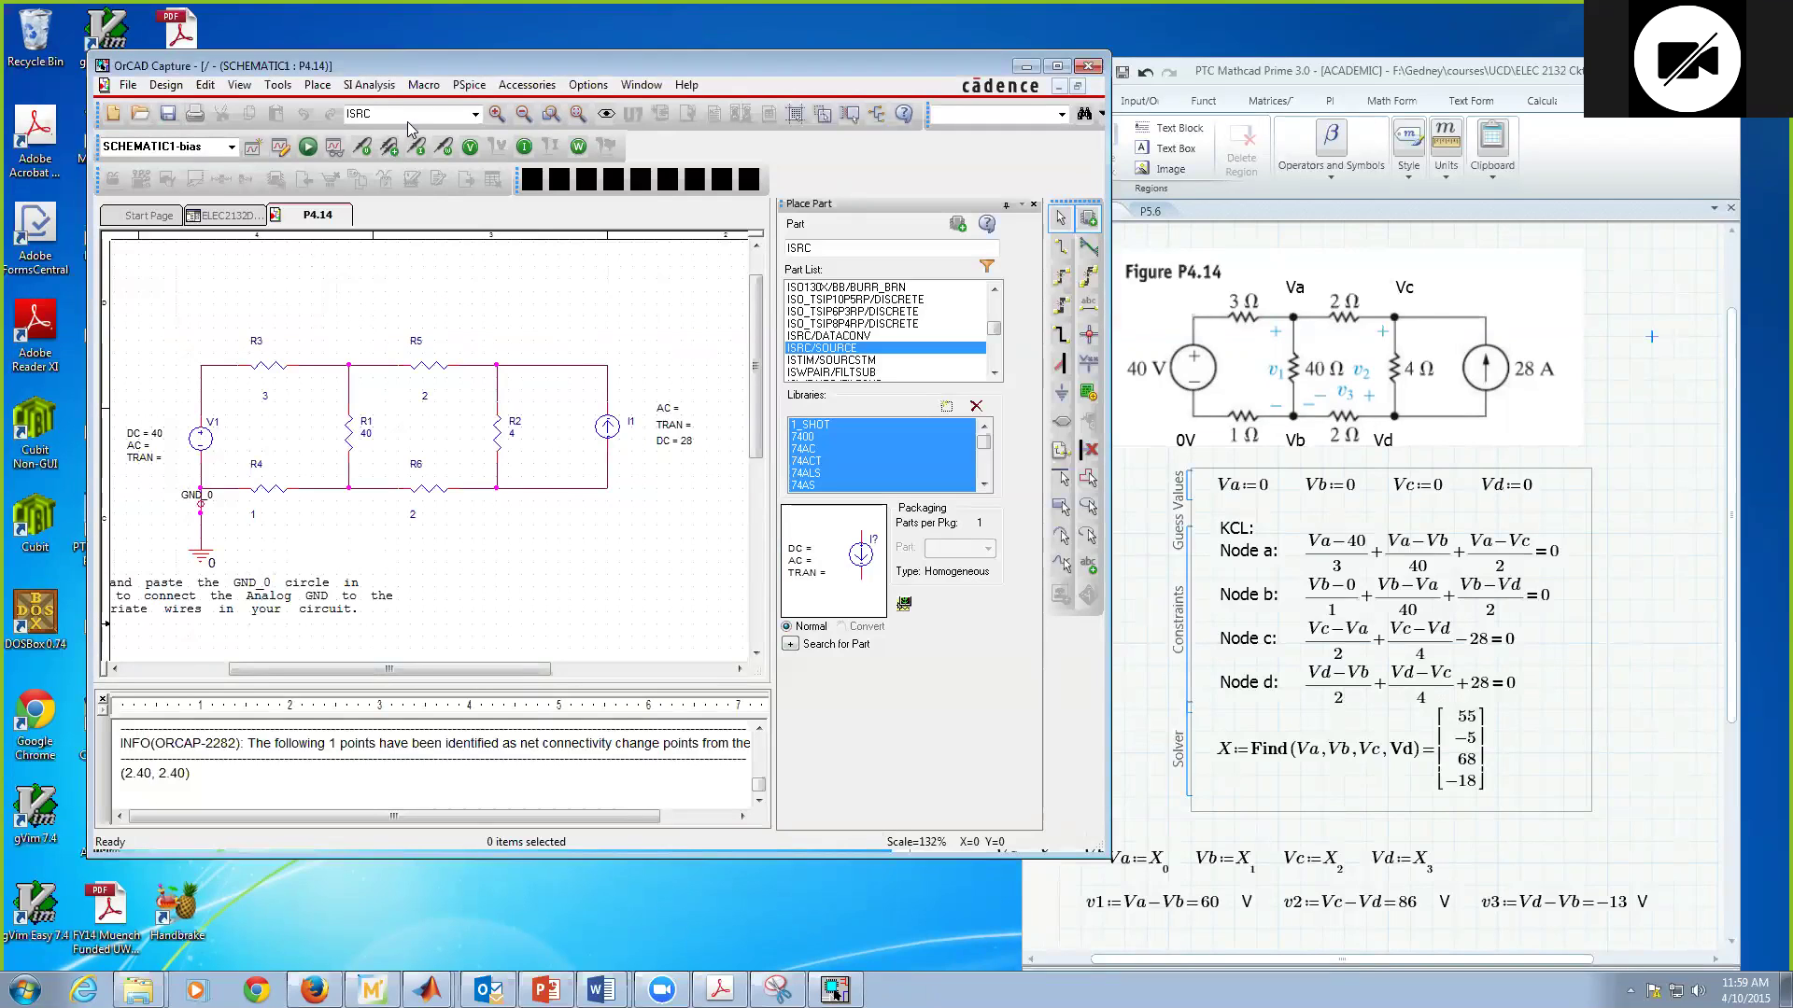
click(474, 90)
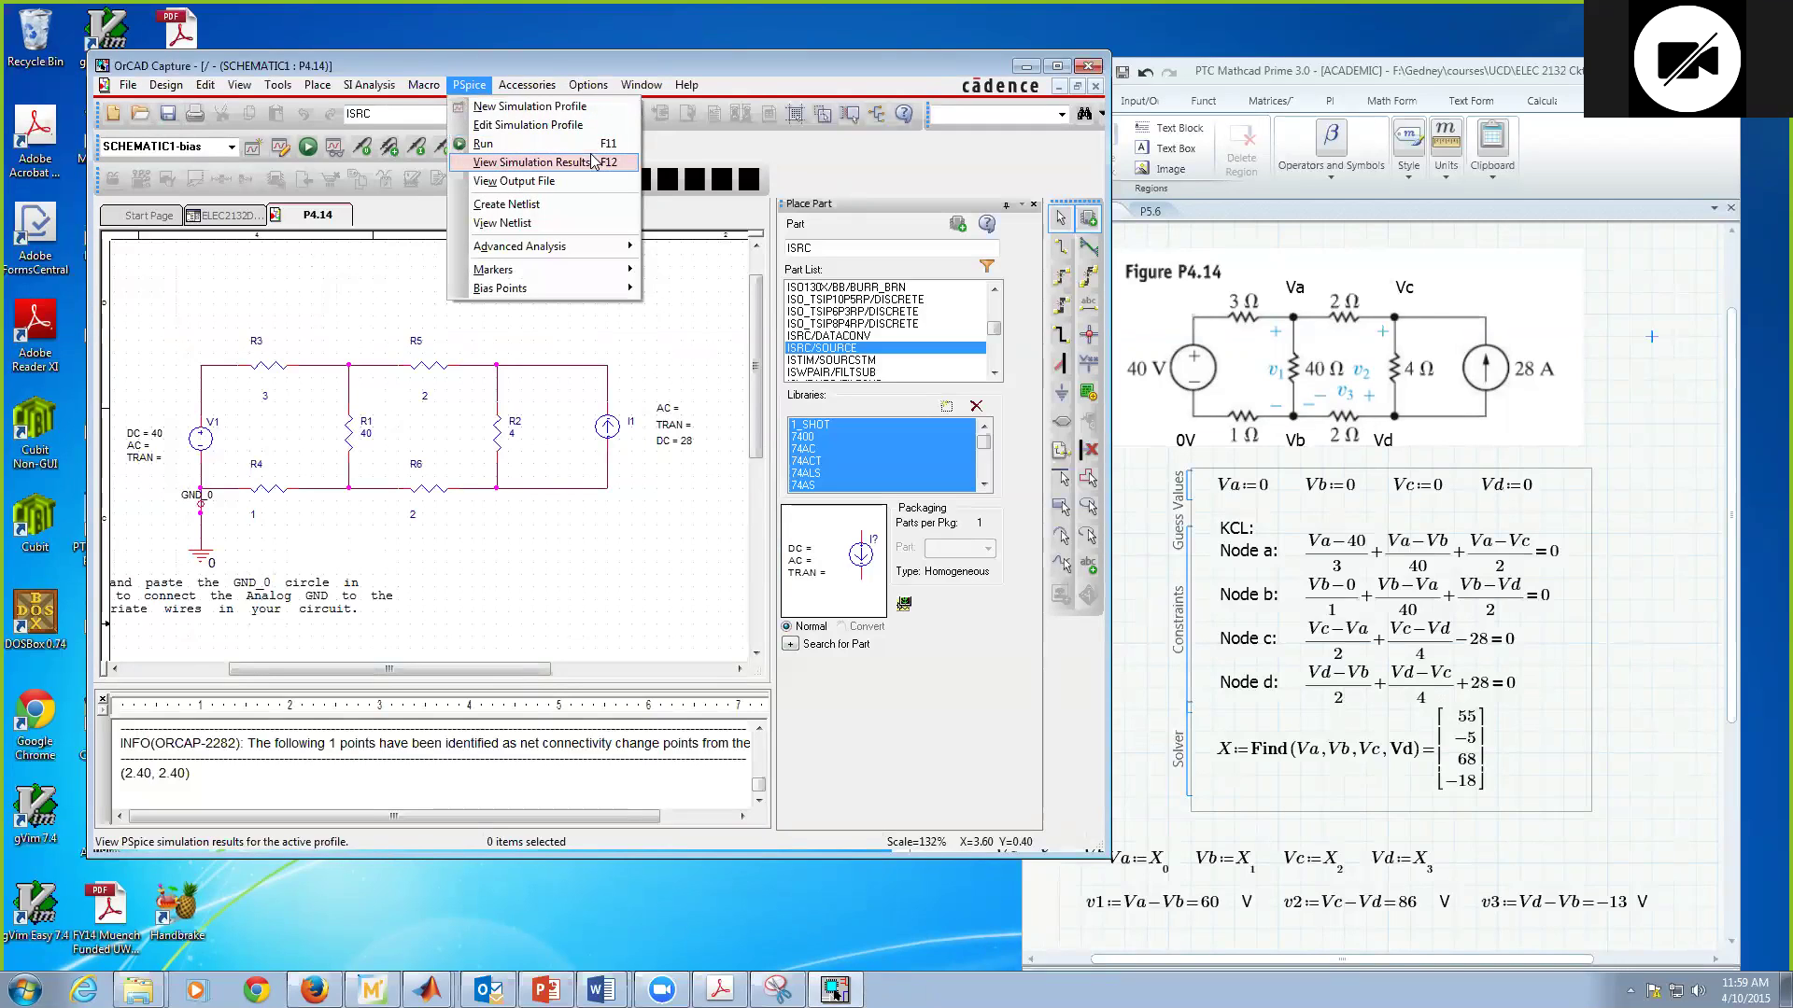
click(394, 283)
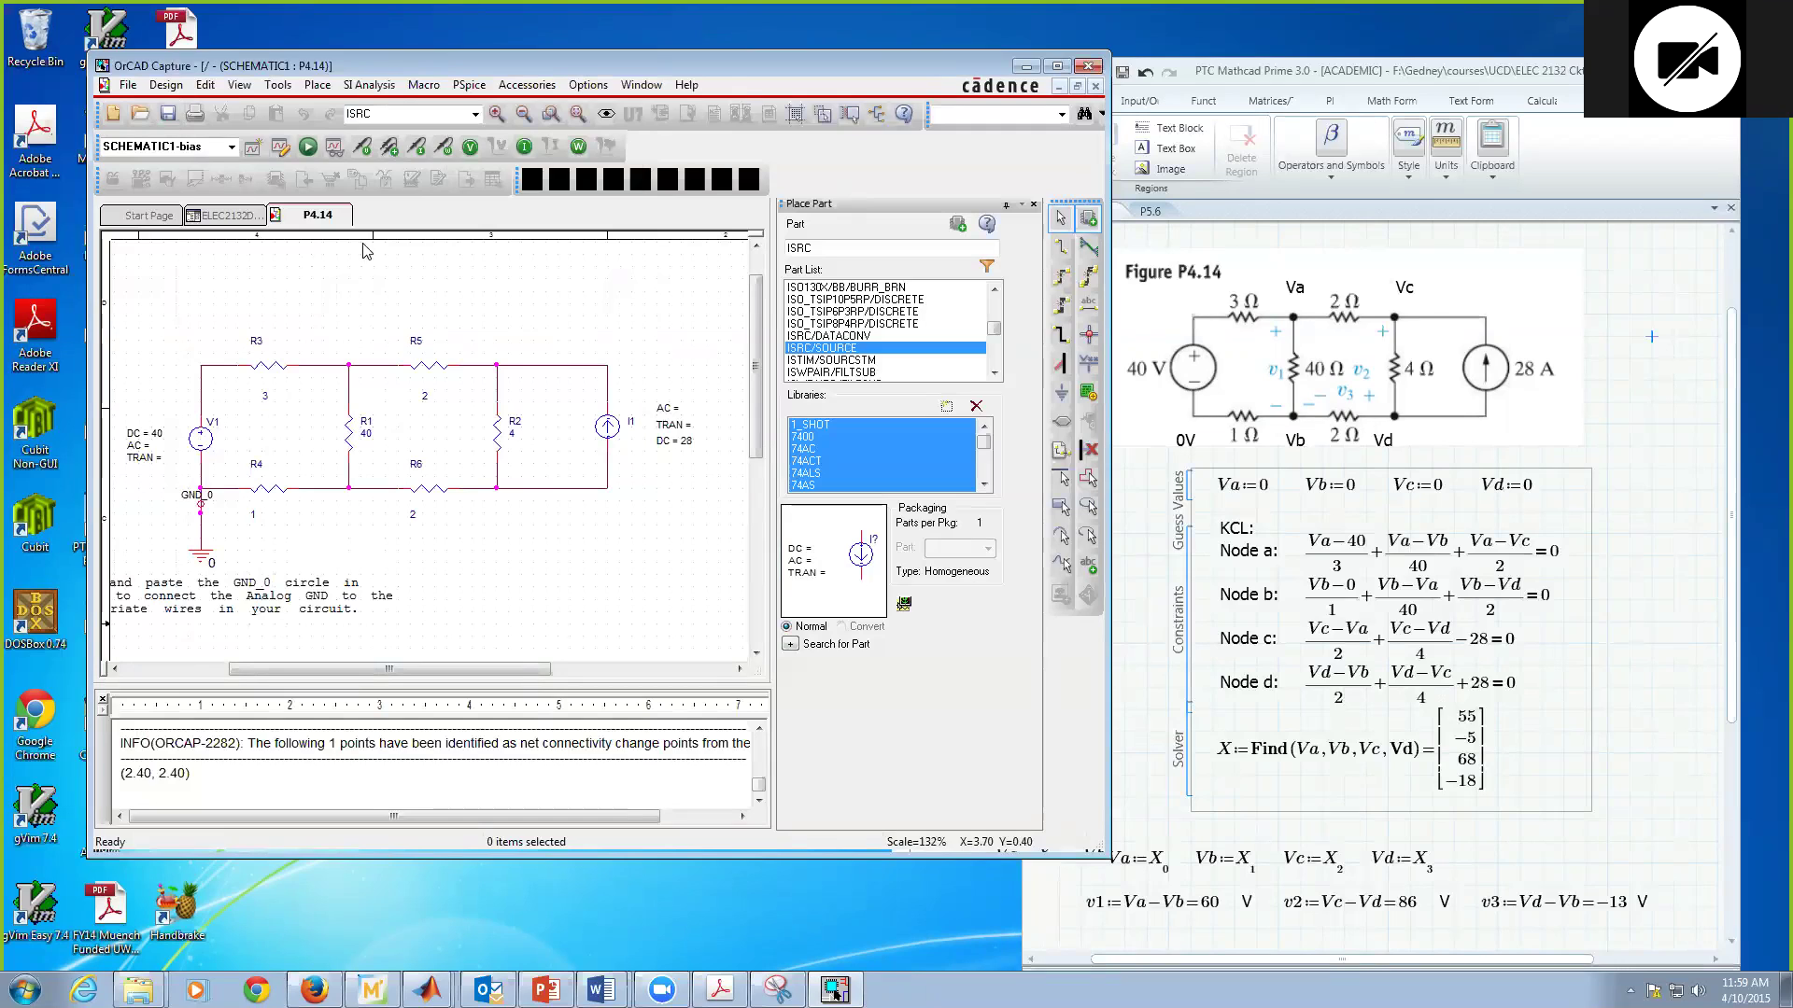
click(309, 148)
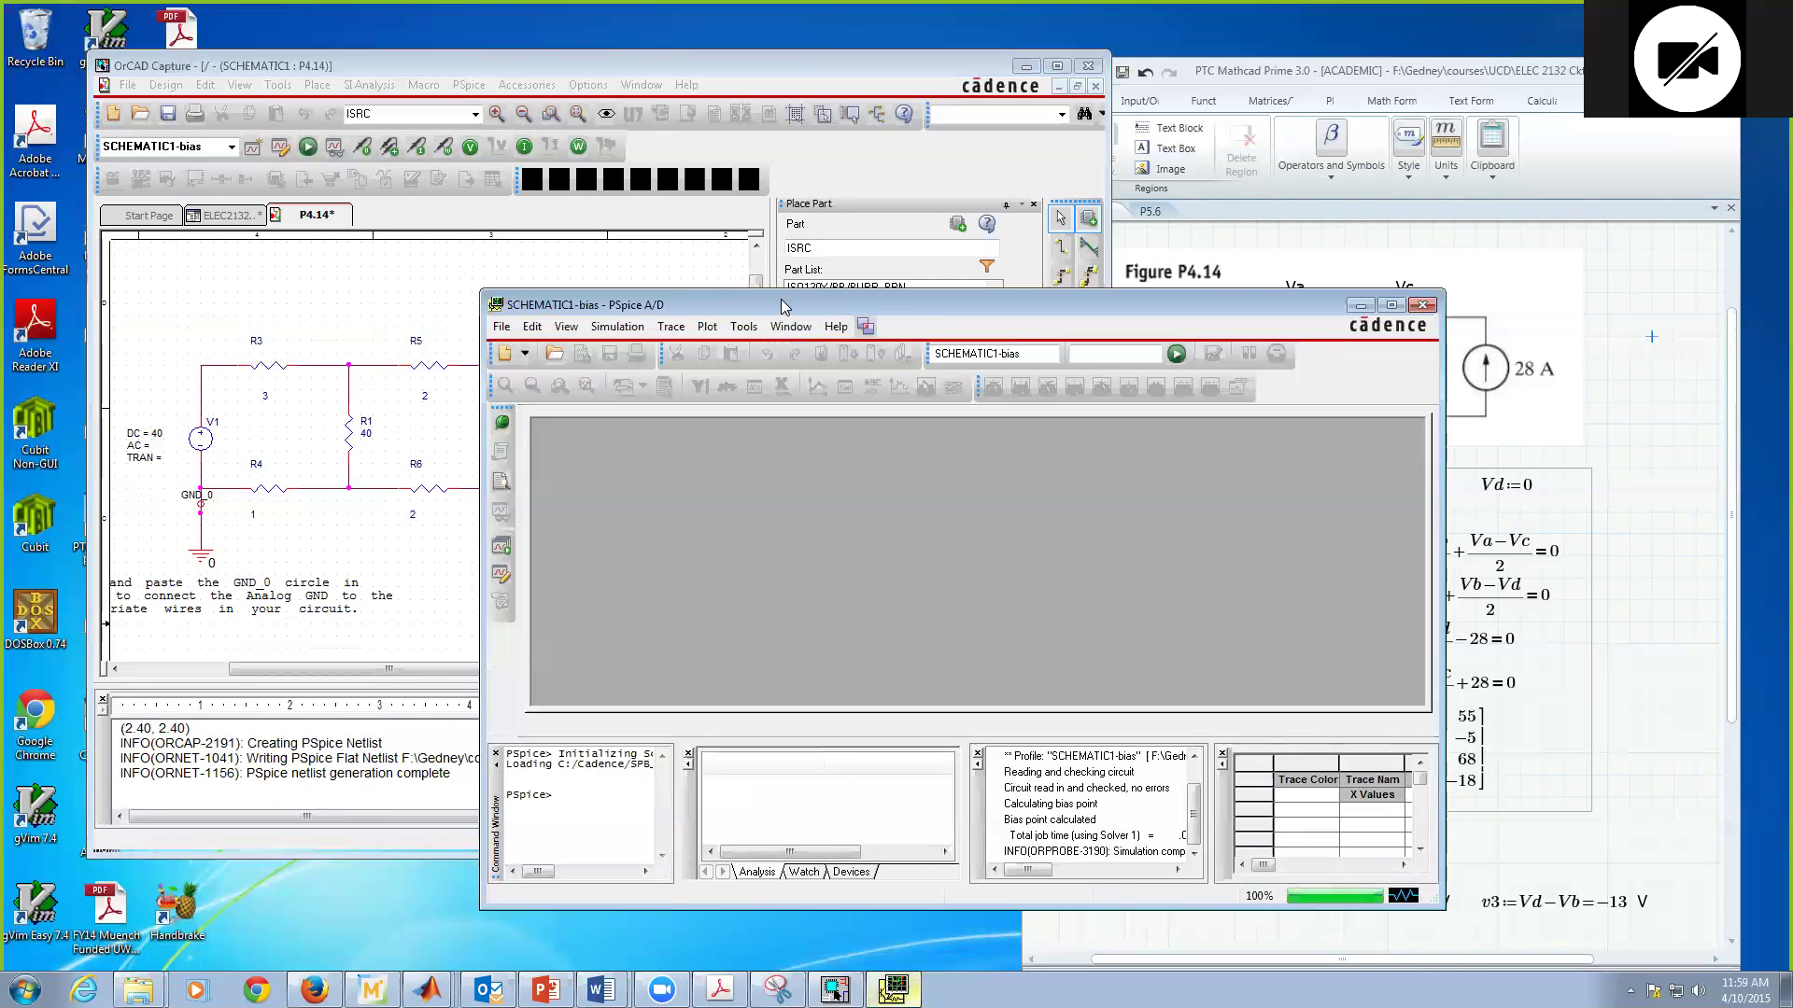
- Check the PSpice A/D log confirms the bias point was calculated, then minimize PSpice
drag(783, 306, 658, 273)
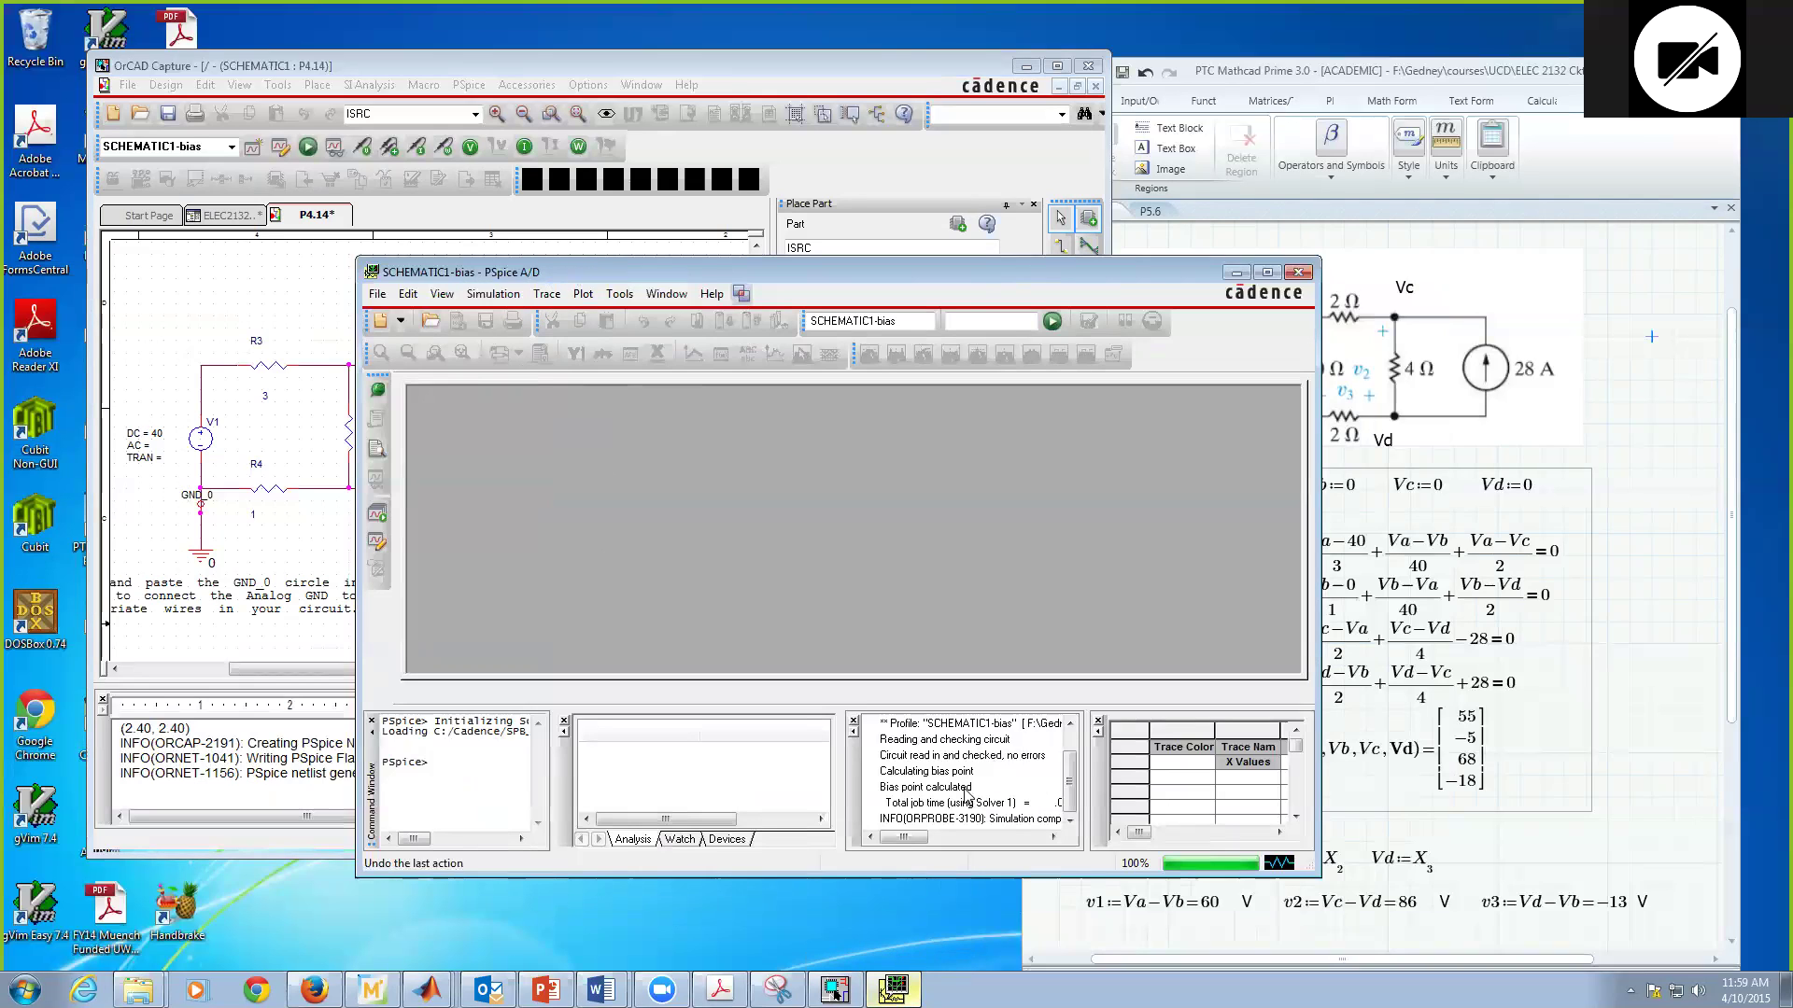
click(975, 817)
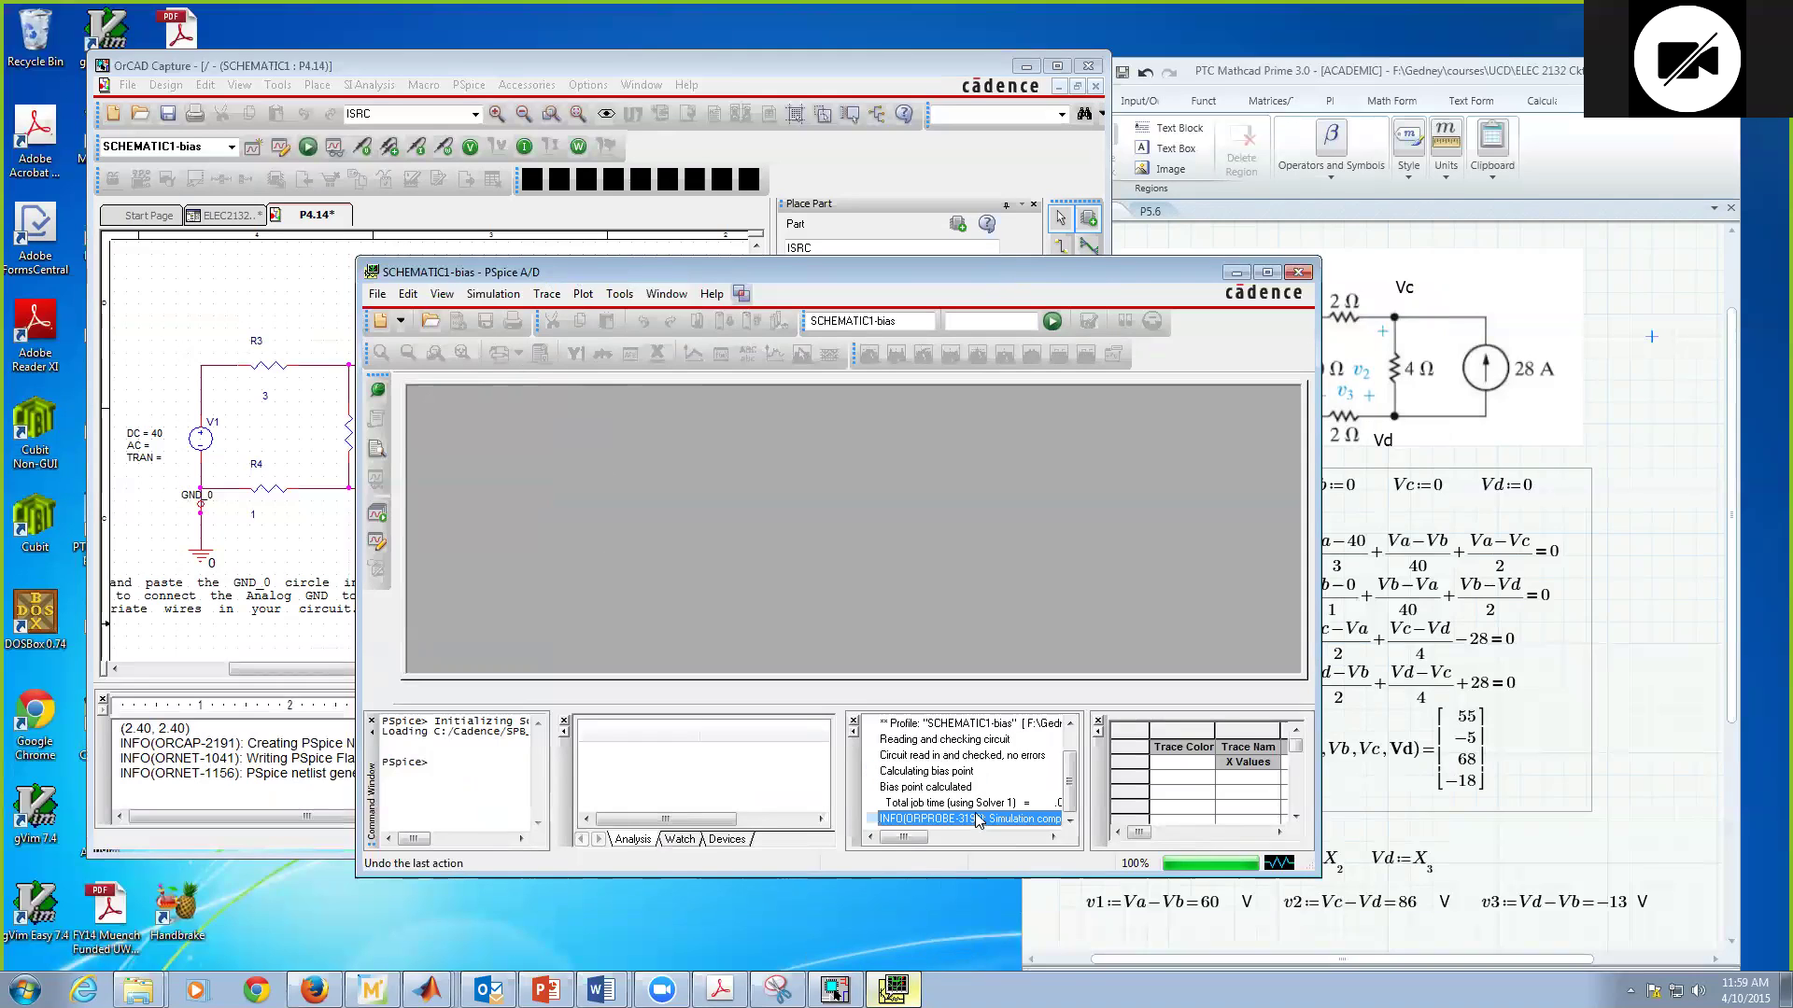
click(971, 804)
click(943, 775)
click(941, 759)
click(939, 742)
scroll(1074, 755, up, 1)
scroll(1075, 758, down, 1)
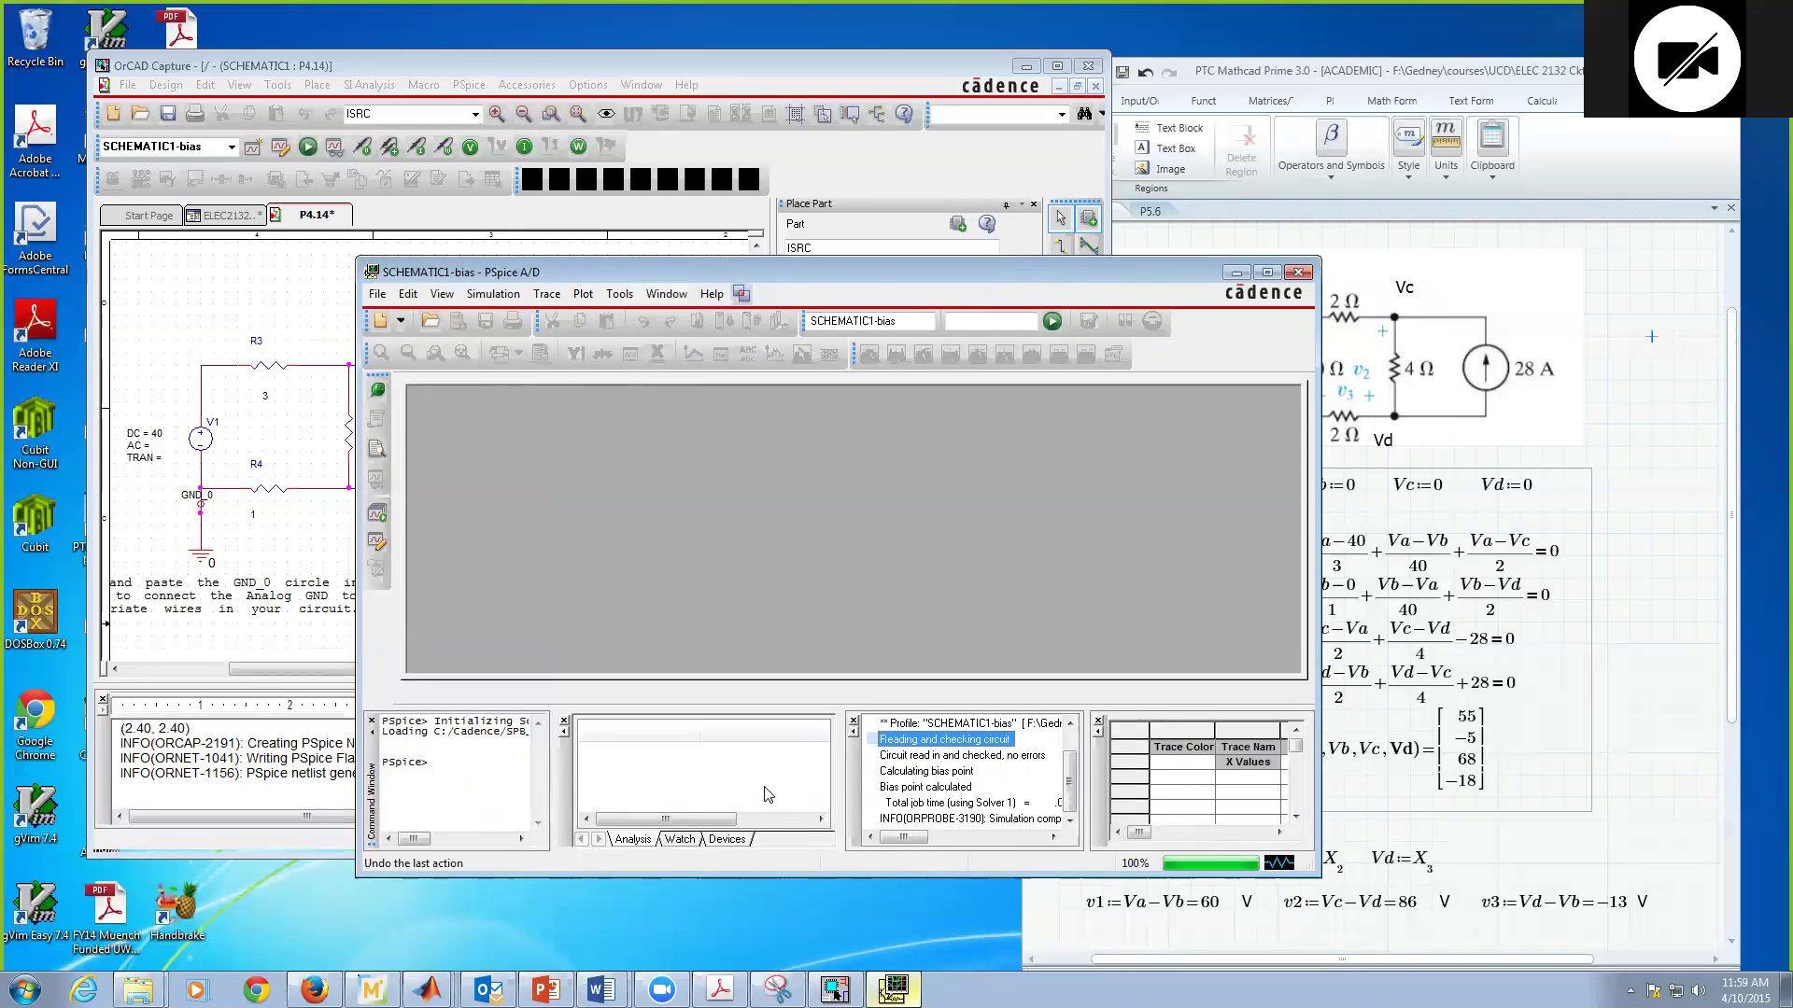
click(1237, 274)
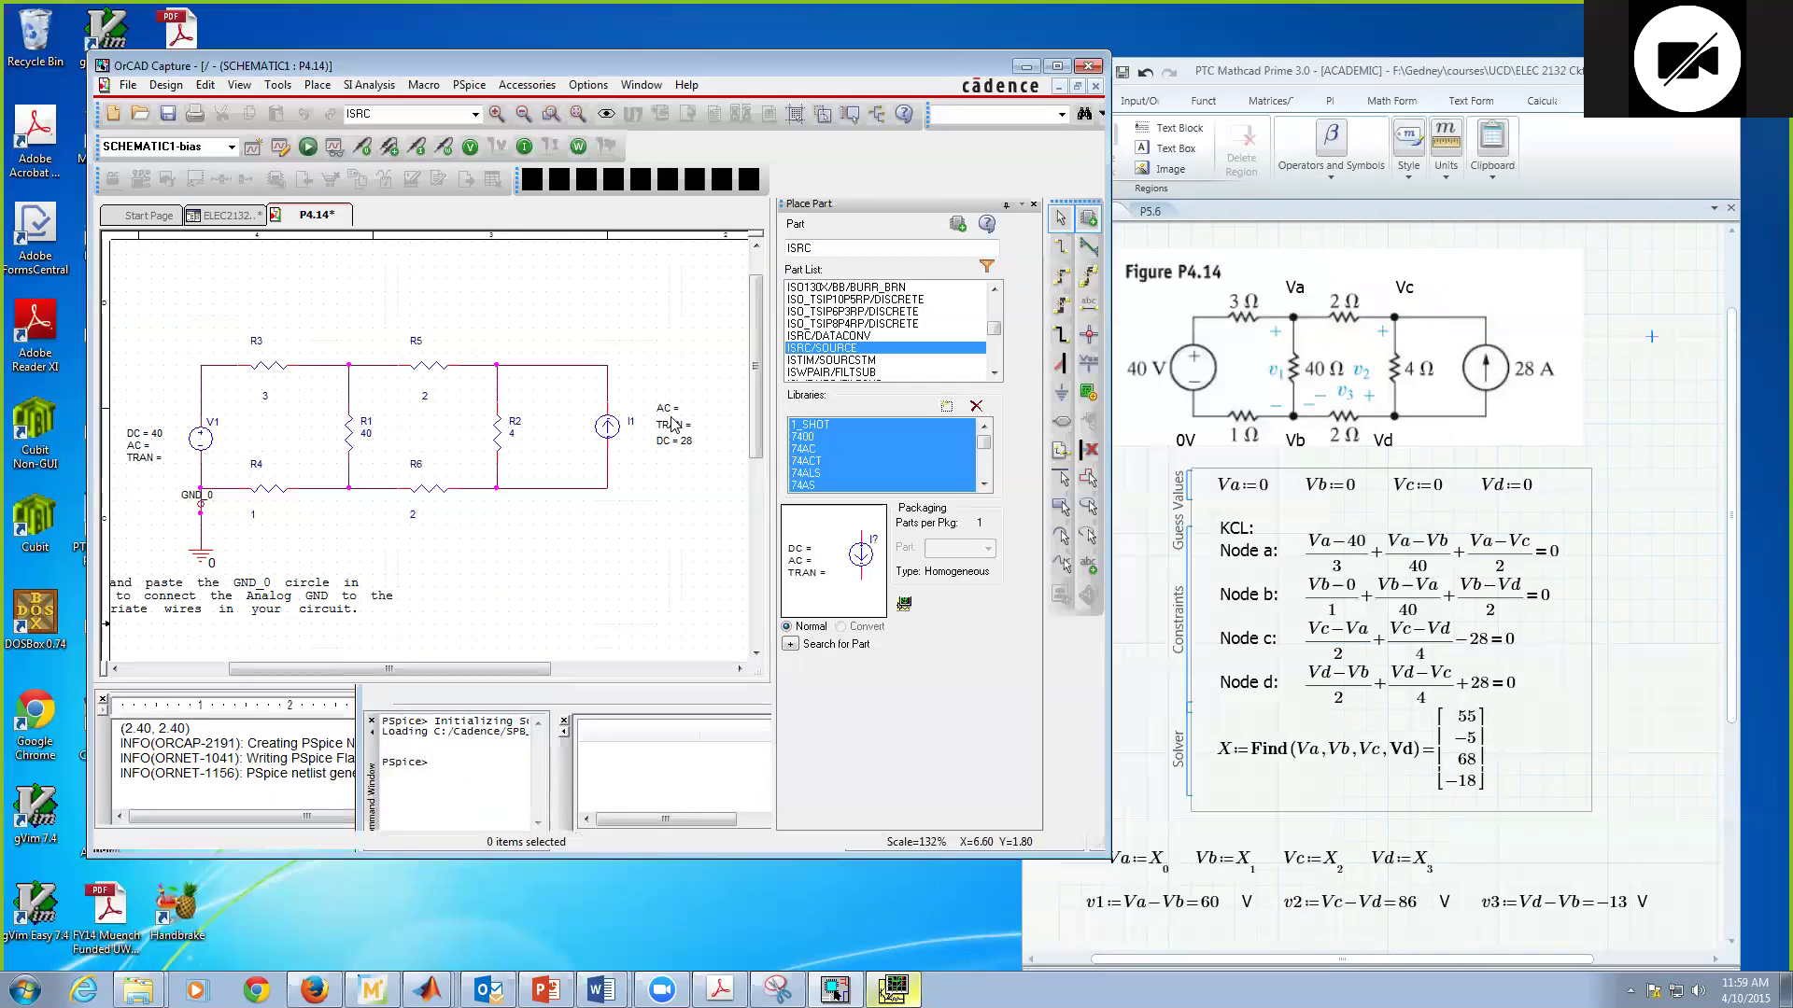
- Display the bias-point node voltages (40, 55, 68, −5, −18 V) on the schematic
click(470, 151)
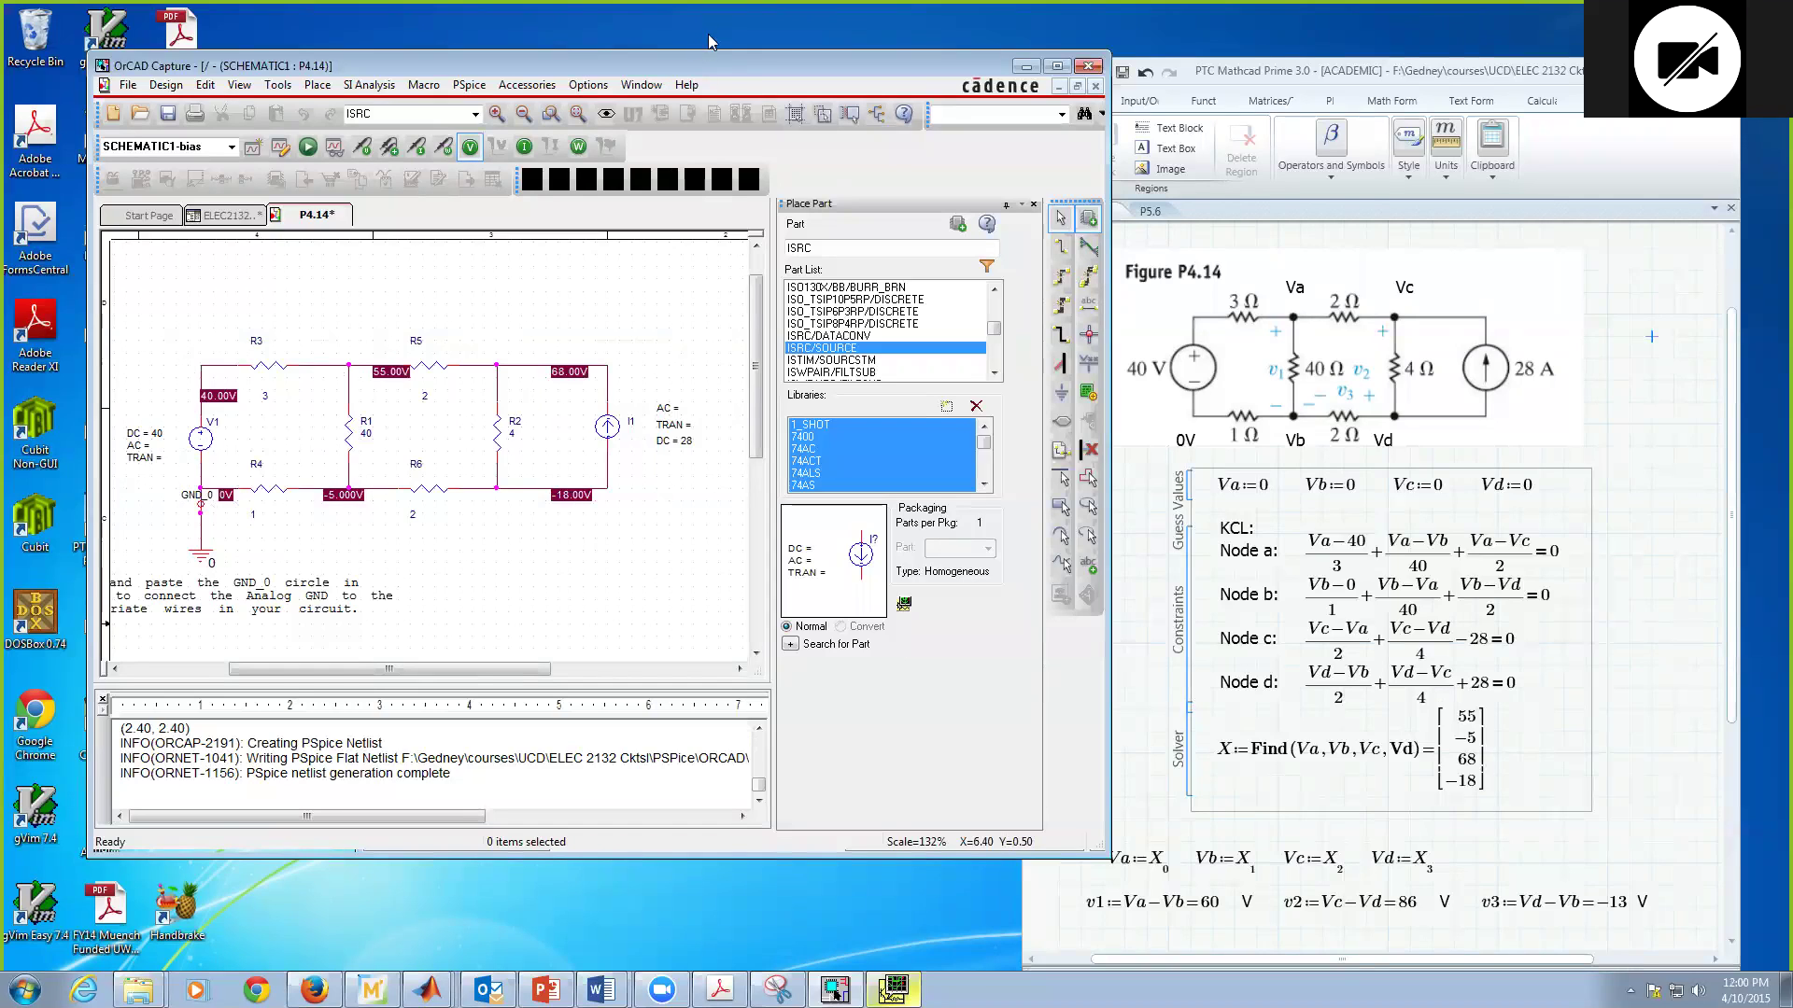
drag(733, 74, 612, 84)
click(1304, 69)
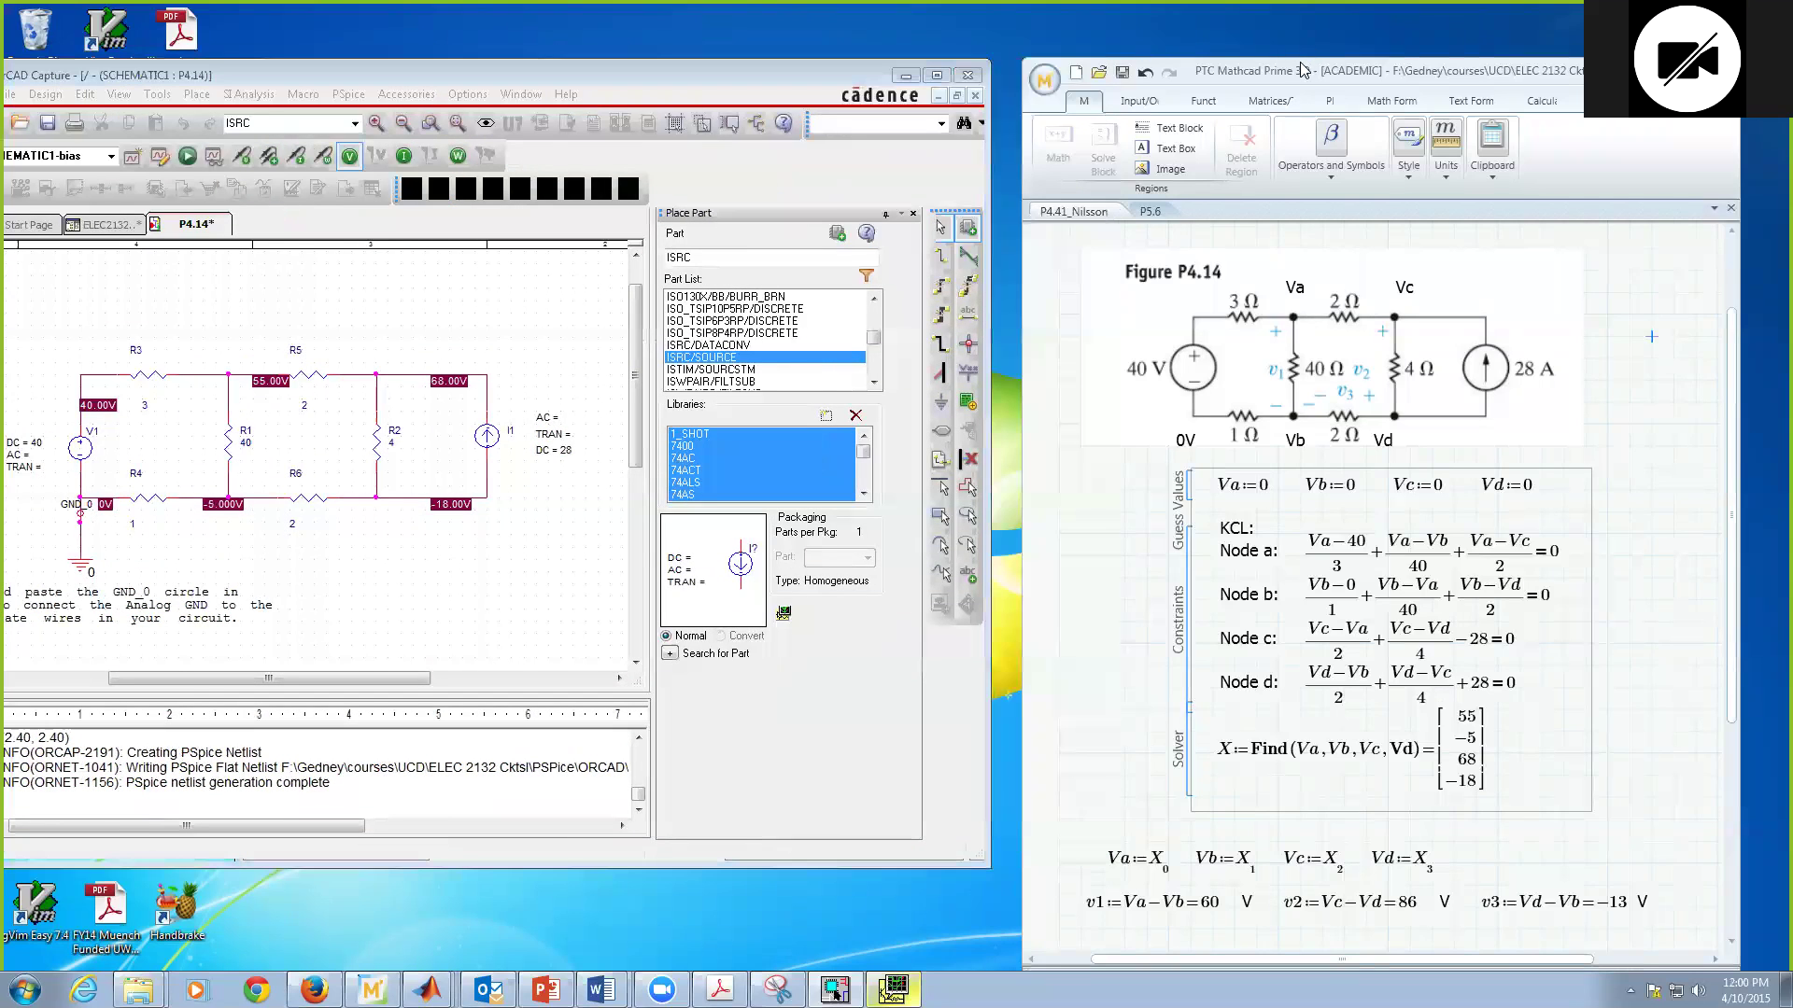
drag(1304, 70, 1221, 65)
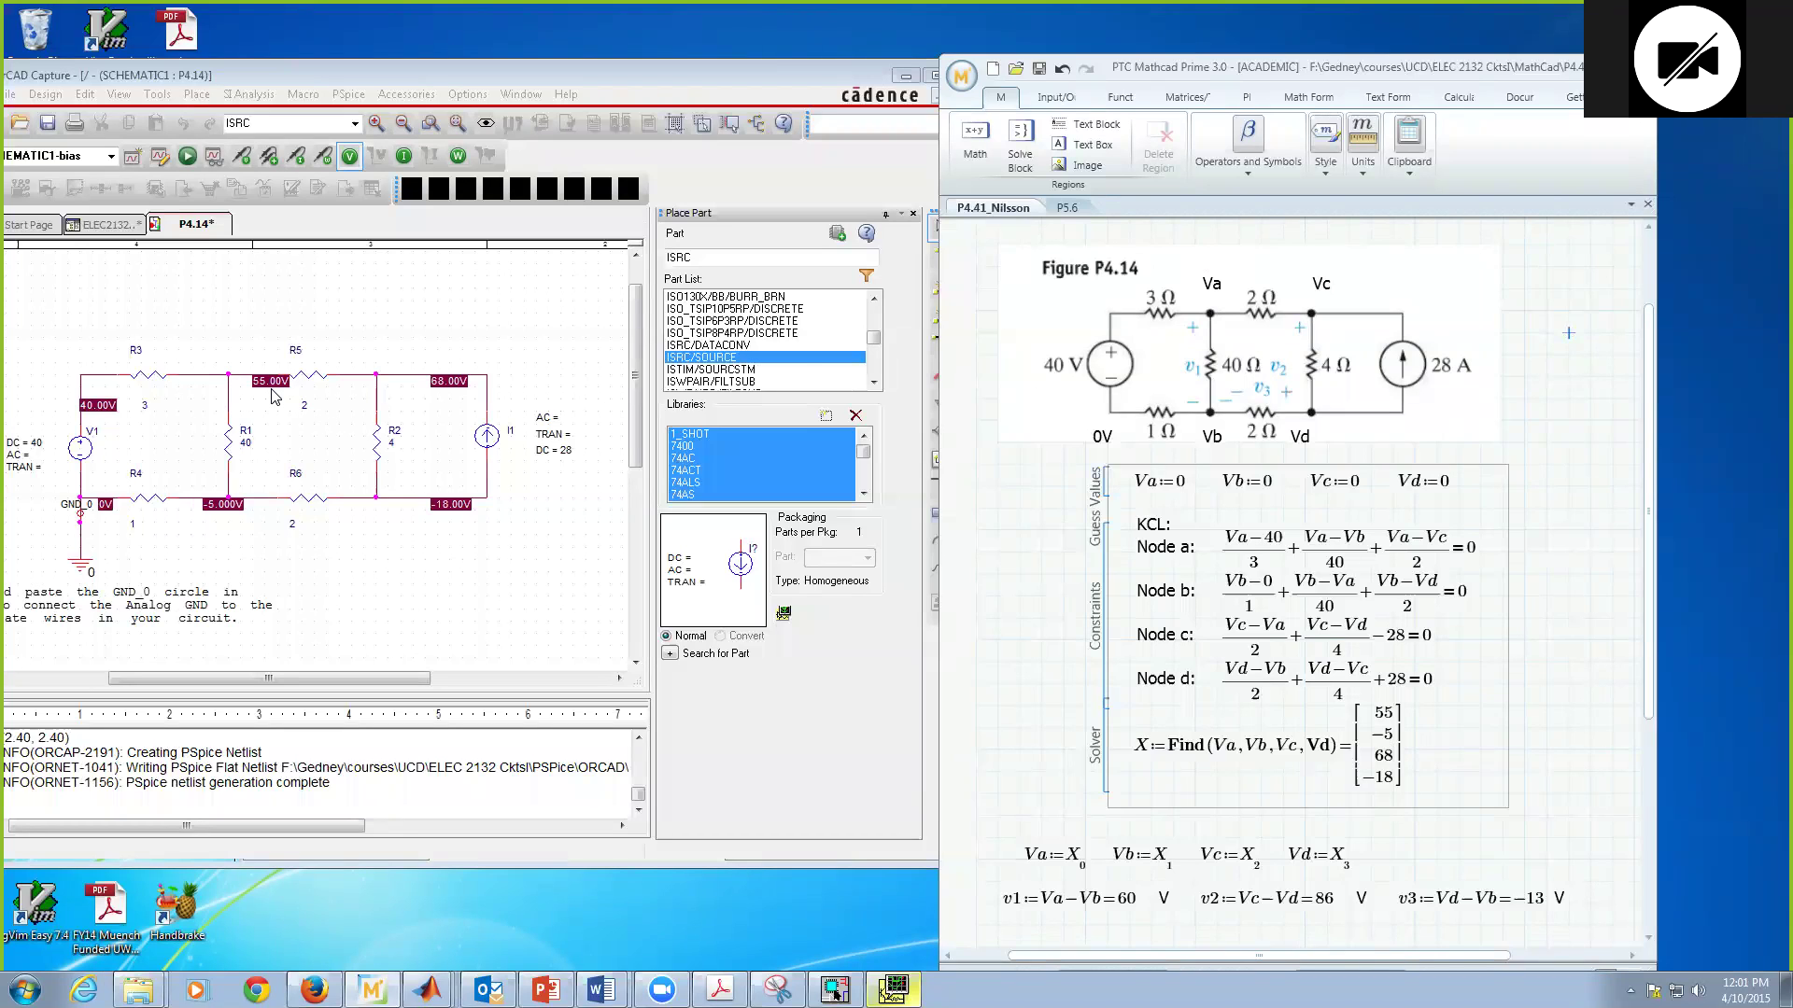
drag(347, 76, 401, 76)
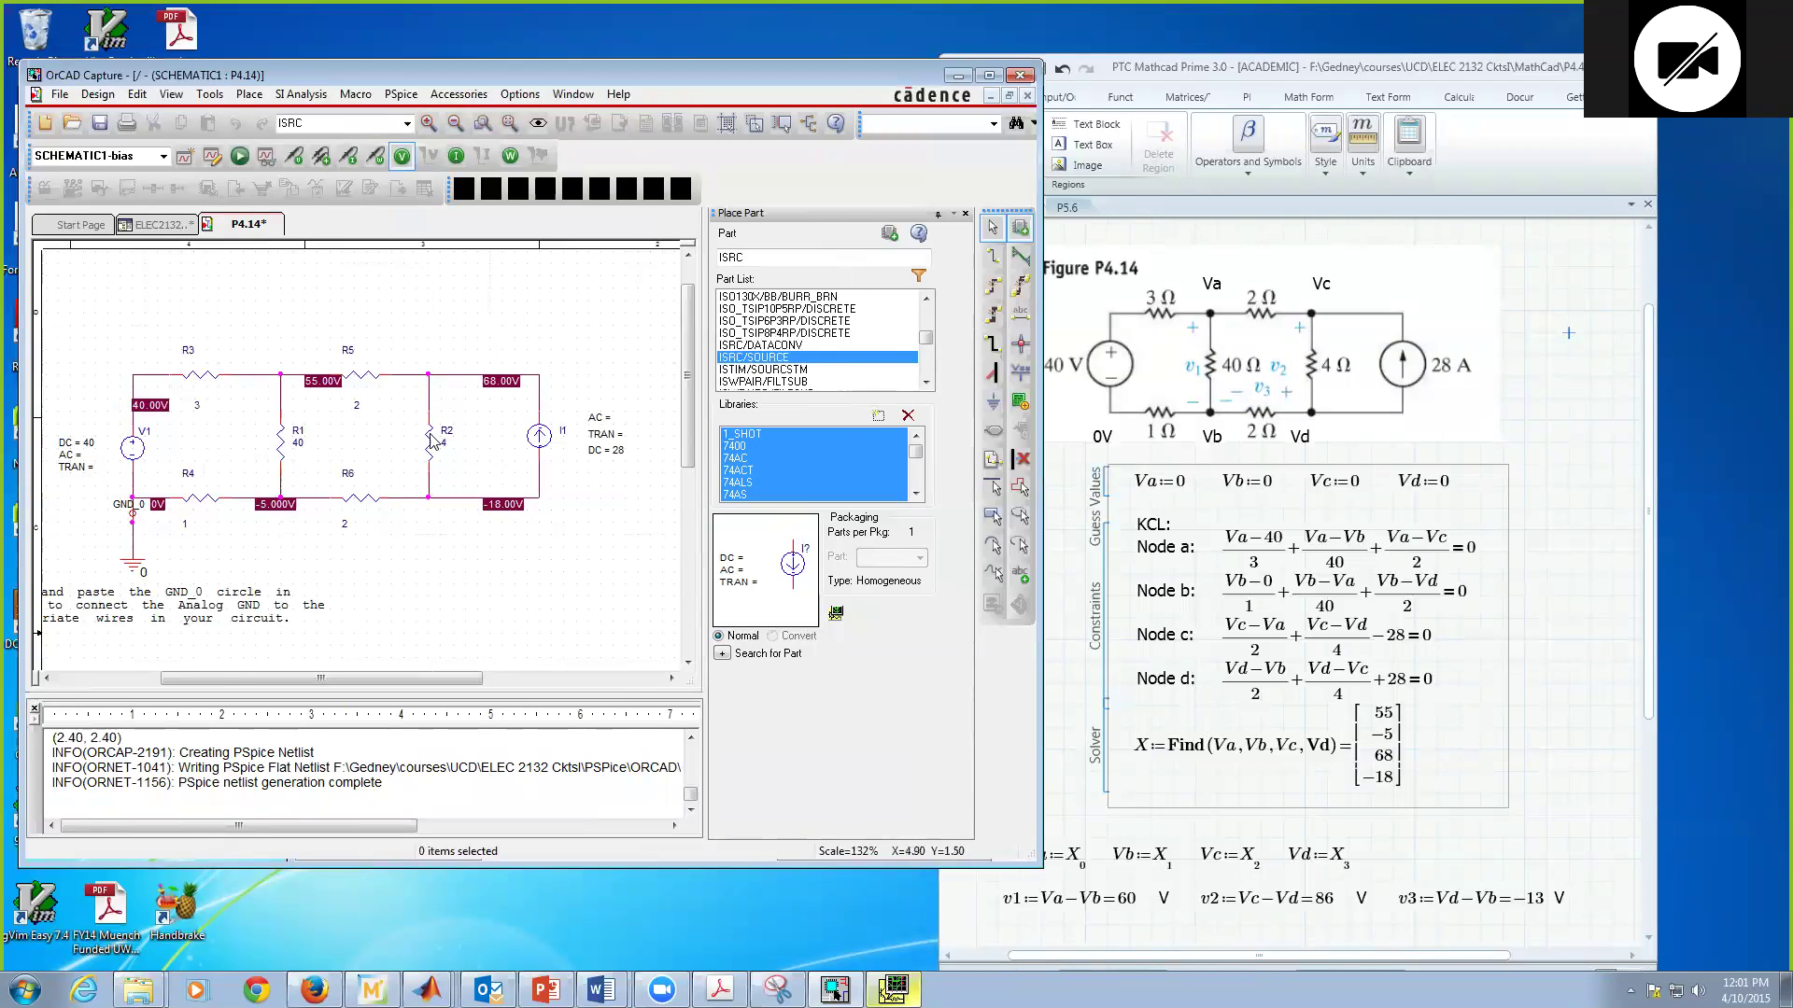
- Turn on the bias current display, showing currents such as 5 A, 21.5 A and 28 A
click(456, 155)
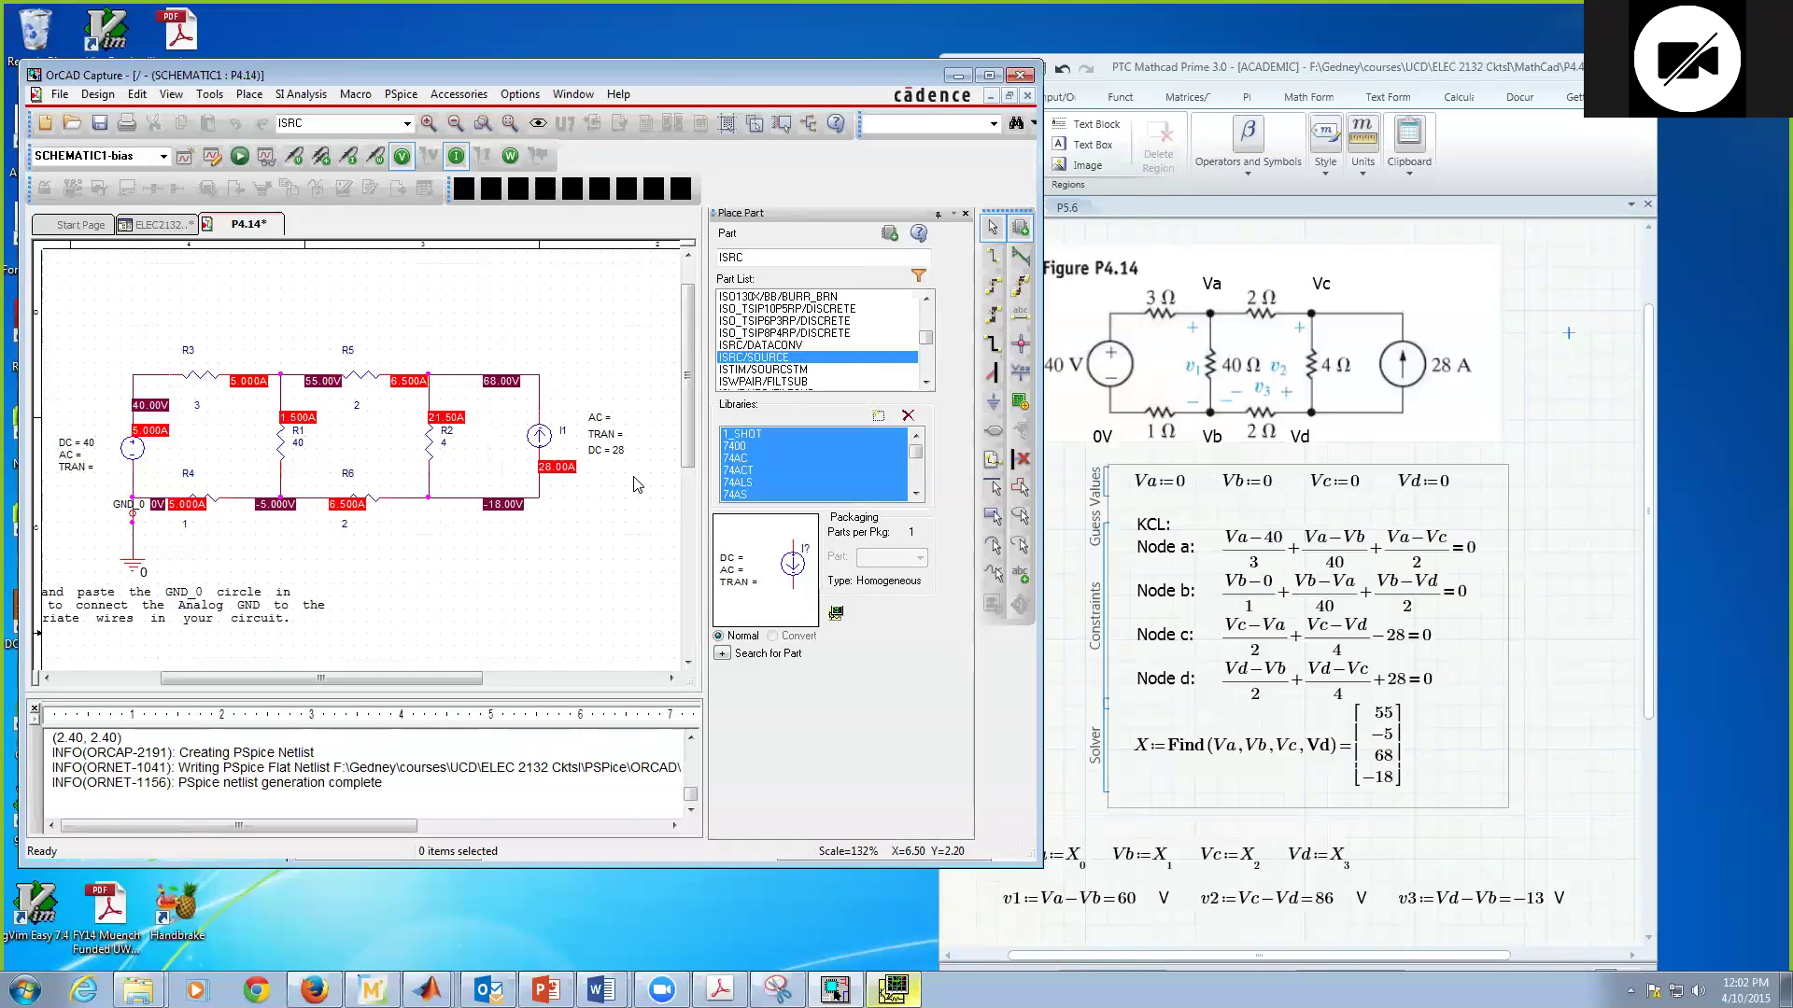
- Show the component powers, then turn off both the power and current displays
click(510, 156)
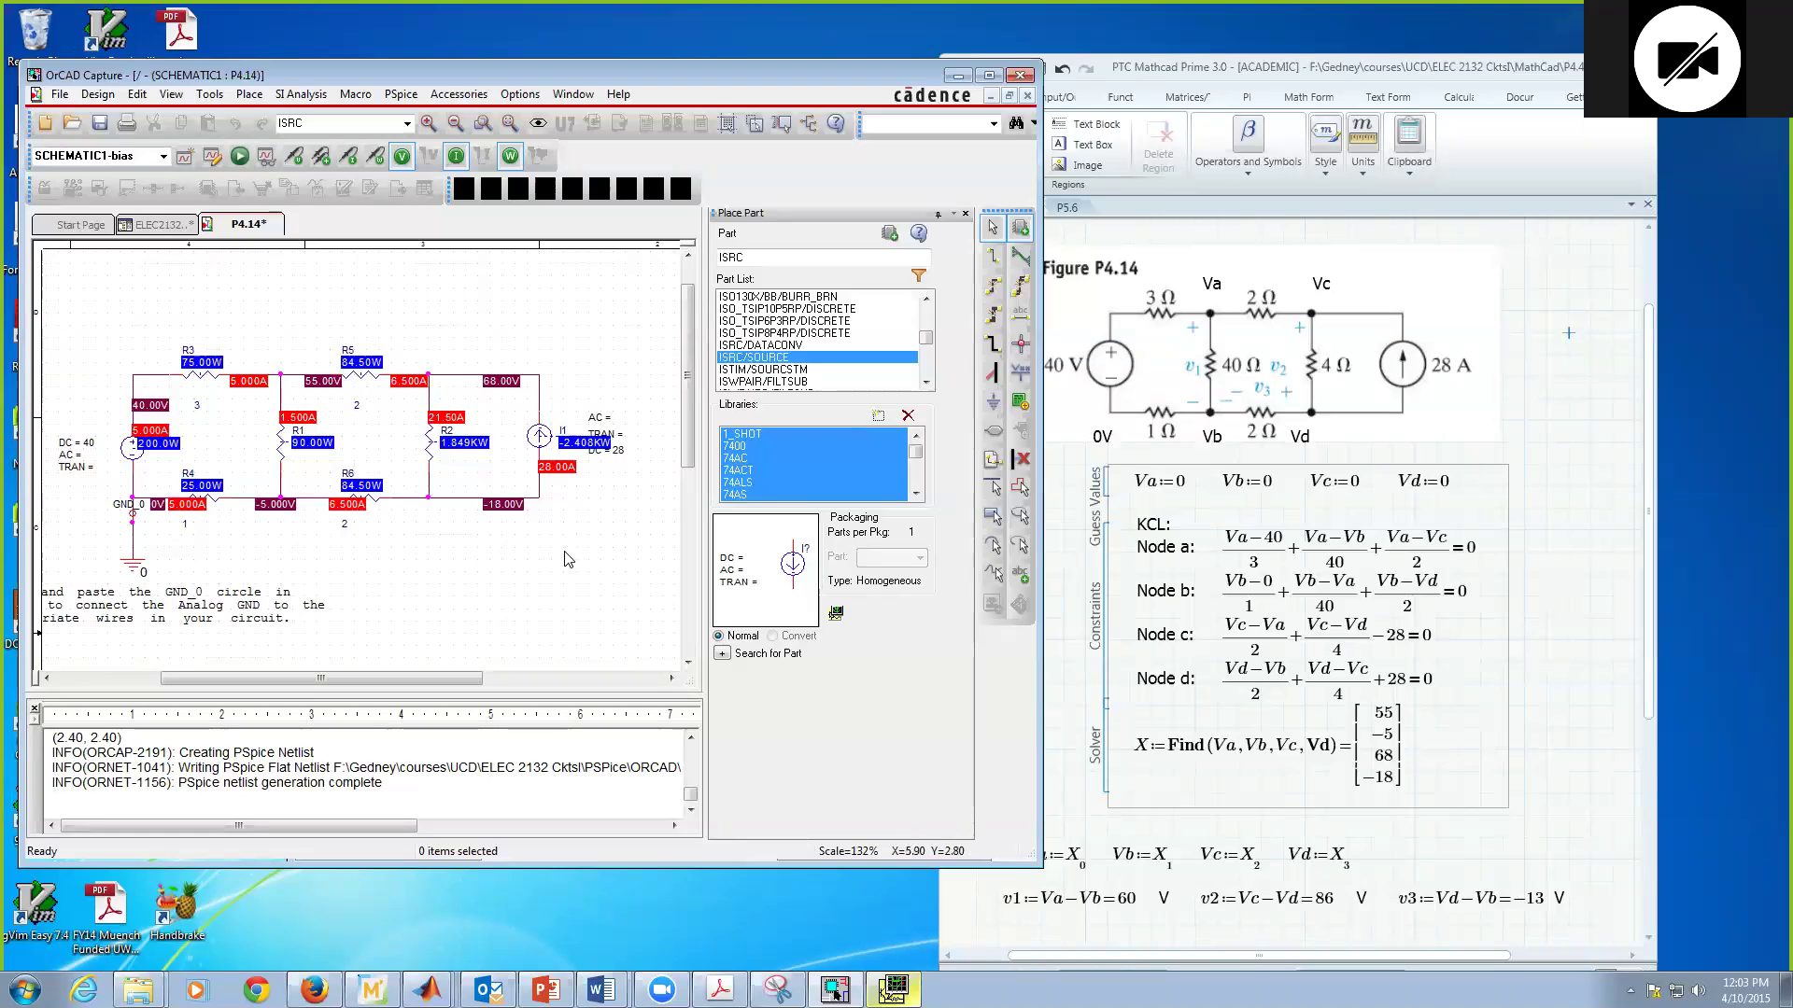
click(510, 155)
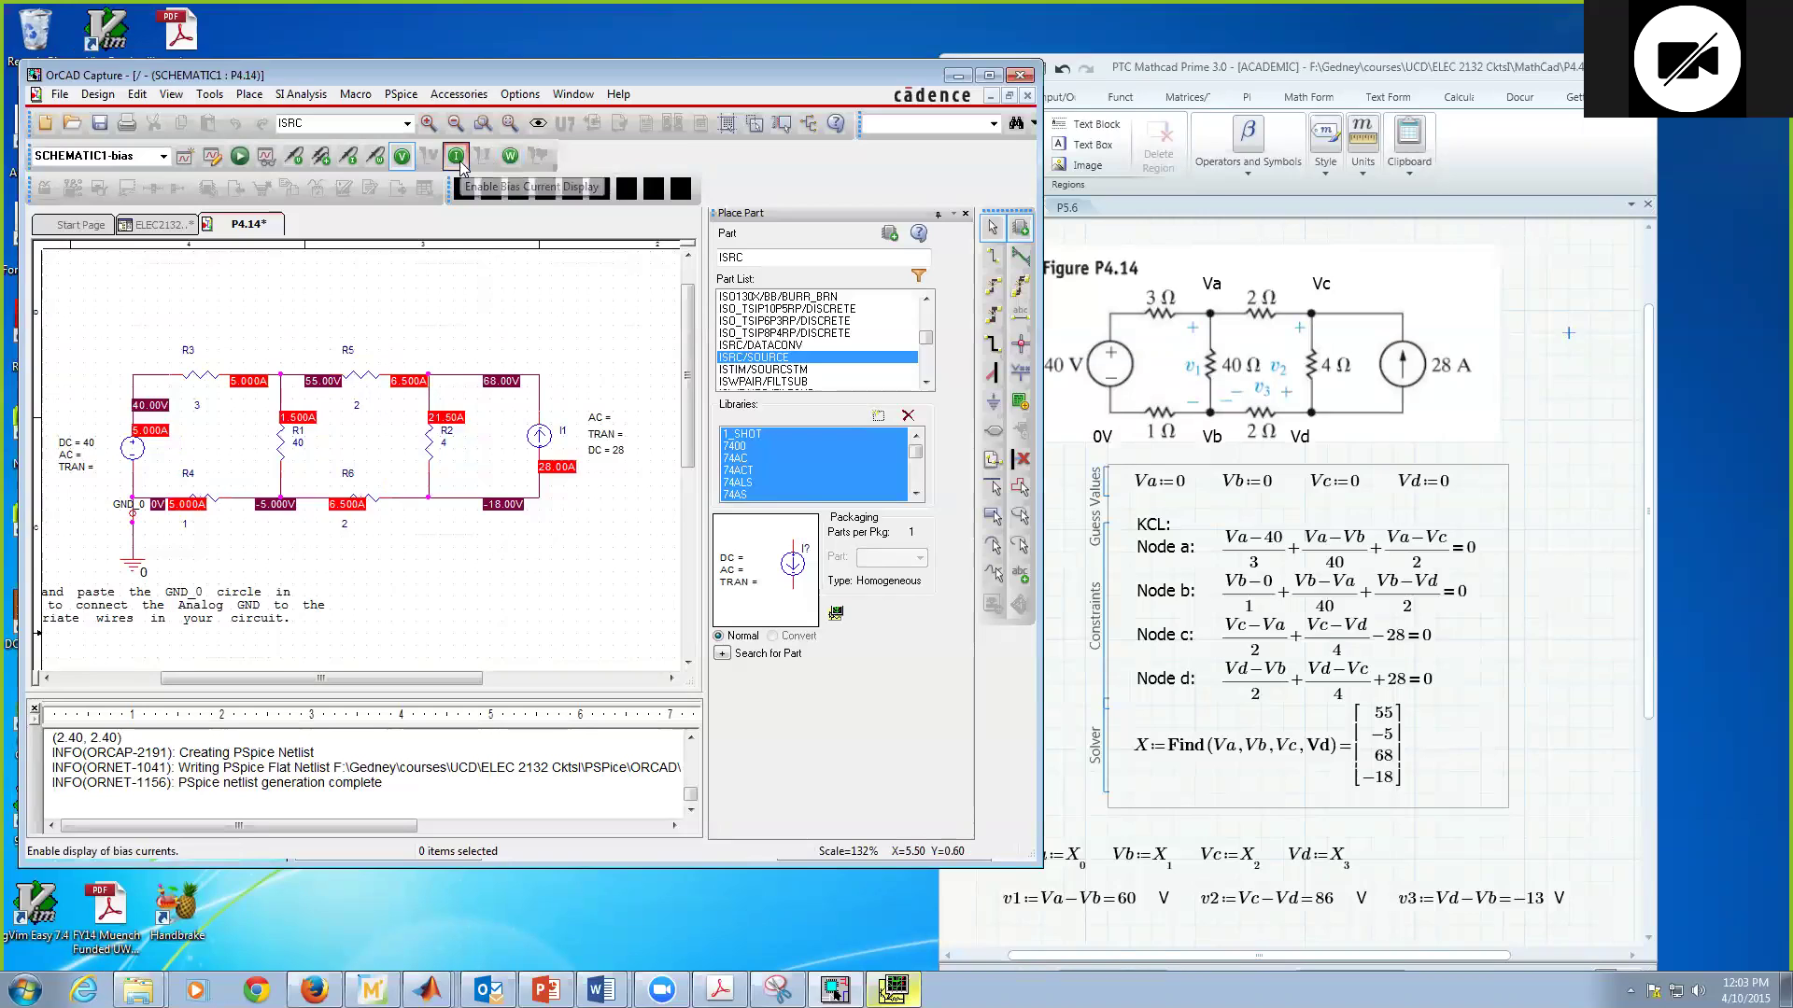
click(456, 156)
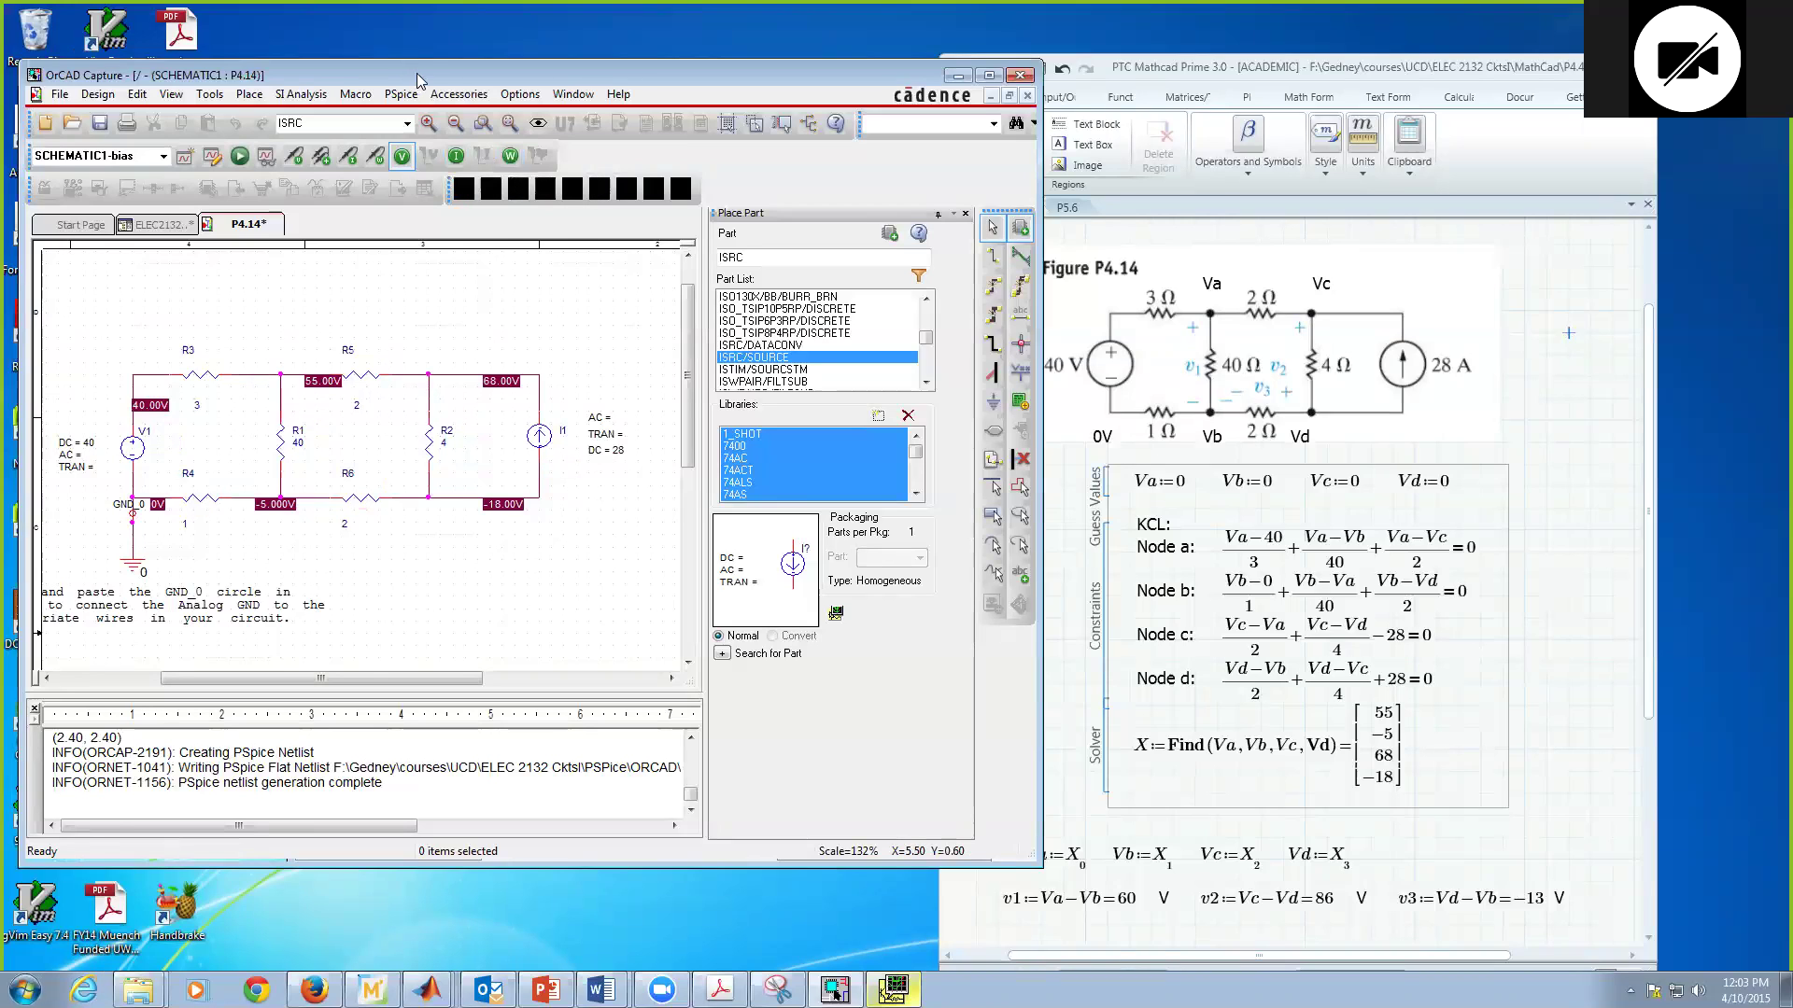
- Delete the GND_0 and V1-to-ground wires, then run PSpice and dismiss the ORCAP-15052 unconnected-pin error
drag(417, 73, 474, 73)
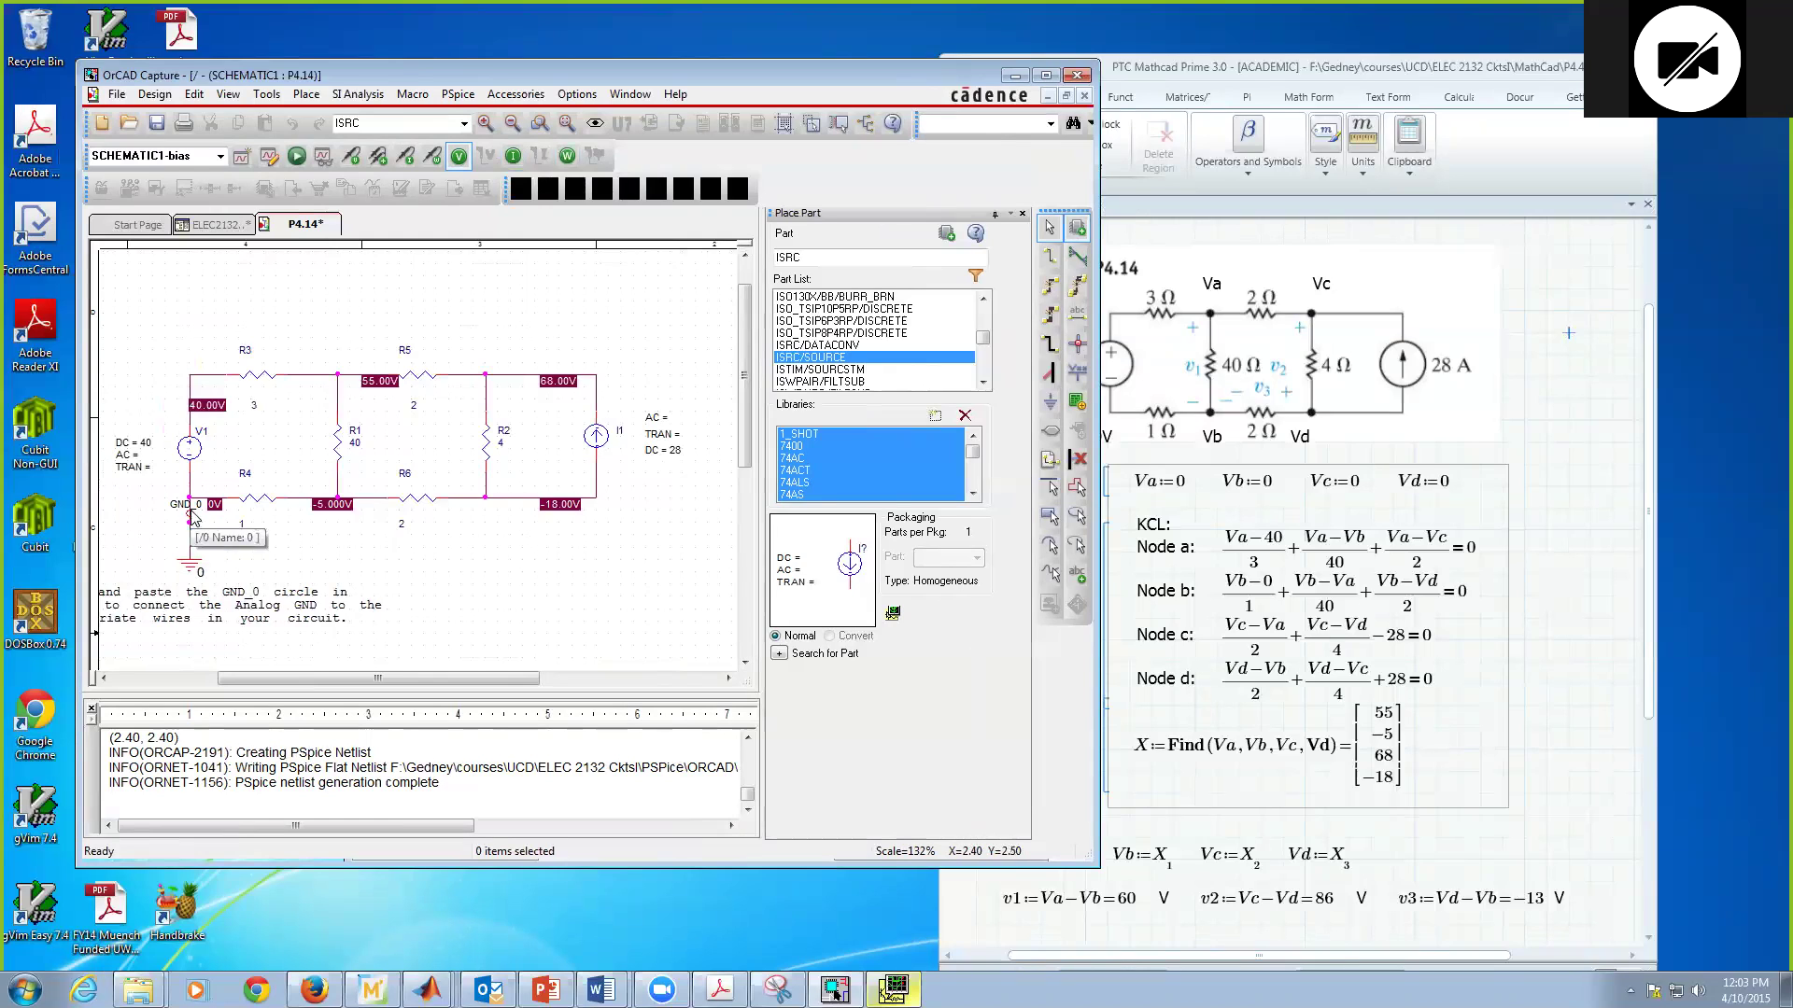
click(226, 504)
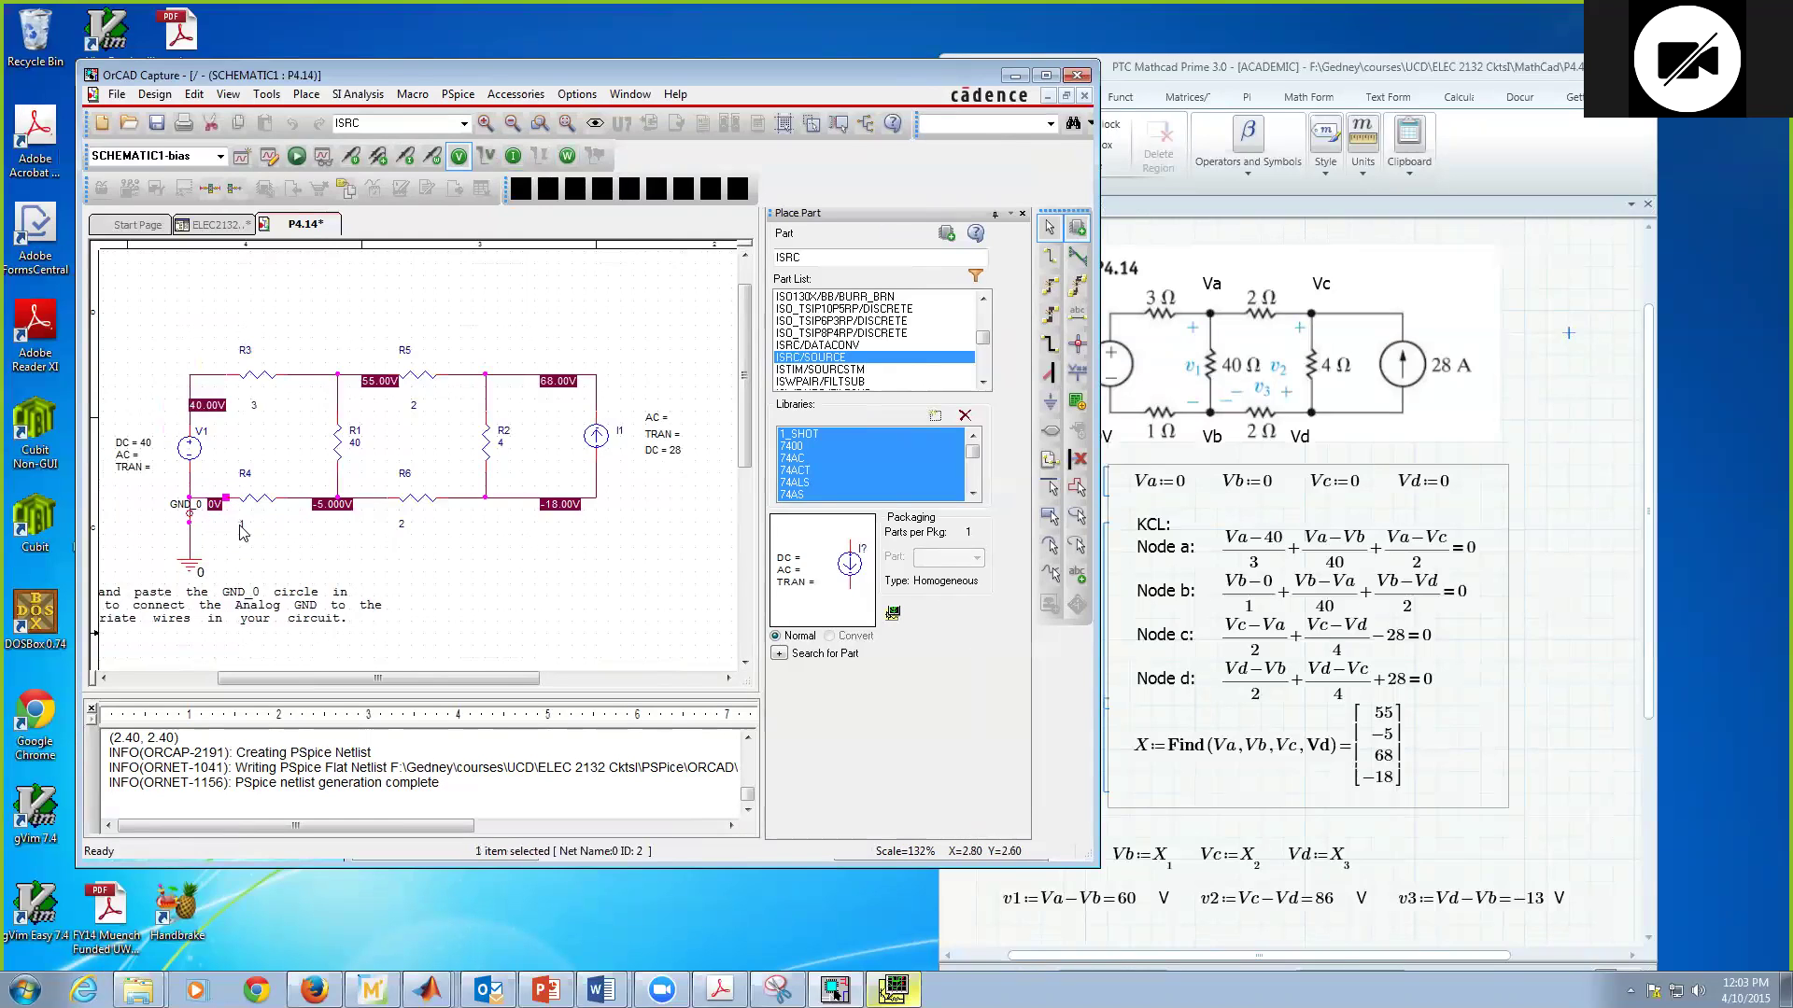
key(Delete)
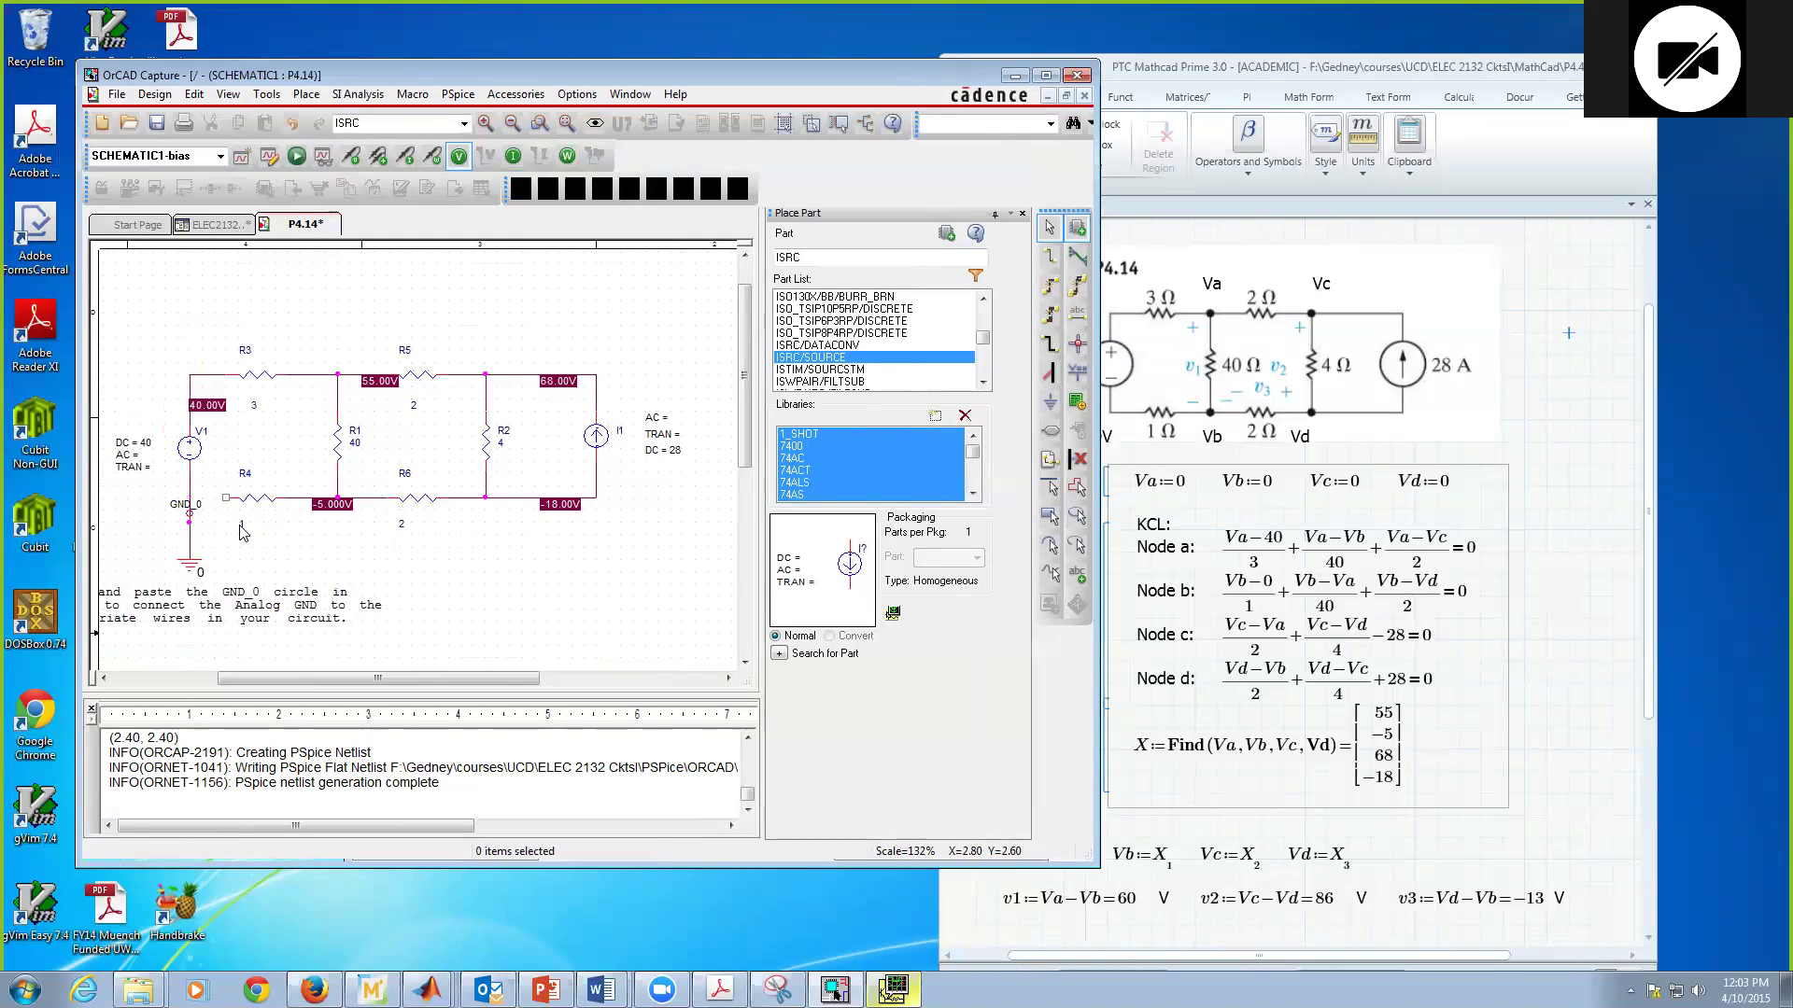
click(191, 486)
key(Delete)
click(297, 157)
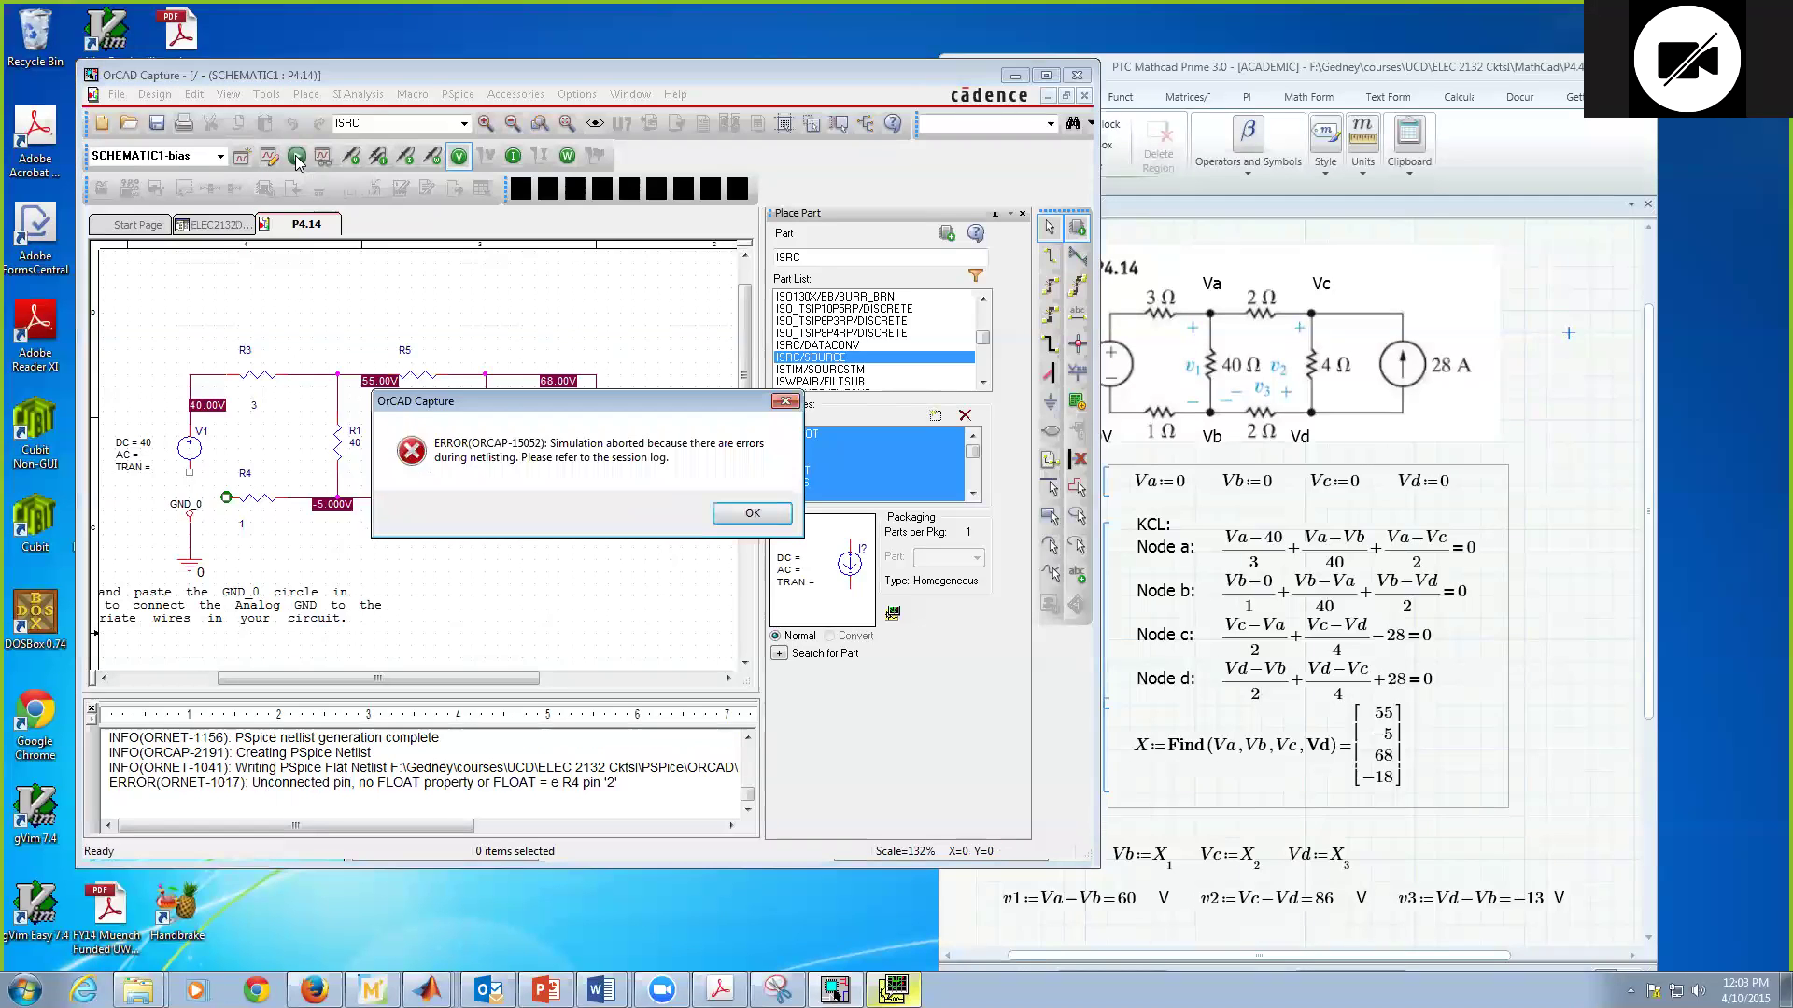
click(747, 517)
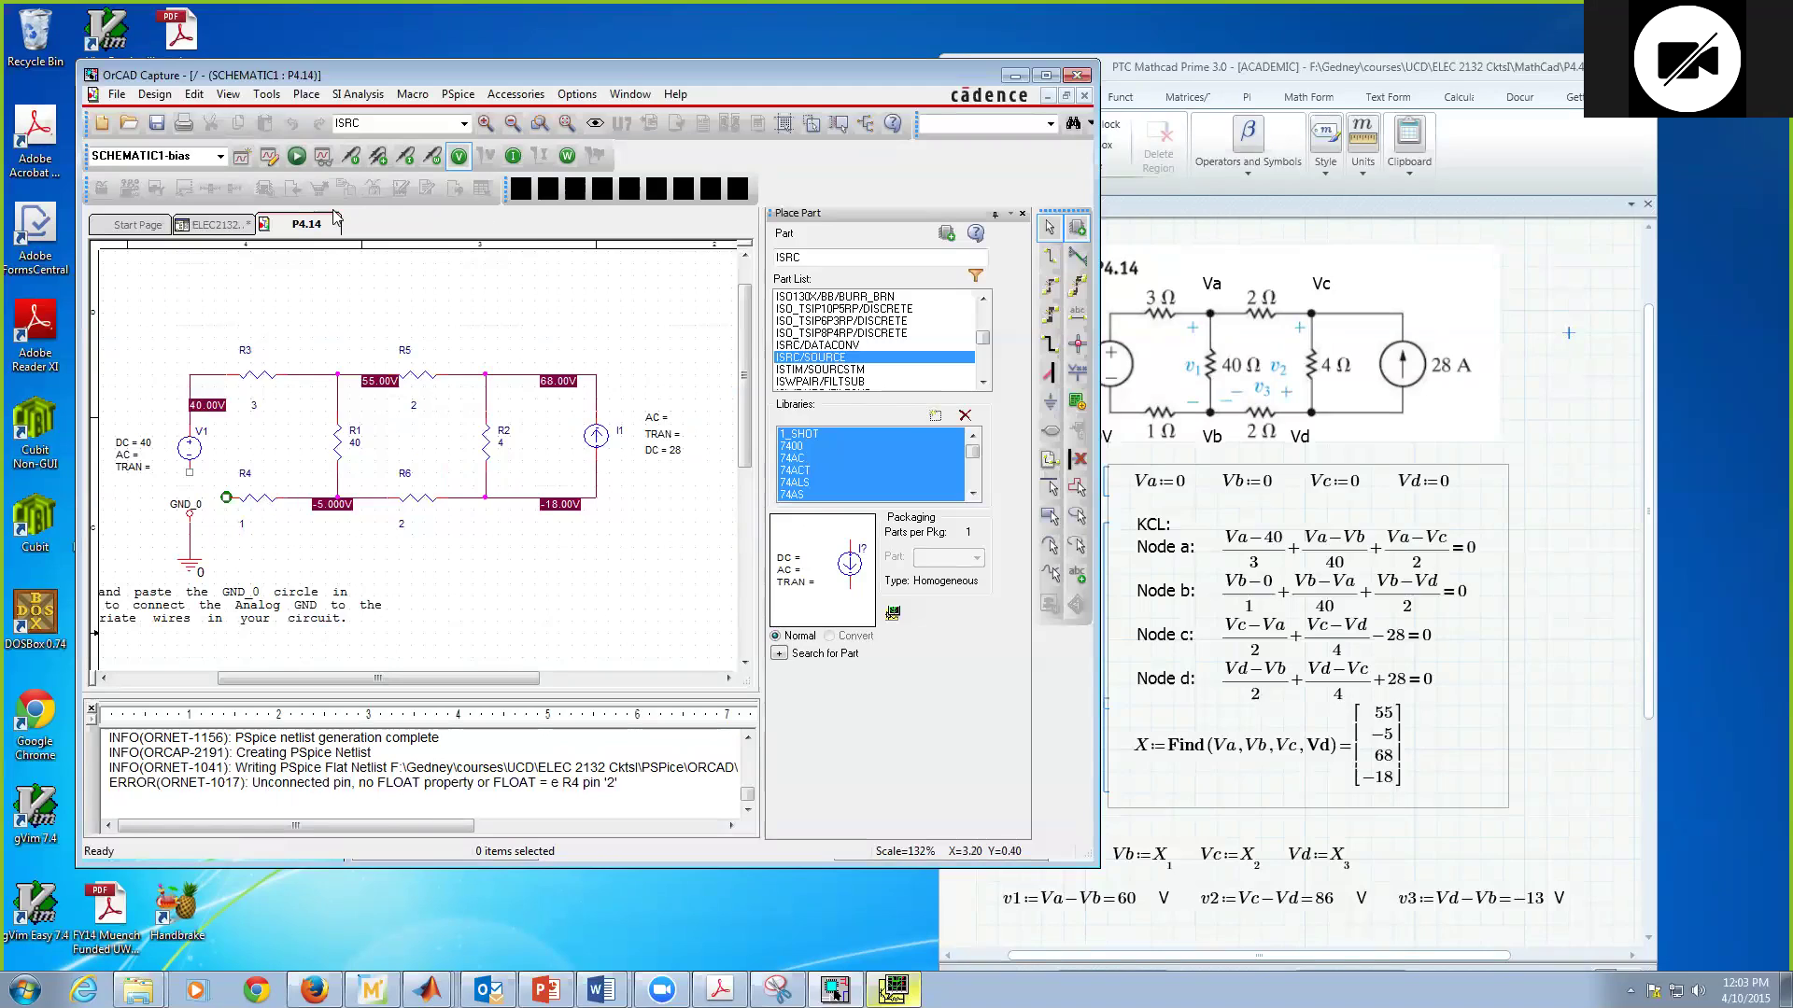
- Wire R4's open pin to the GND_0 node and save the design
click(1049, 255)
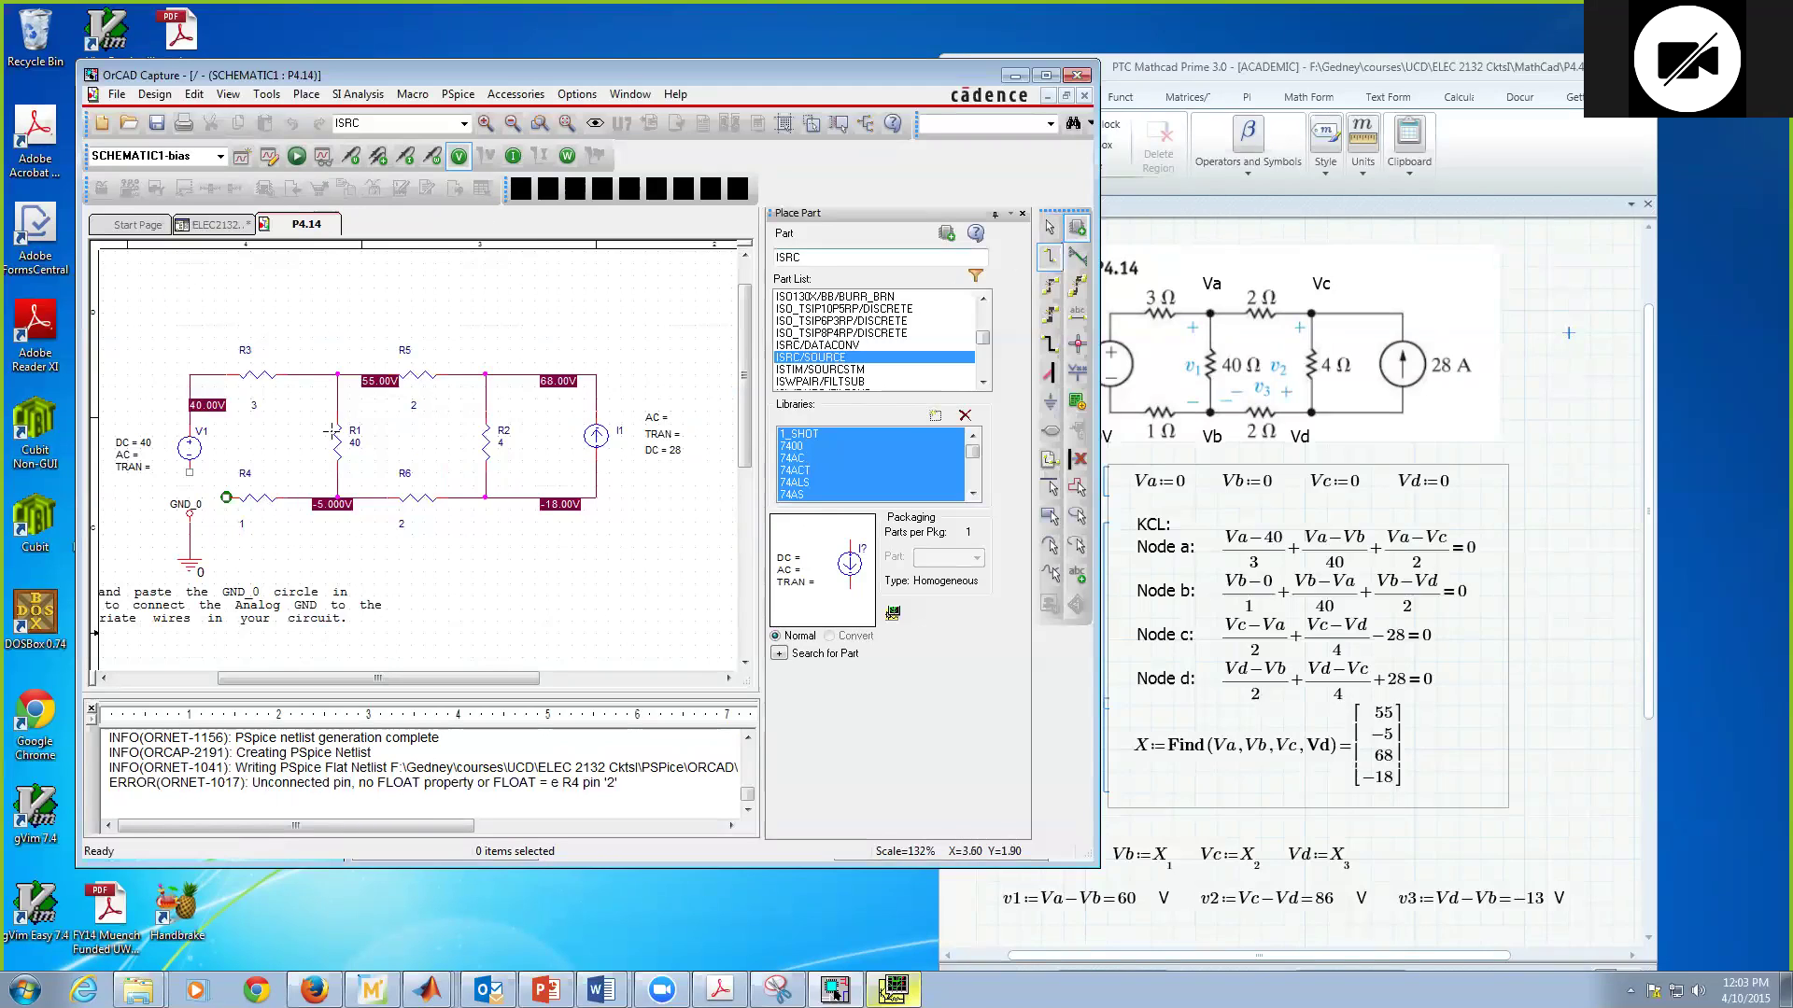
click(226, 498)
click(189, 496)
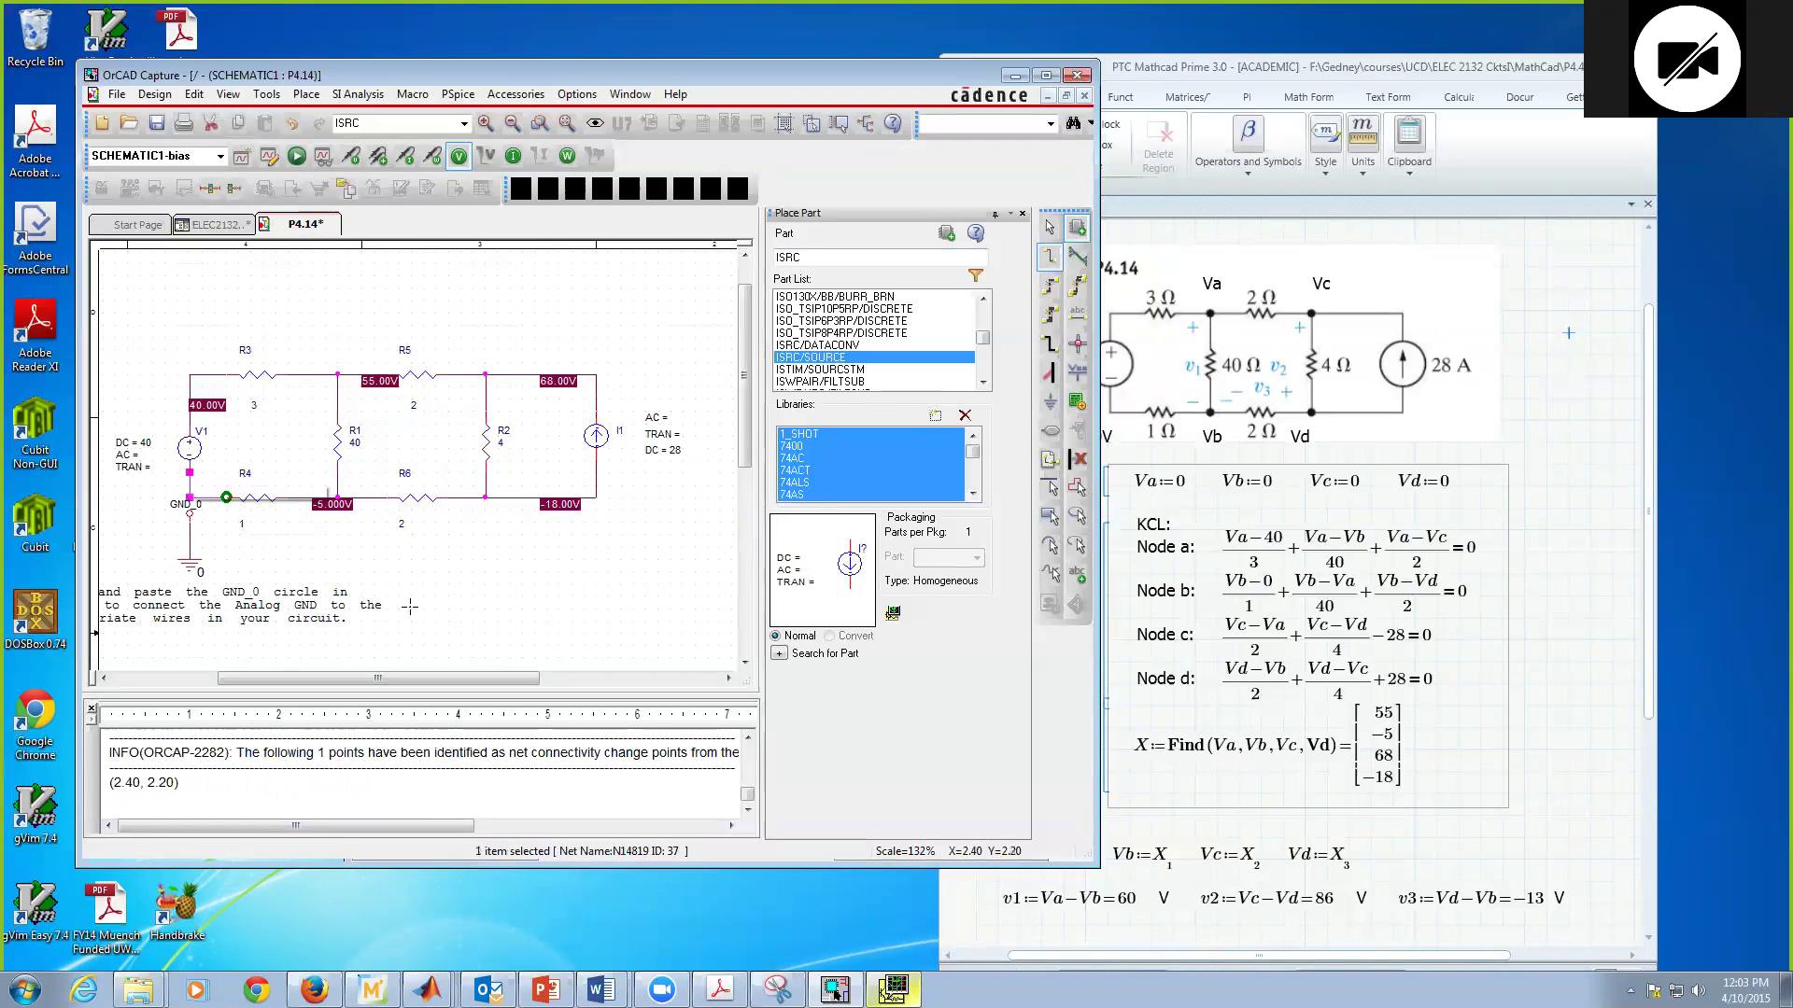
key(Escape)
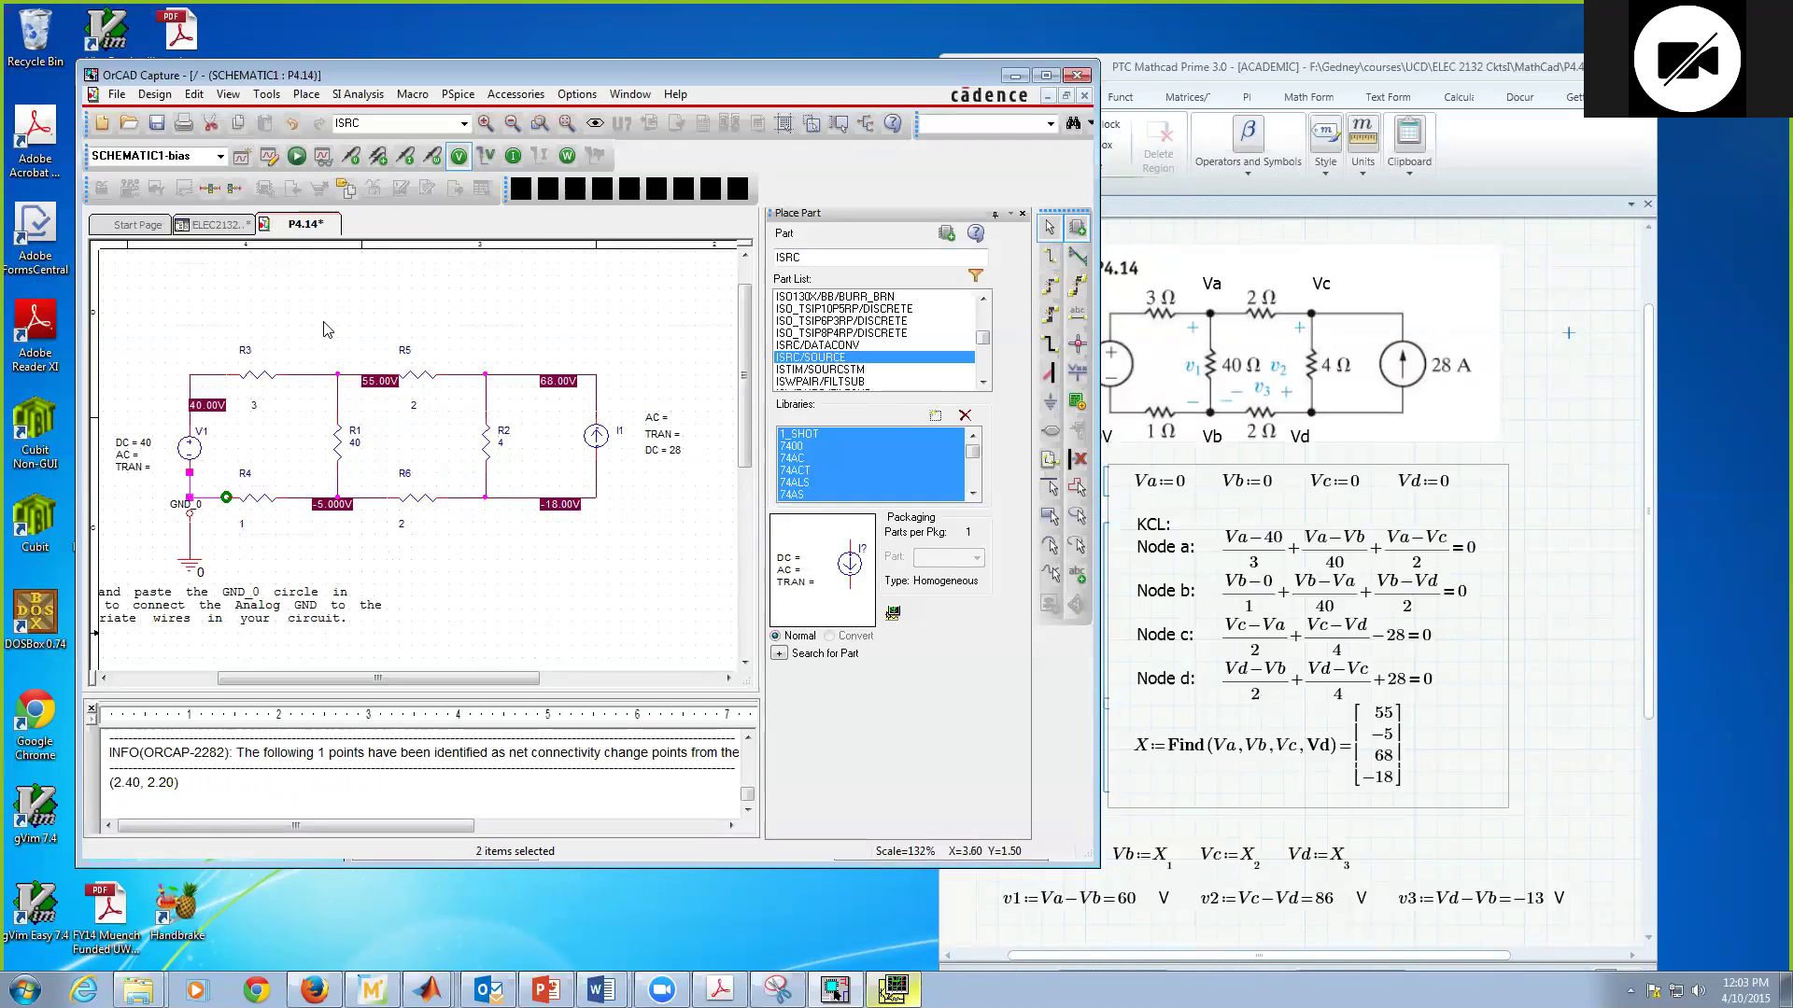
key(ctrl+s)
- Simulate, accept the no-ground warning, and compare PSpice's floating-node errors against the schematic's net names
click(297, 156)
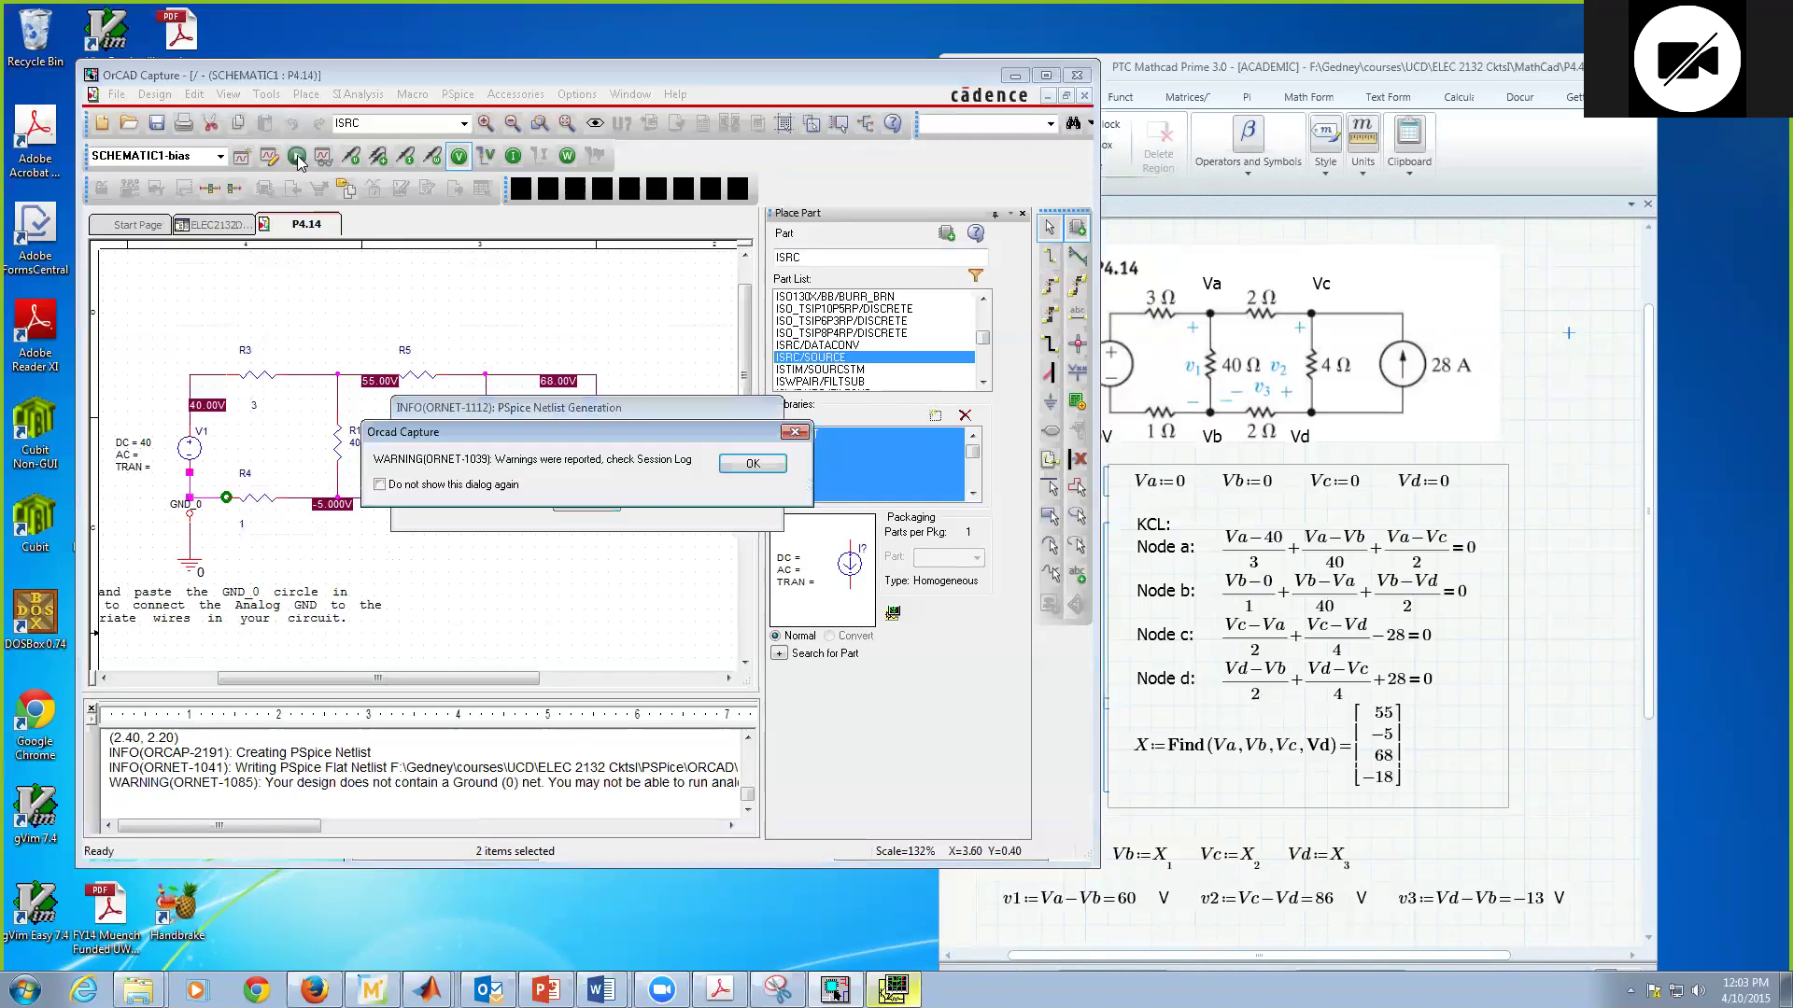
click(758, 465)
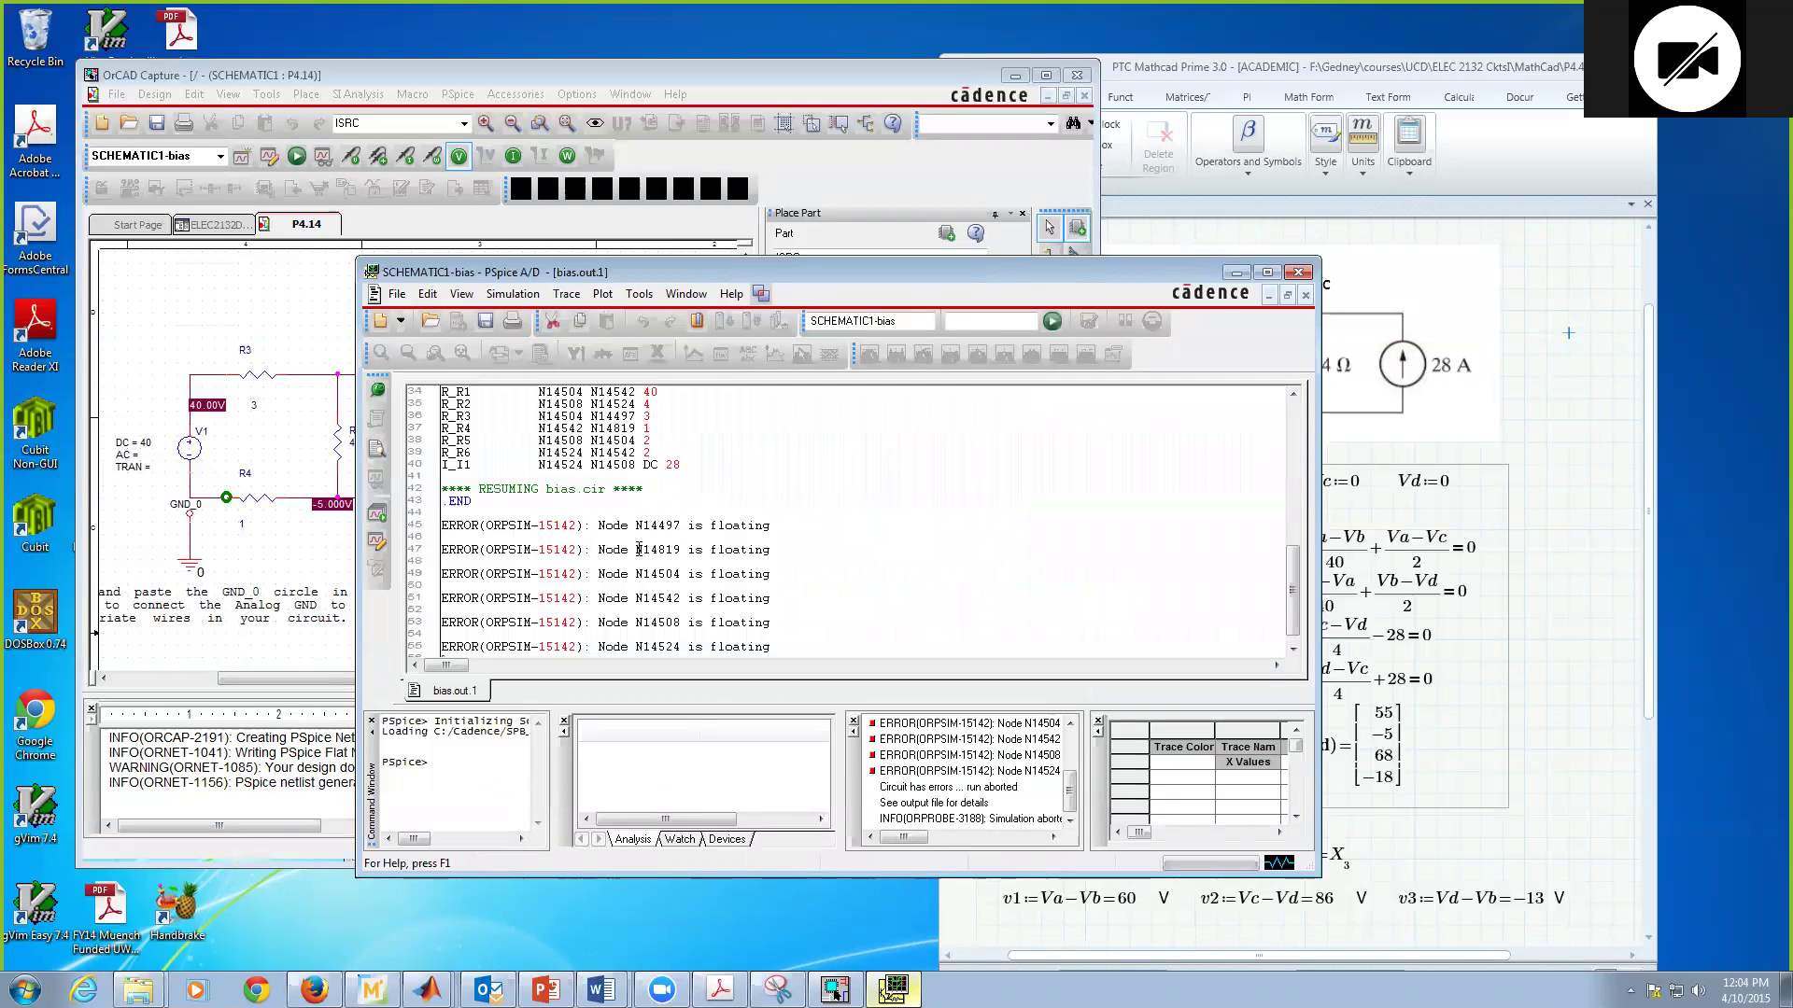
scroll(816, 570, down, 1)
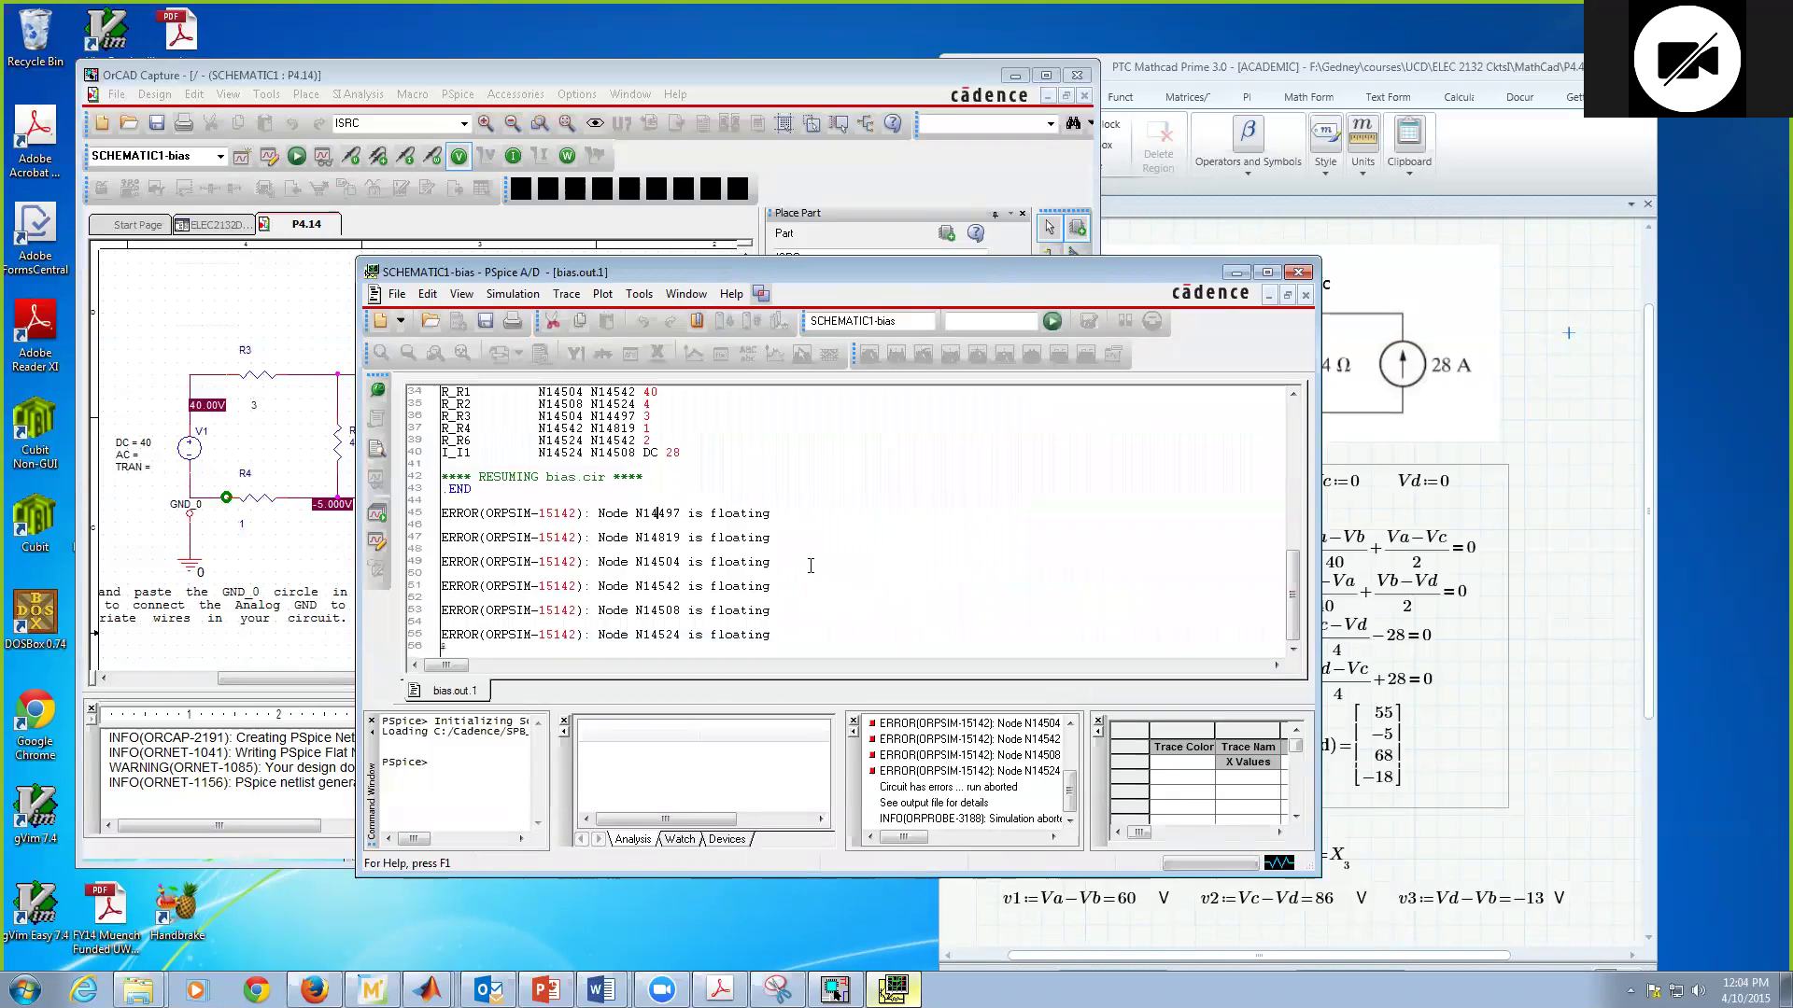
drag(726, 272, 1106, 272)
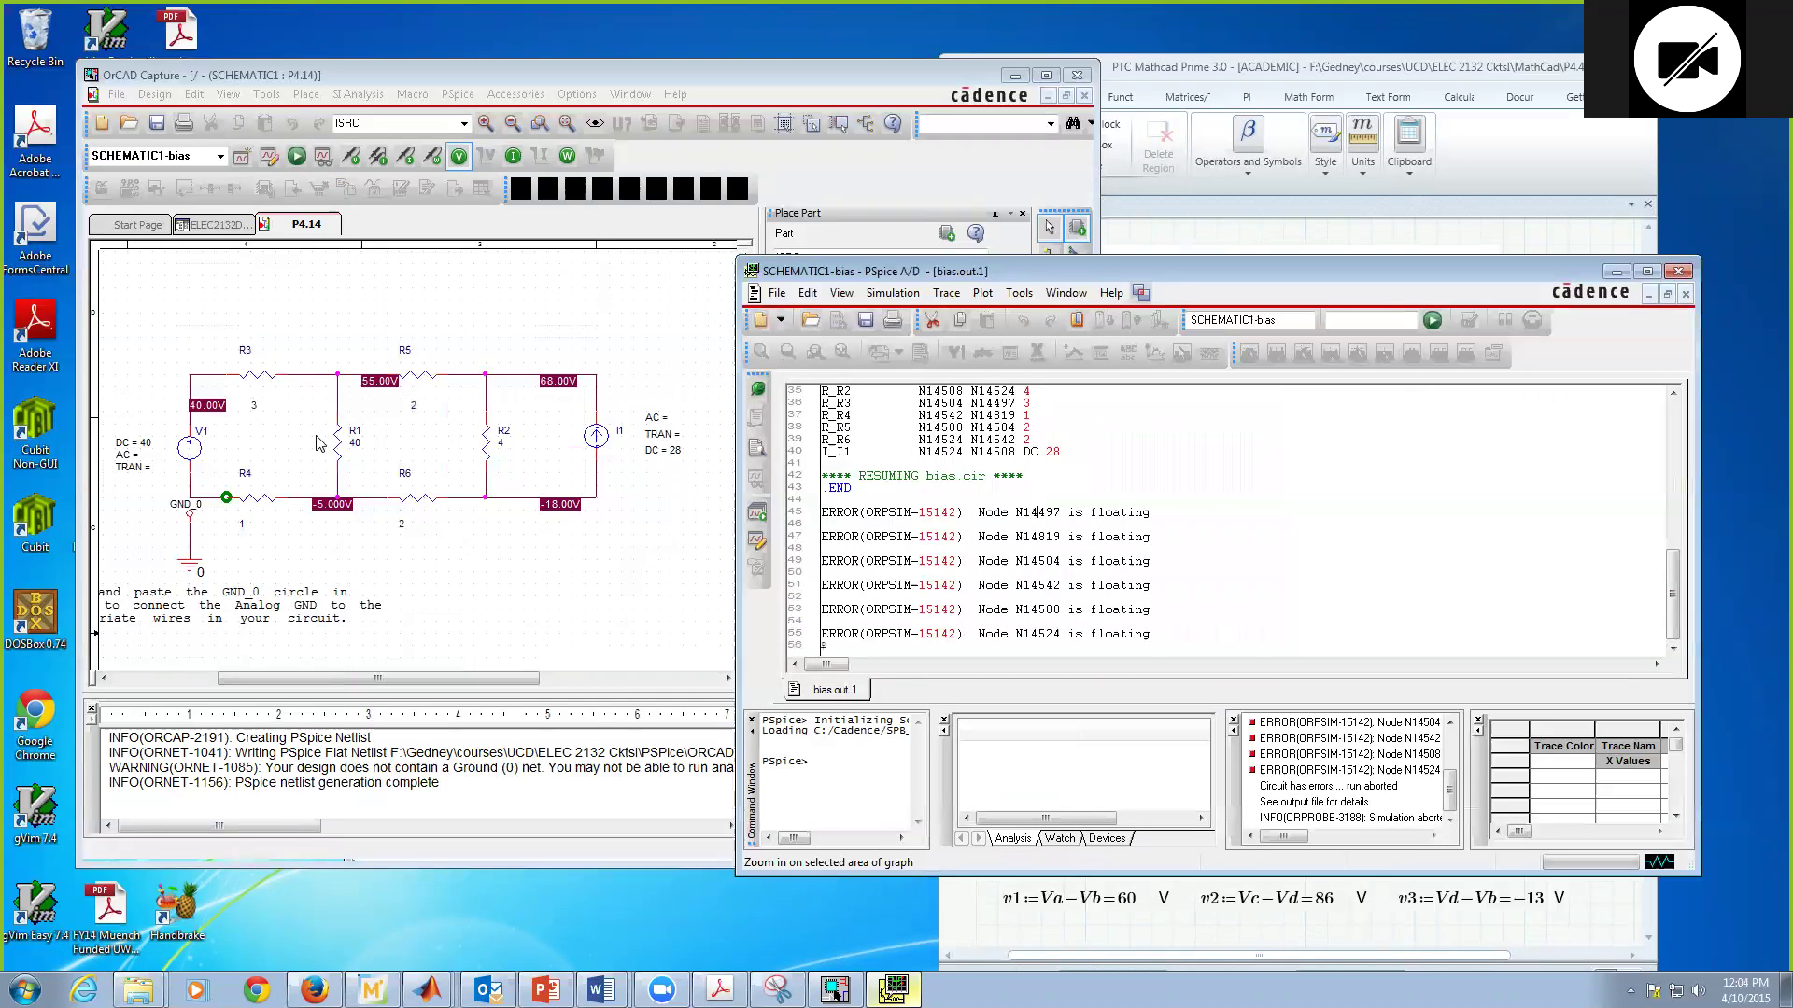
click(308, 377)
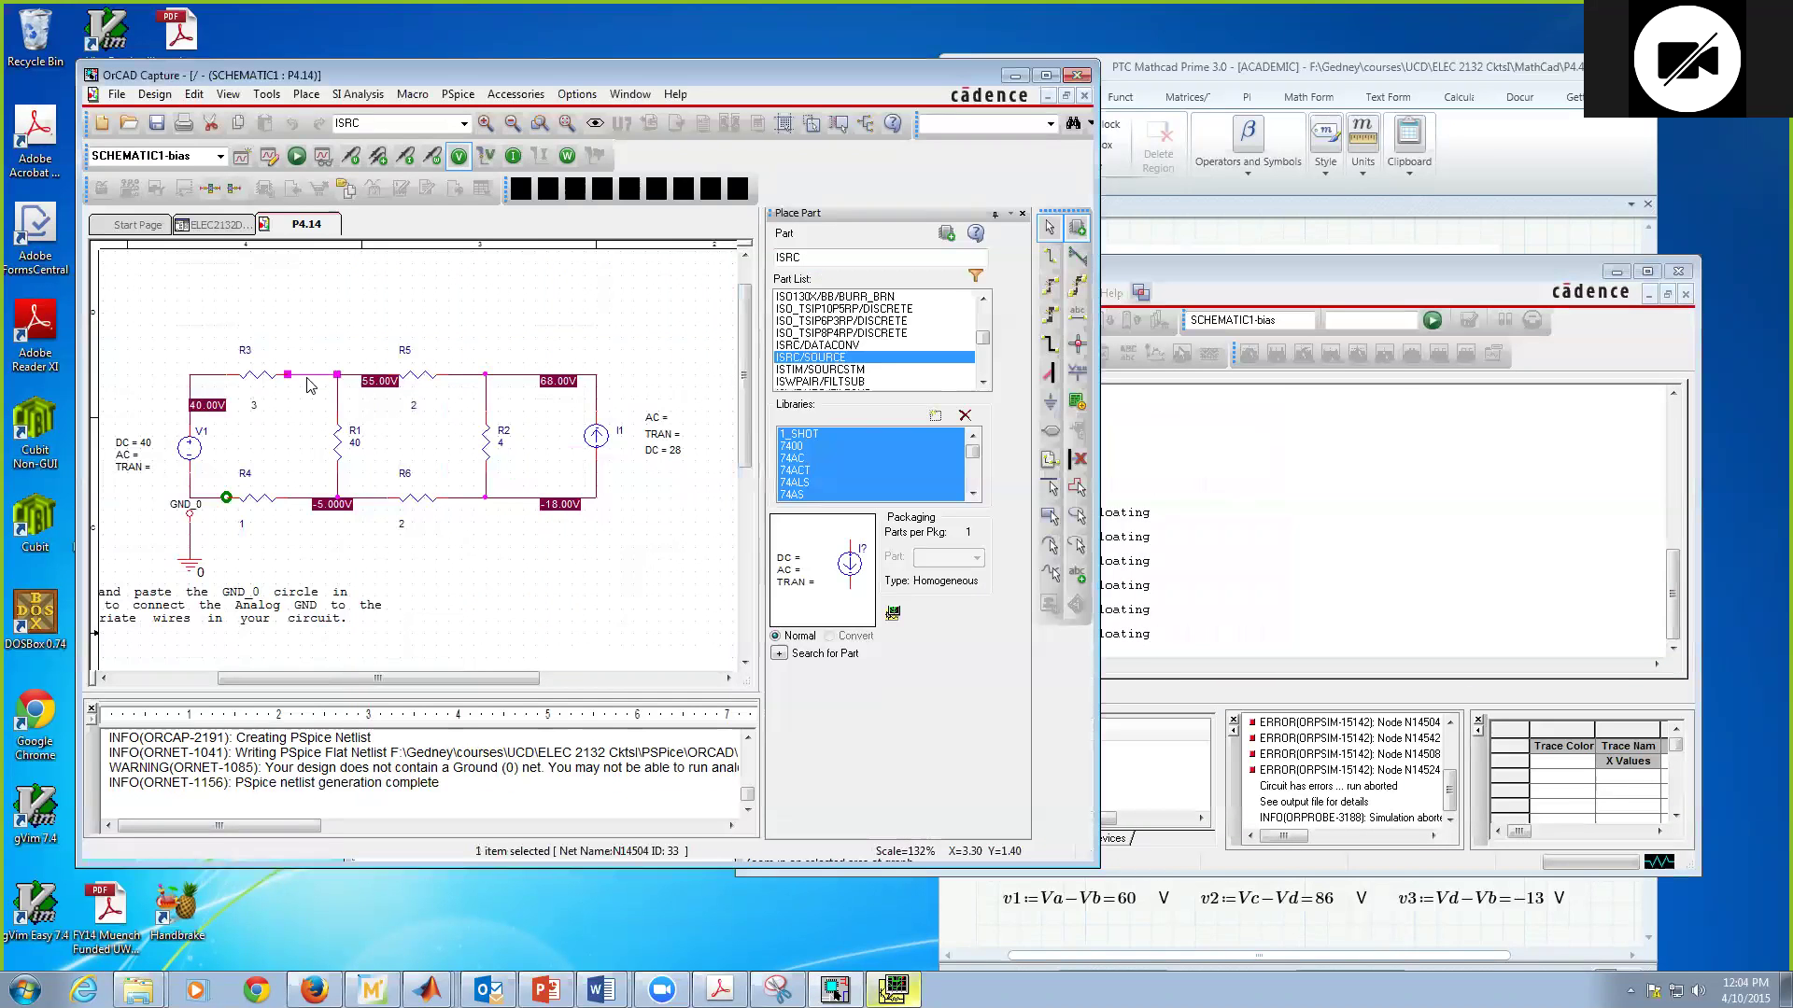
key(alt+Tab)
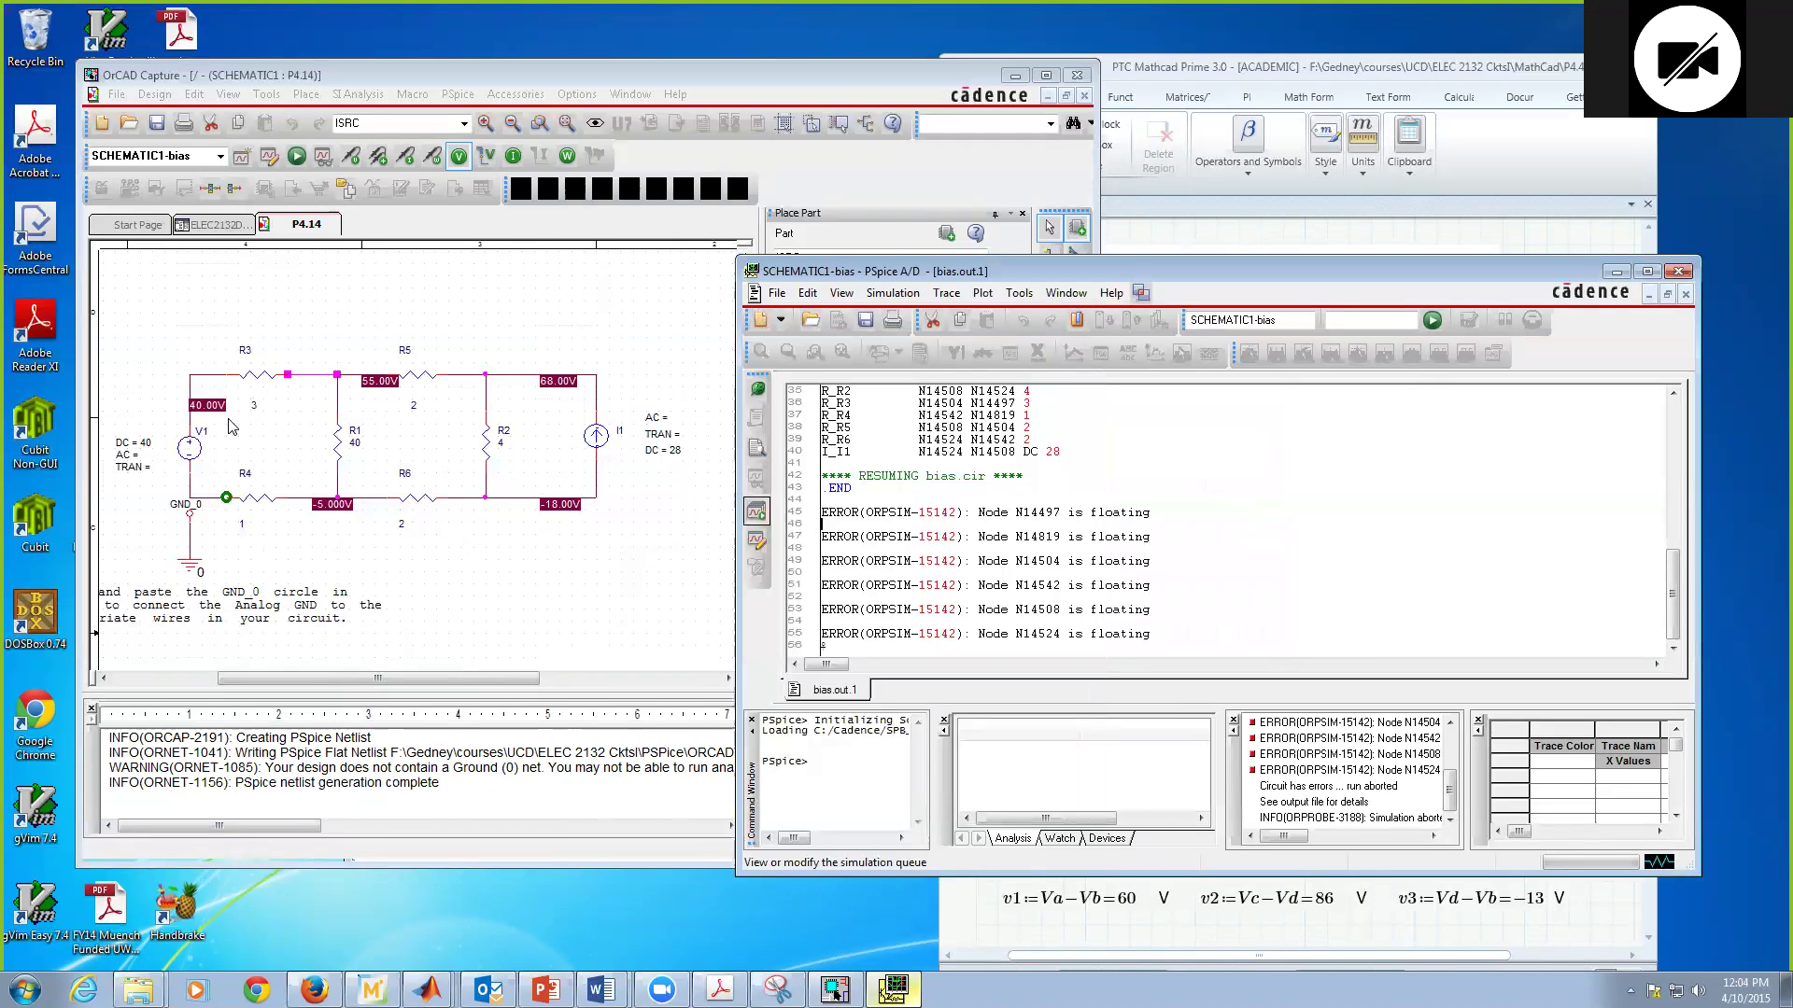
click(313, 379)
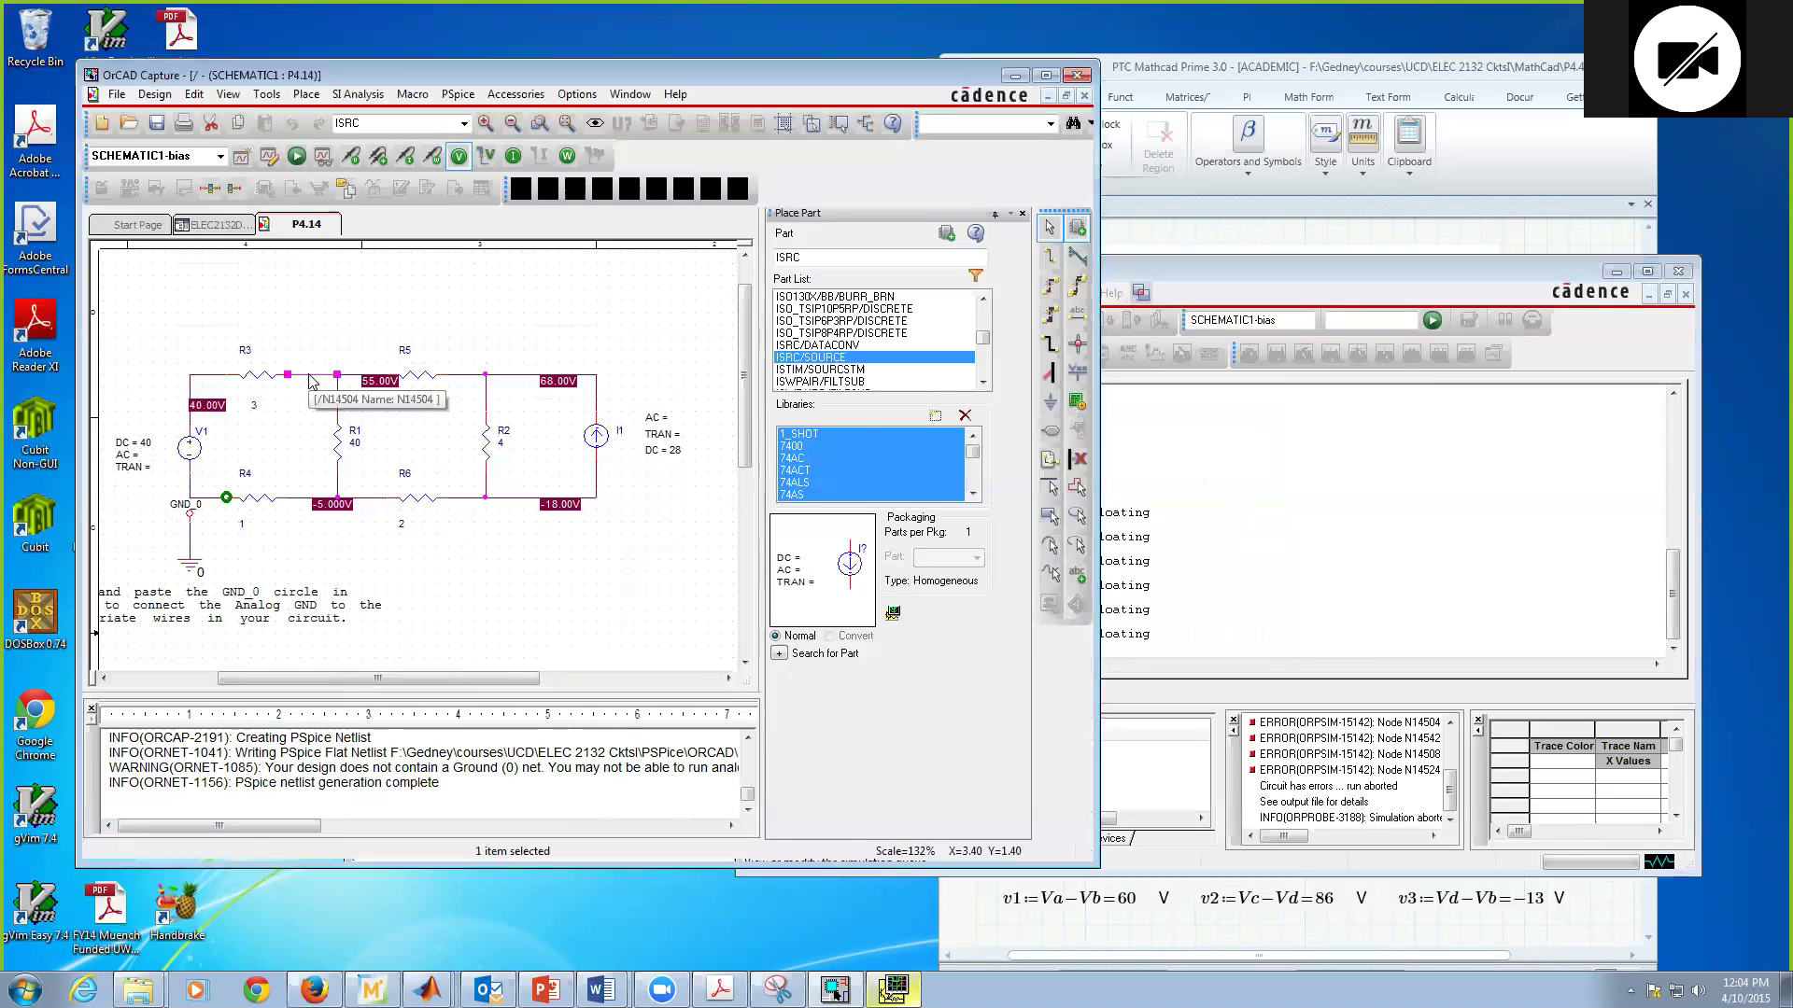
key(alt+Tab)
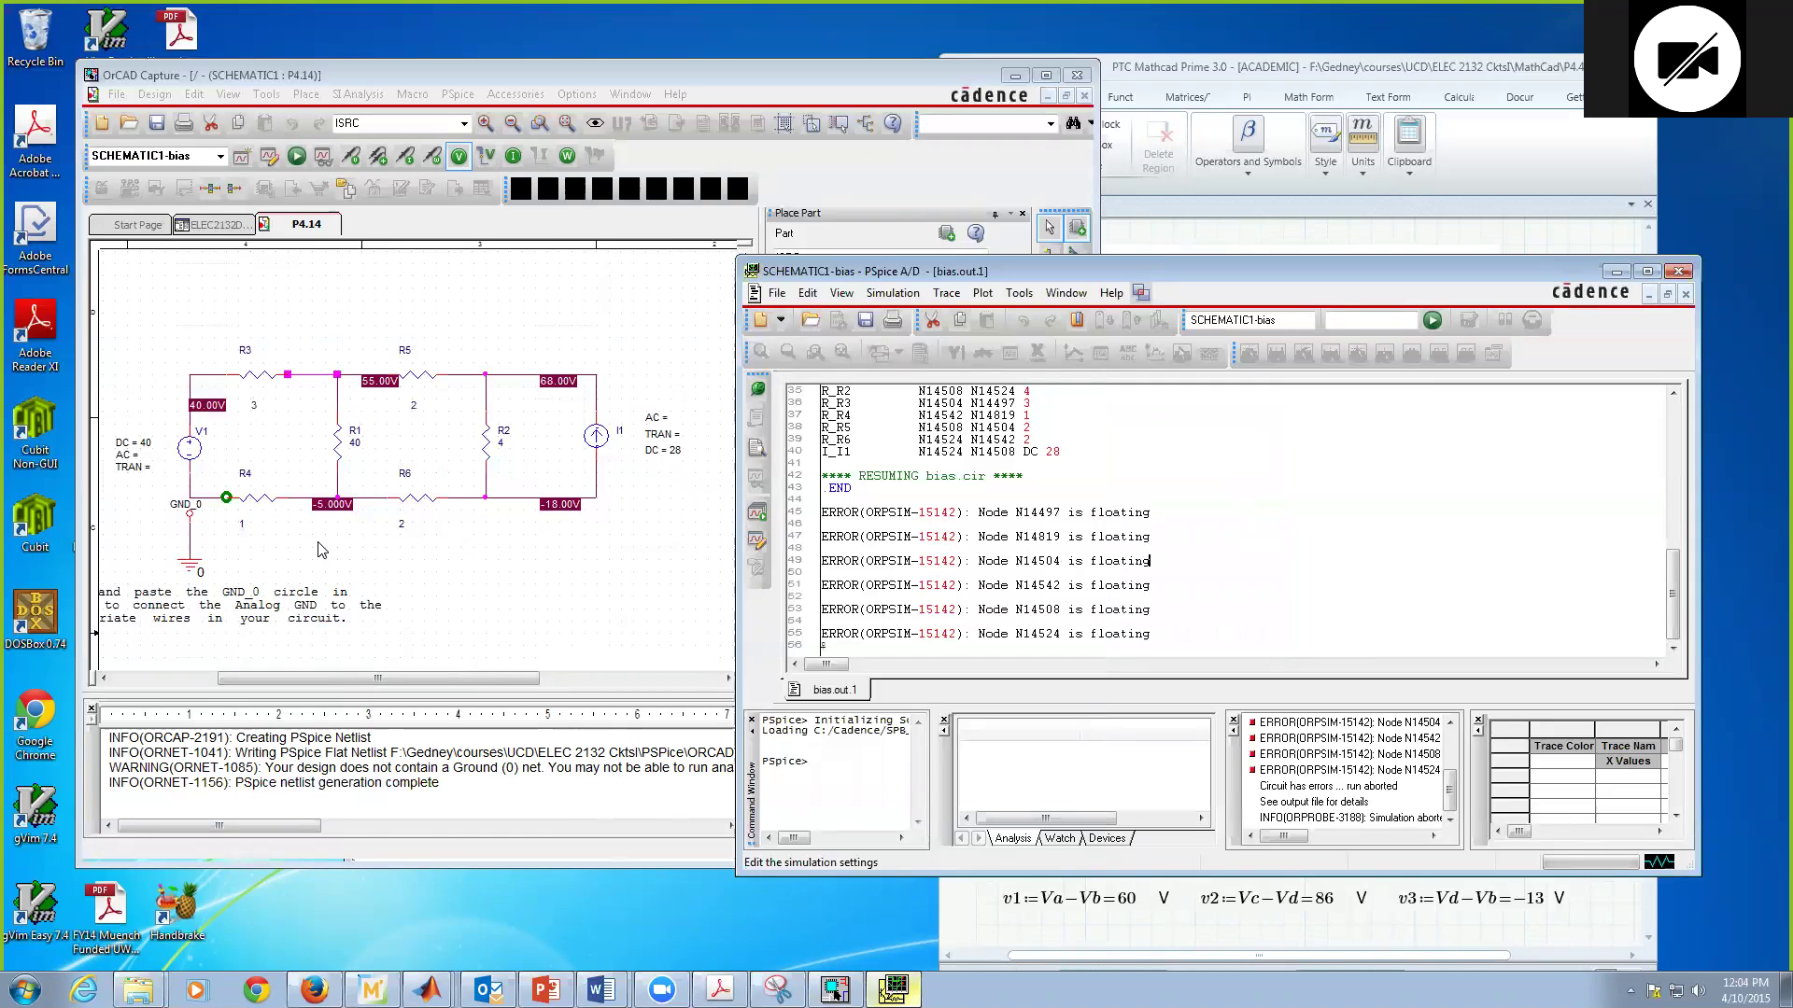
click(500, 587)
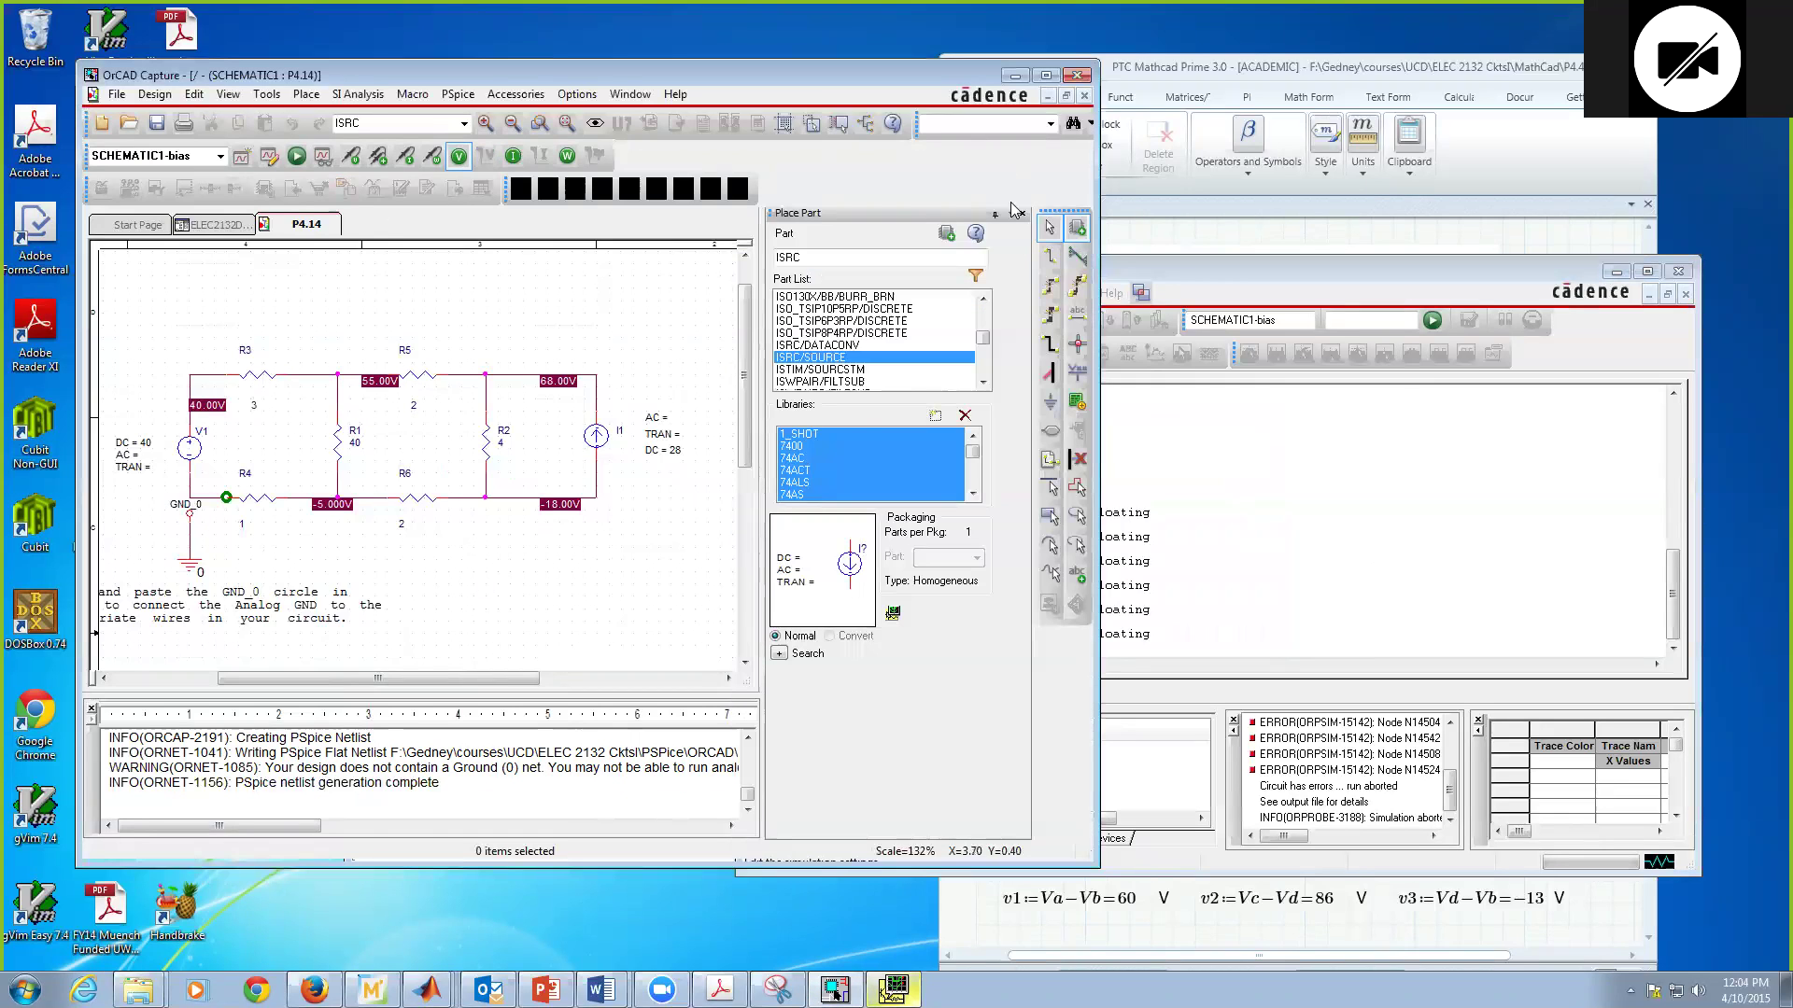
- Attach the ground symbol to the GND_0 node with a wire and save the design
click(1048, 257)
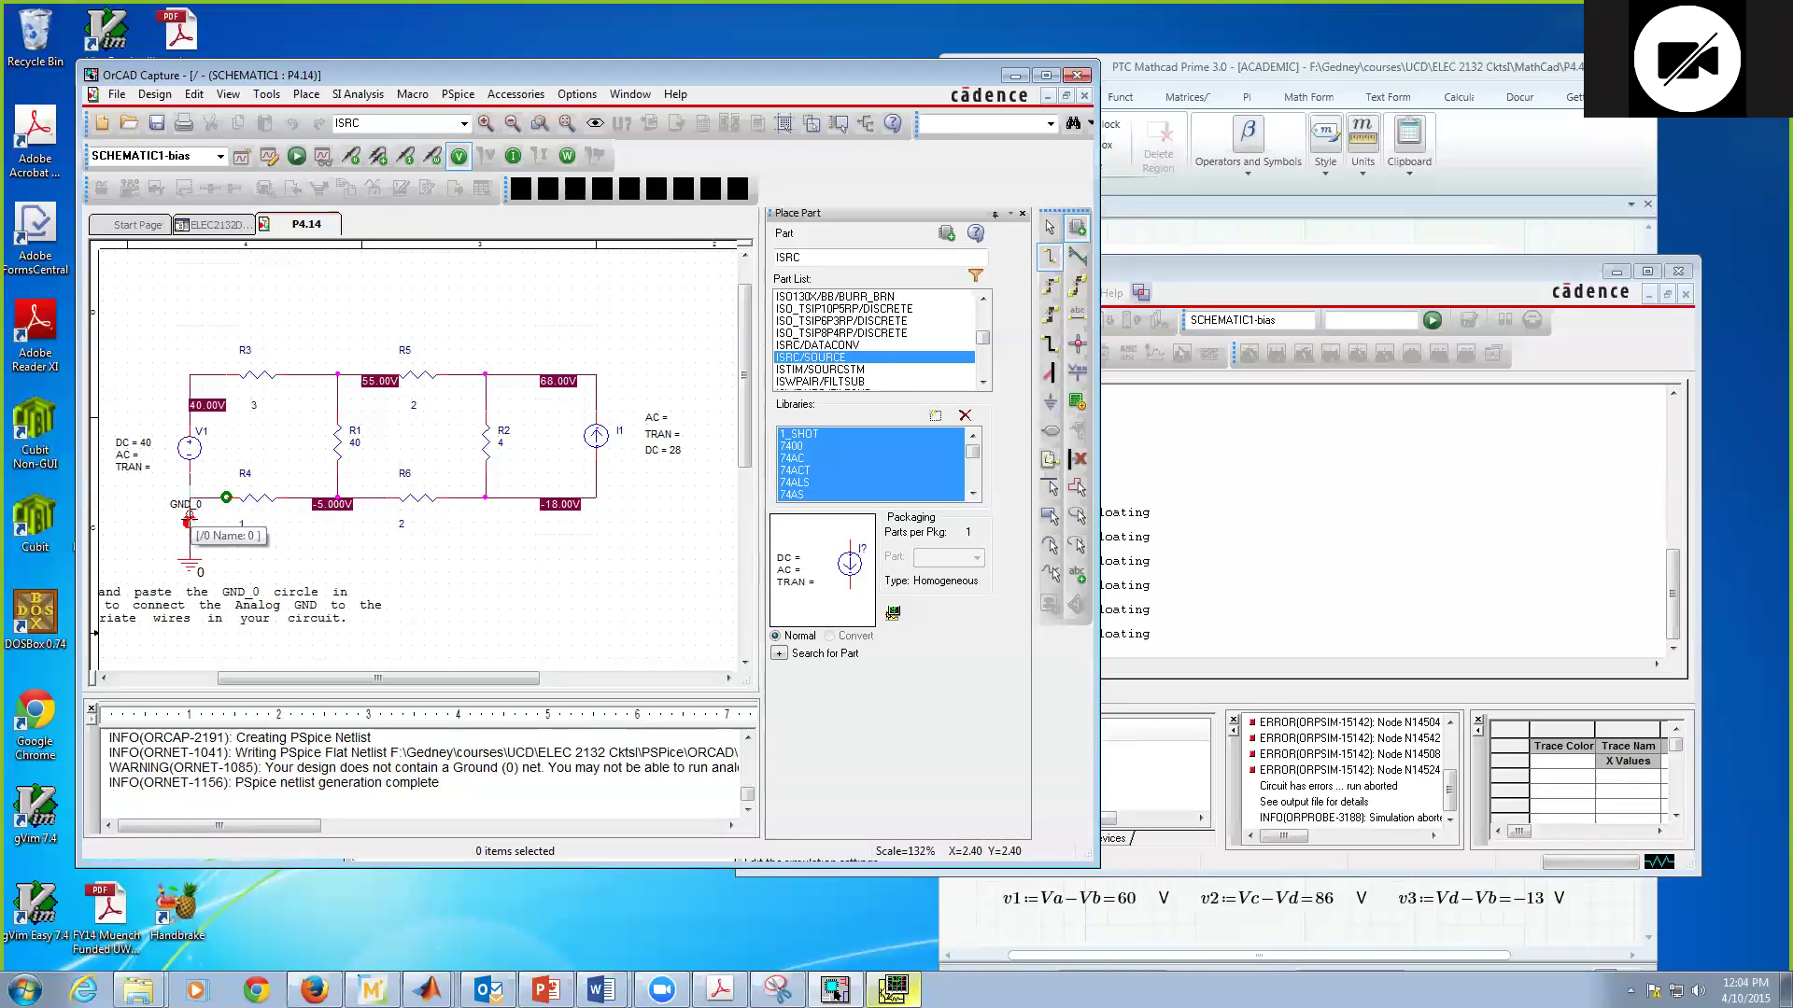
drag(190, 519, 203, 537)
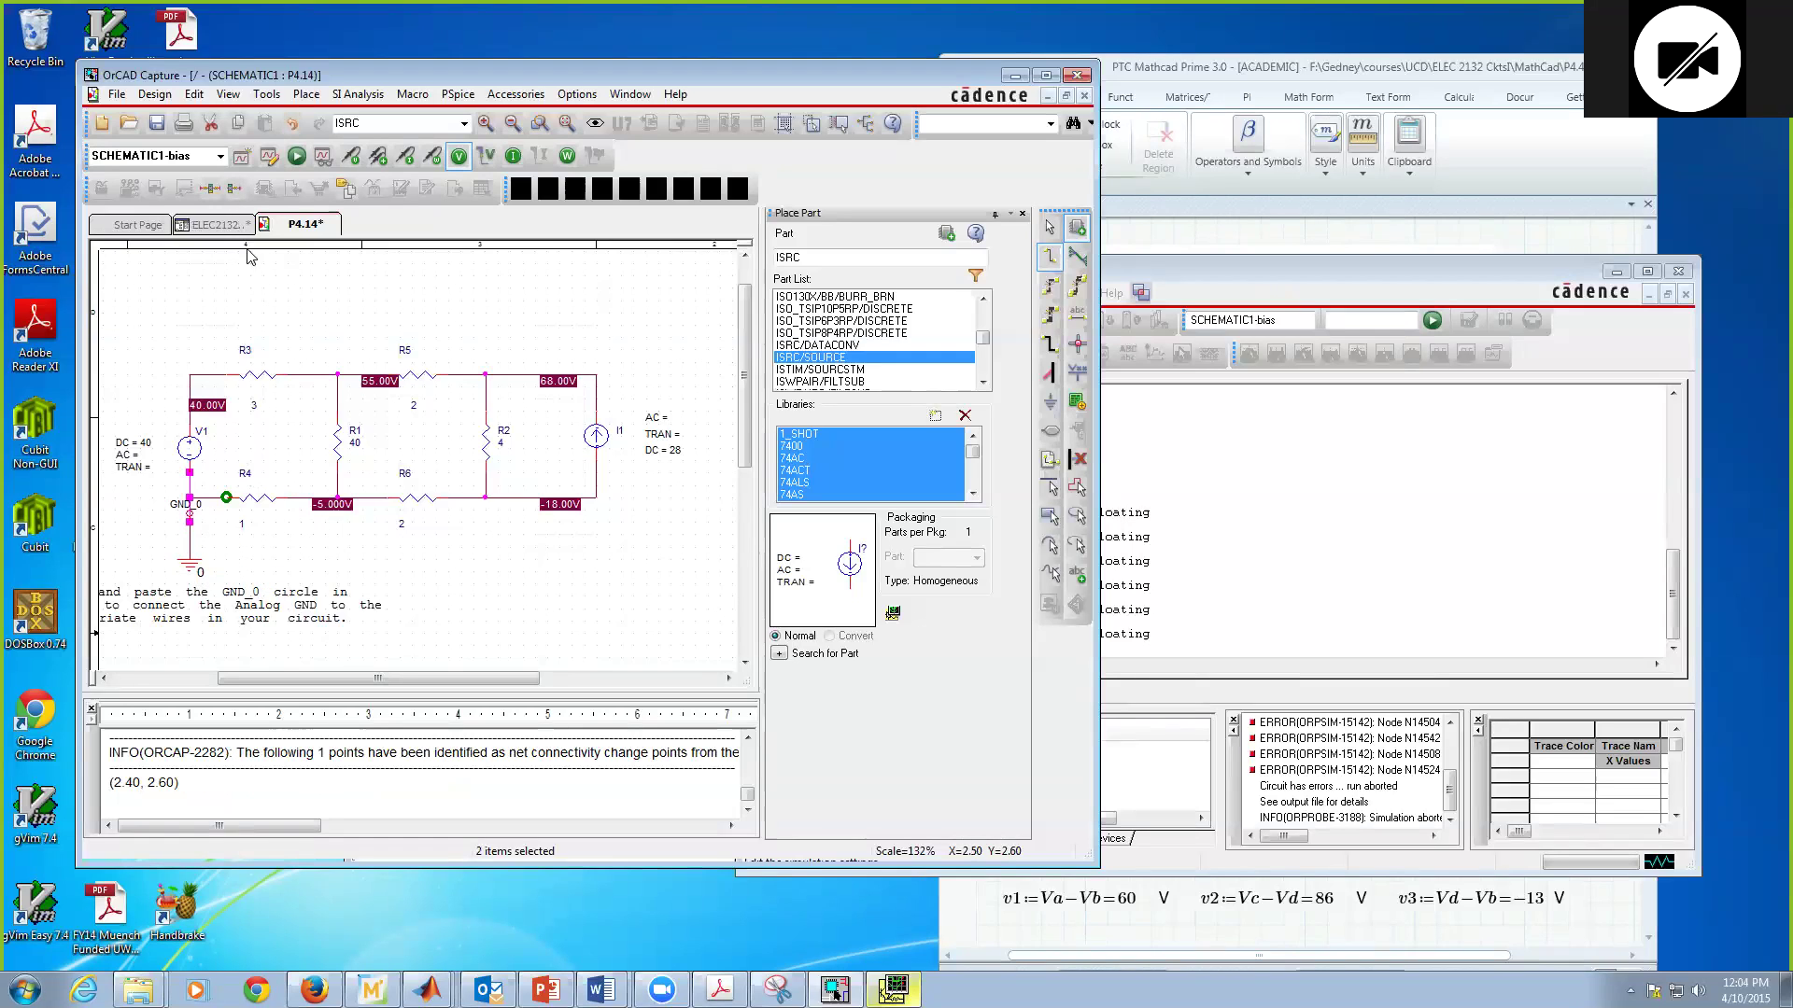
key(ctrl+s)
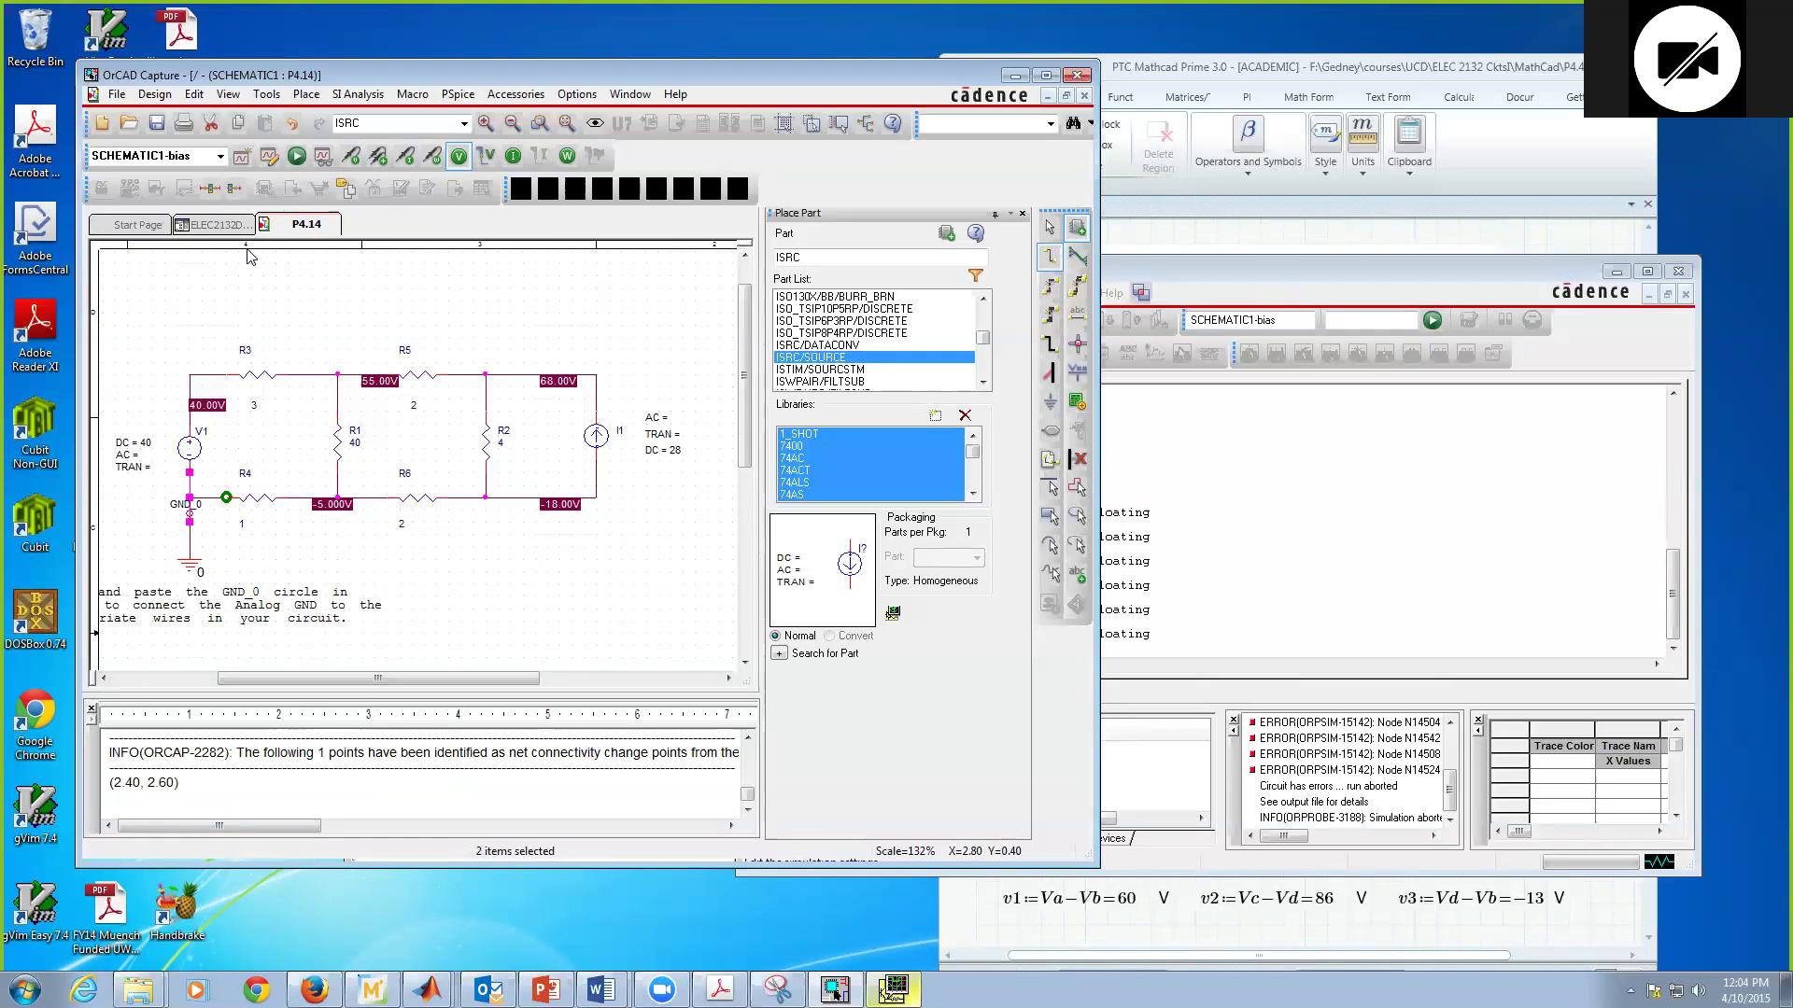
- Rerun PSpice, confirm the bias point was calculated in the log, and save again
click(296, 158)
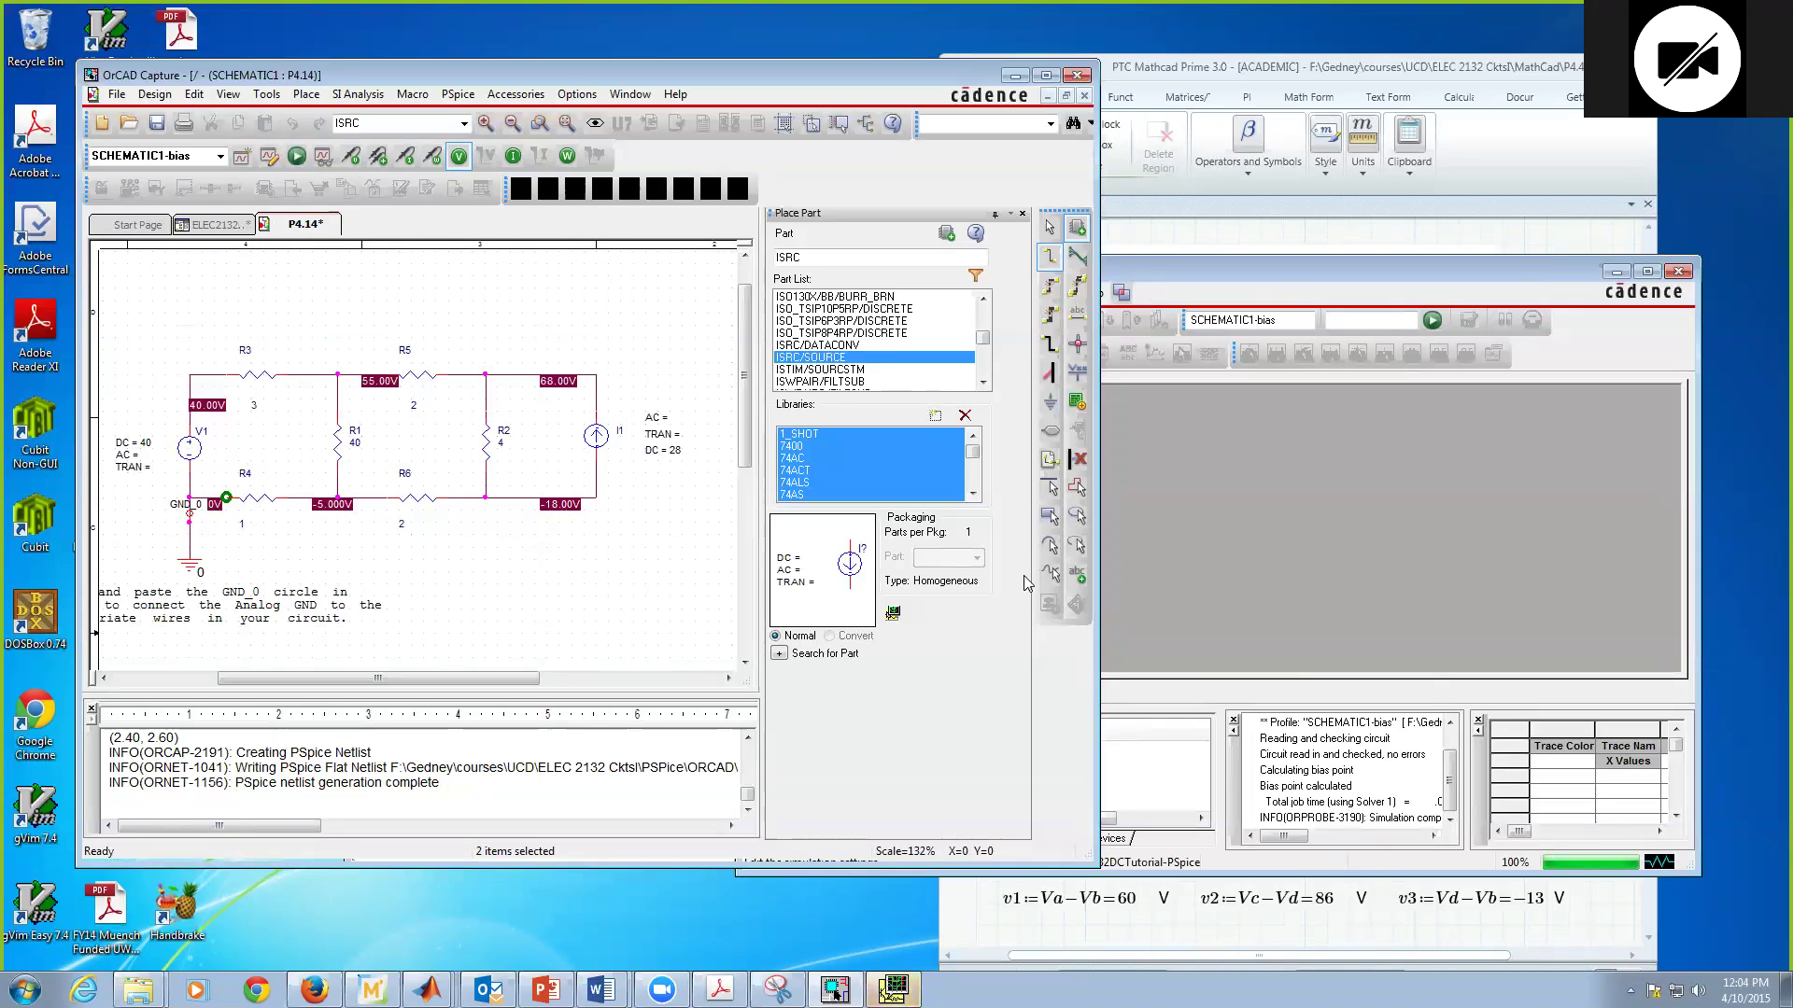
click(1353, 787)
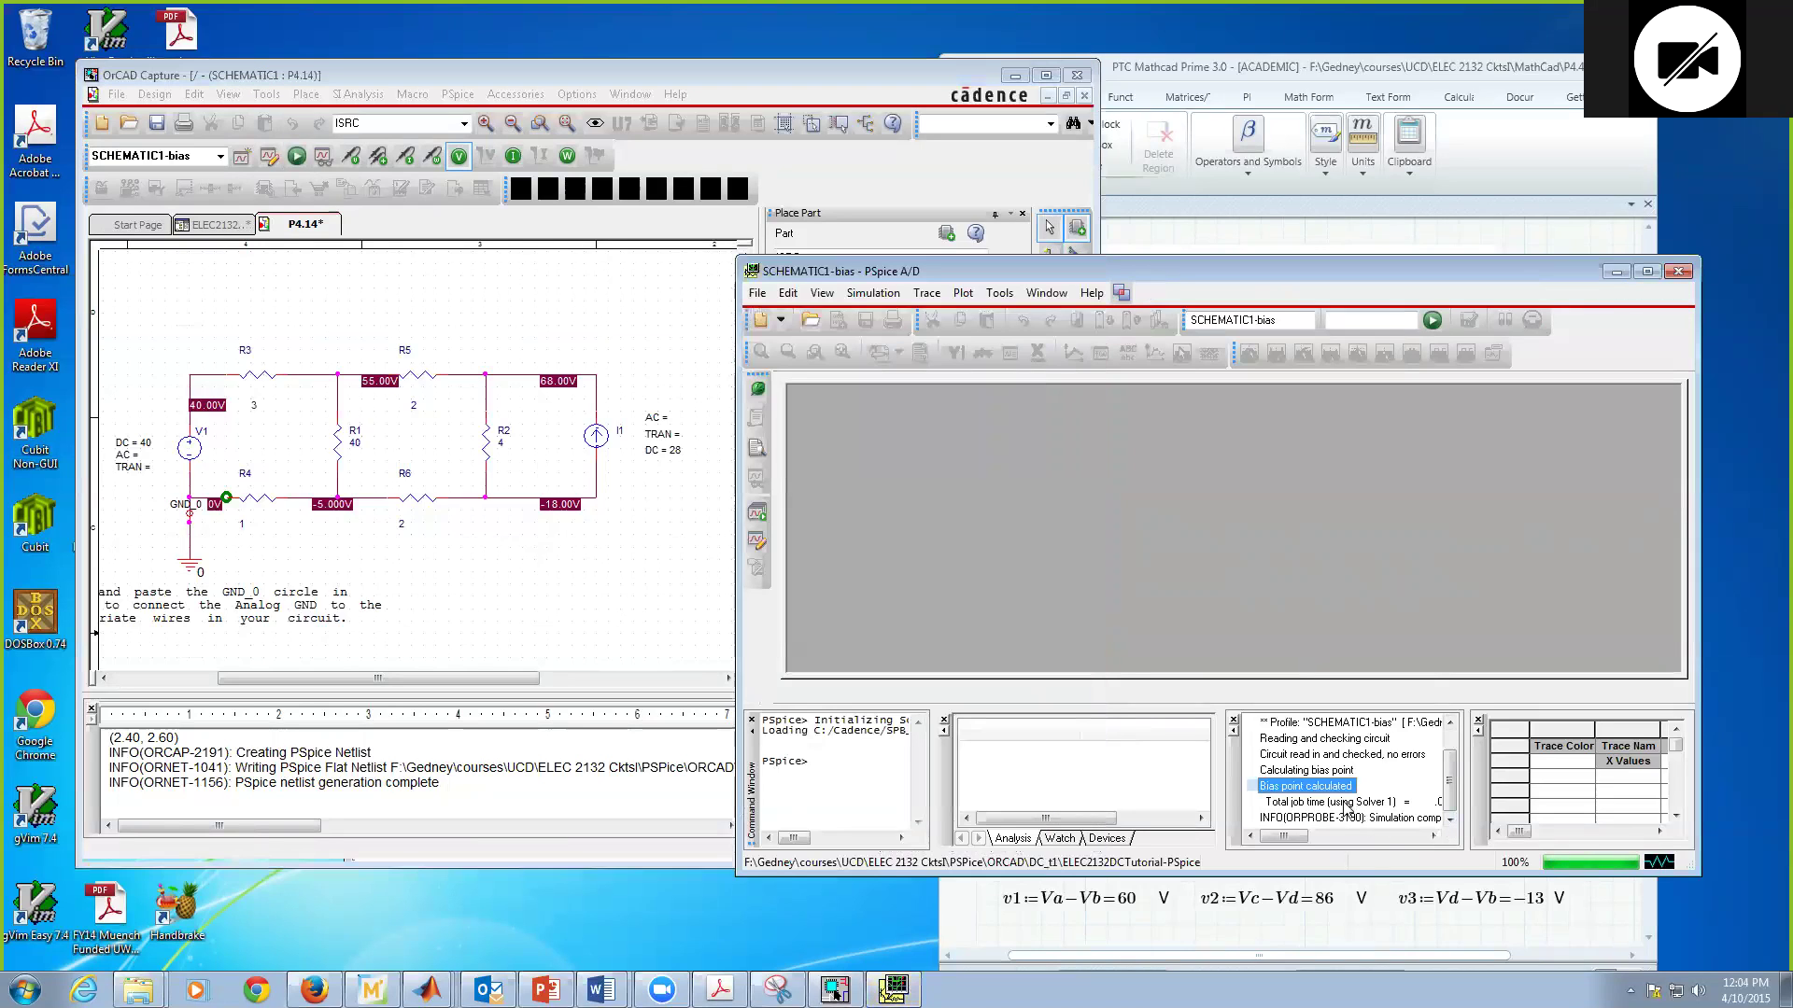
click(439, 618)
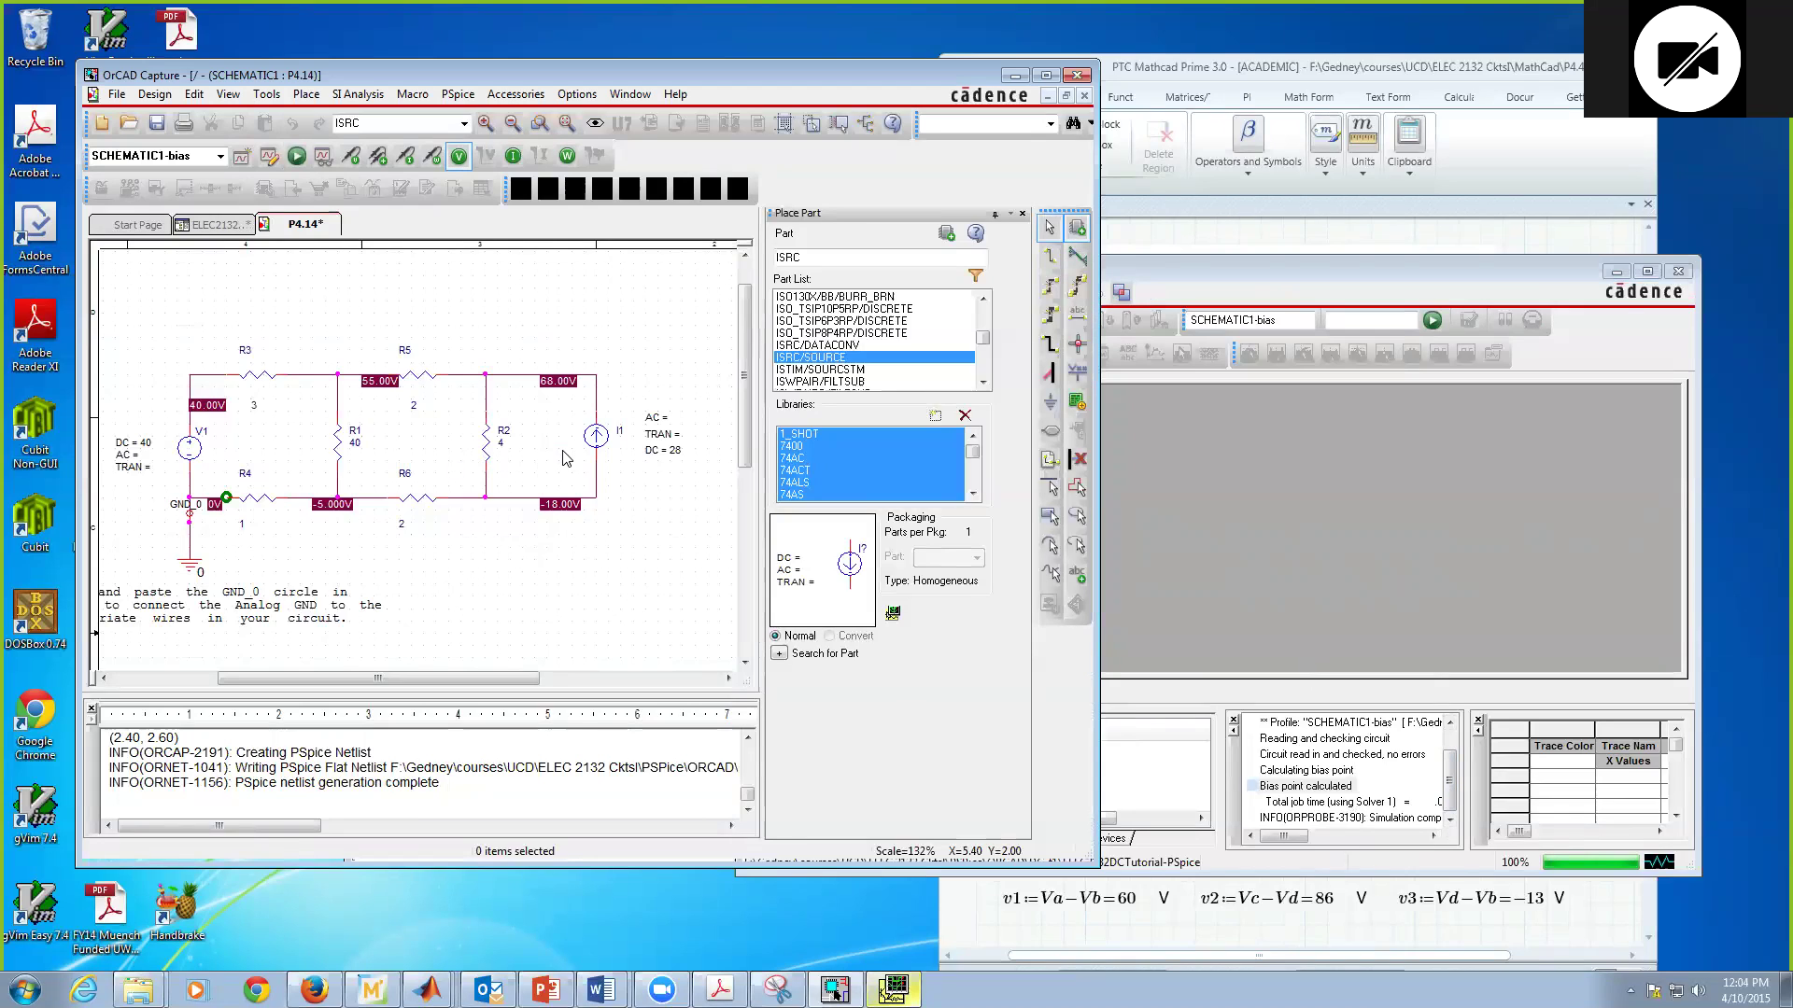
click(224, 500)
click(236, 512)
key(ctrl+s)
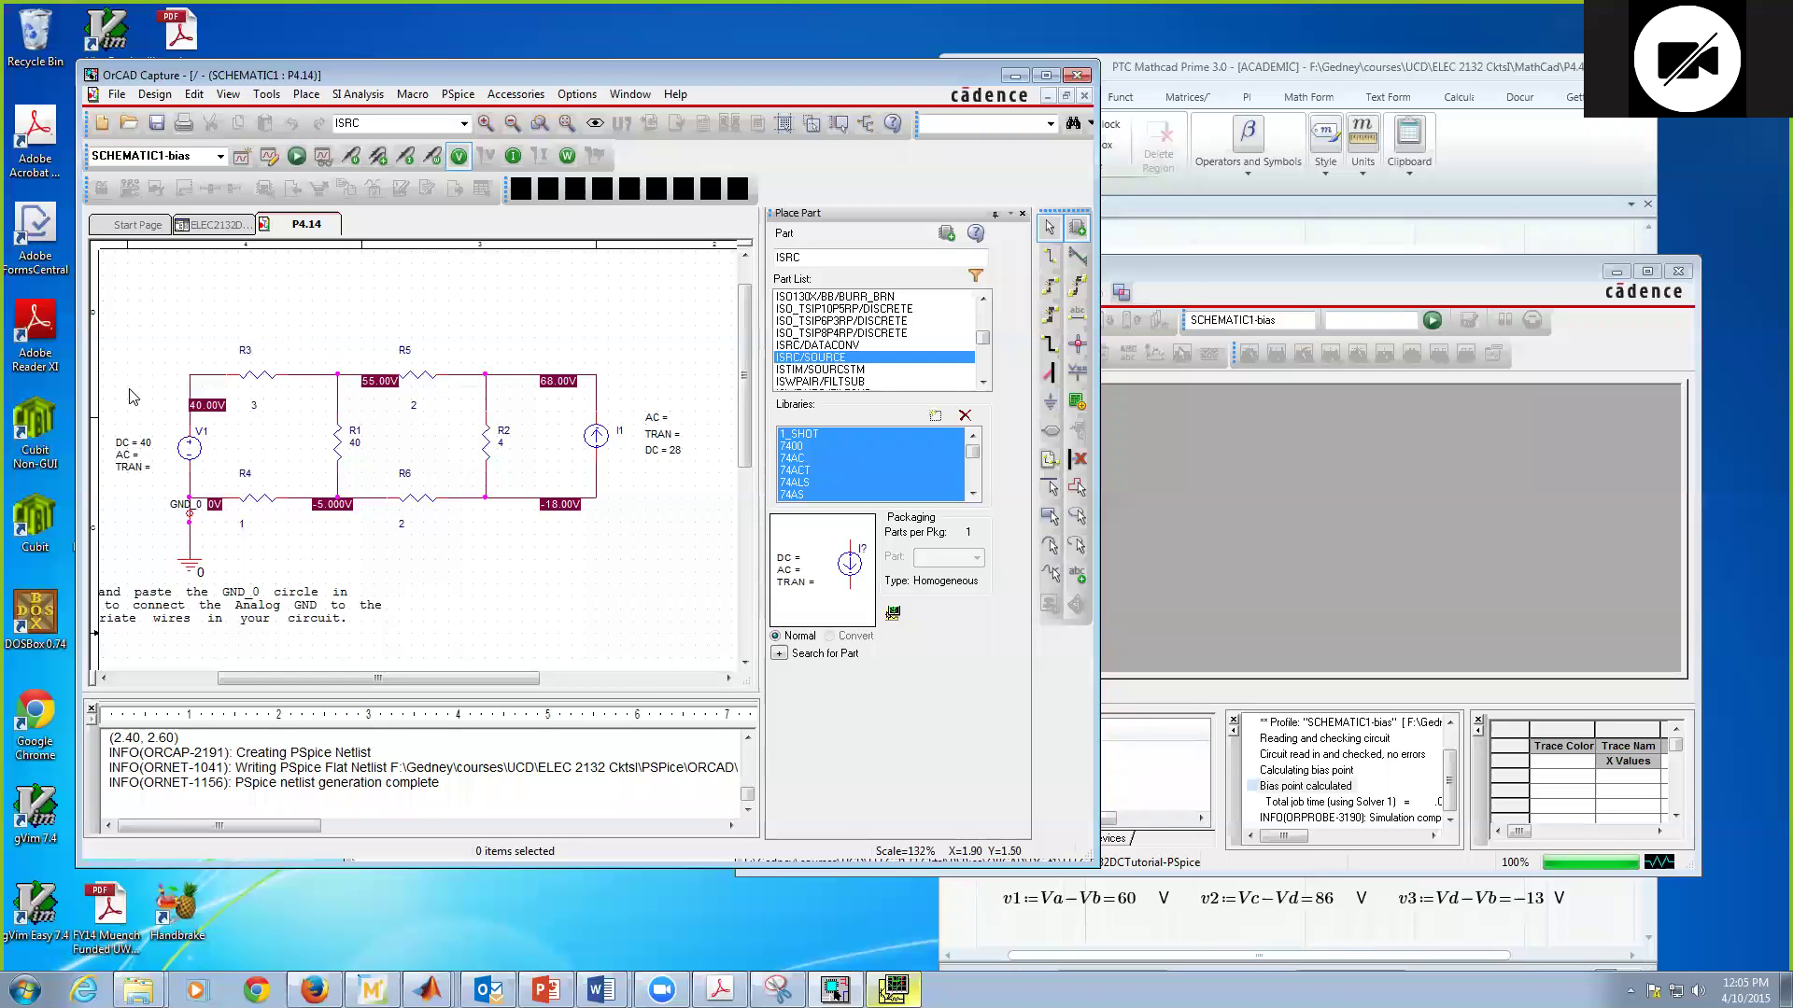
drag(387, 73, 416, 73)
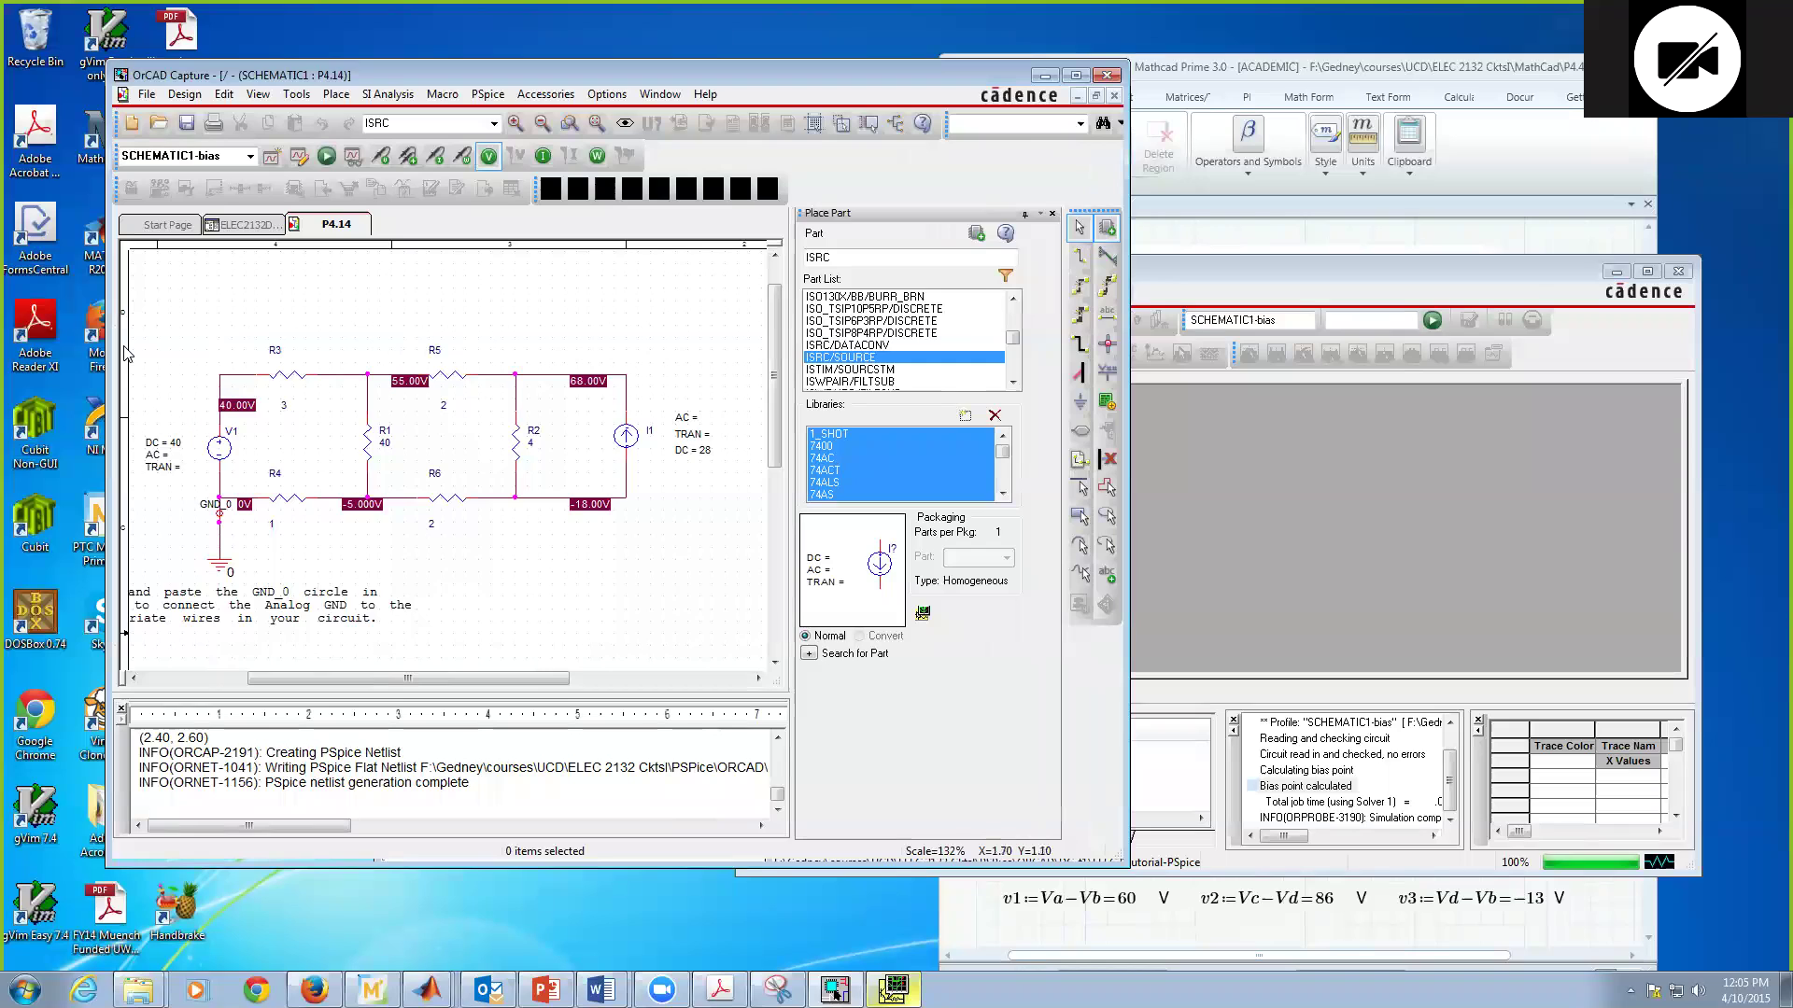